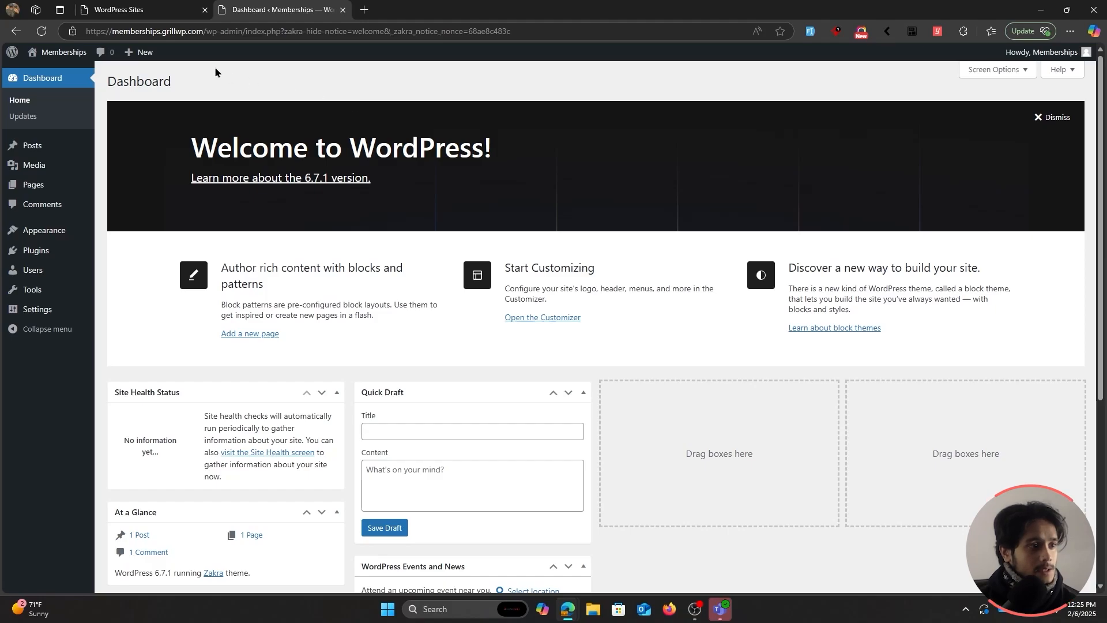
Preview the live site's front page in a new tab, then close it.
middle_click(66, 70)
click(425, 15)
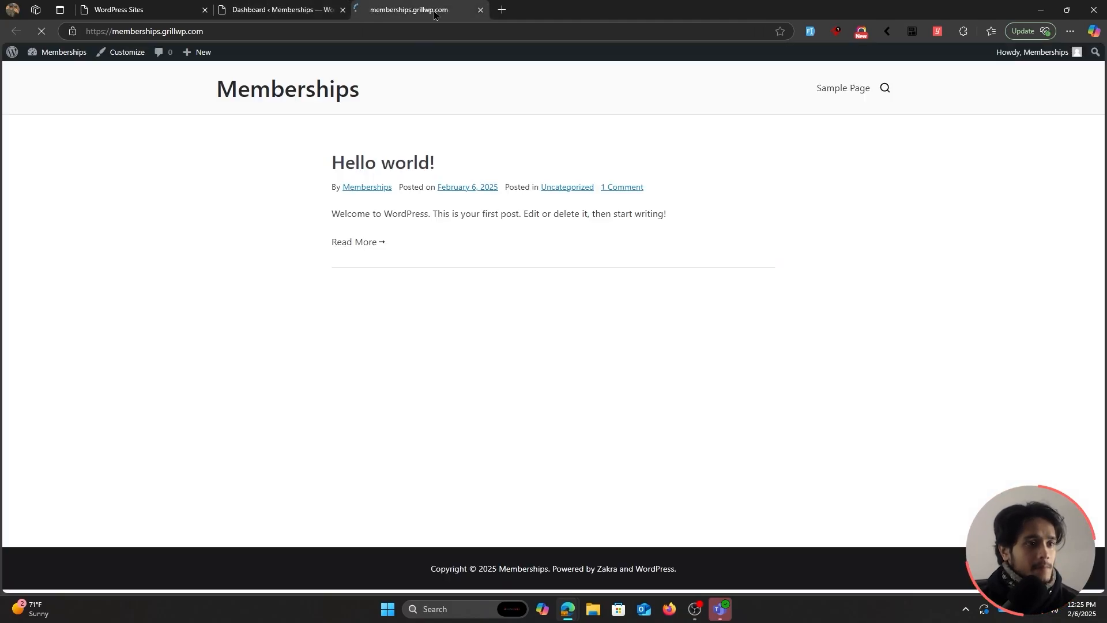
click(279, 9)
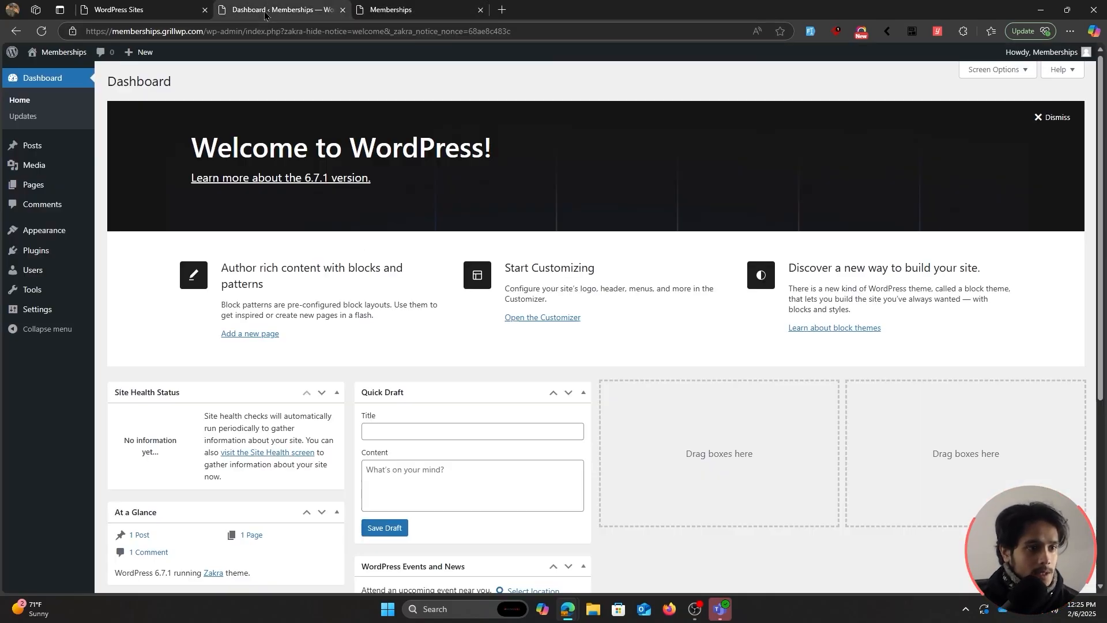
click(482, 11)
Search the plugin directory for 'User Registration', then install and activate User Registration & Membership.
mouse_move(69, 250)
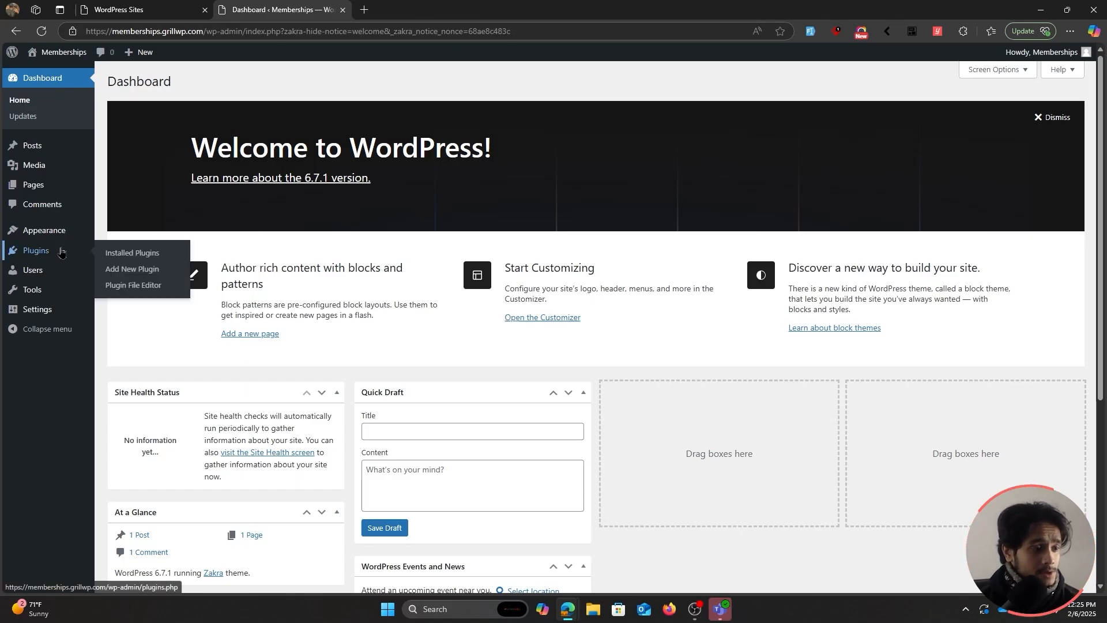
click(150, 271)
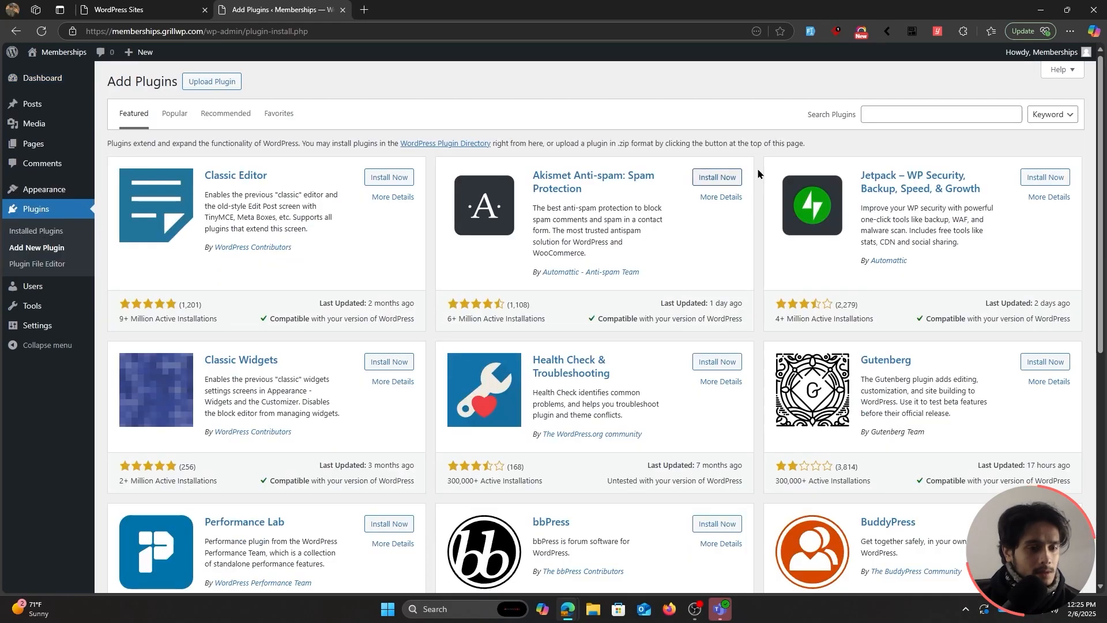
click(886, 113)
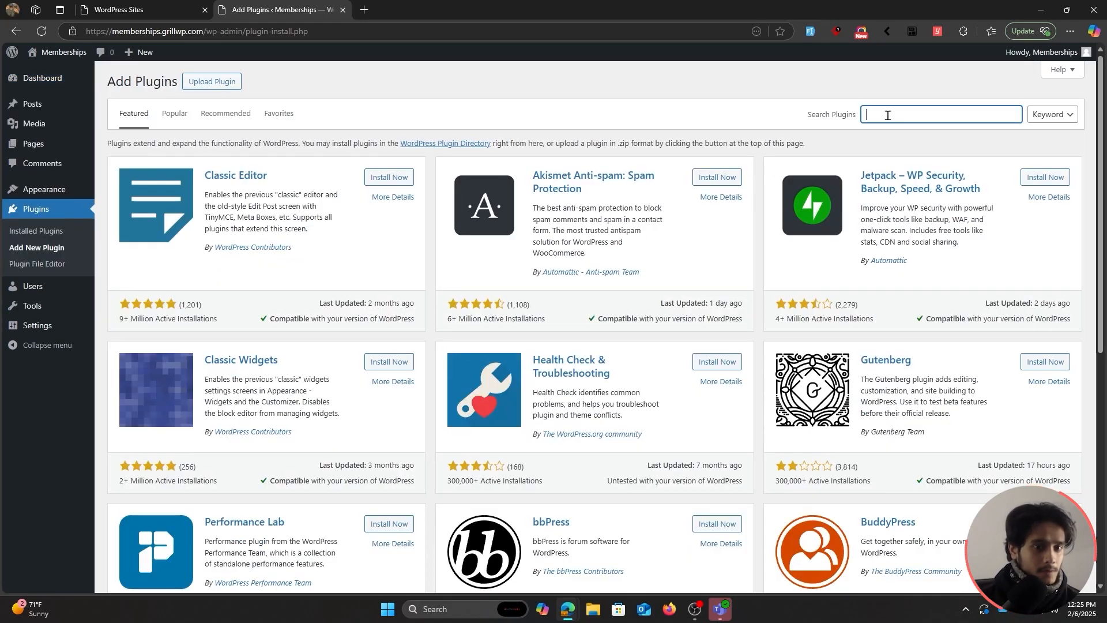
text(User Registration)
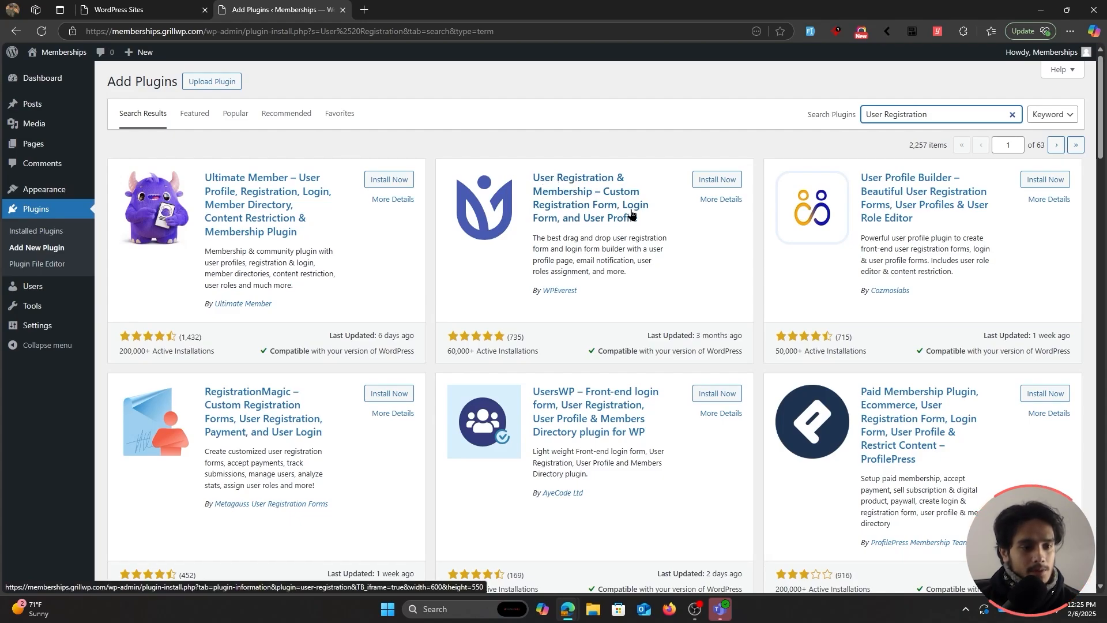
click(723, 183)
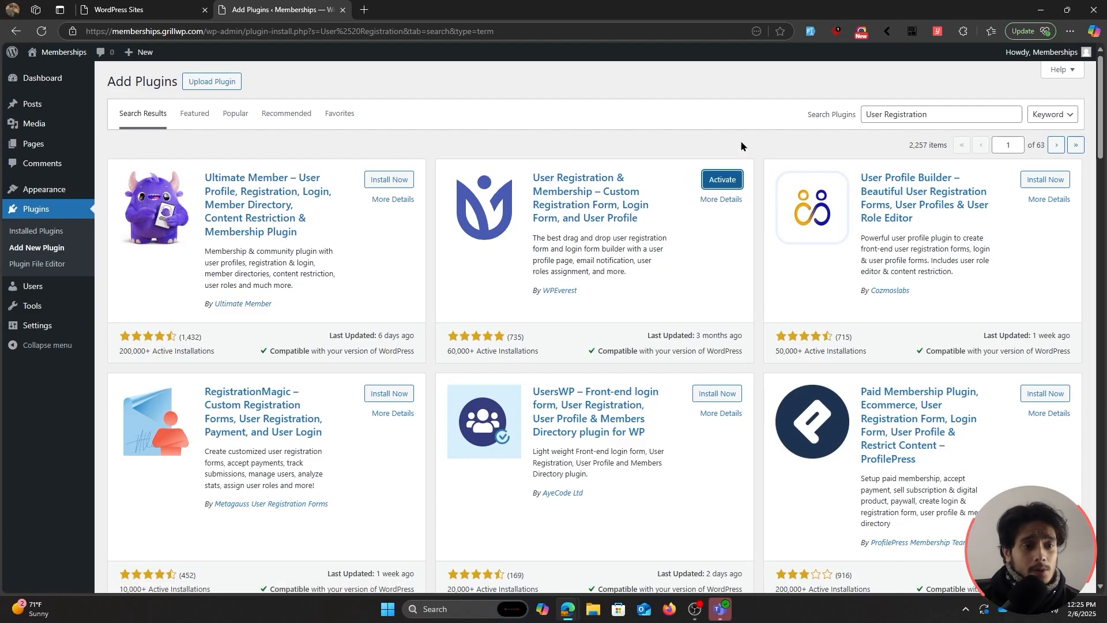
click(725, 183)
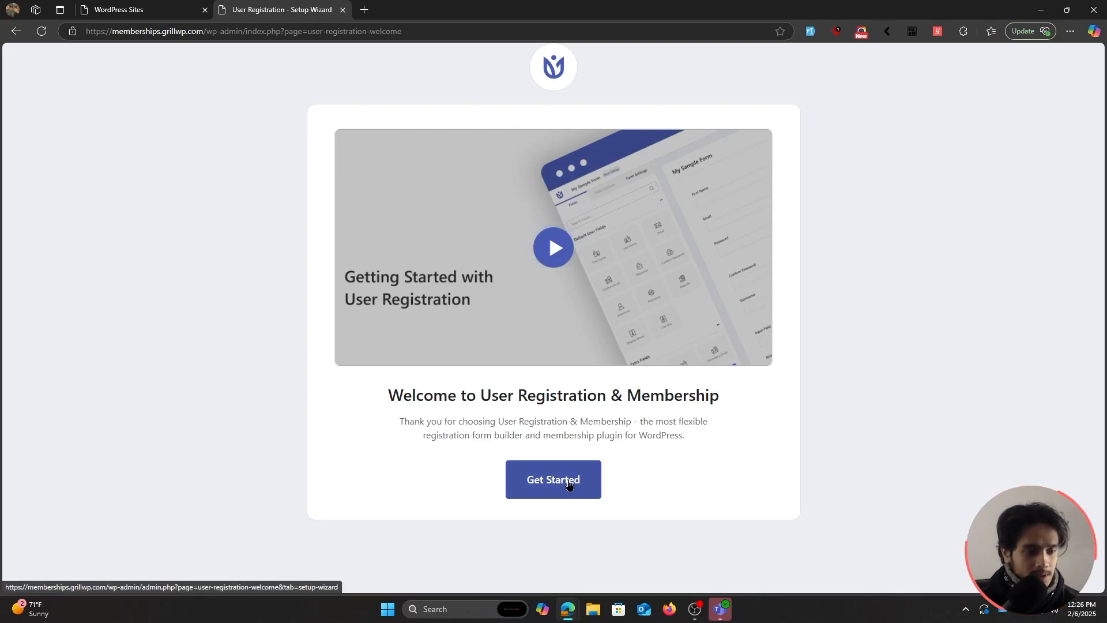
Start the setup wizard, choose Membership registration, and continue to Initial Setup Details.
click(568, 483)
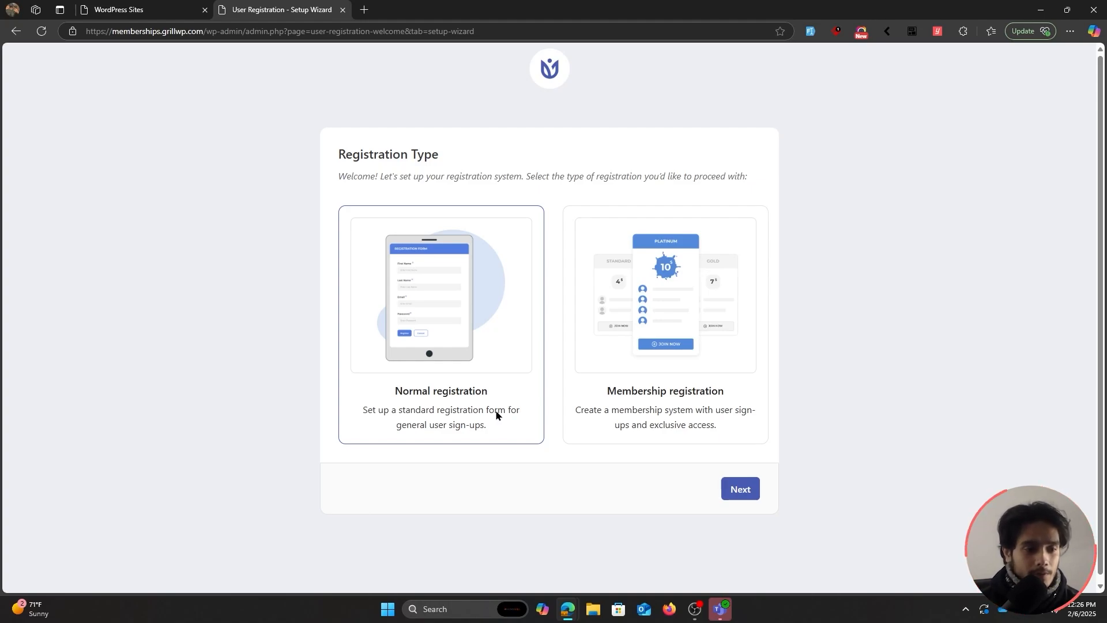
click(627, 419)
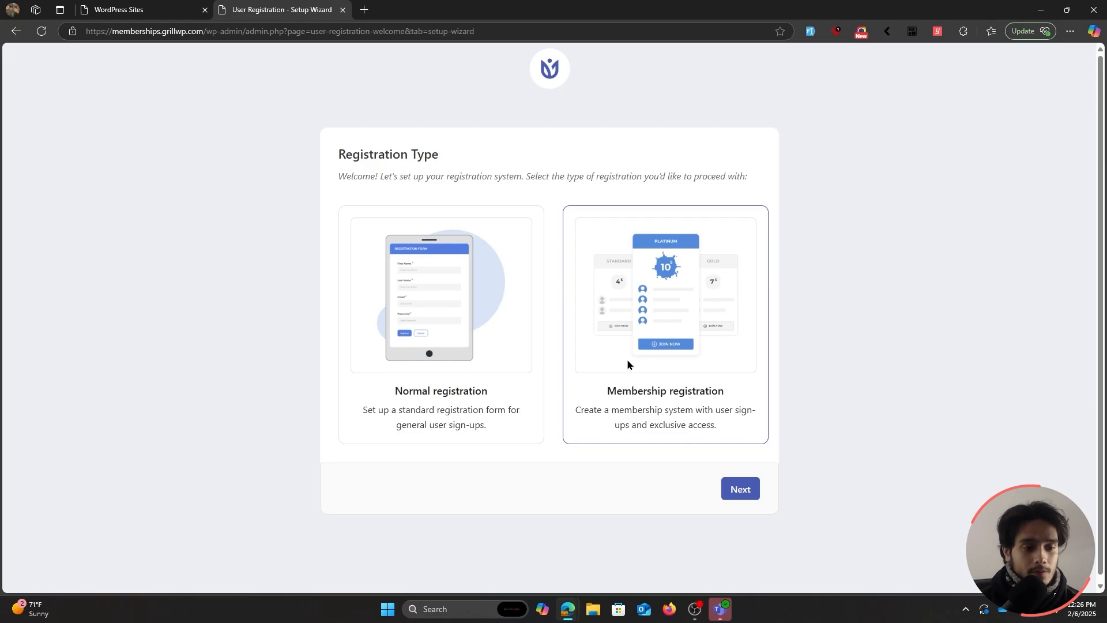
click(743, 491)
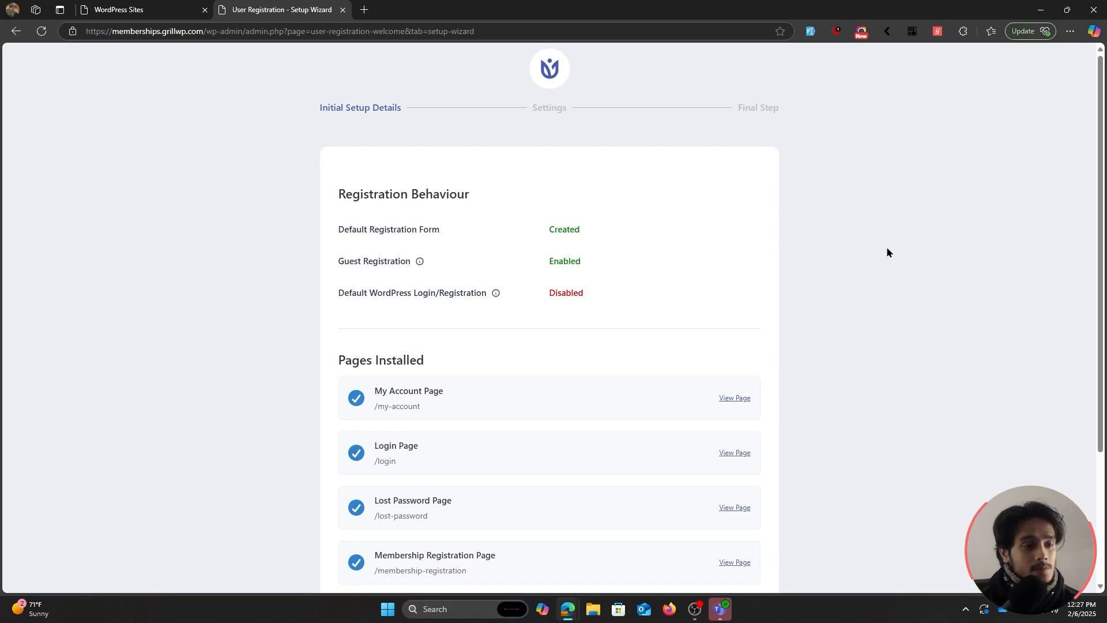
Review the installed account, login, lost-password and membership pages, then continue to Settings.
scroll(885, 250, down, 1)
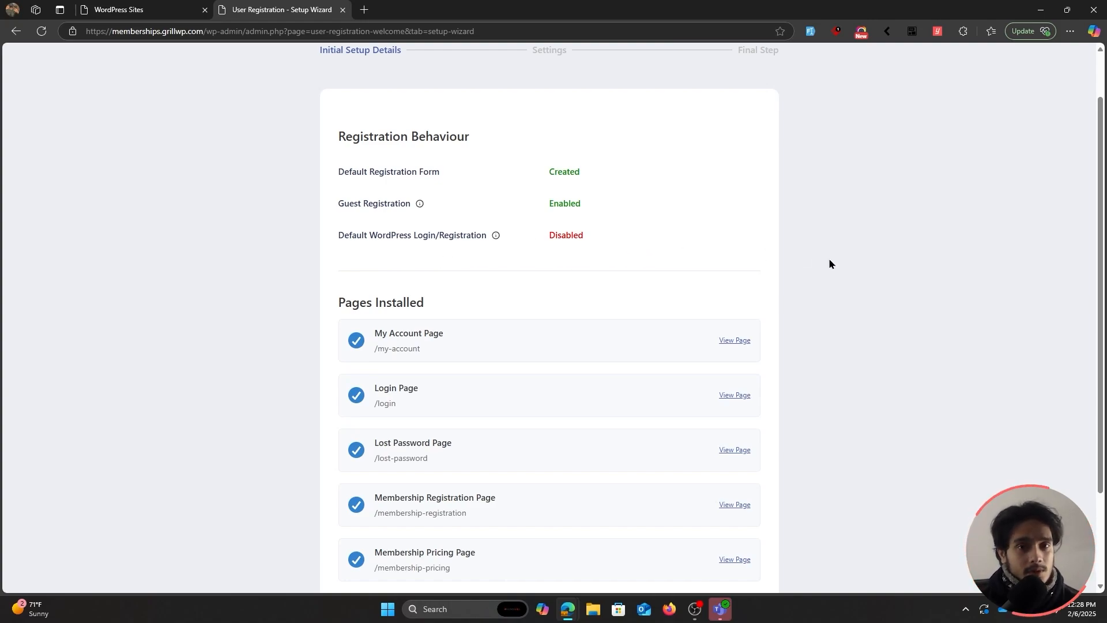
scroll(829, 263, down, 1)
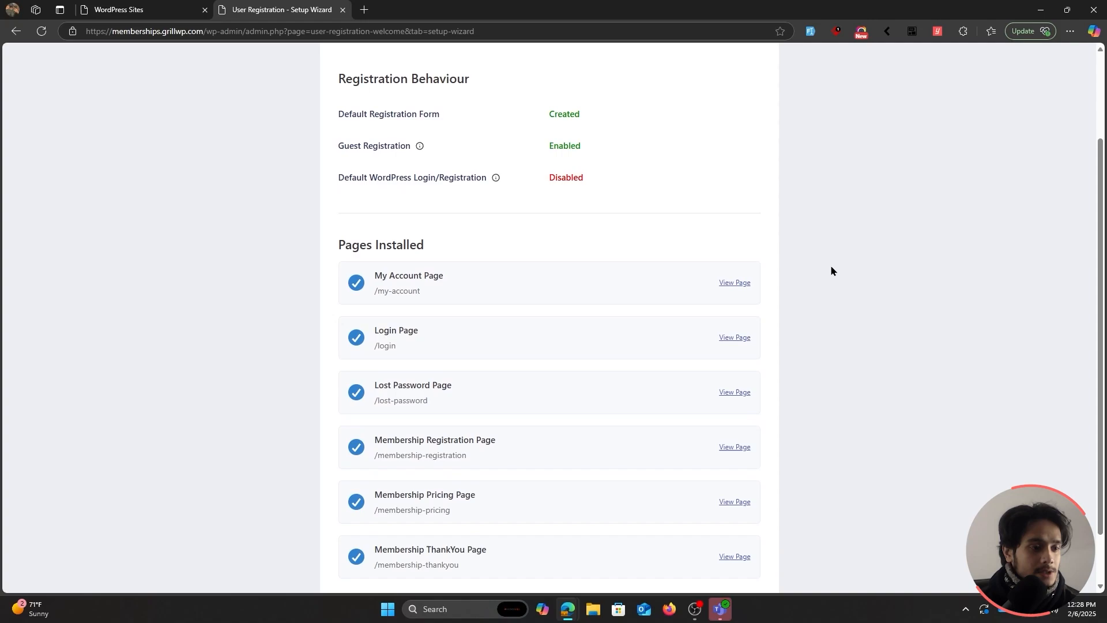
scroll(831, 267, down, 1)
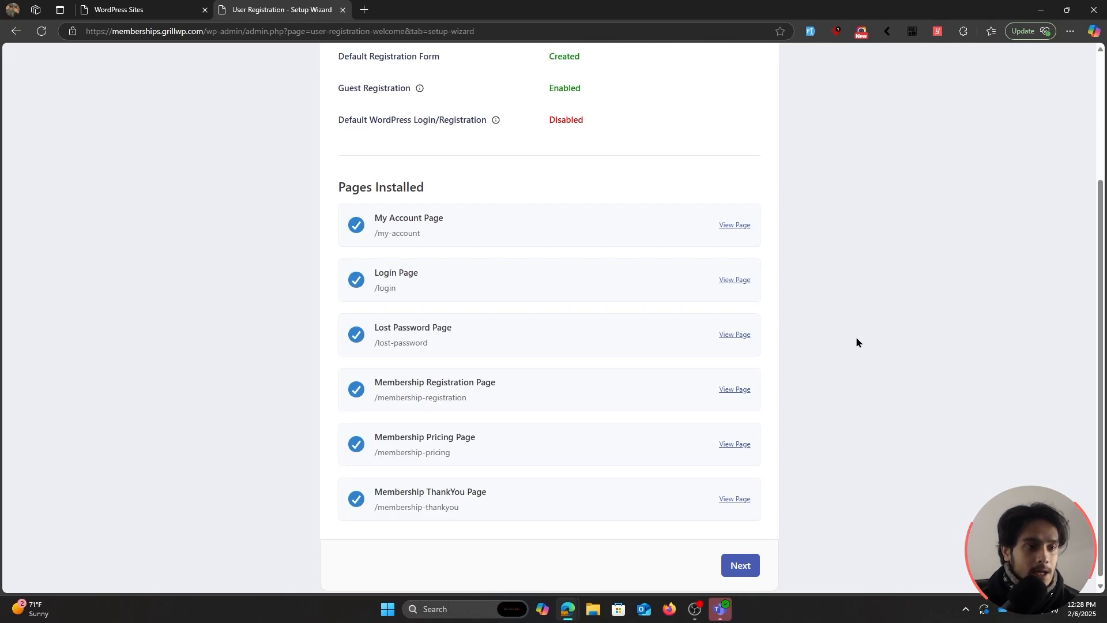
click(744, 565)
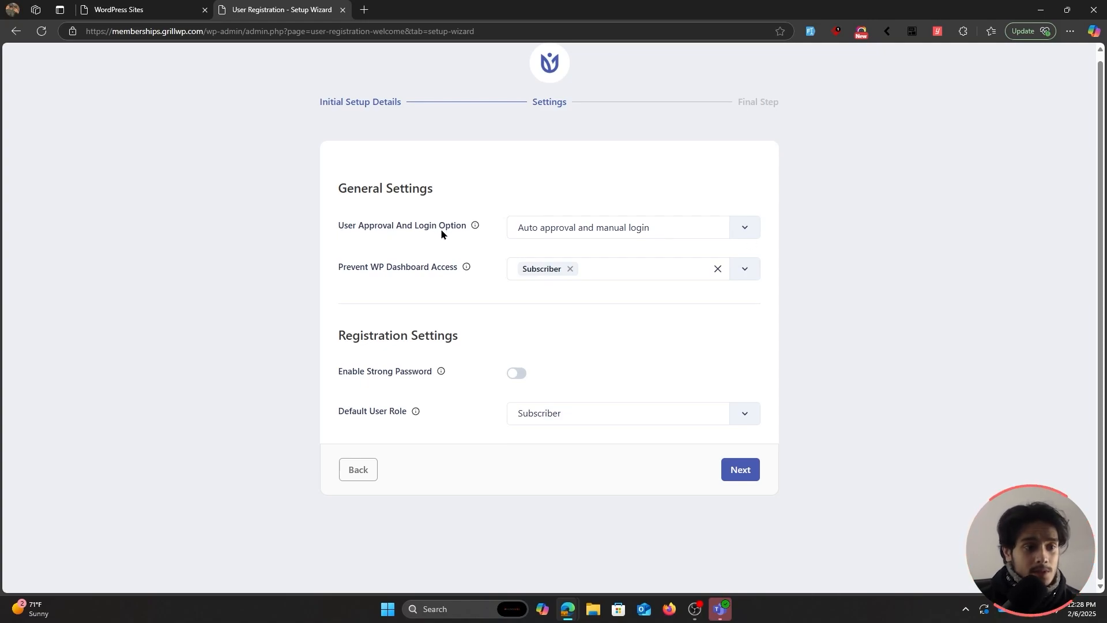
Keep User Approval set to auto approval with manual login.
click(562, 230)
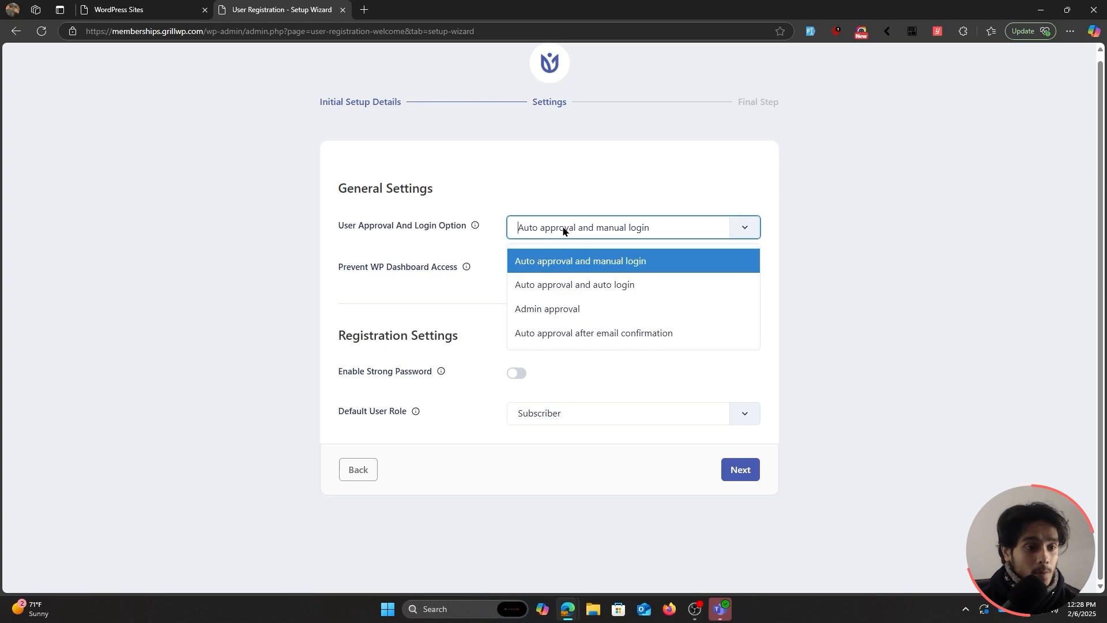
click(562, 230)
click(540, 231)
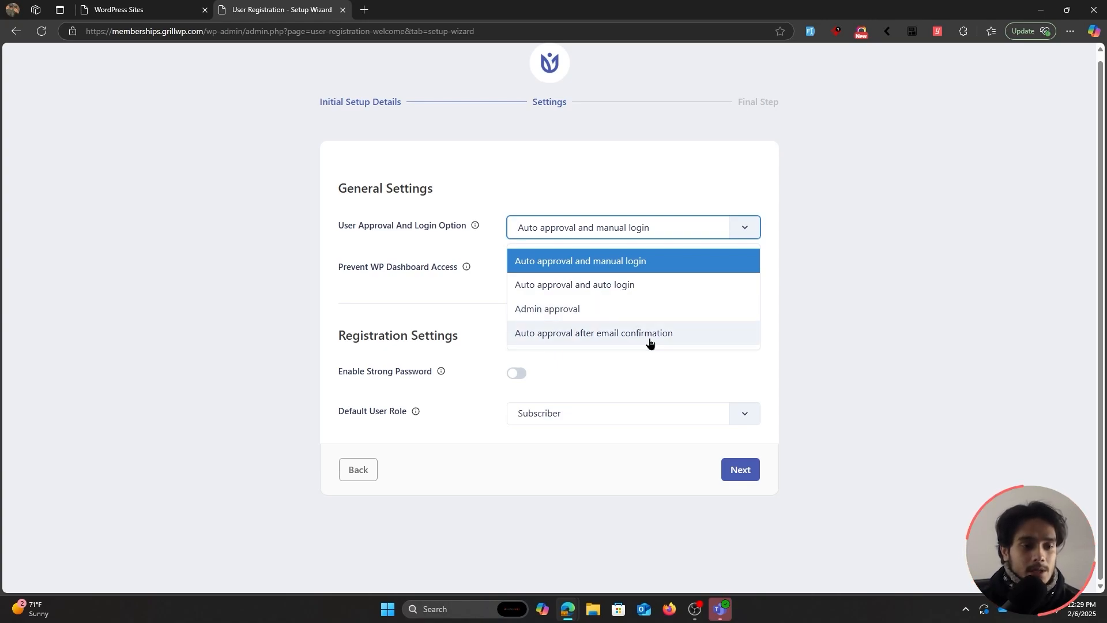
click(686, 263)
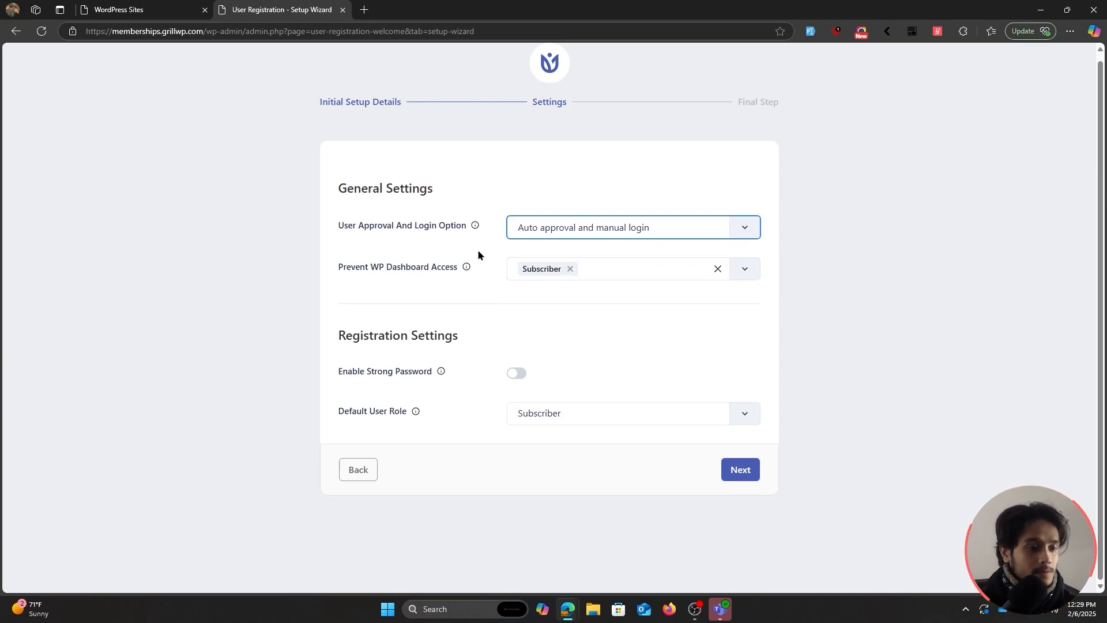
scroll(481, 281, up, 1)
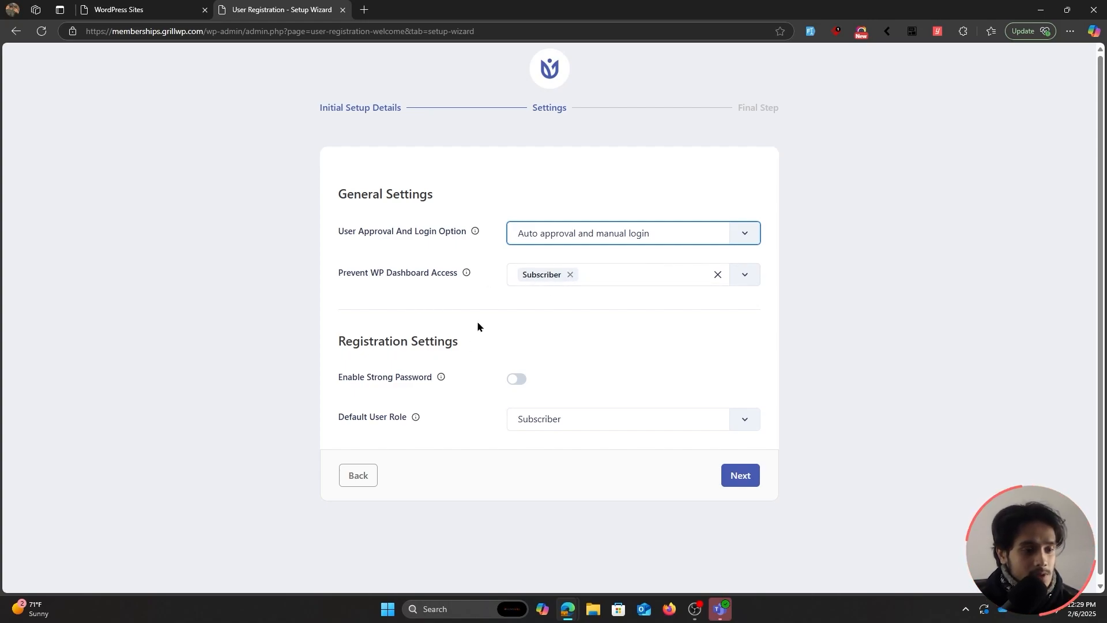
scroll(479, 323, down, 1)
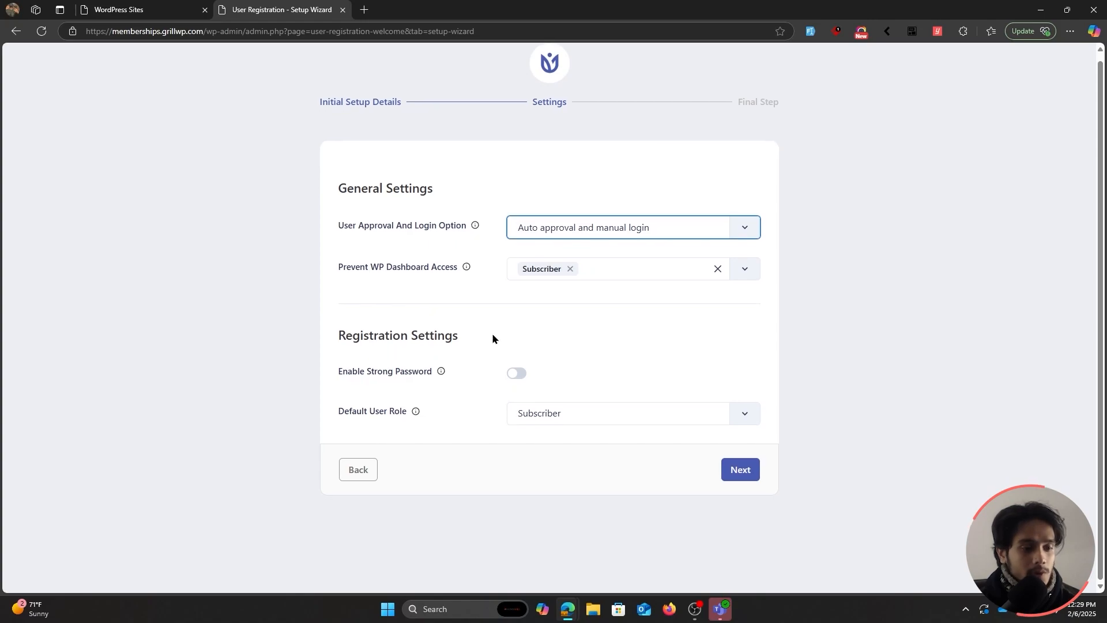
Leave strong passwords off and Subscriber as default role, then advance to the final step.
click(517, 374)
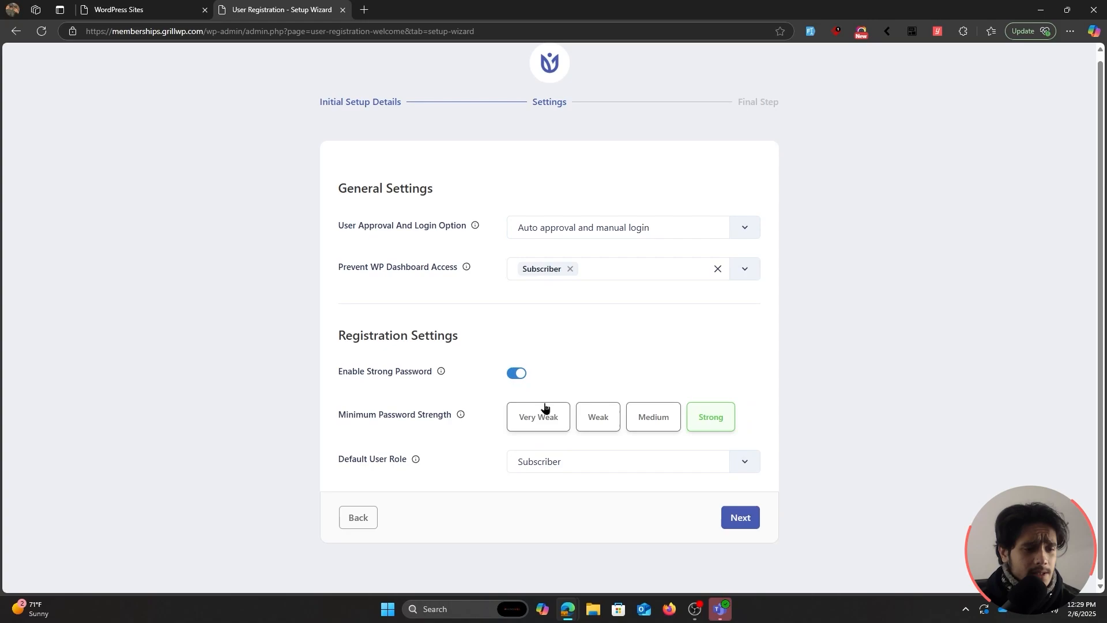
click(517, 375)
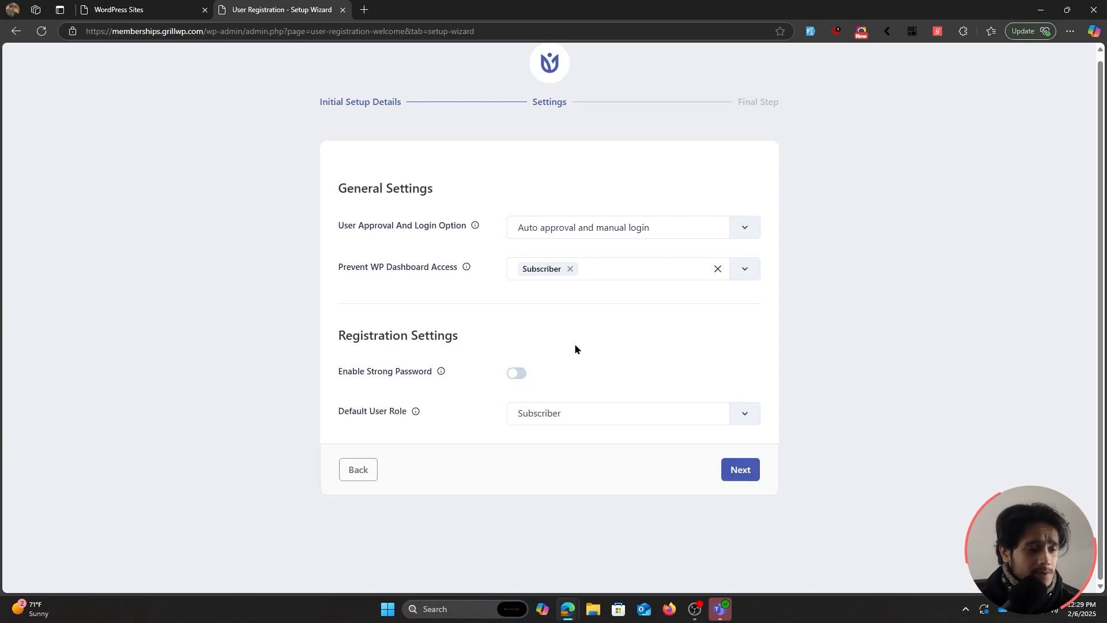
click(570, 409)
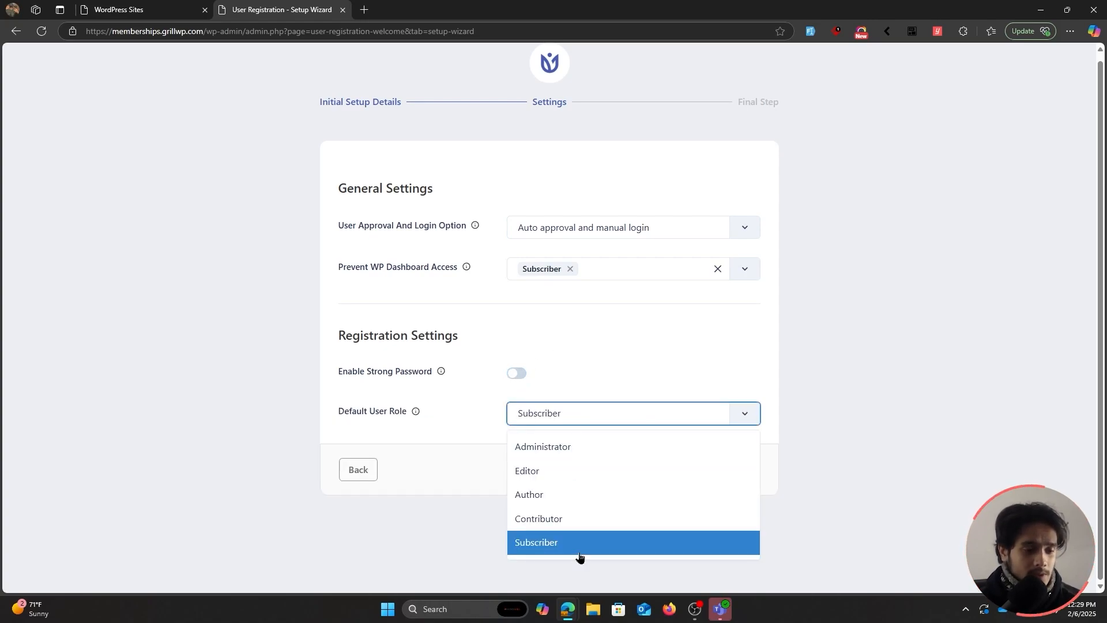
click(437, 426)
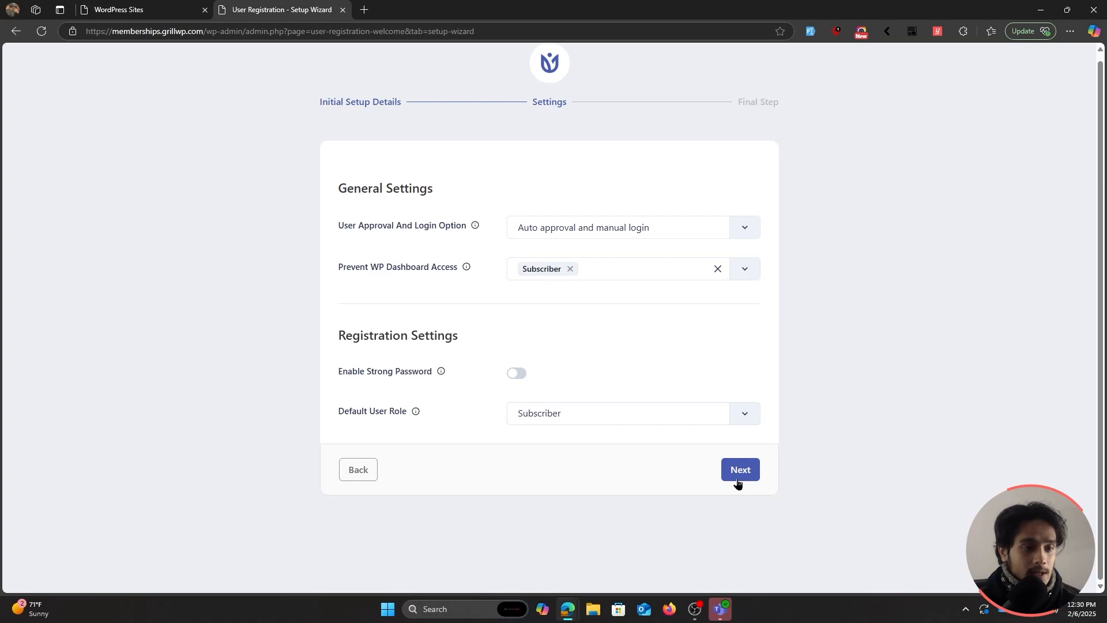
click(700, 409)
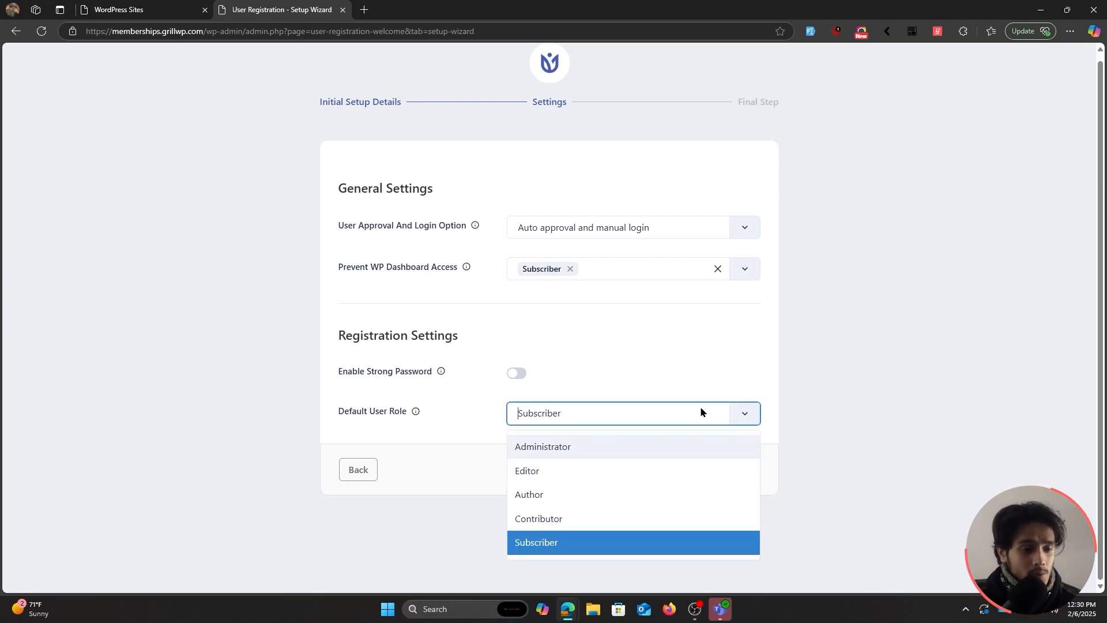
click(654, 427)
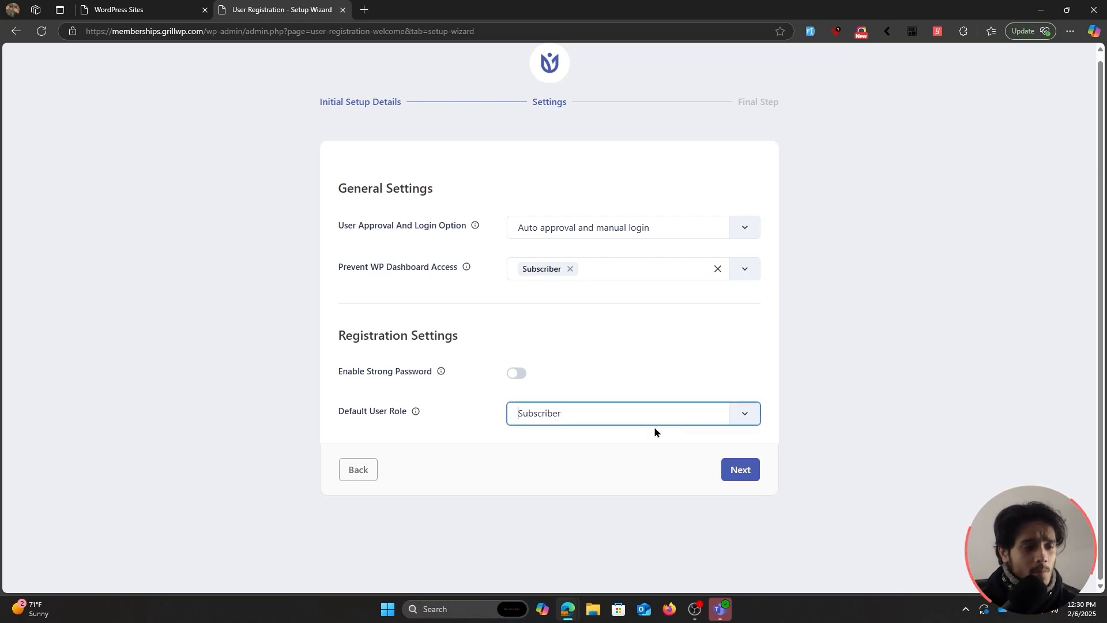
click(739, 470)
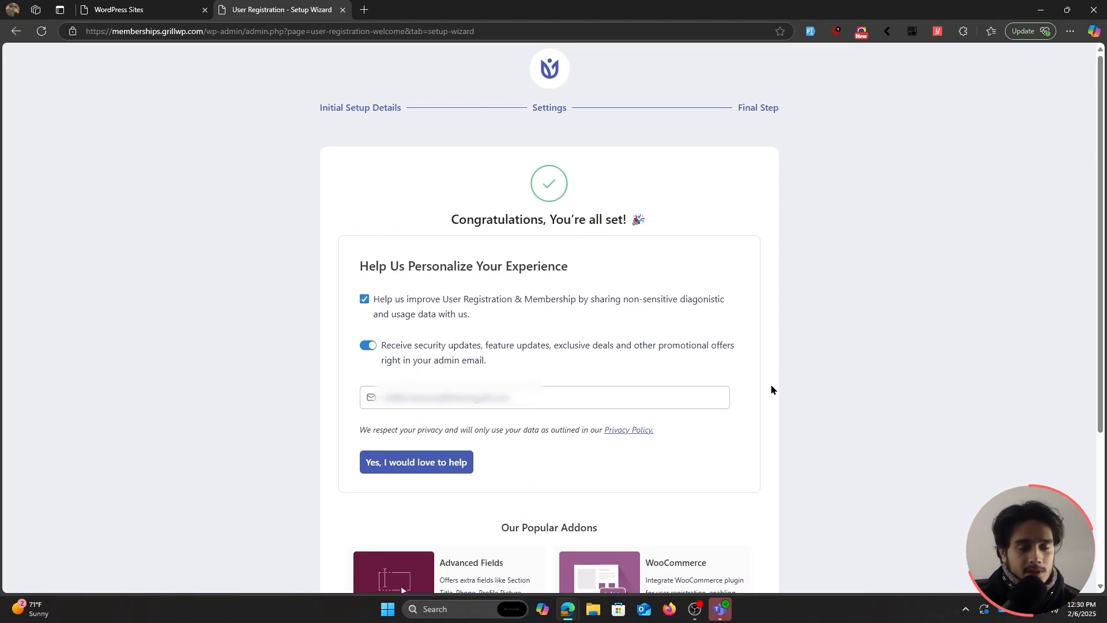
From the wizard's final step, start a new membership with + Create Membership.
scroll(772, 390, down, 4)
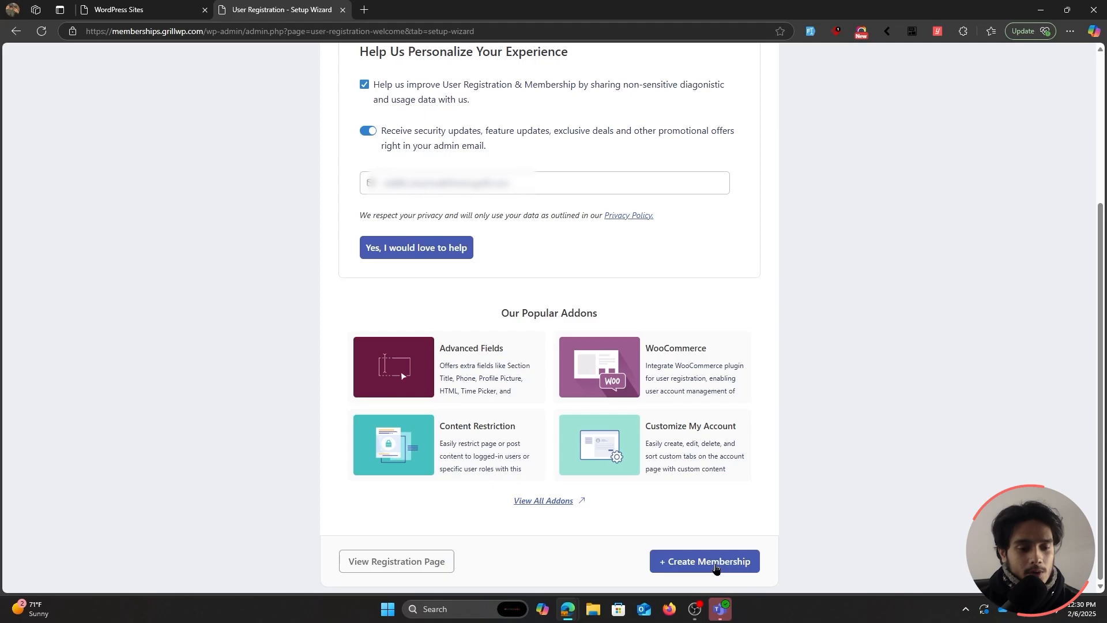
click(716, 567)
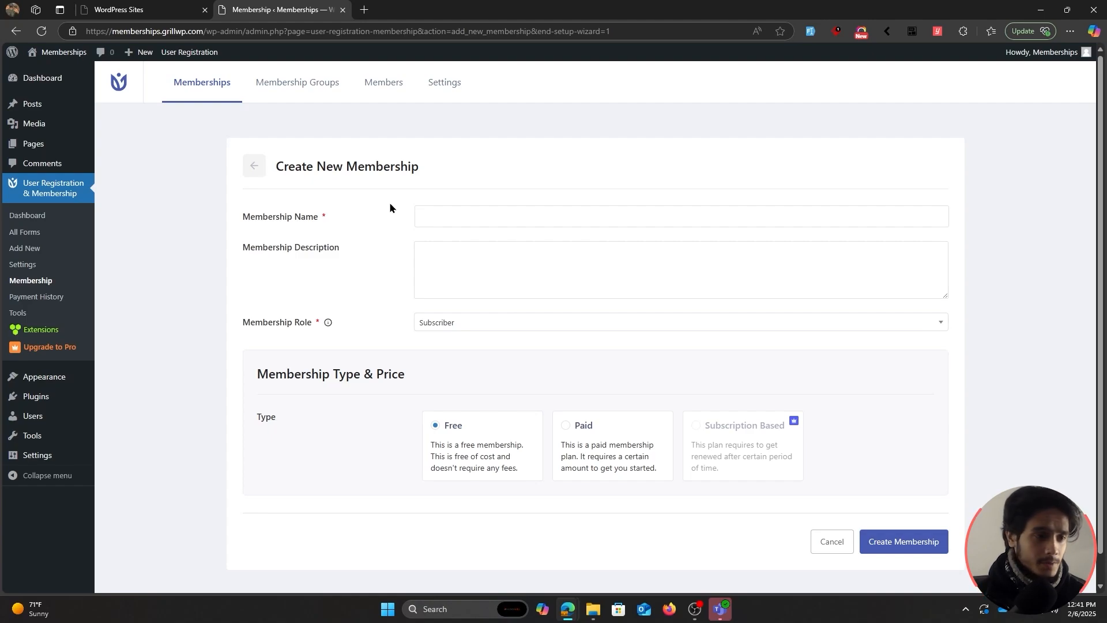
Name the membership 'Gold membership', describe it 'Gold tier access', and keep the Subscriber role.
click(442, 221)
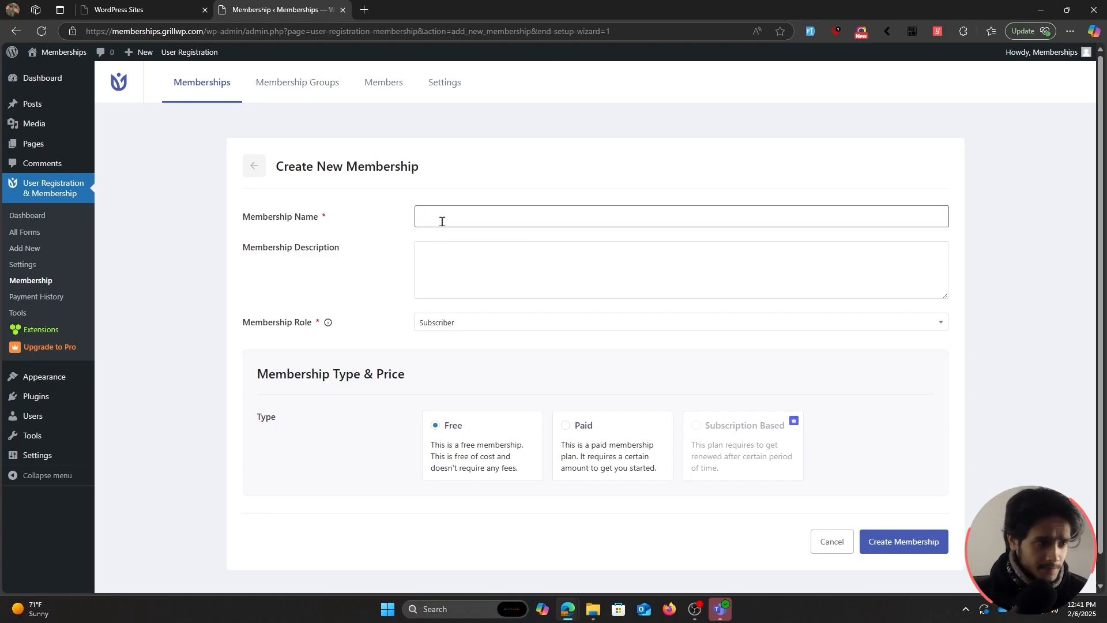
text(Gold membership)
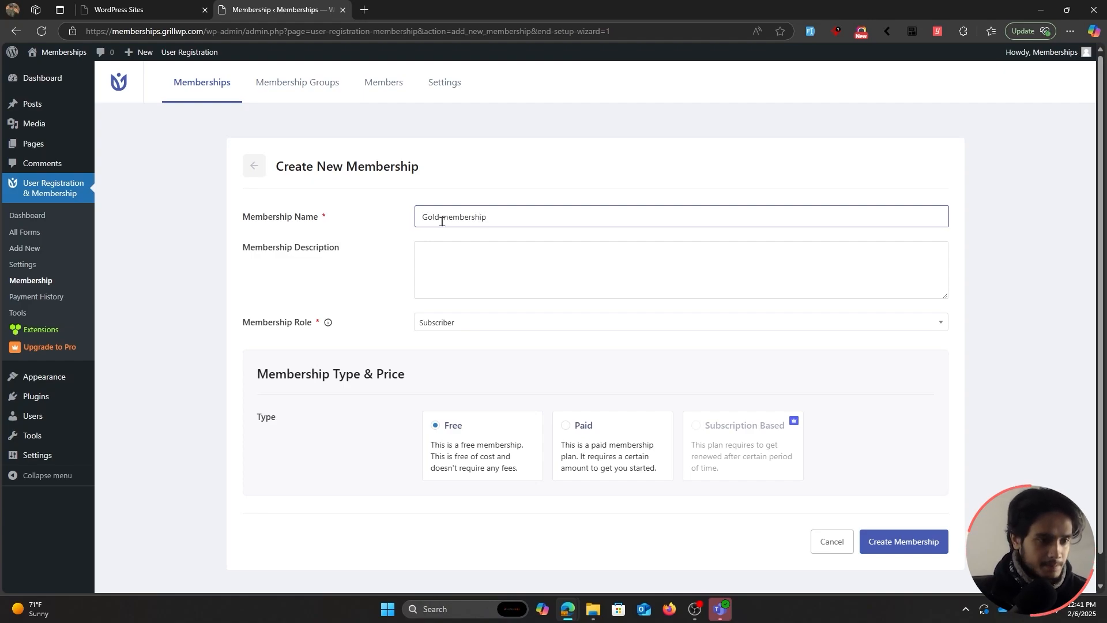
click(465, 264)
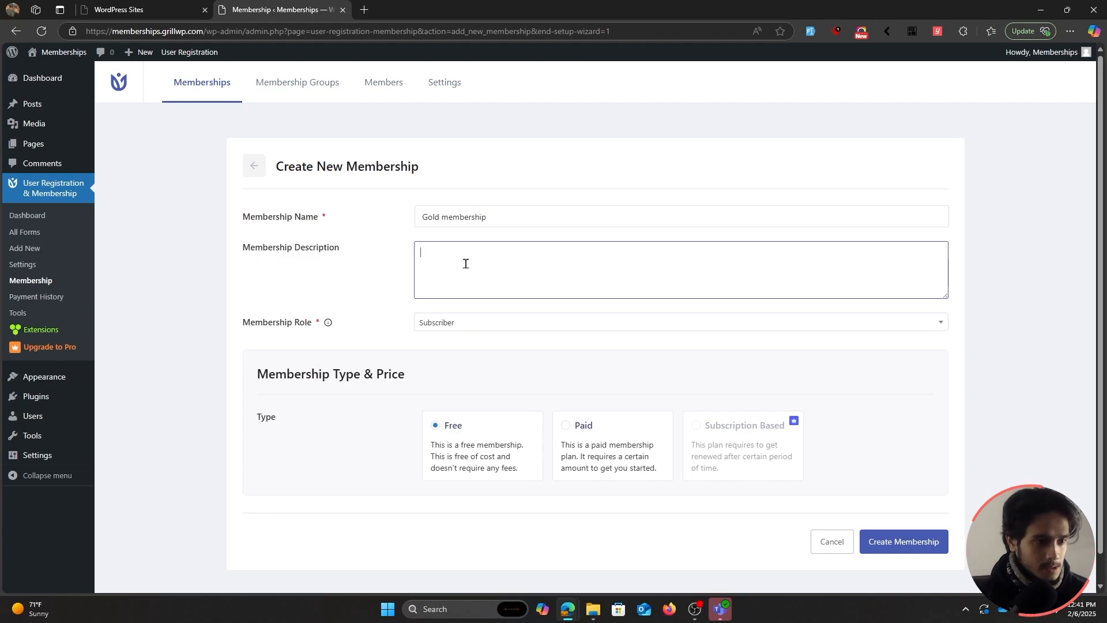
text(Gold)
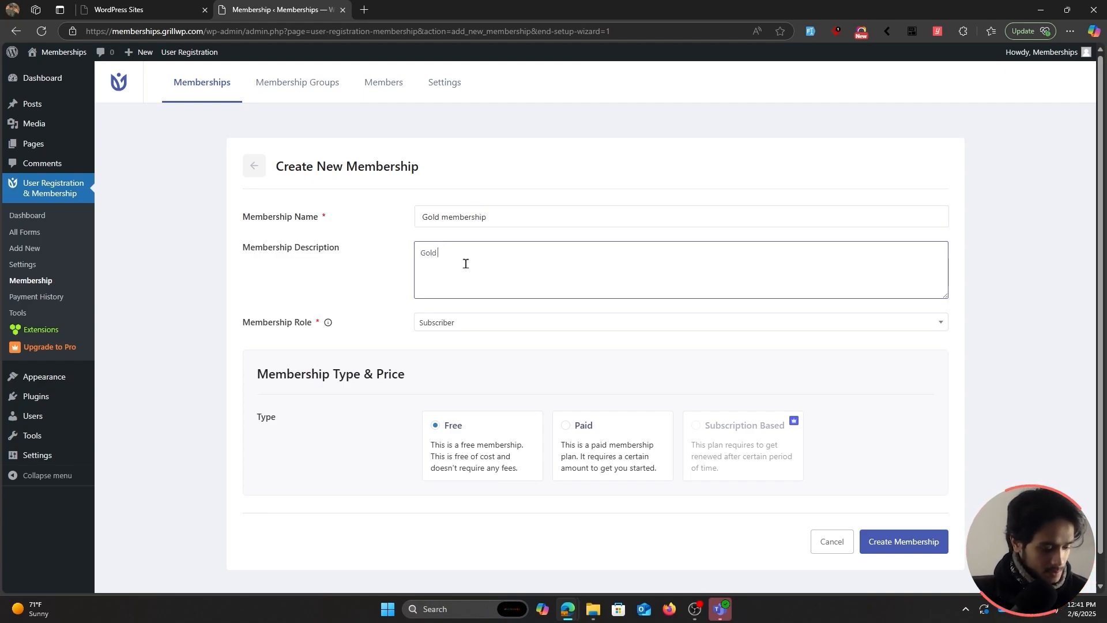
text( tier access)
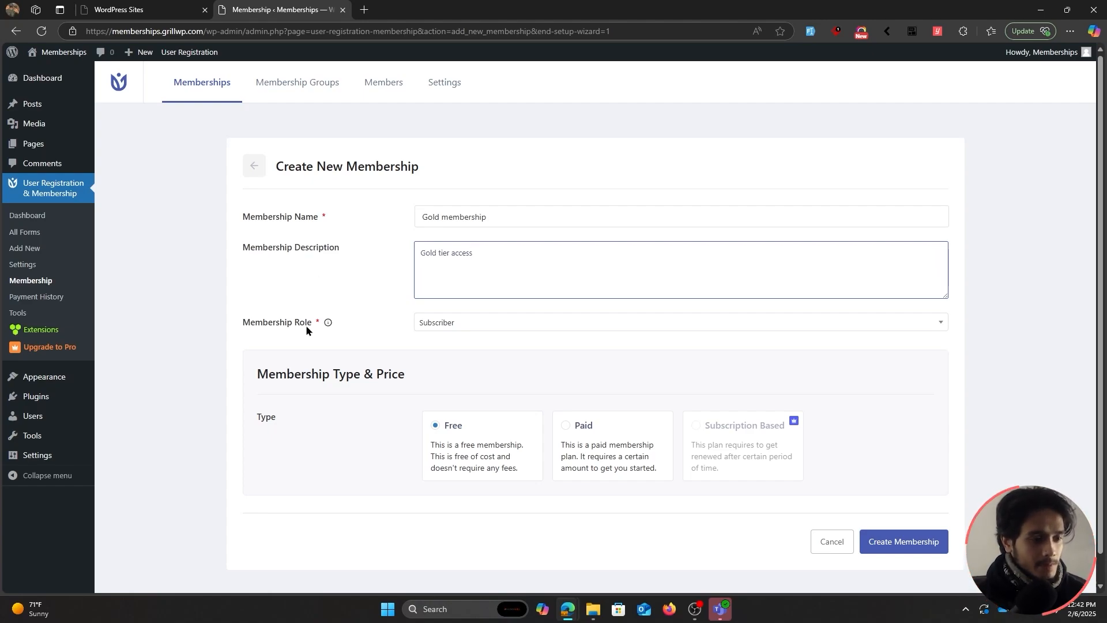
click(349, 297)
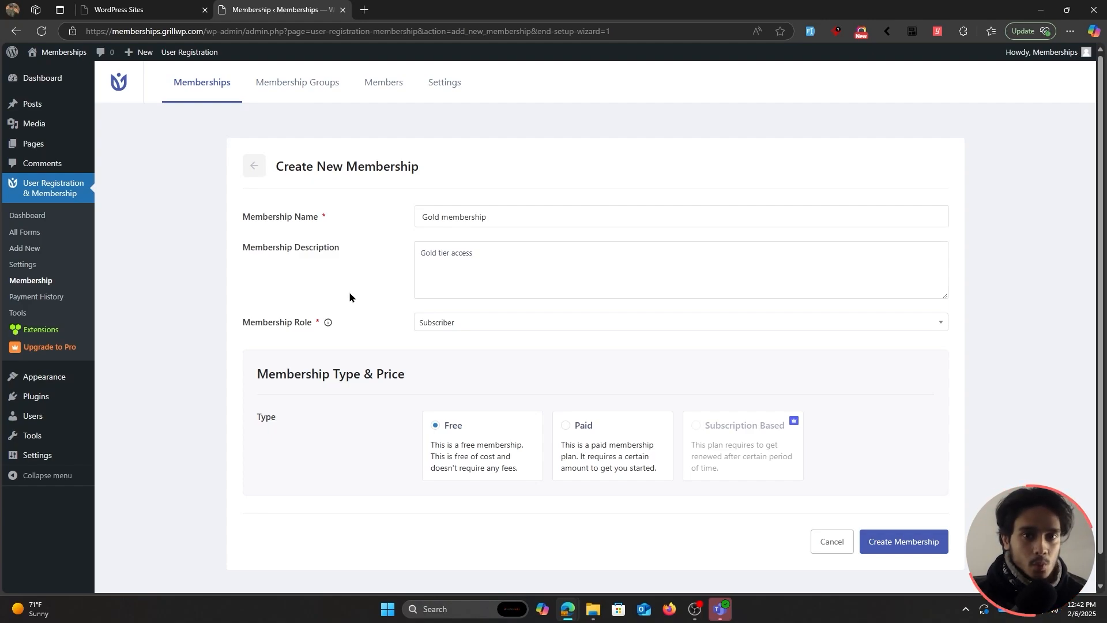
click(433, 326)
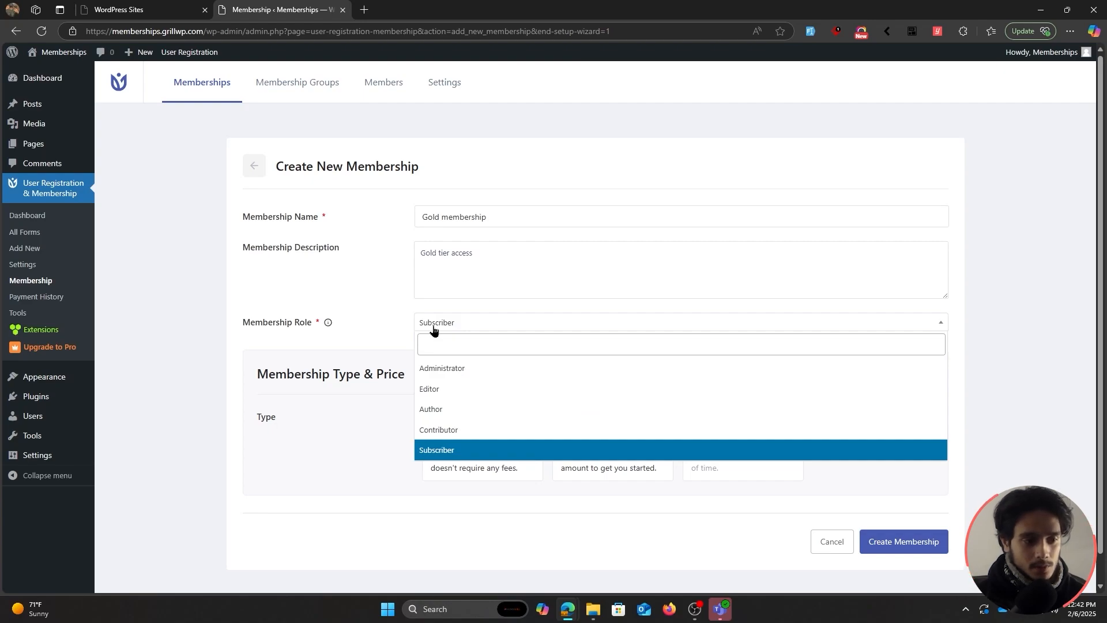
click(471, 450)
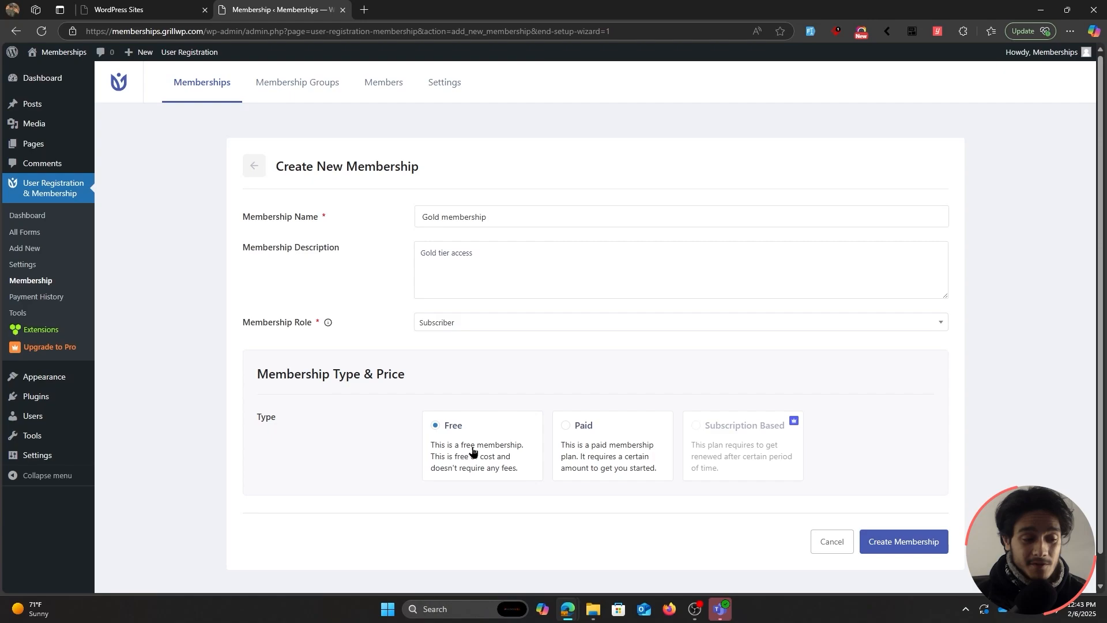
Switch the Gold membership to the Paid type with an amount of 100.
click(569, 452)
scroll(341, 406, down, 2)
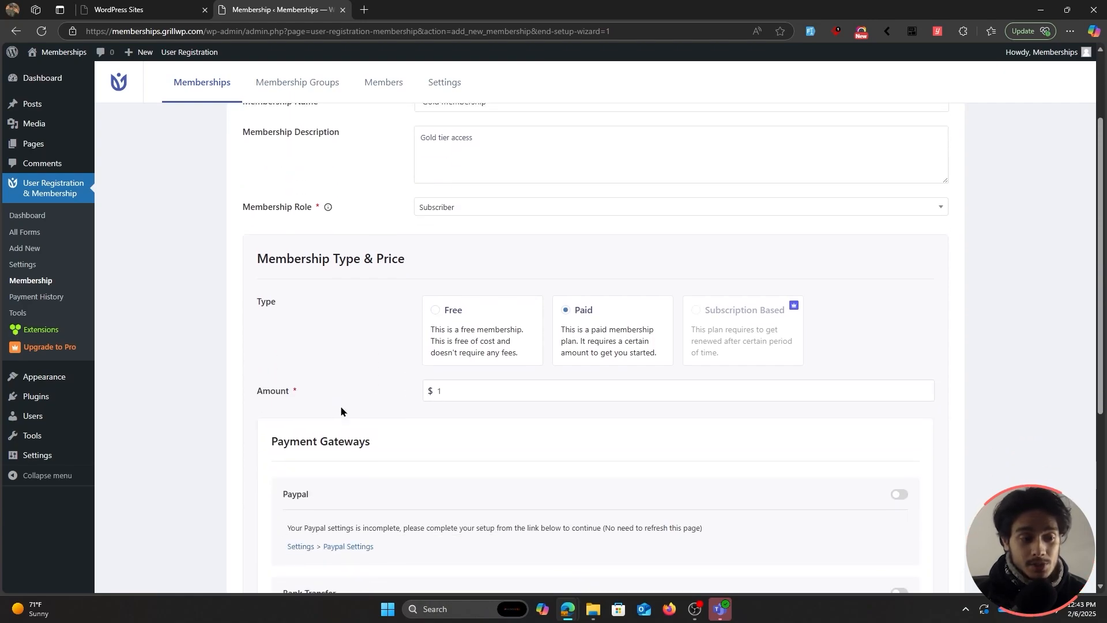
scroll(341, 410, down, 1)
scroll(341, 410, up, 2)
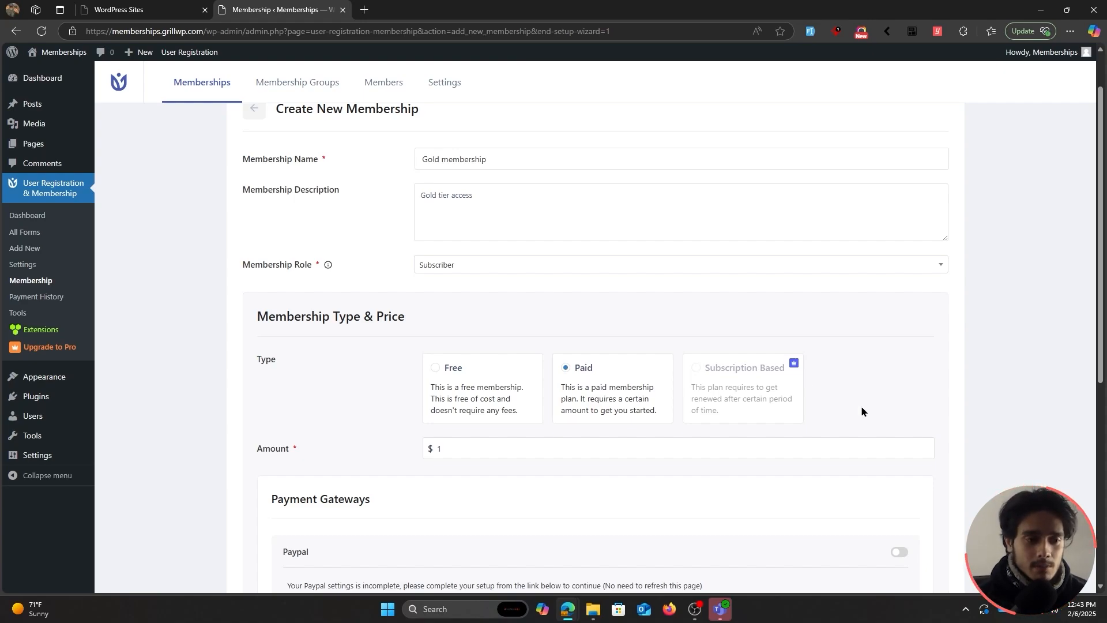
scroll(406, 443, up, 1)
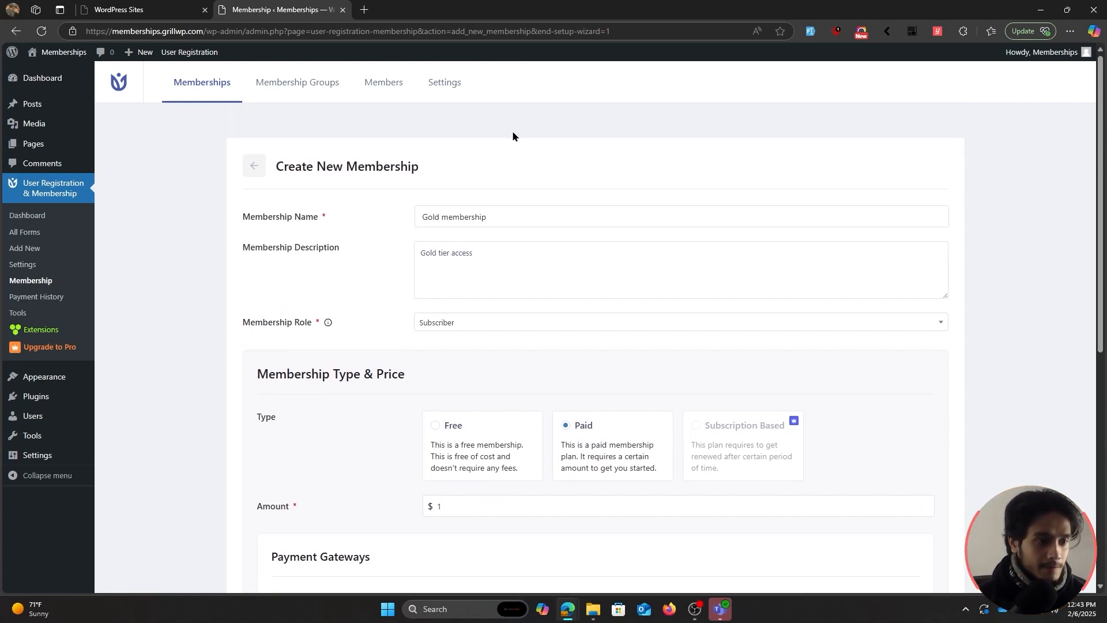
scroll(434, 430, down, 1)
click(446, 450)
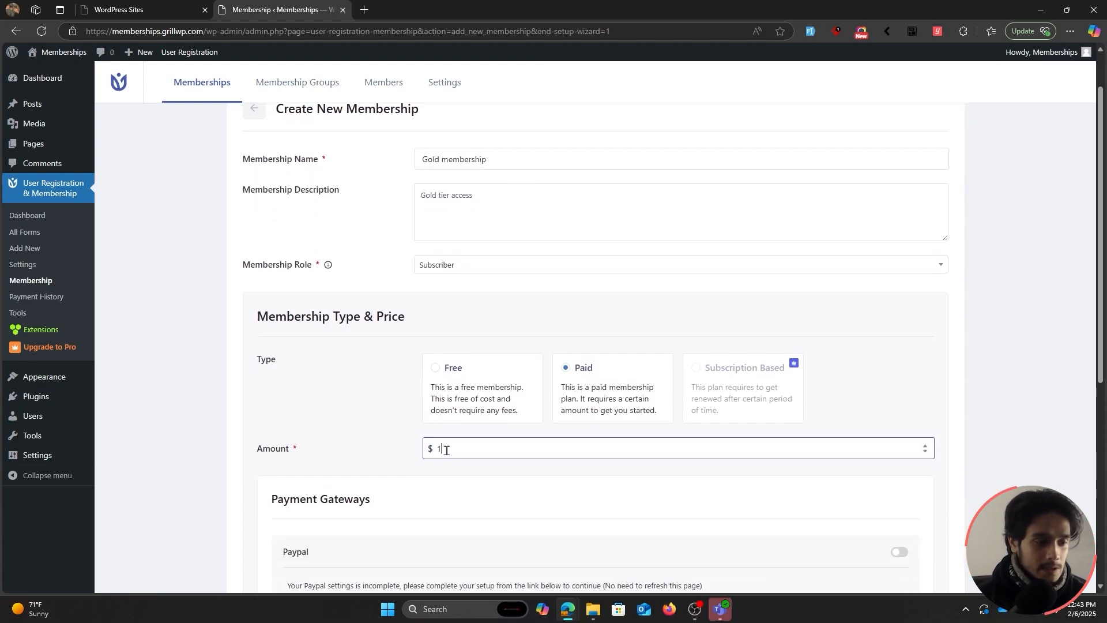
text(00)
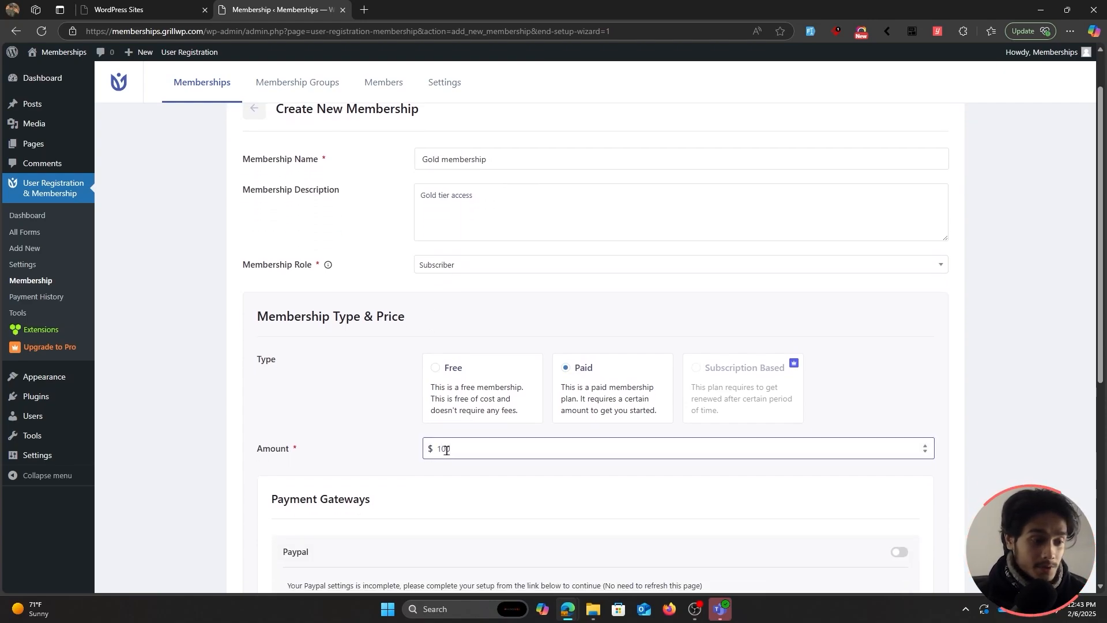
scroll(327, 421, down, 4)
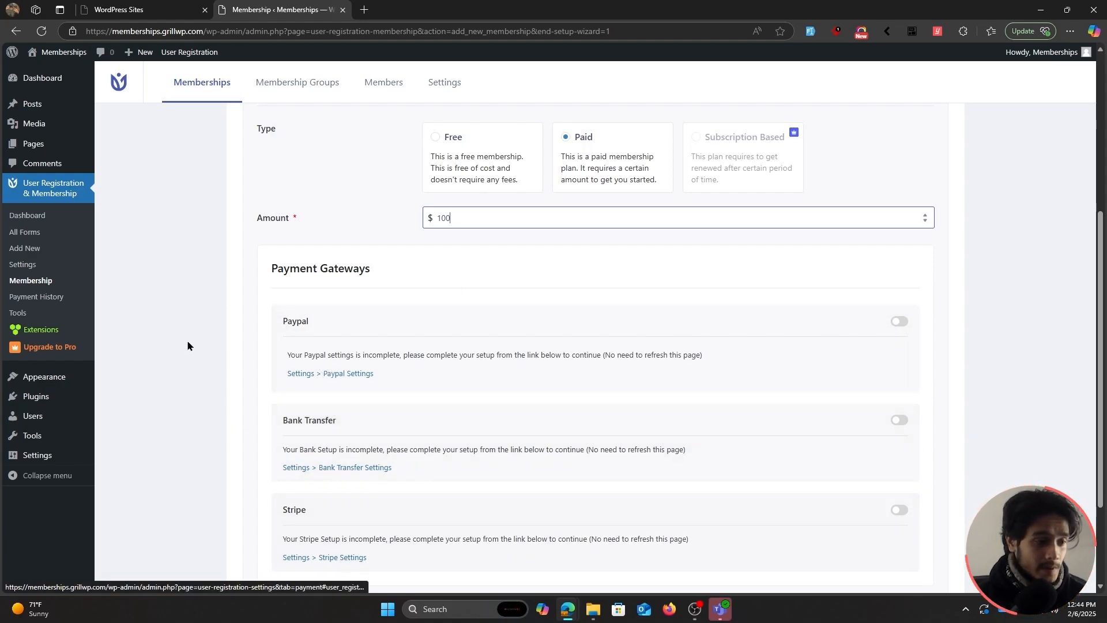
Open the PayPal settings and keep the mode at Test/Sandbox.
click(349, 375)
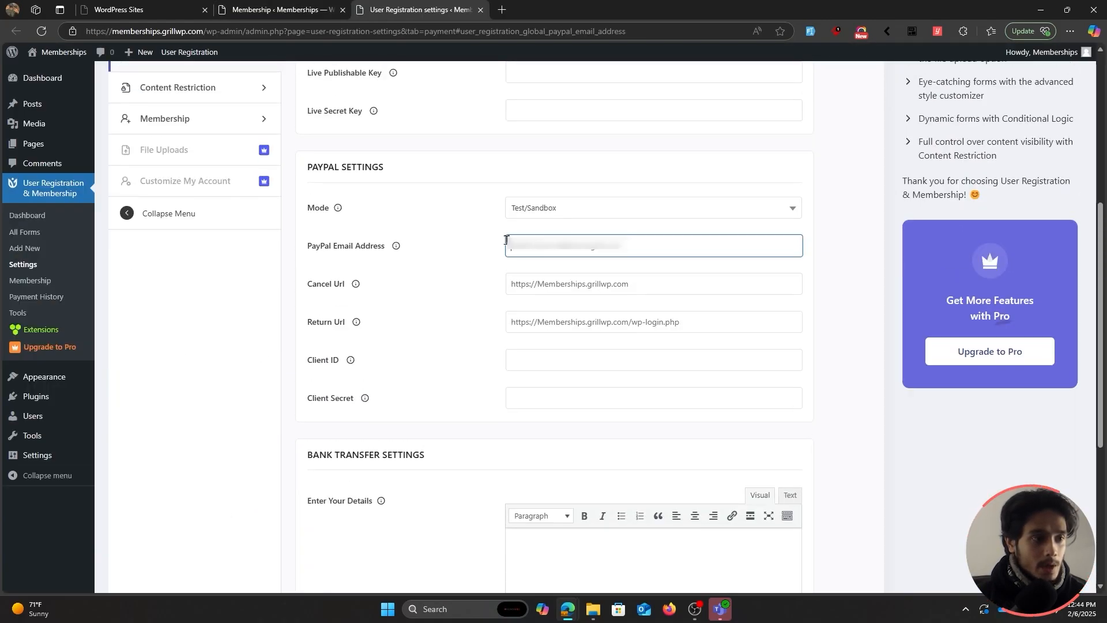
key(ctrl+shift+Tab)
scroll(404, 379, down, 1)
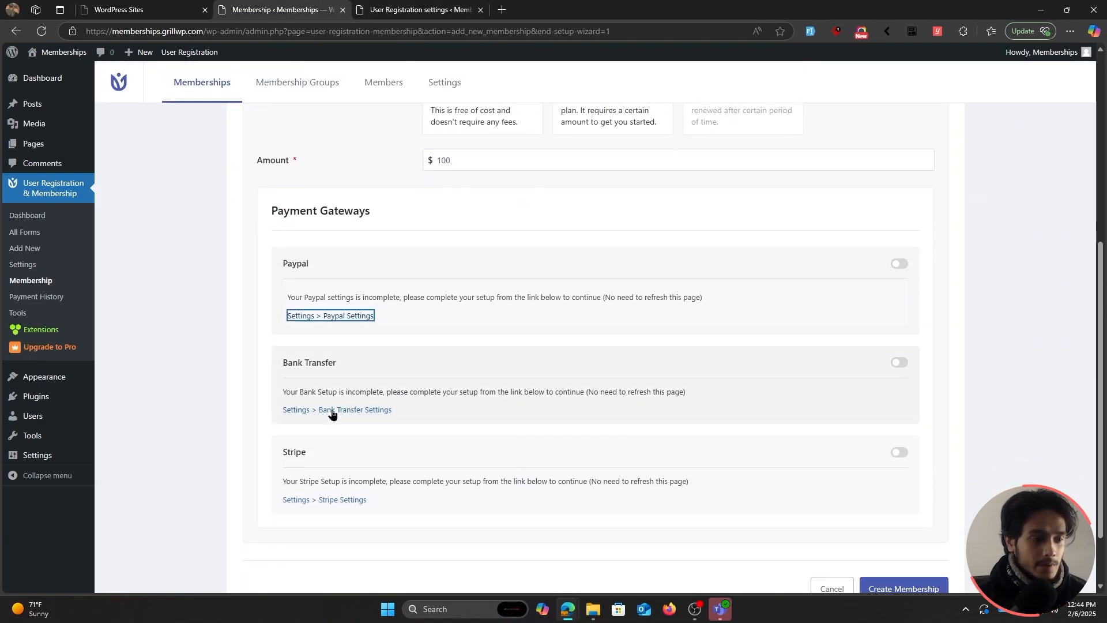
click(448, 6)
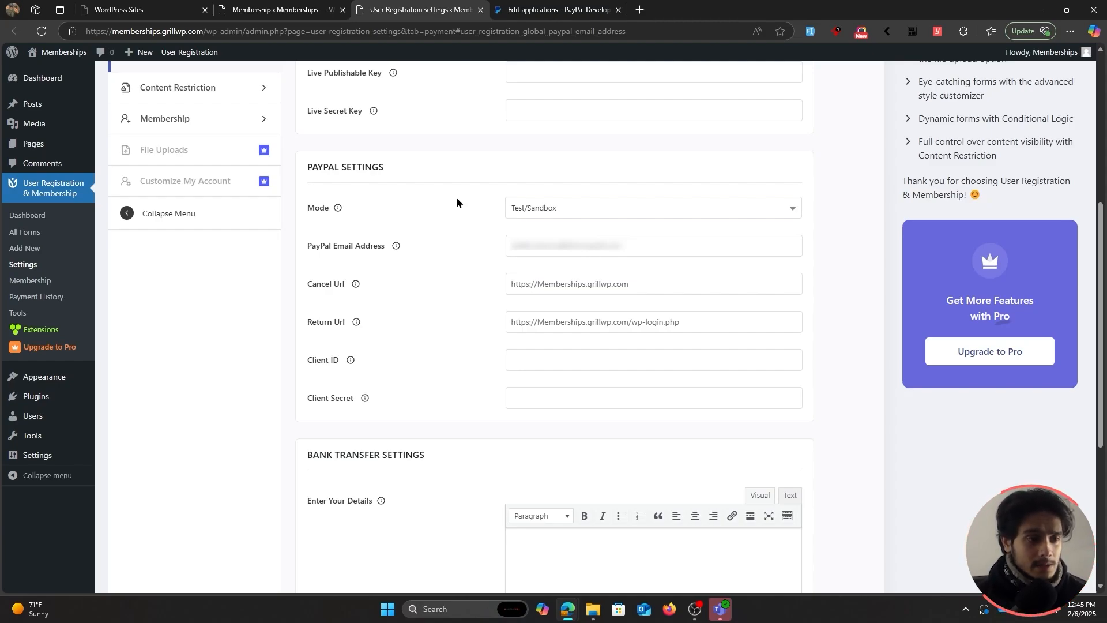
click(552, 215)
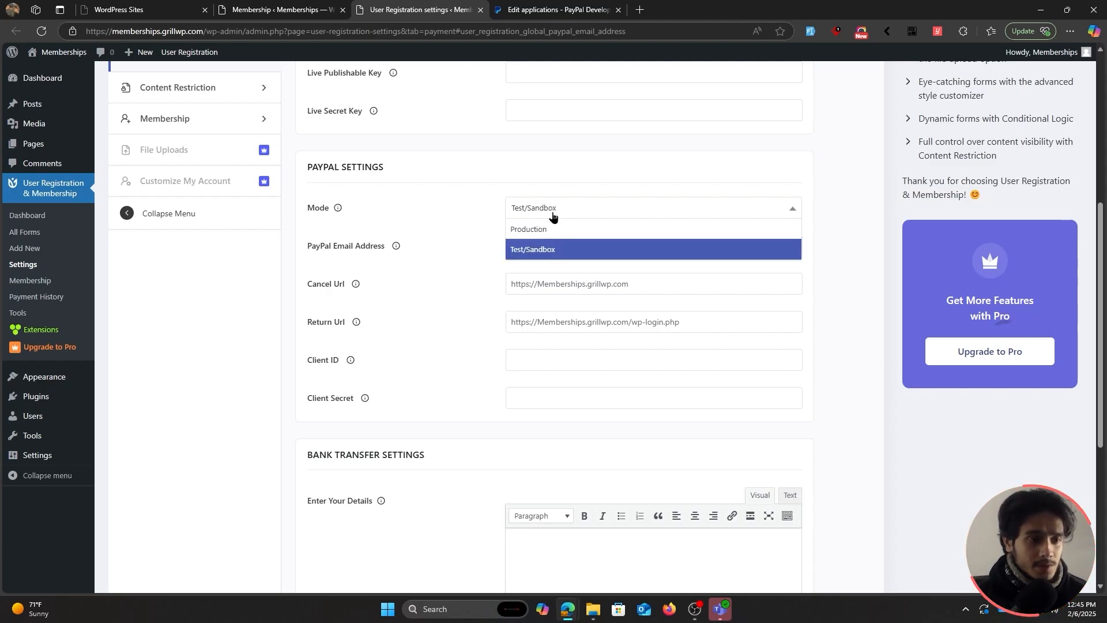
click(569, 254)
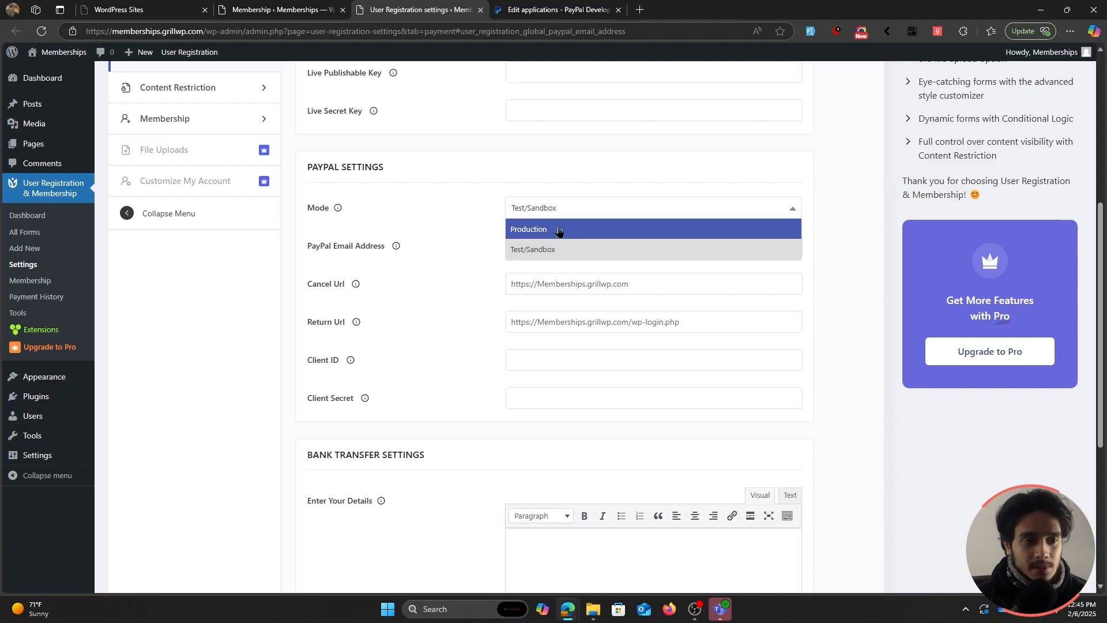
click(564, 249)
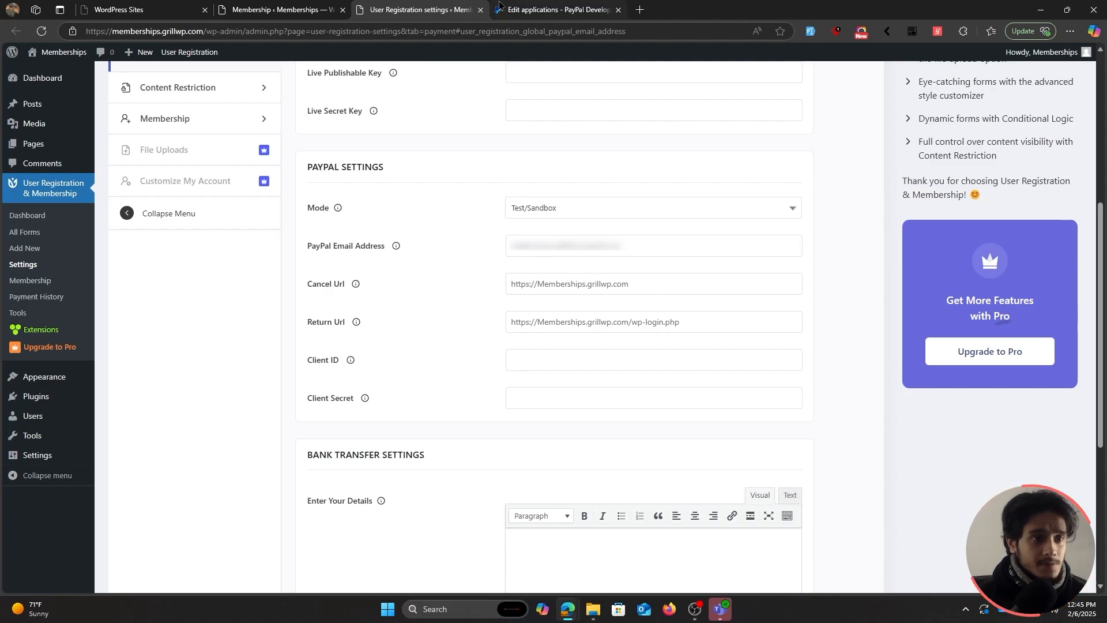
Enter the sandbox business e-mail, Client ID and Client Secret from PayPal Developer, and save.
click(576, 240)
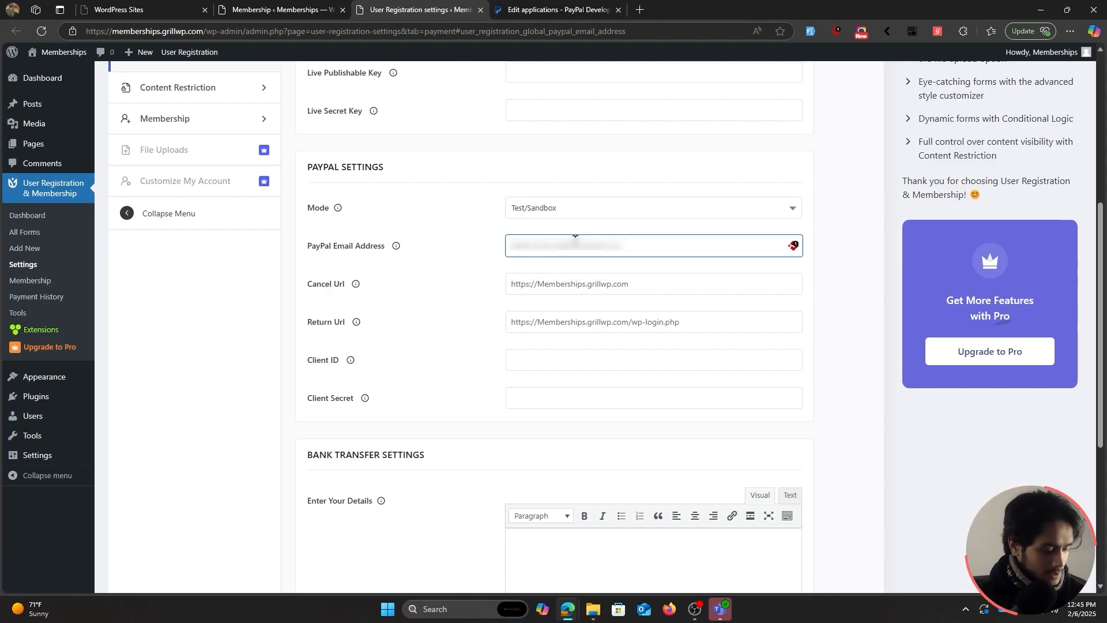
key(ctrl+v)
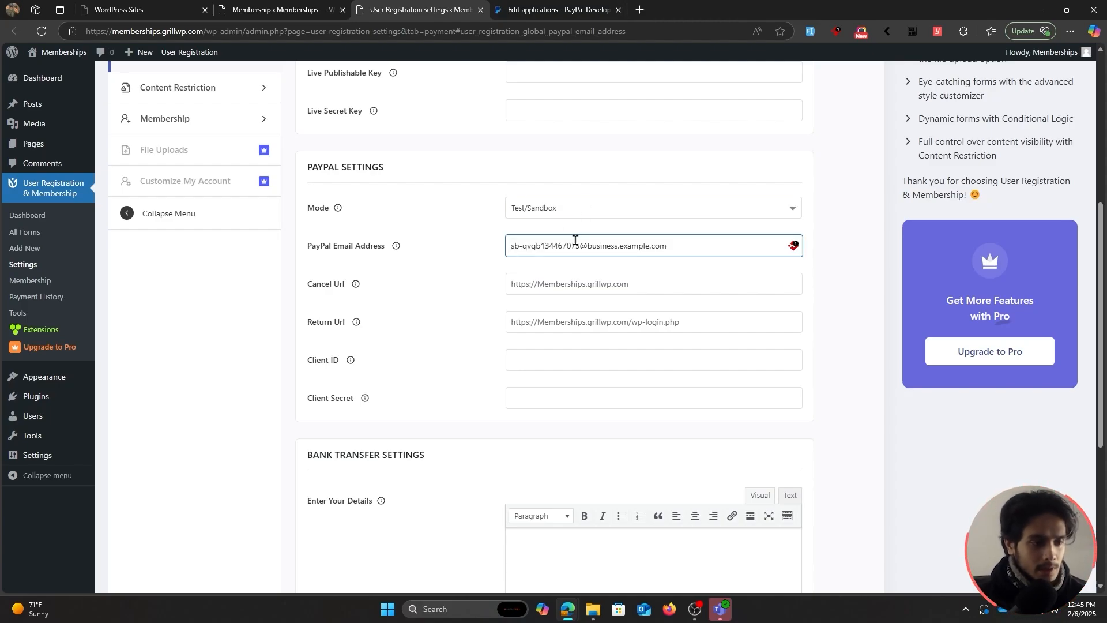
click(556, 356)
click(551, 395)
key(ctrl+Tab)
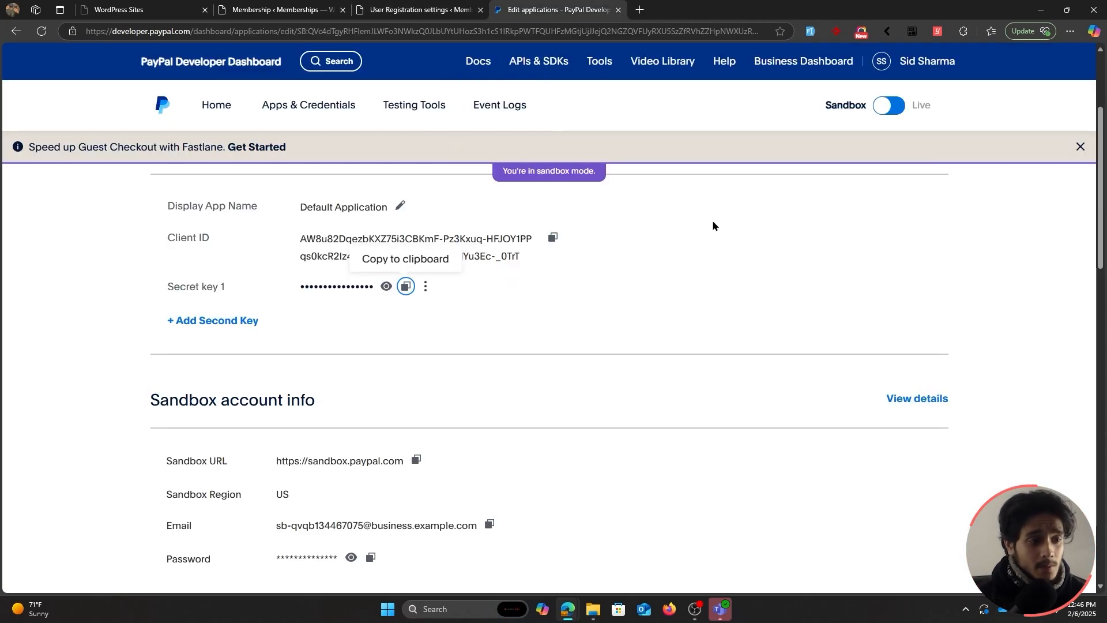
scroll(701, 352, up, 1)
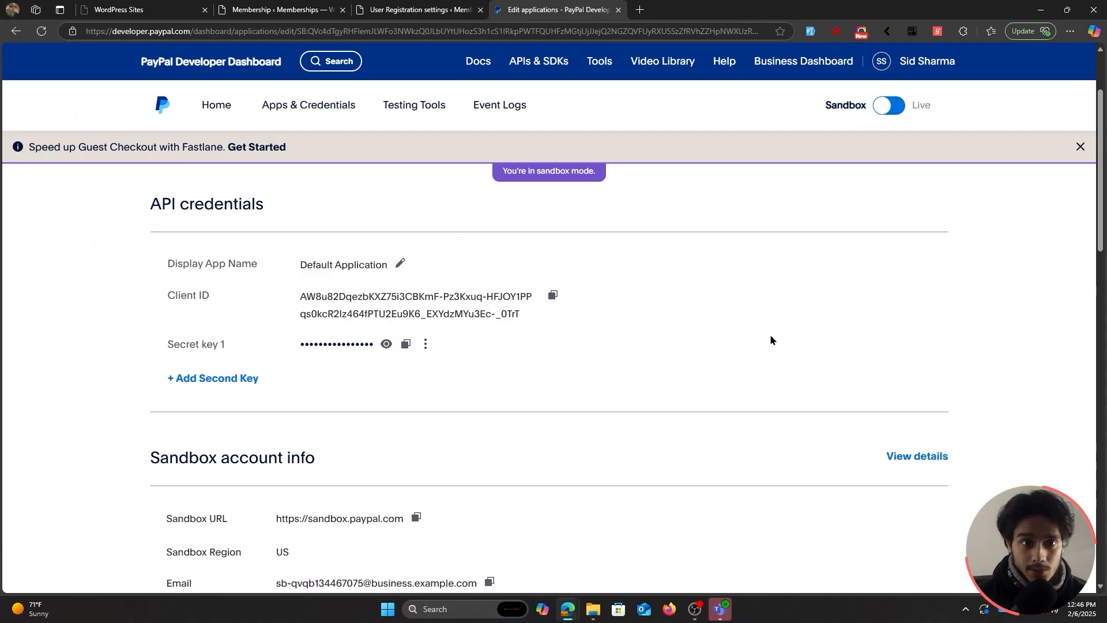
key(ctrl+shift+Tab)
scroll(435, 288, down, 5)
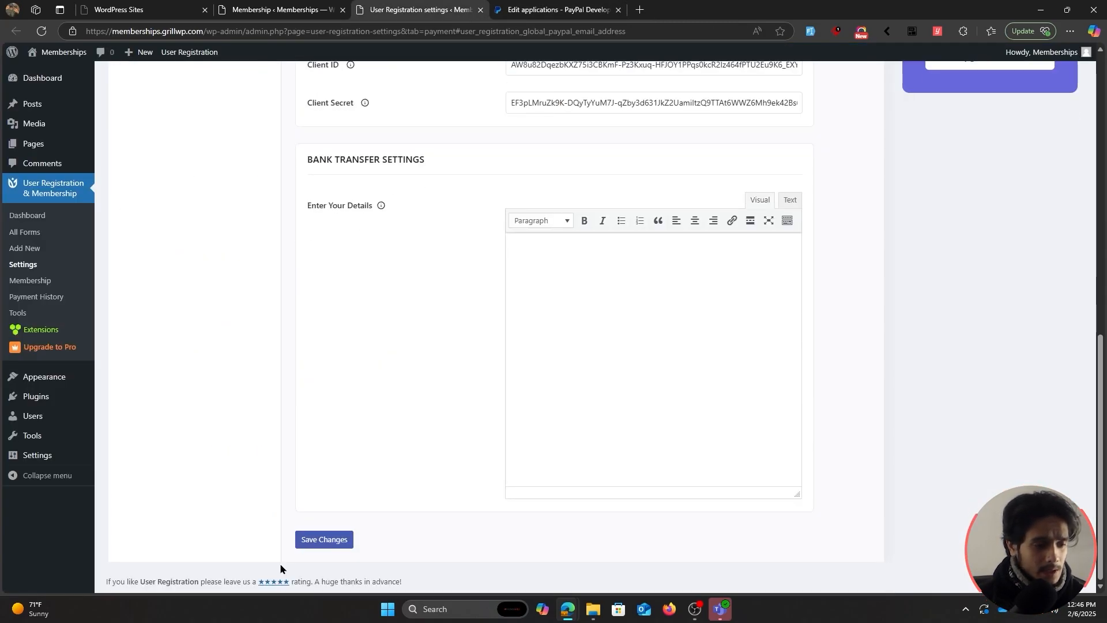
click(324, 539)
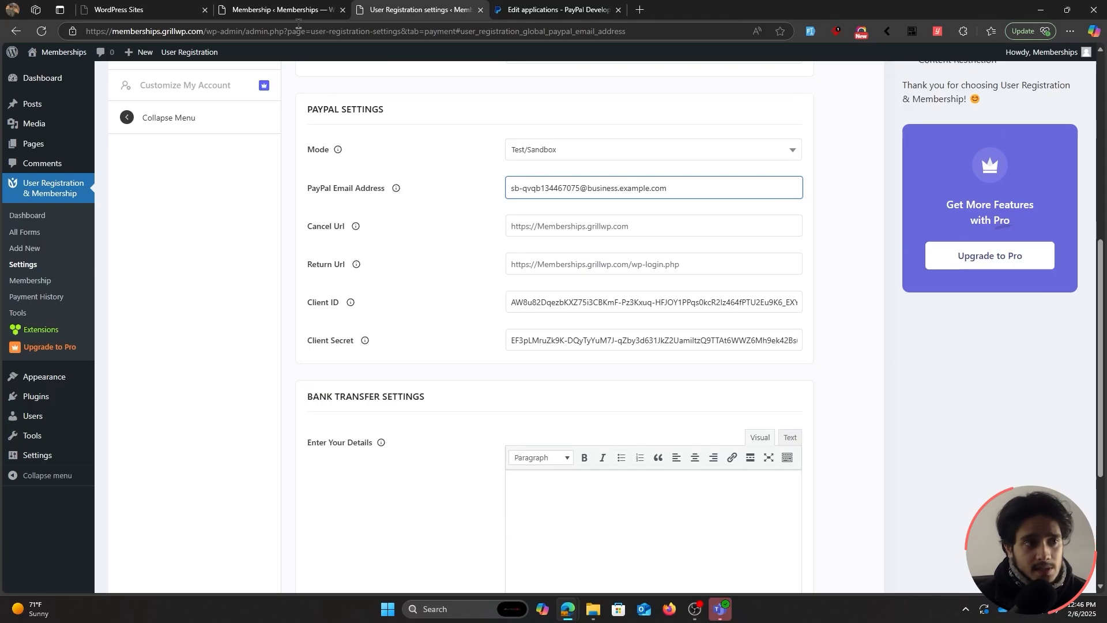
Enable PayPal as a payment gateway on the Gold membership form.
click(298, 11)
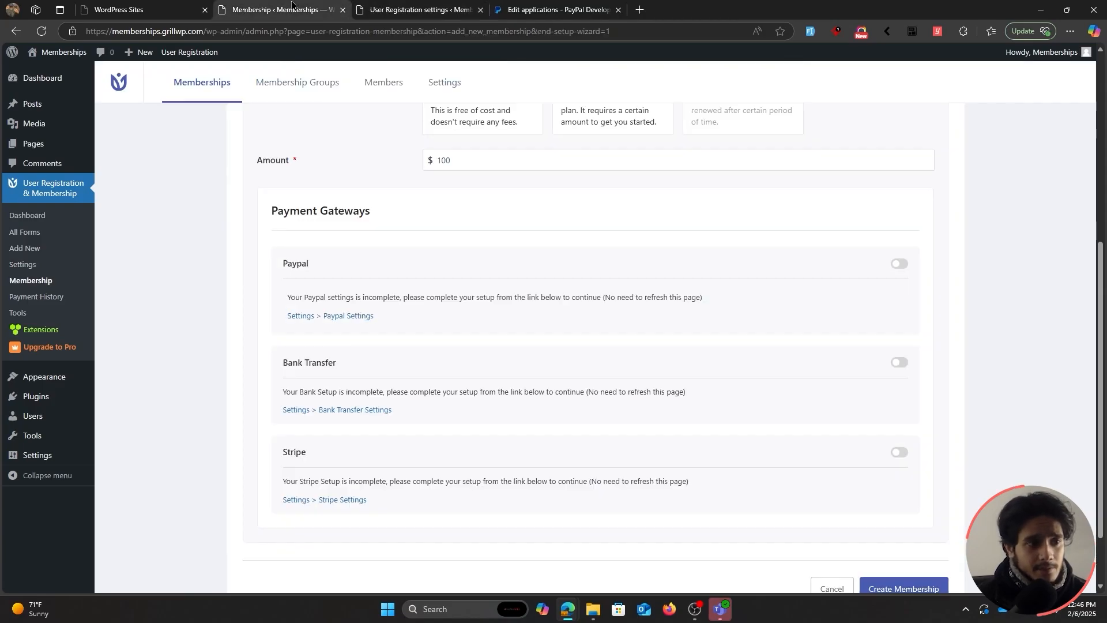
click(900, 265)
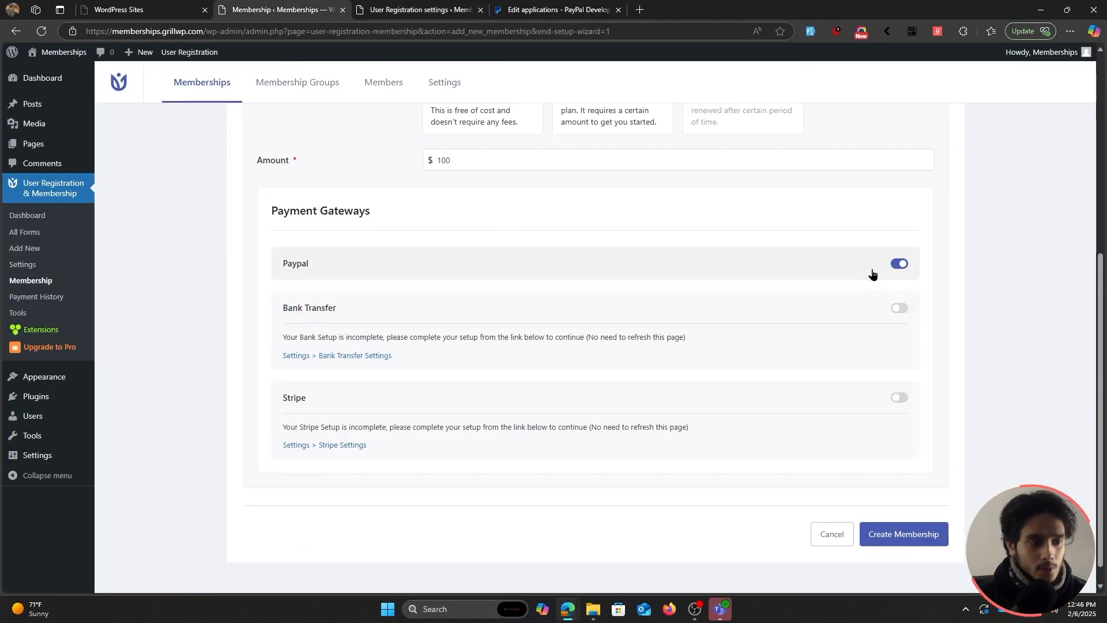
click(418, 9)
Enter bank name Zamkai central bank, account number, holder and location in Bank Transfer Settings, then save.
scroll(558, 306, down, 3)
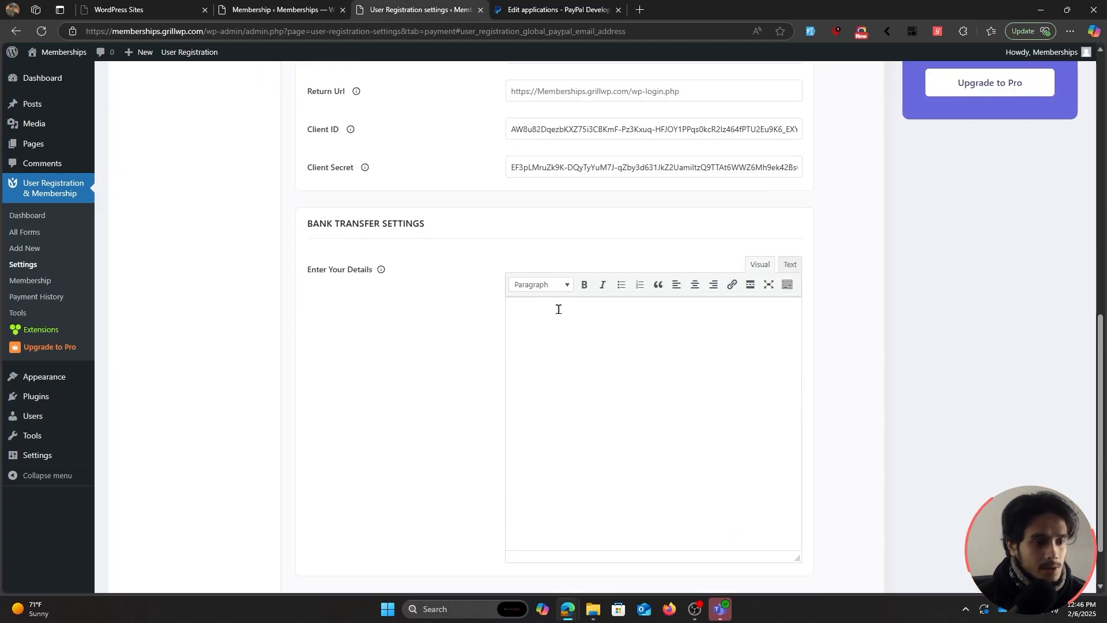
click(558, 307)
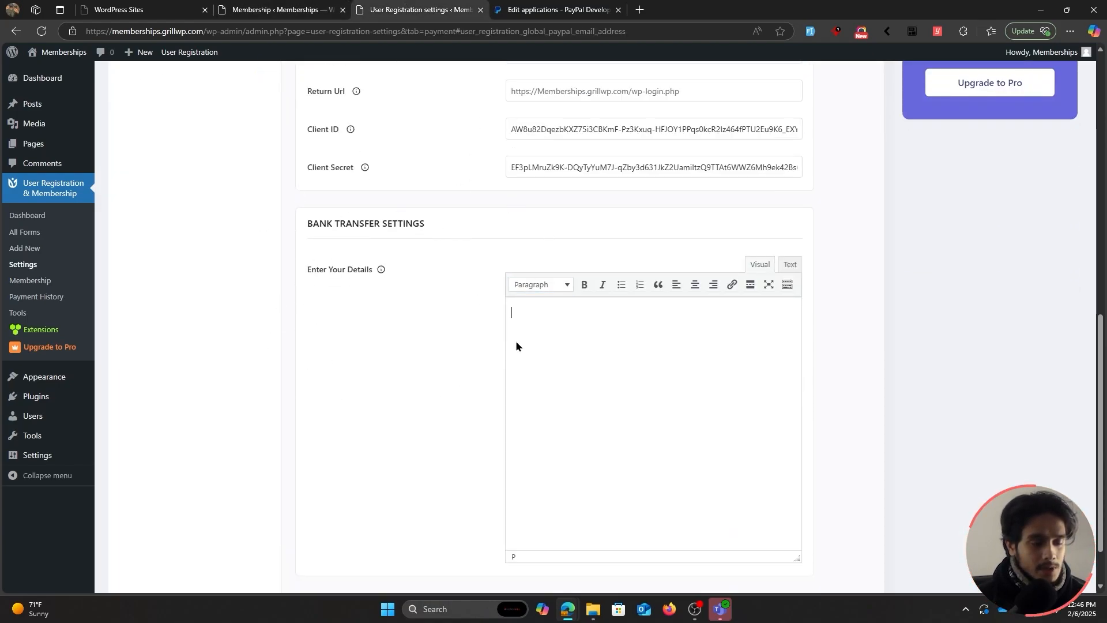
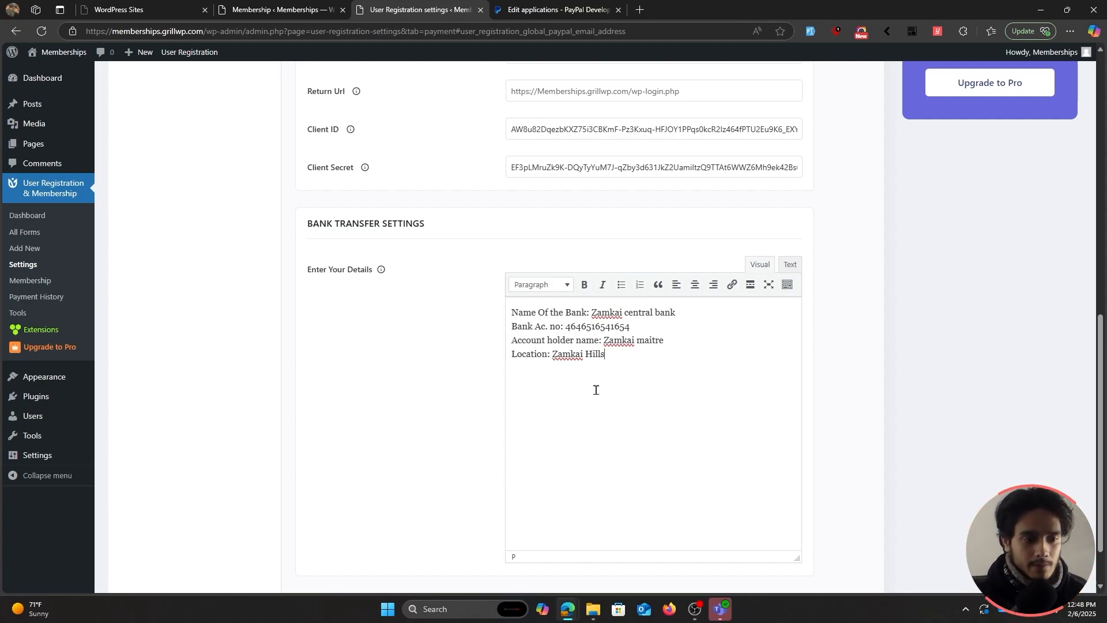
drag(660, 362, 511, 311)
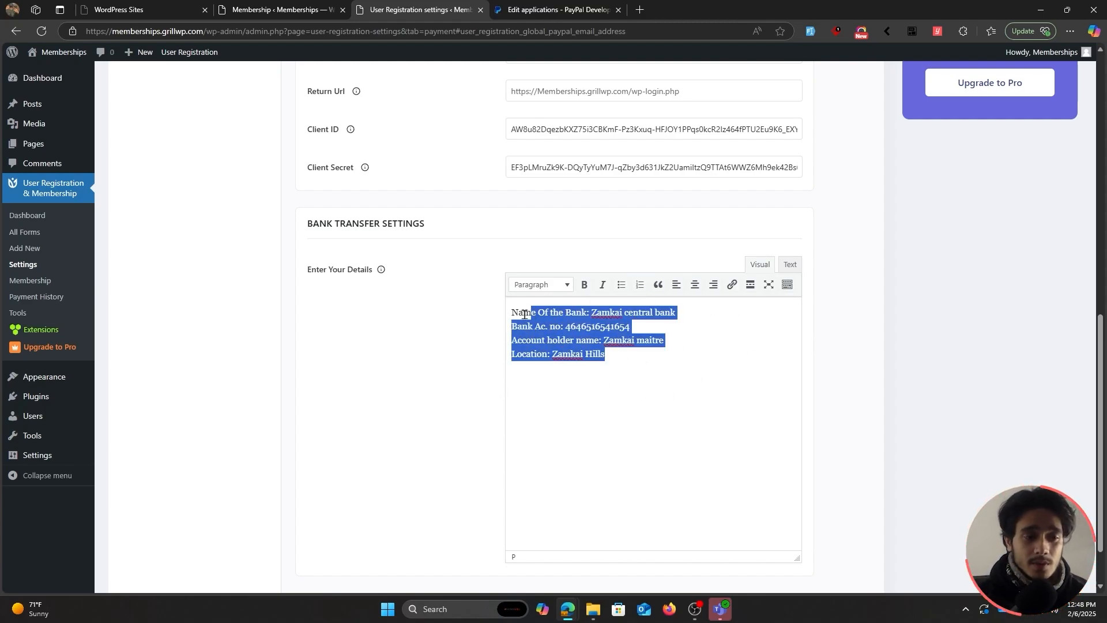
click(610, 359)
scroll(463, 357, down, 1)
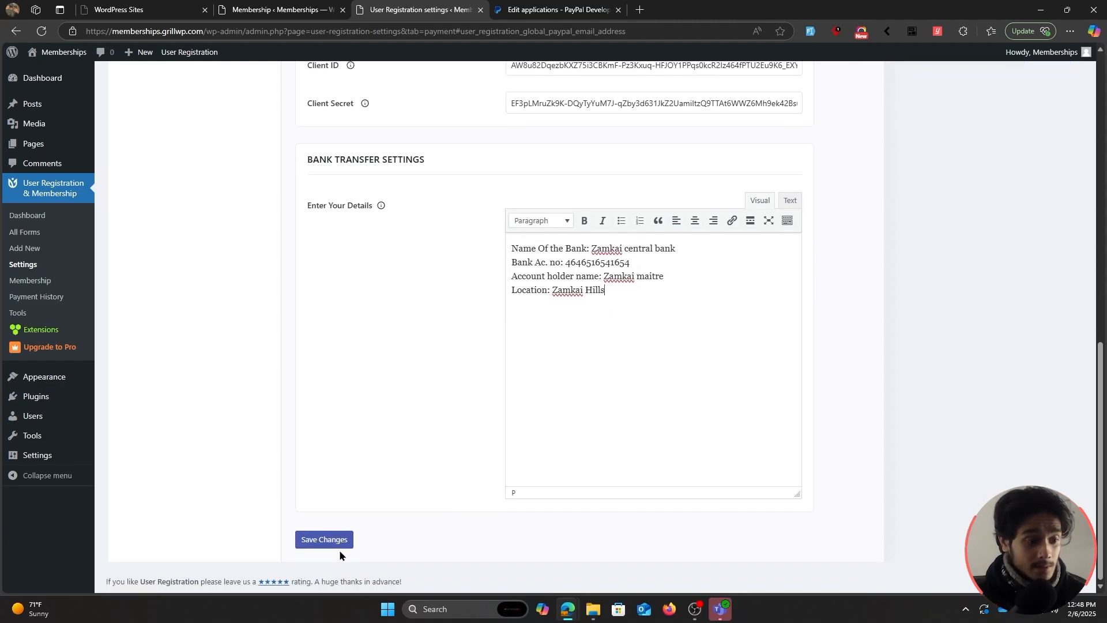
click(337, 542)
click(297, 9)
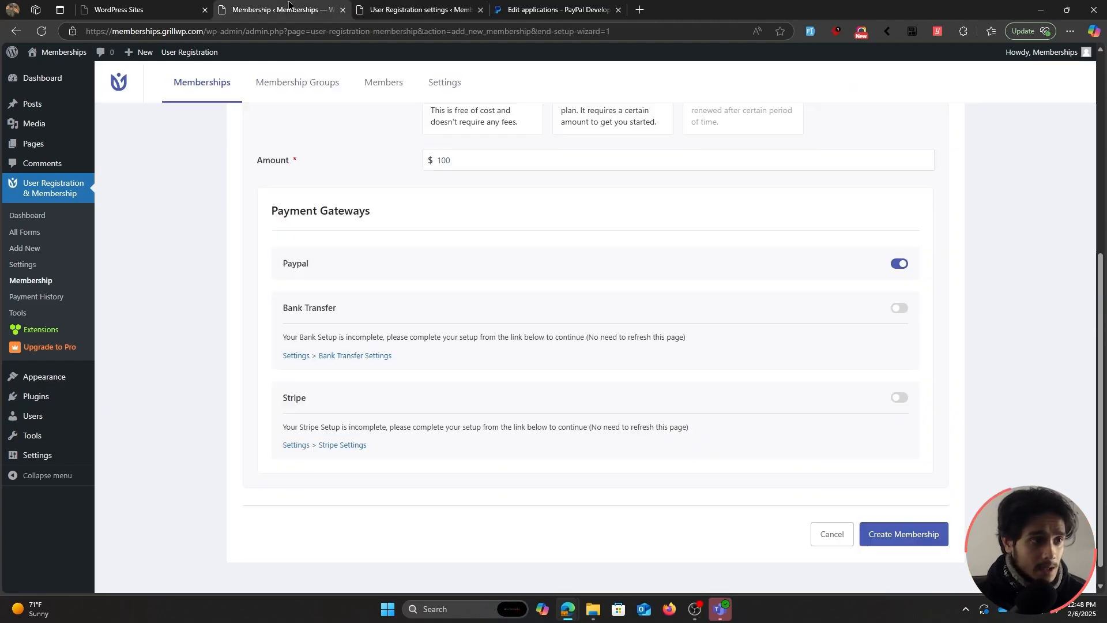
Turn on Bank Transfer, create the Gold membership, then delete Default Membership.
click(898, 308)
scroll(384, 379, up, 3)
scroll(696, 382, up, 2)
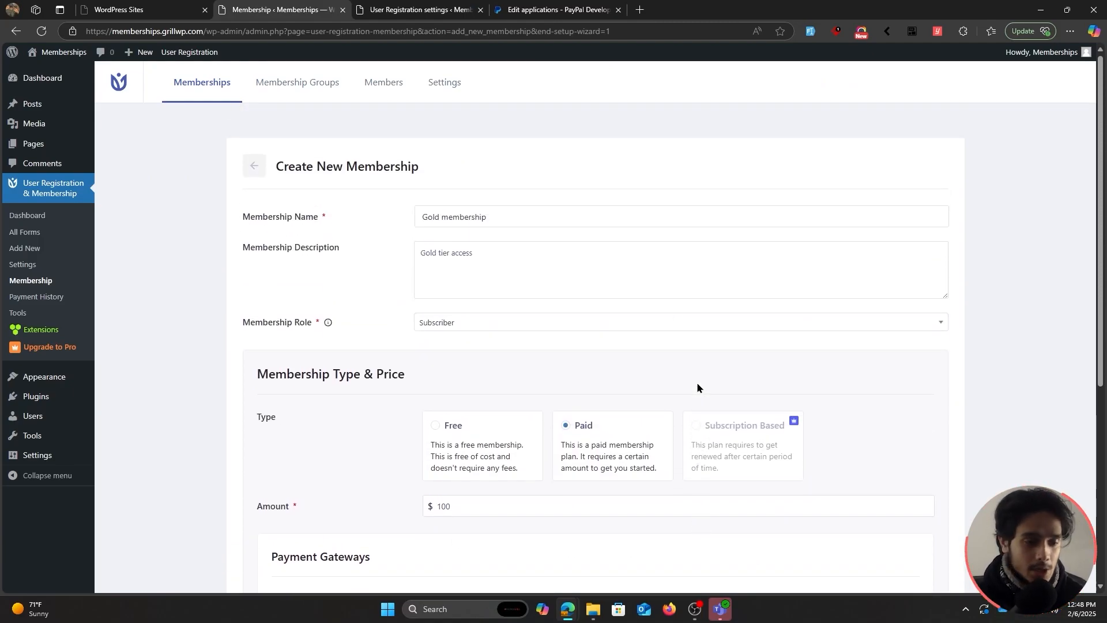
scroll(413, 373, down, 5)
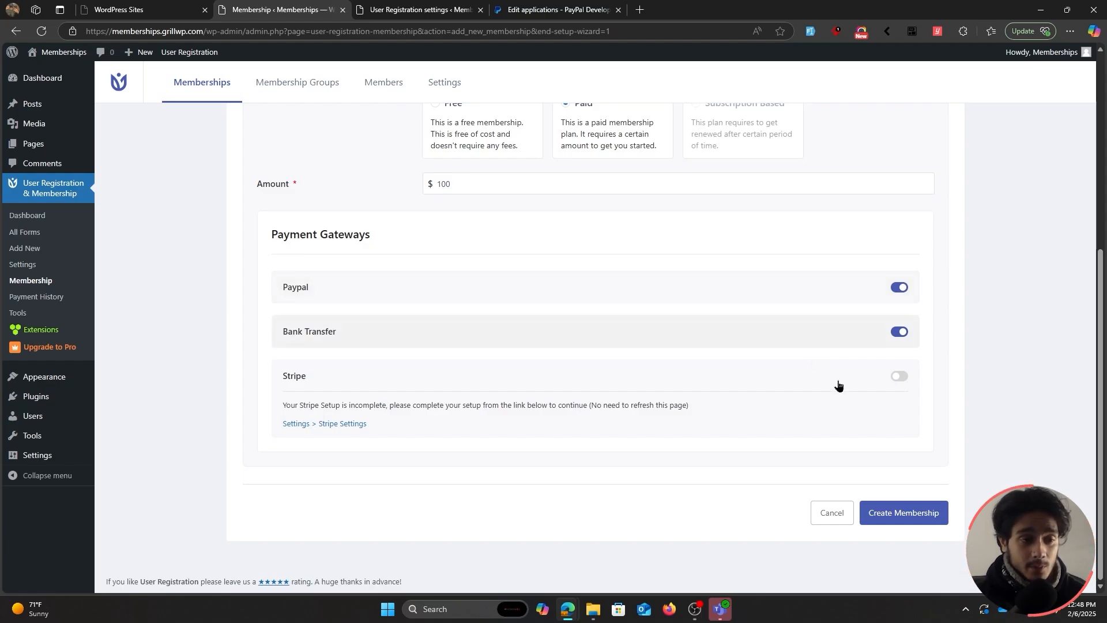
click(908, 520)
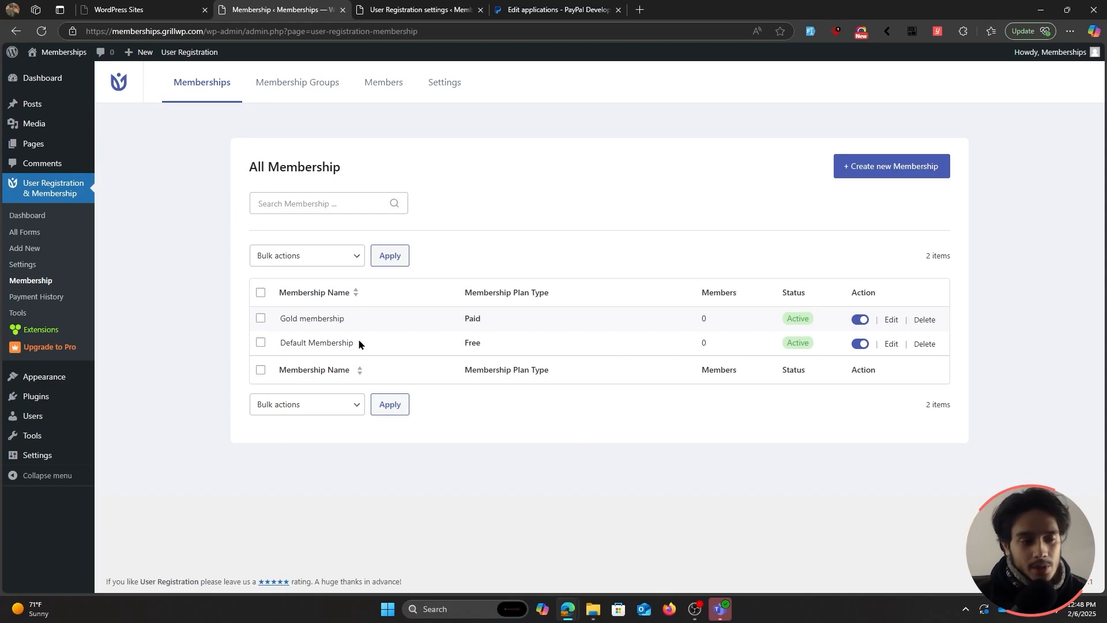
click(923, 344)
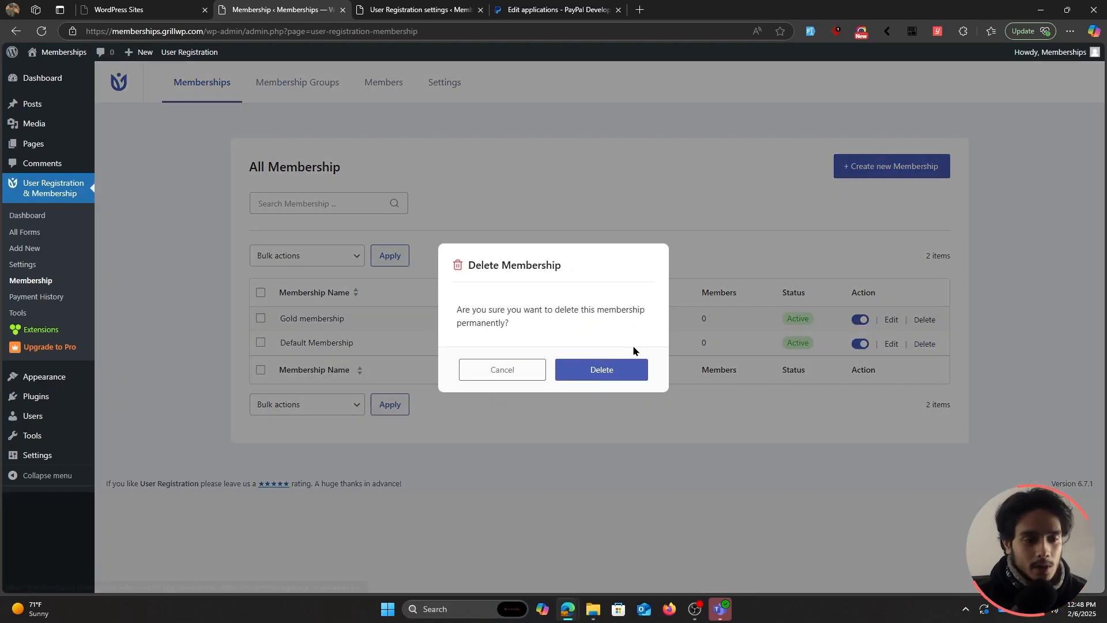
click(615, 368)
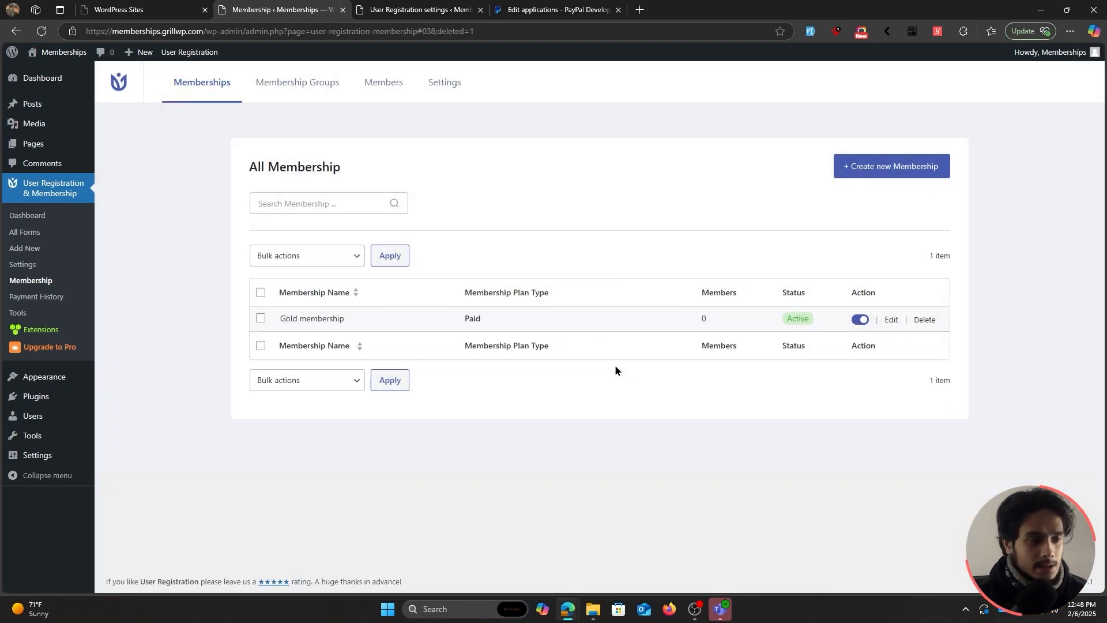
Start a new membership named 'Silver Membership' described as 'Silver tier access'.
click(887, 167)
click(468, 216)
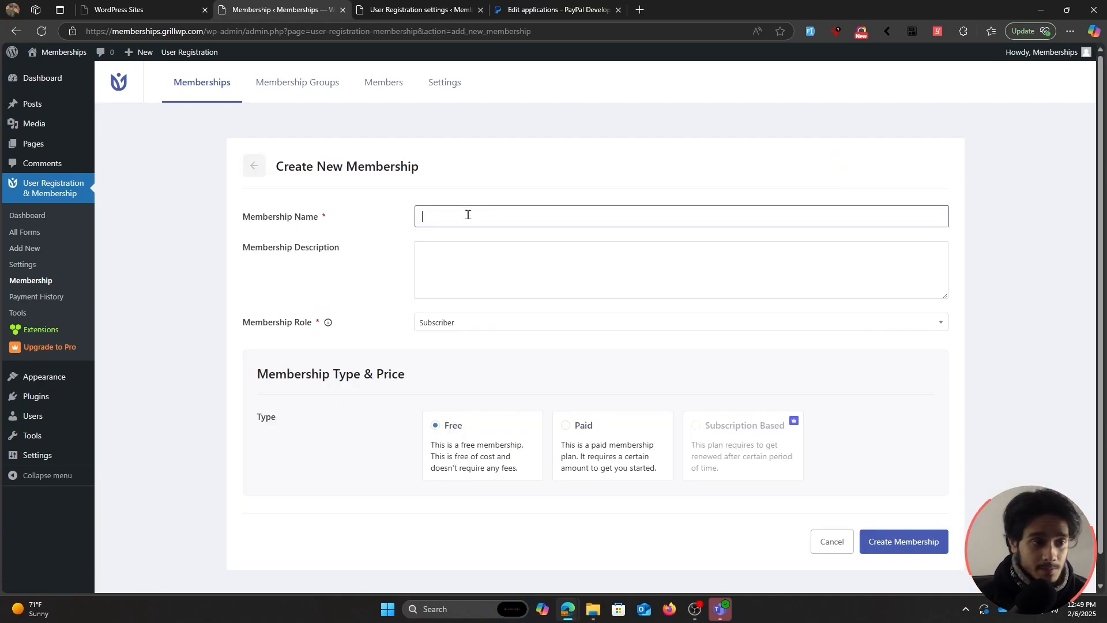
text(Silver Members)
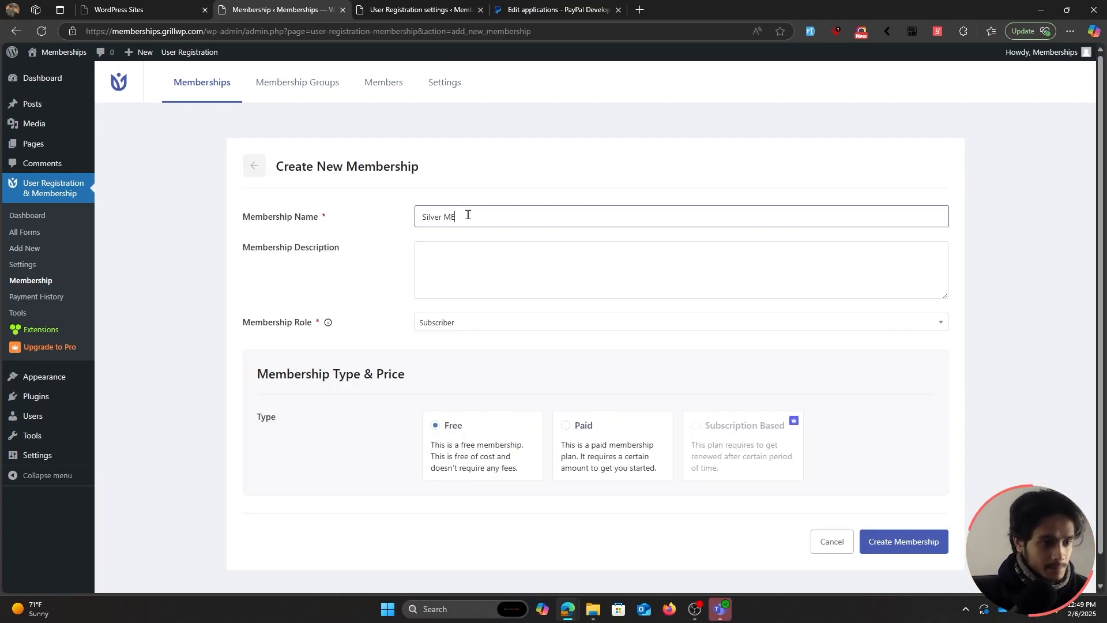
text(hip)
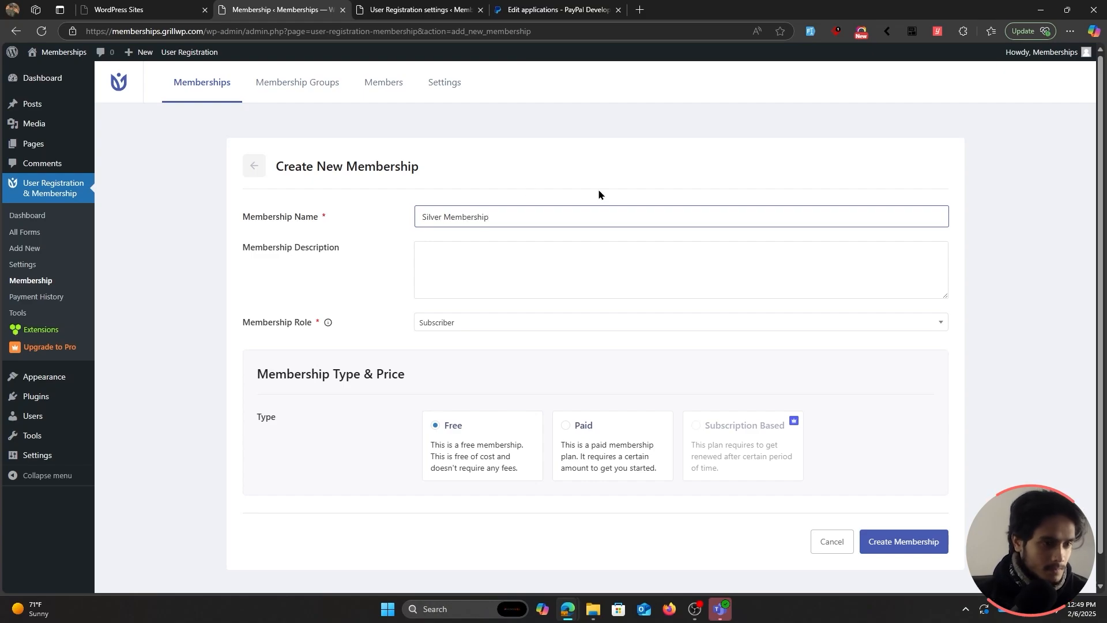
click(523, 259)
text(Silver tier access)
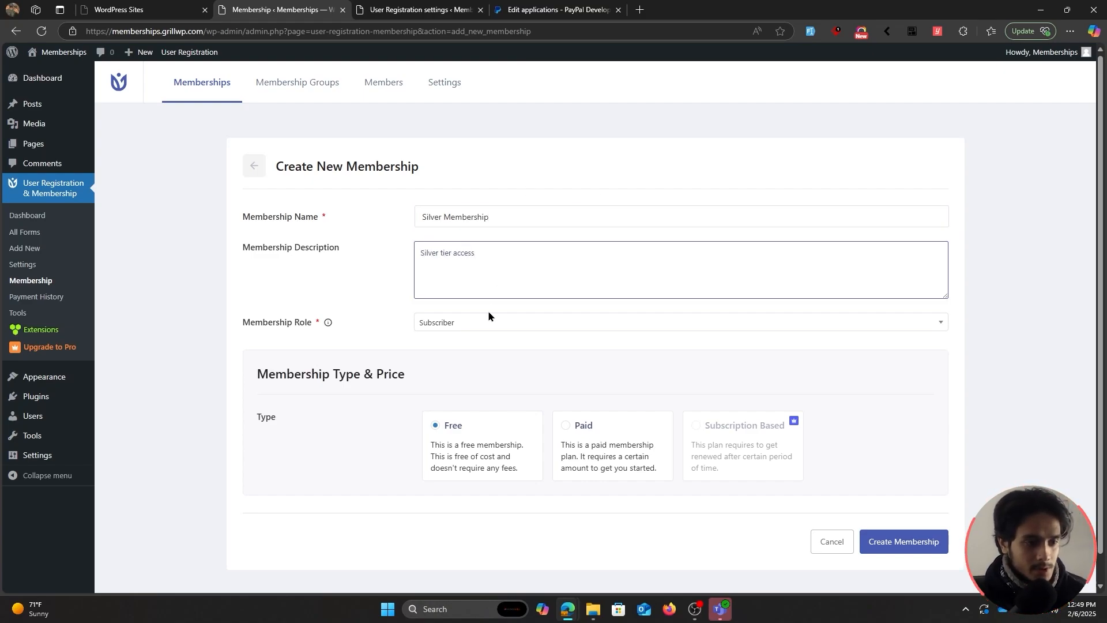
click(378, 319)
Make it a paid $60 plan accepting PayPal and Bank Transfer, and create it.
scroll(388, 325, down, 1)
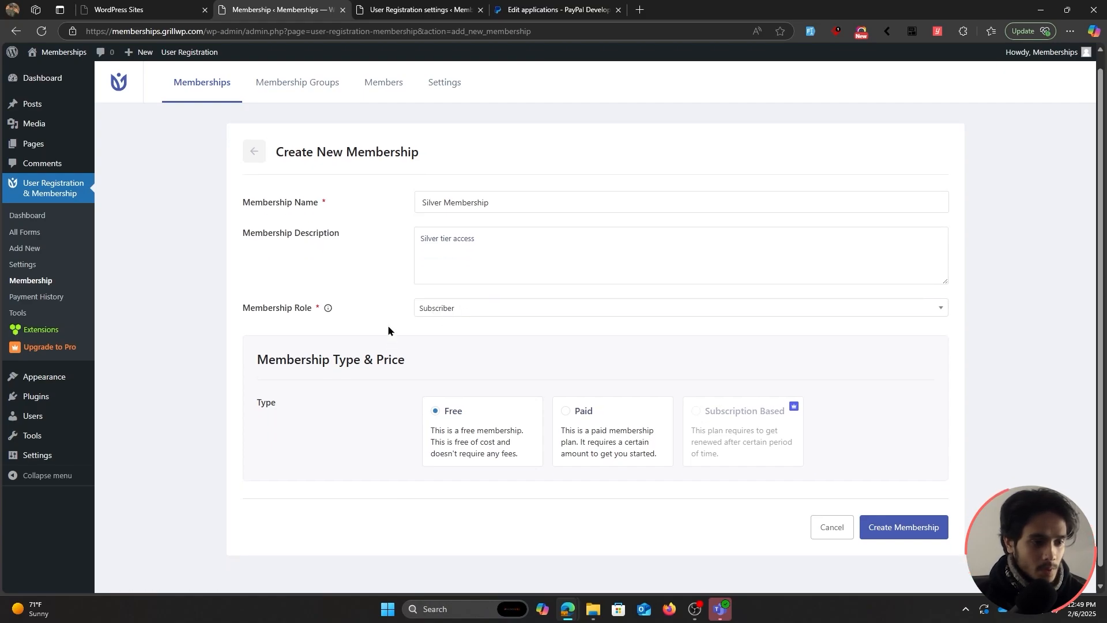
click(594, 409)
scroll(378, 403, down, 2)
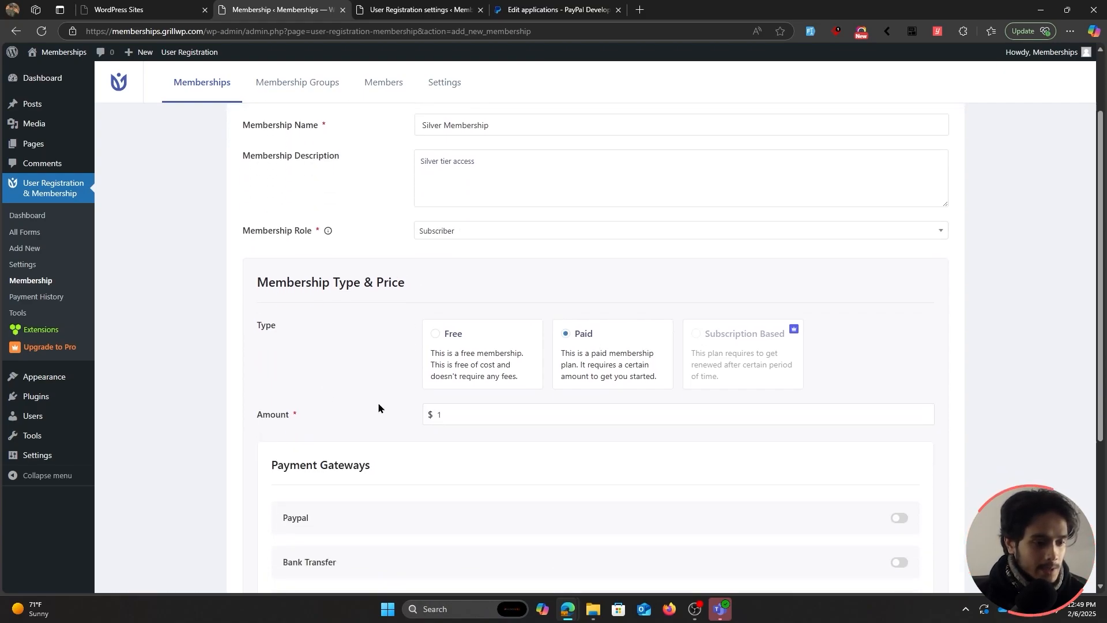
drag(454, 358, 410, 365)
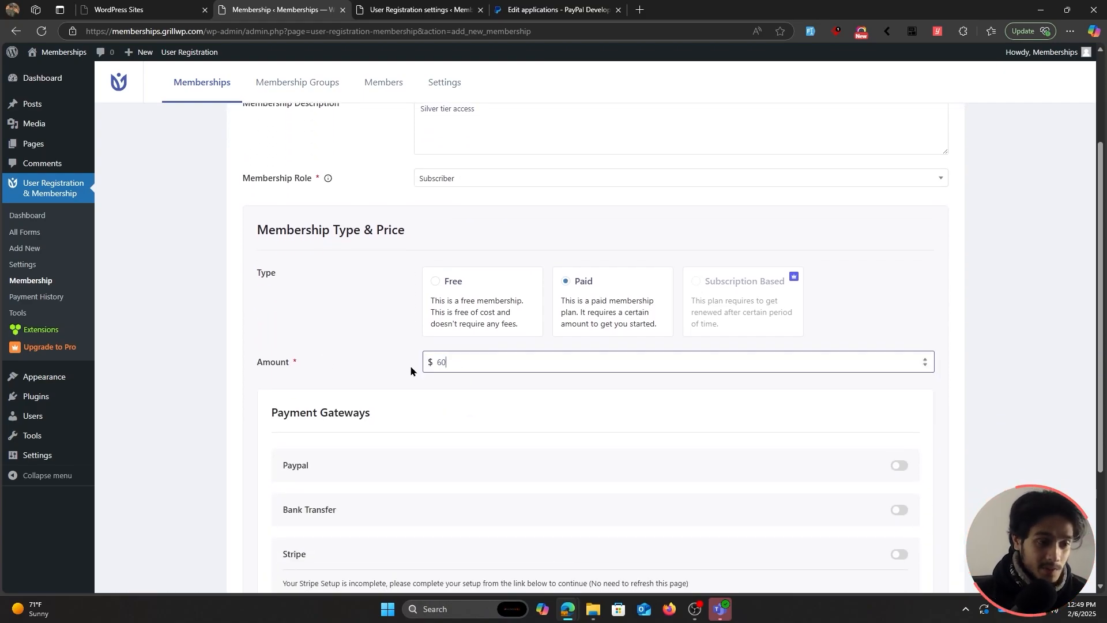
click(343, 343)
scroll(375, 353, down, 2)
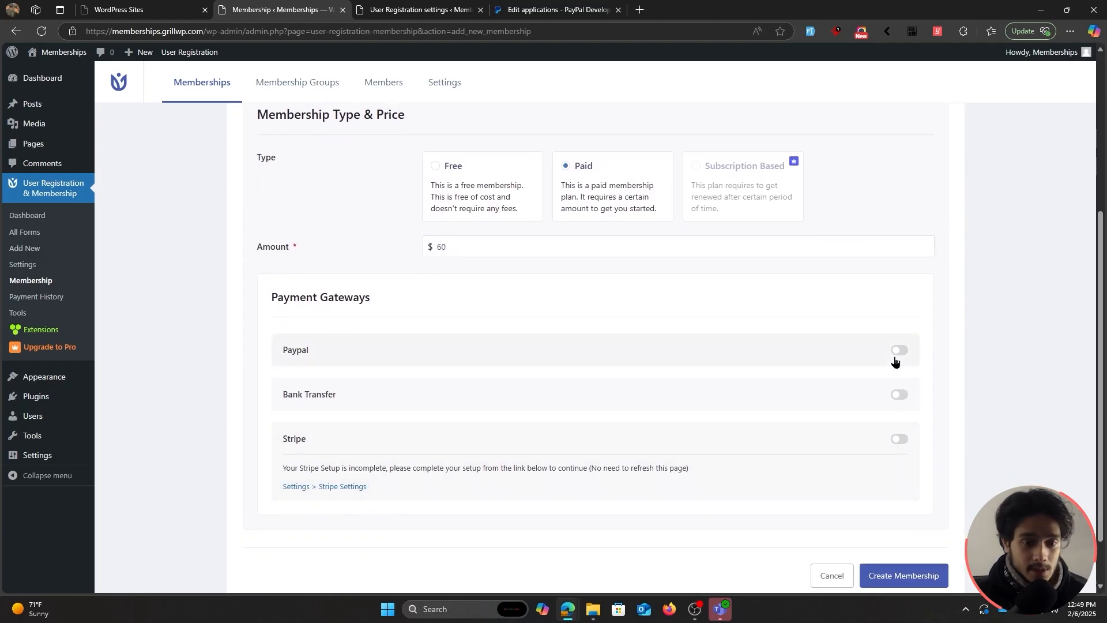
click(898, 352)
click(898, 394)
scroll(824, 444, down, 1)
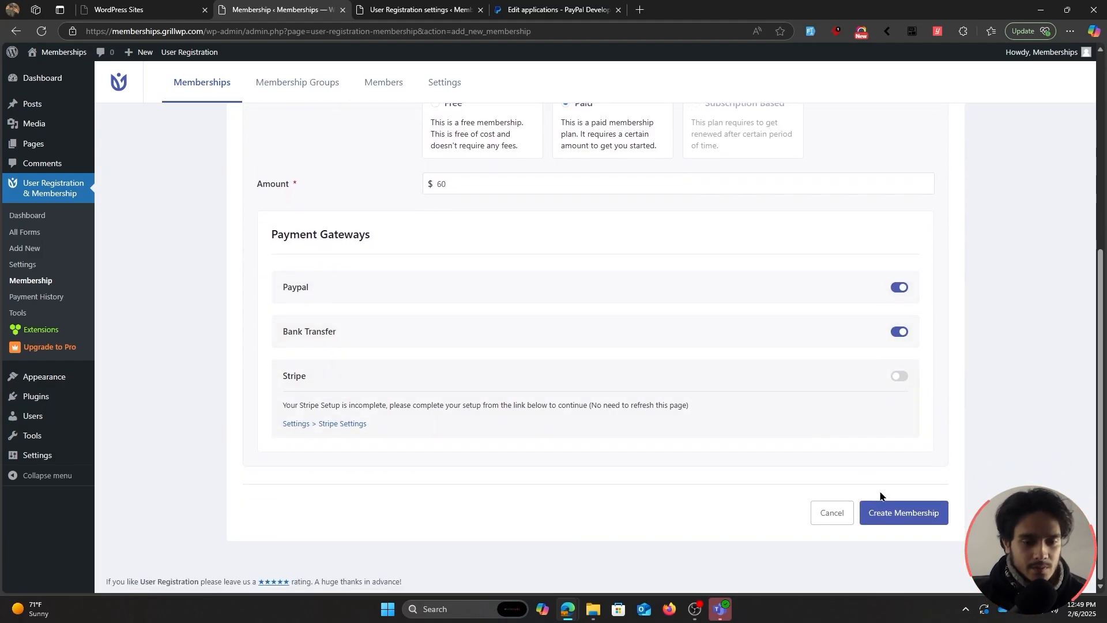
click(898, 511)
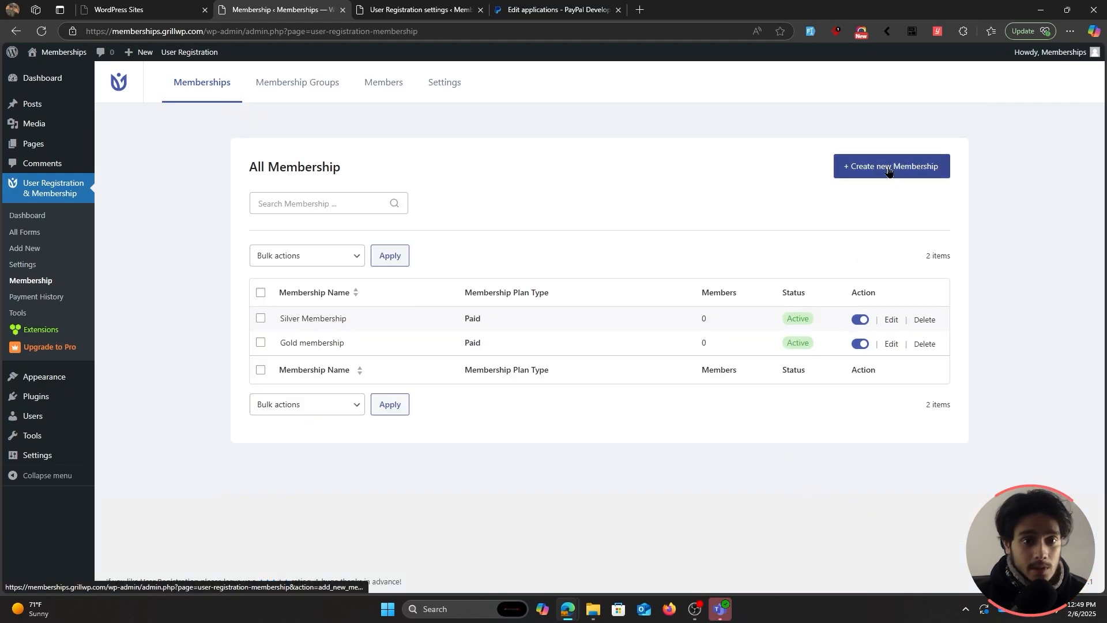
Start another membership named 'Bronze Membership' described as 'Bronze tier access'.
click(888, 171)
click(502, 212)
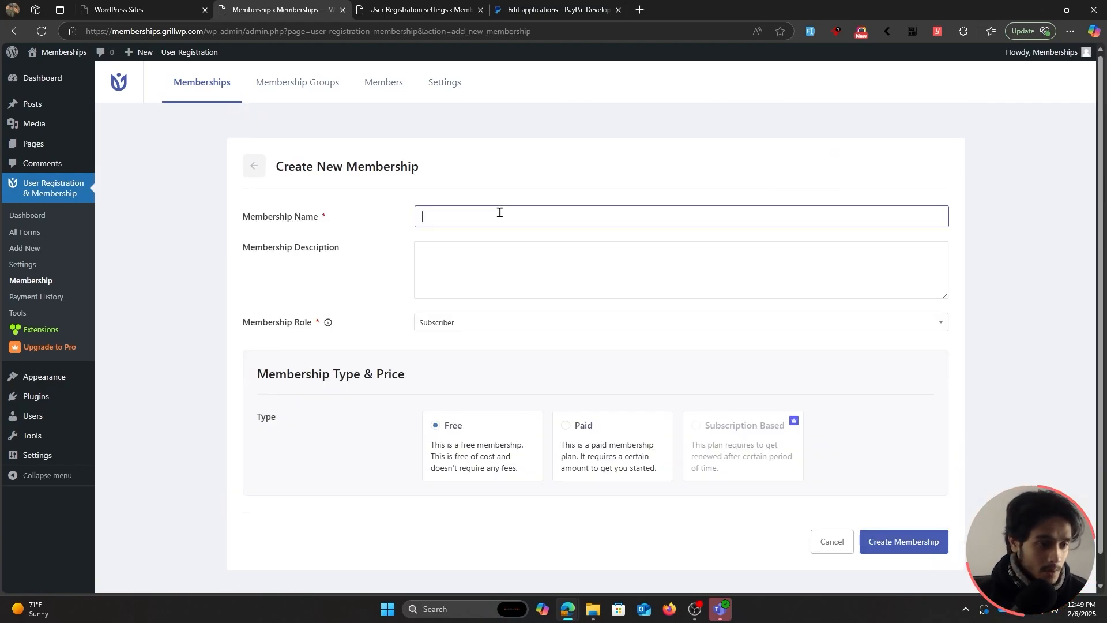
text(Bronze Member)
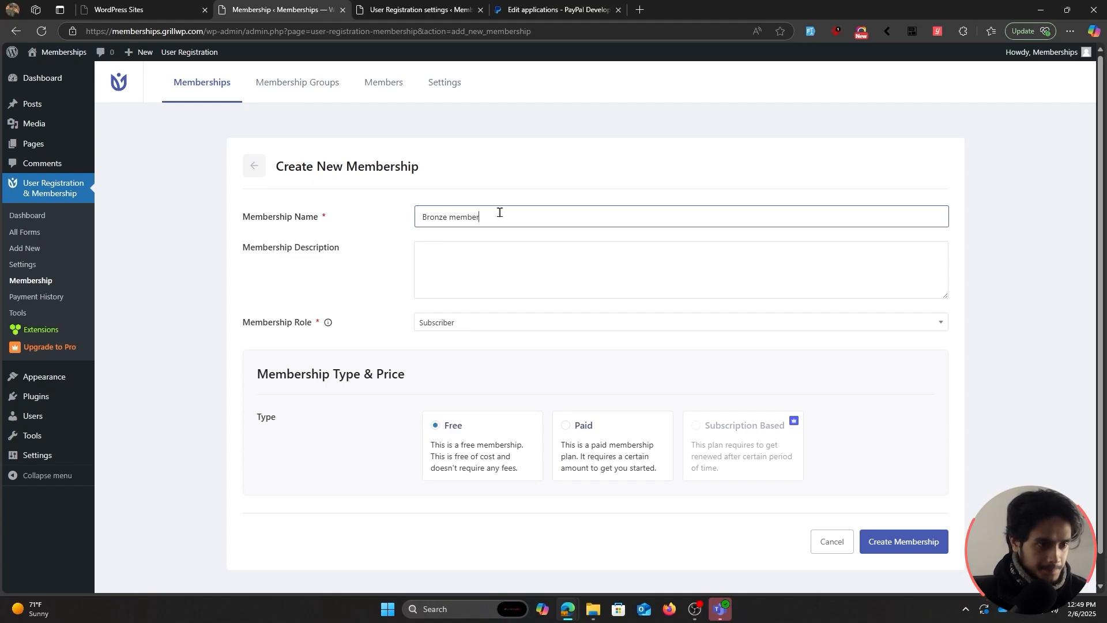
key(ctrl+BackSpace)
text(Membership)
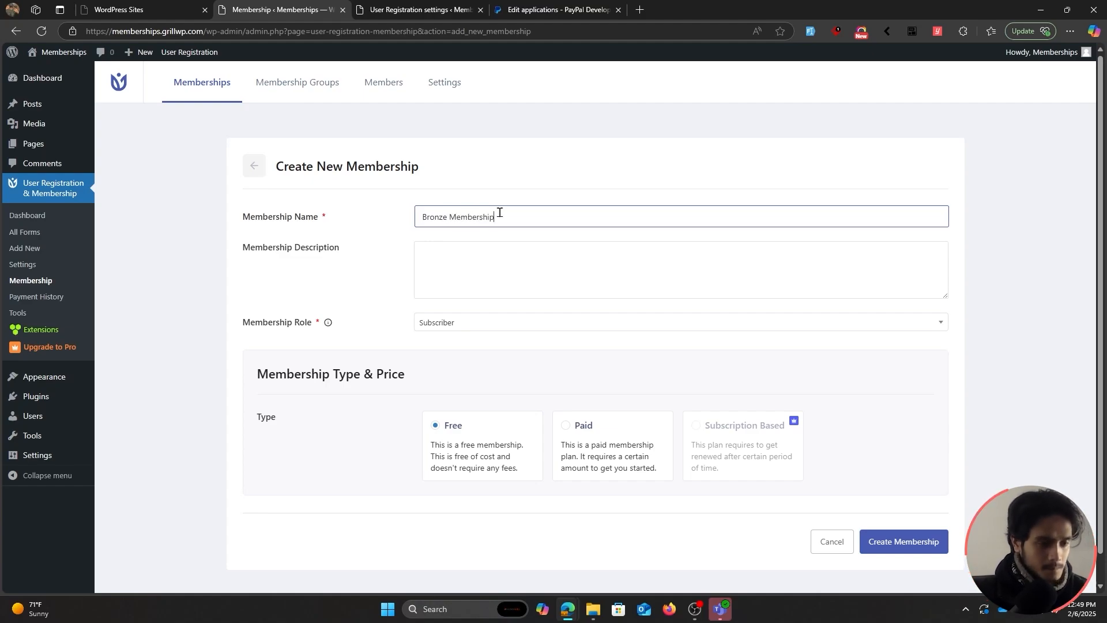
click(479, 256)
text(Bron)
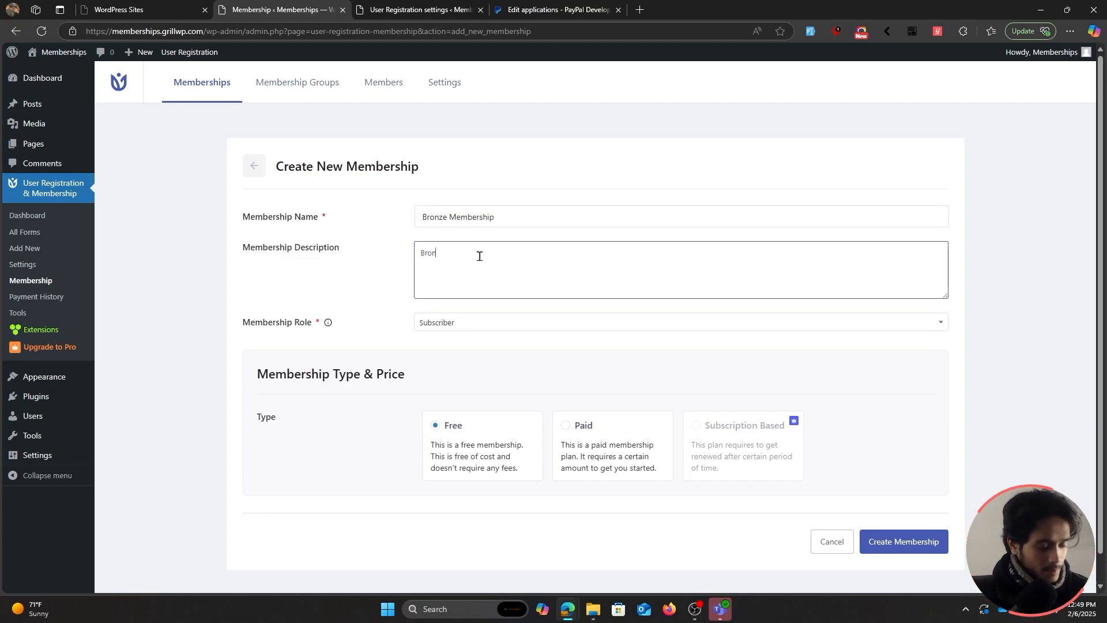
text(ze tier access)
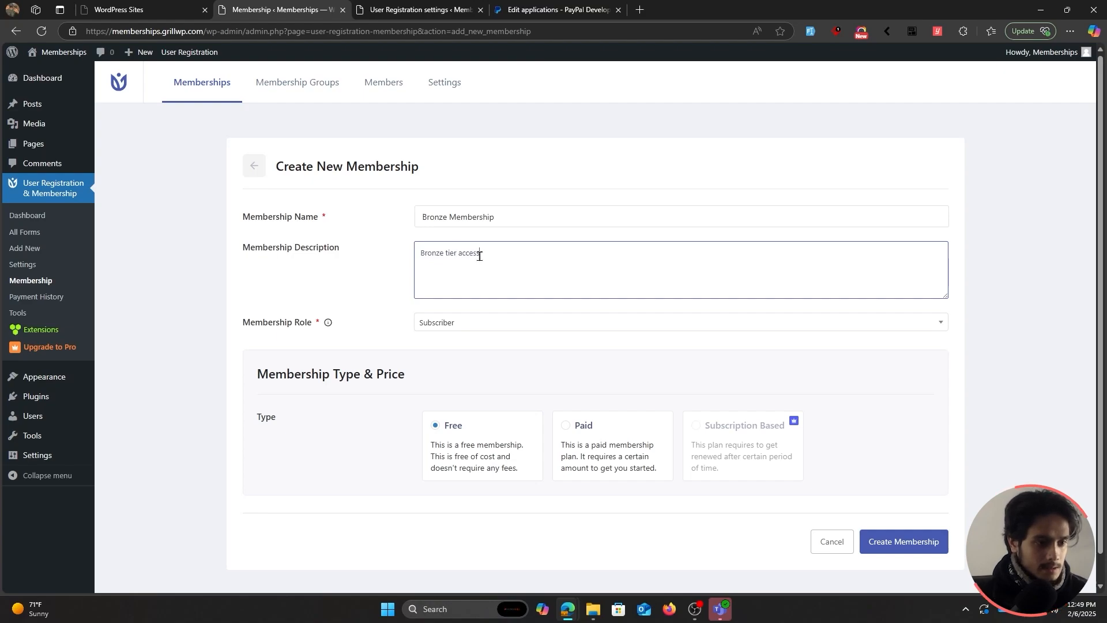
Make Bronze a paid $20 plan with PayPal and Bank Transfer, save it, and view Membership Groups.
click(602, 423)
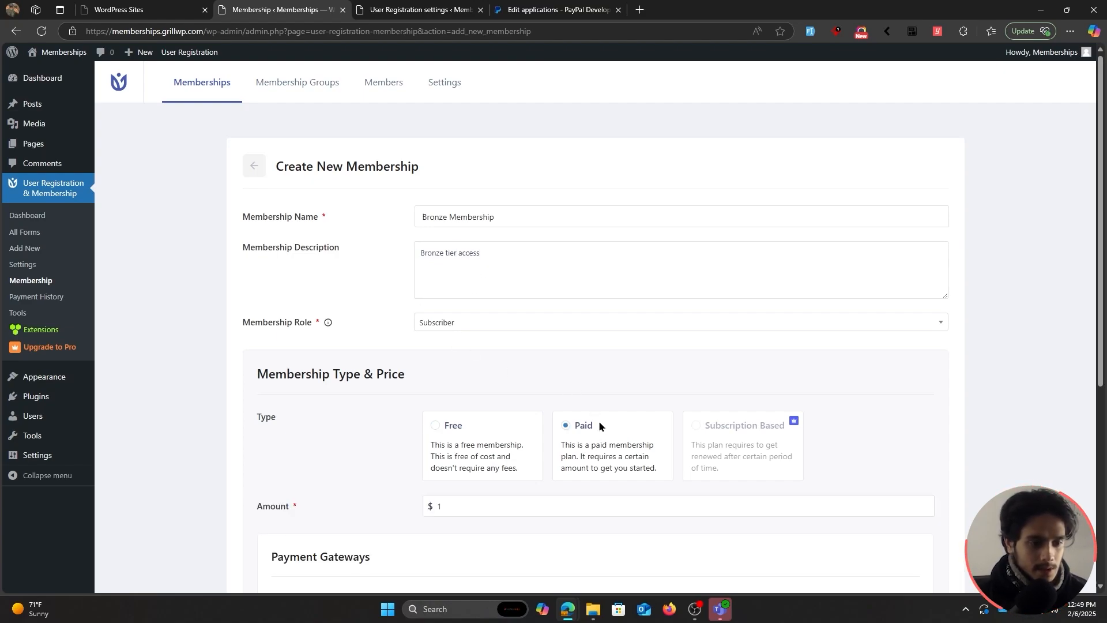
scroll(577, 409, down, 3)
key(Tab)
text(20)
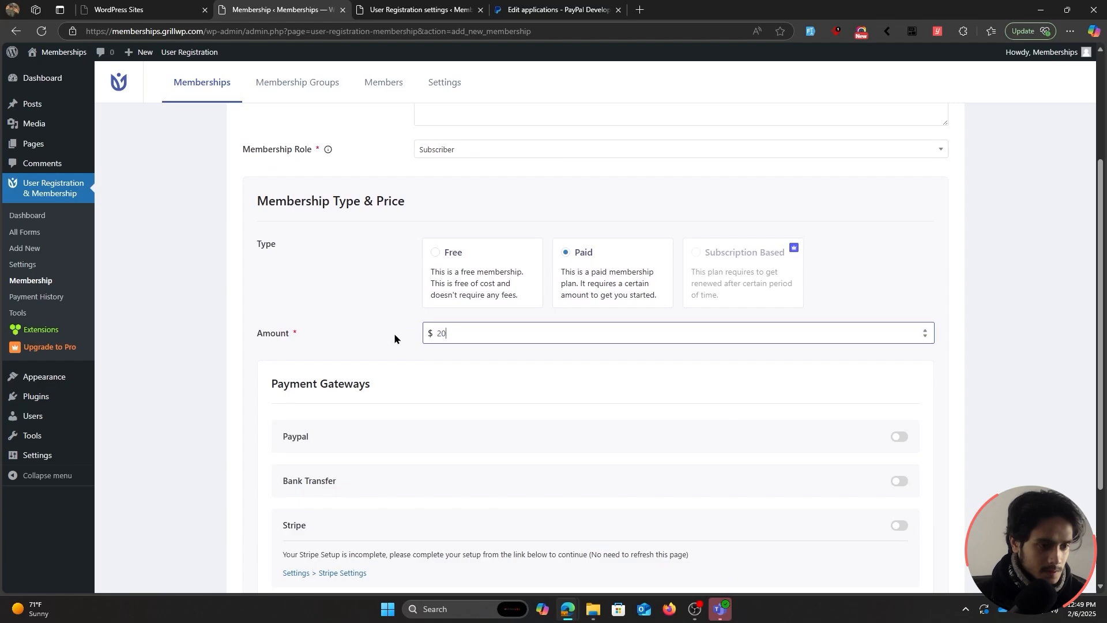
click(355, 316)
scroll(355, 316, down, 3)
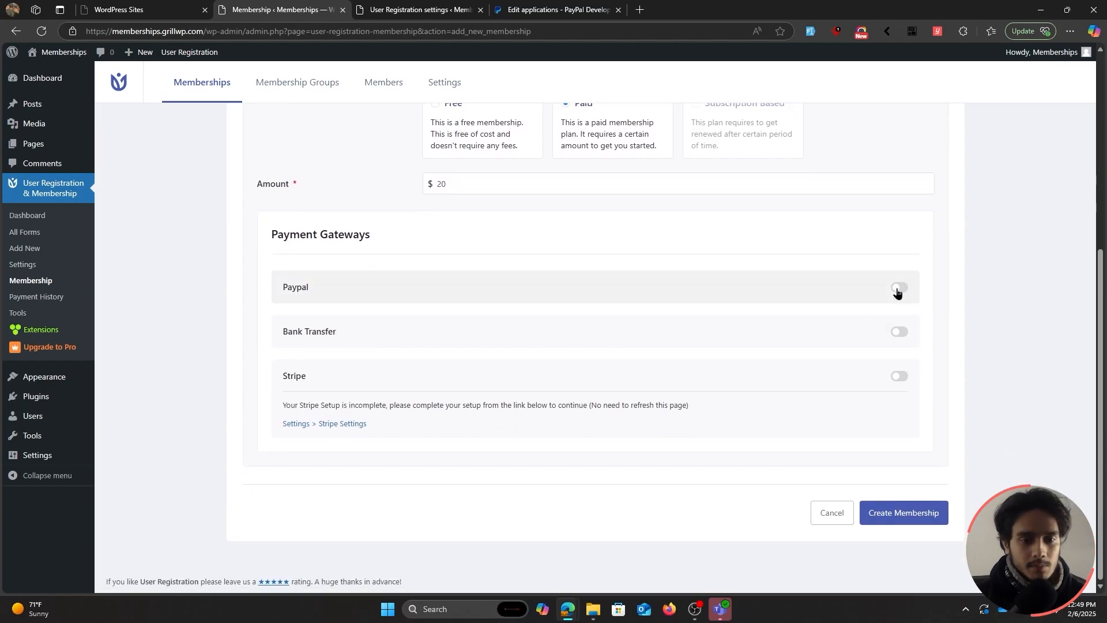
click(898, 288)
click(899, 332)
click(891, 509)
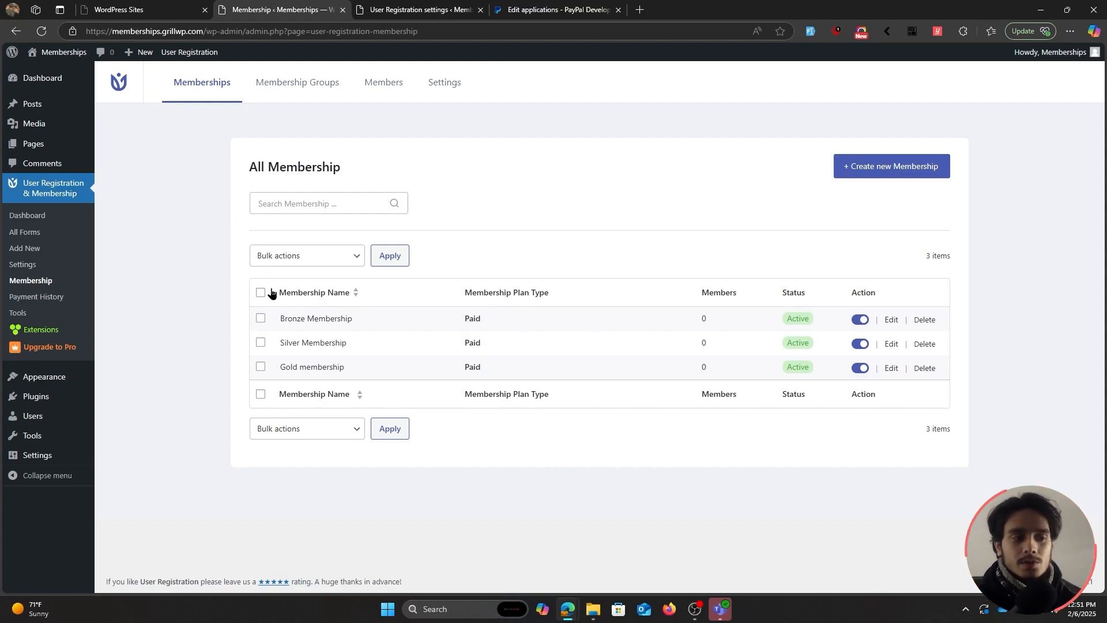
click(298, 94)
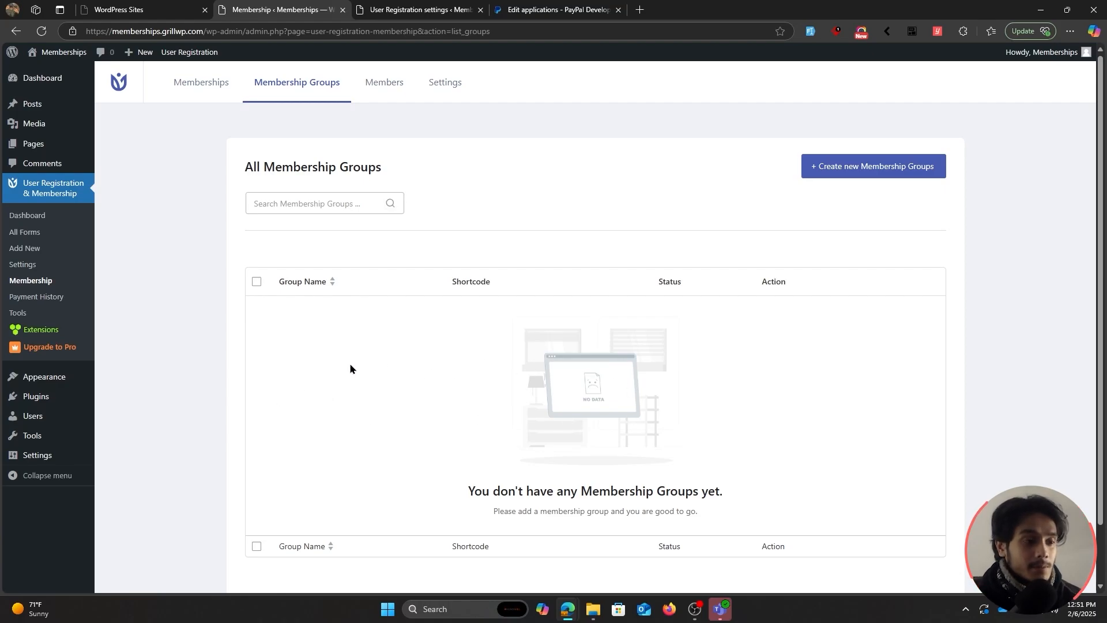
click(194, 89)
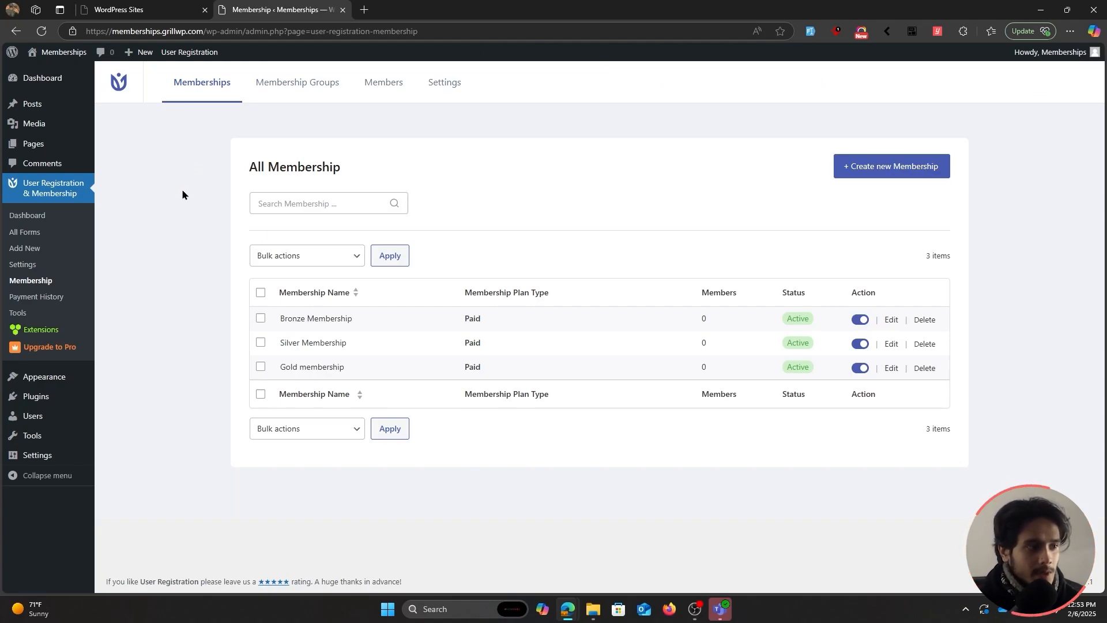
Open the Default form from All Forms in the form editor.
click(53, 234)
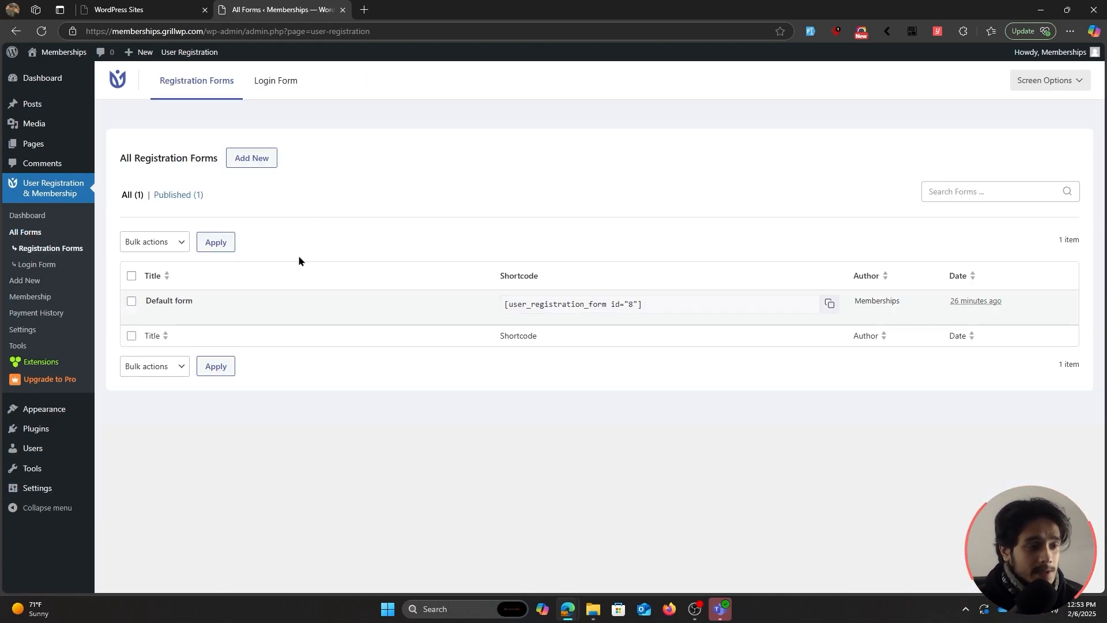
mouse_move(168, 301)
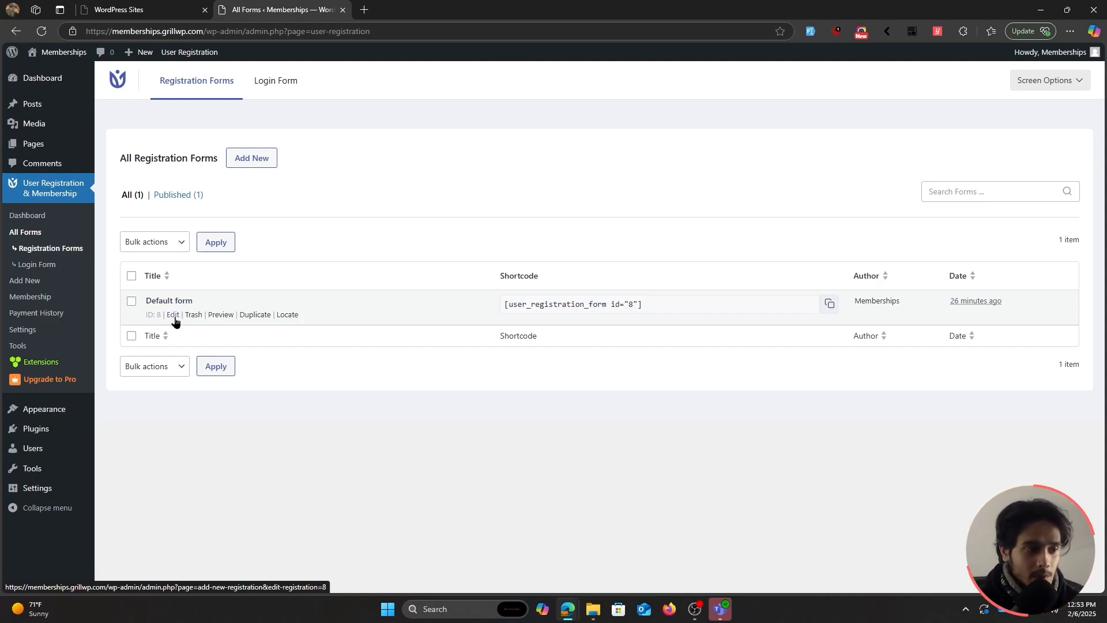
click(173, 315)
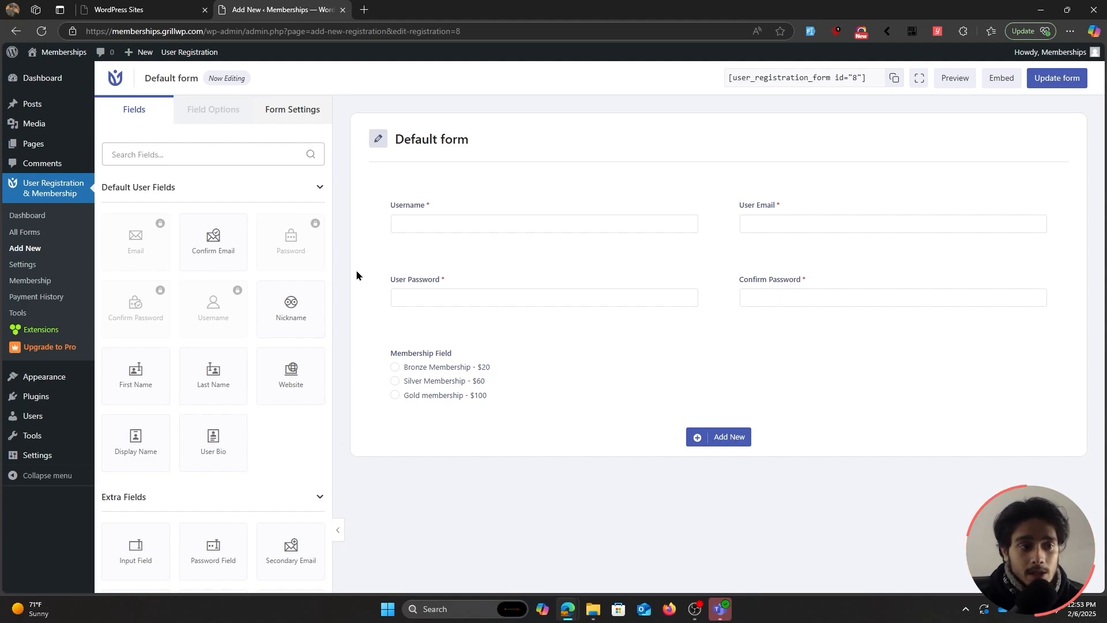
Inspect the settings of the Username, User Email, User Password, Confirm Password and Membership fields.
click(411, 212)
click(786, 209)
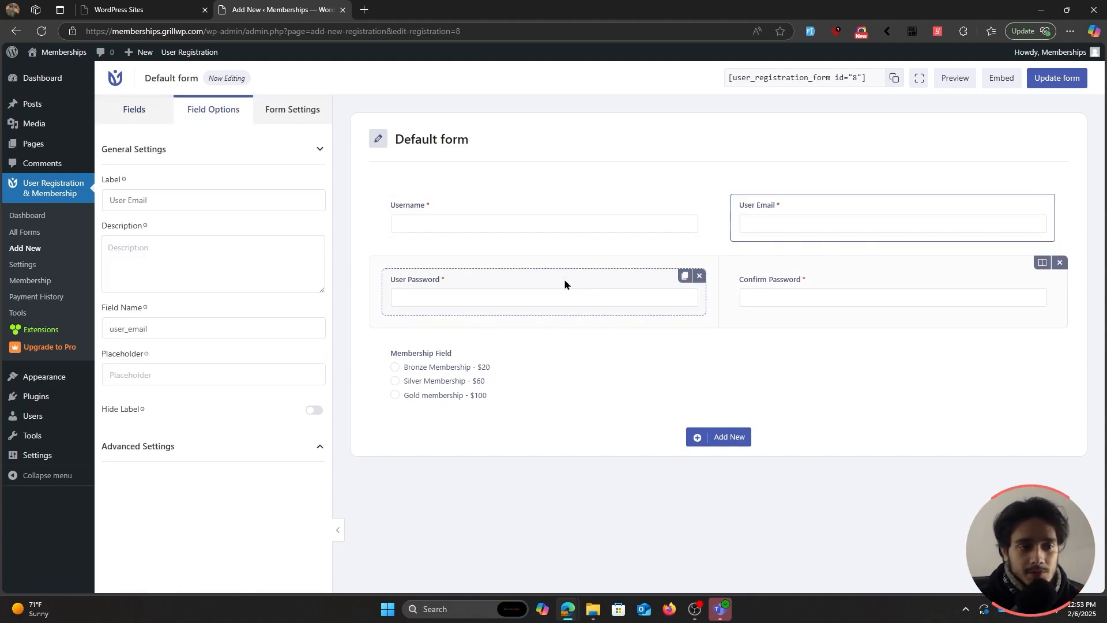
click(563, 284)
click(781, 282)
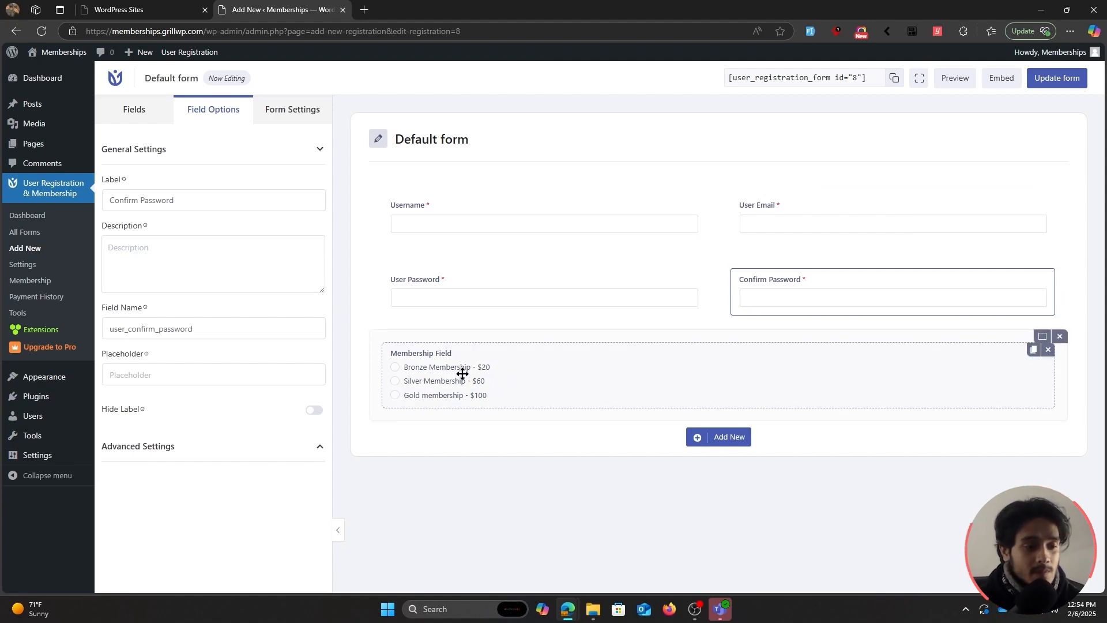
click(498, 355)
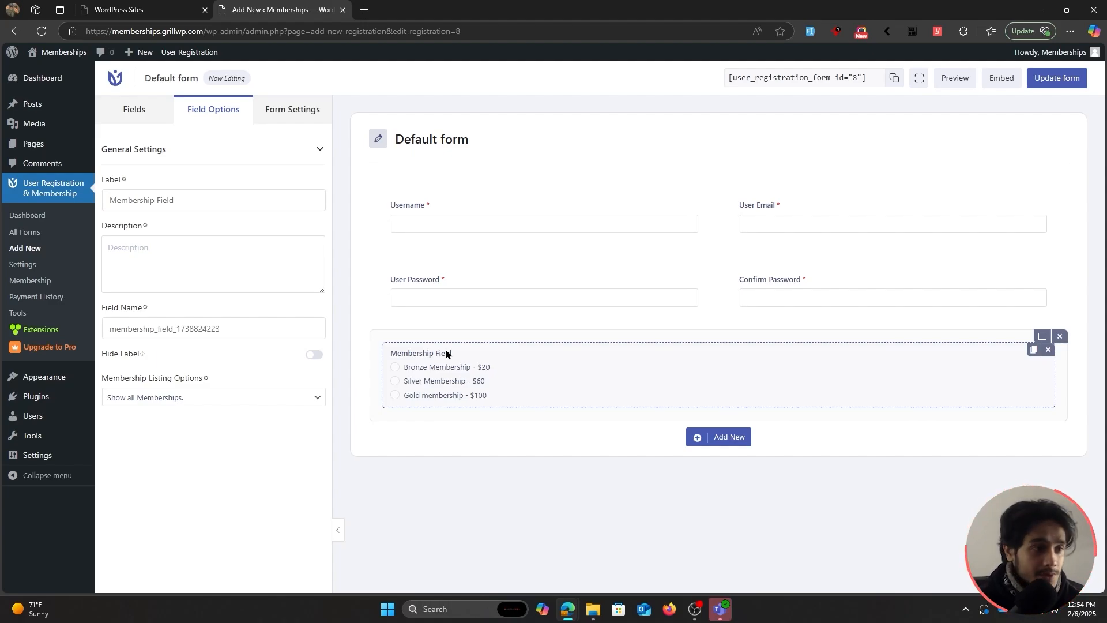
Return to the Fields palette and scroll through the available fields.
click(134, 110)
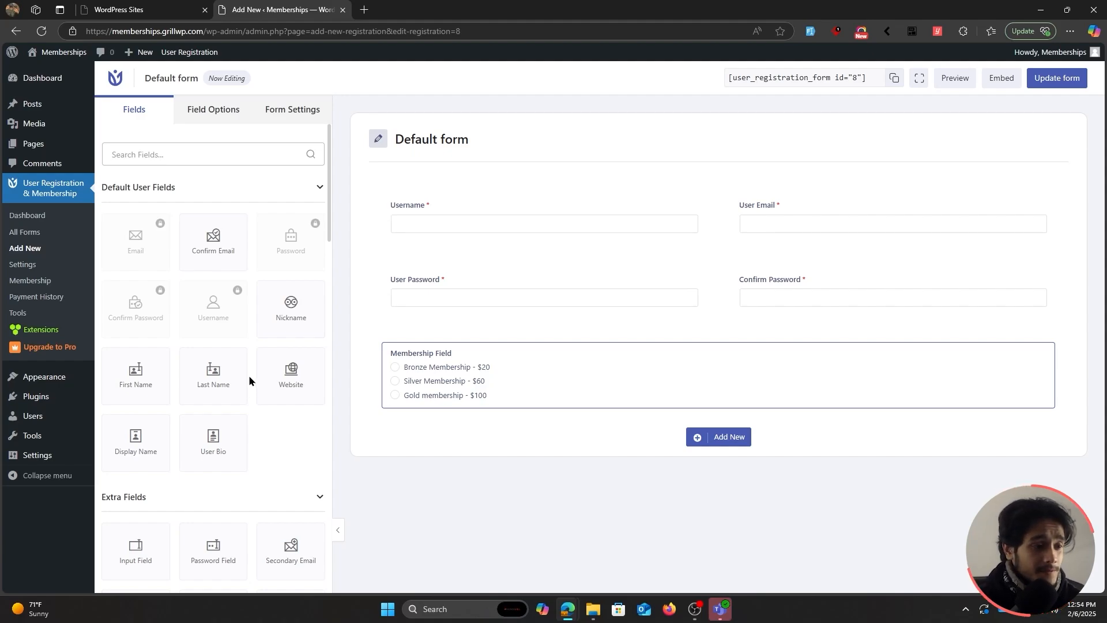
scroll(249, 379, down, 3)
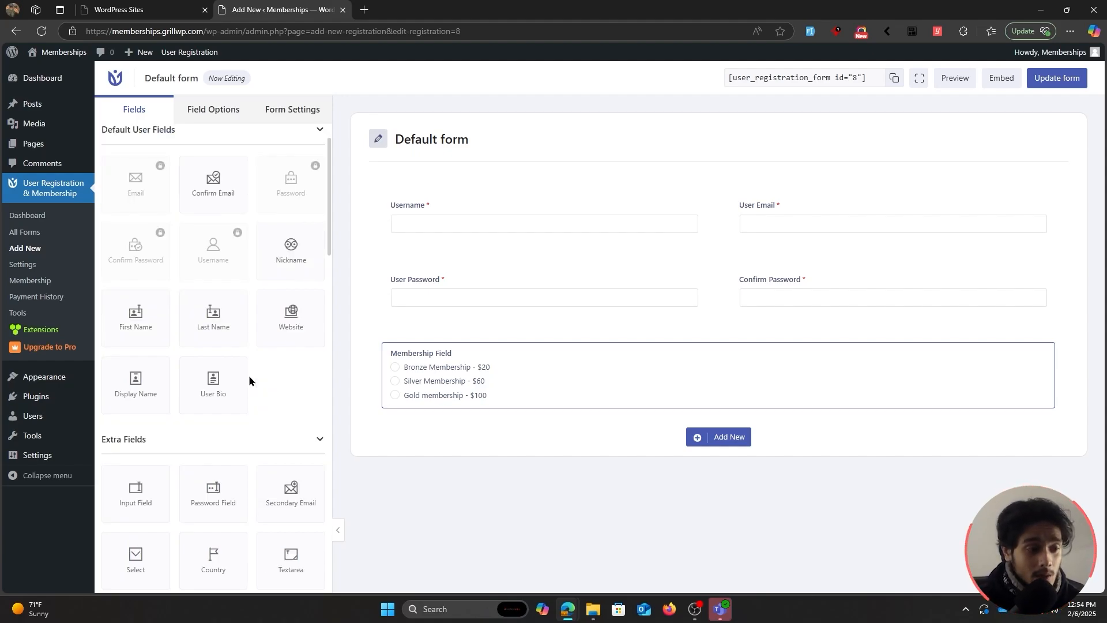
scroll(249, 379, down, 4)
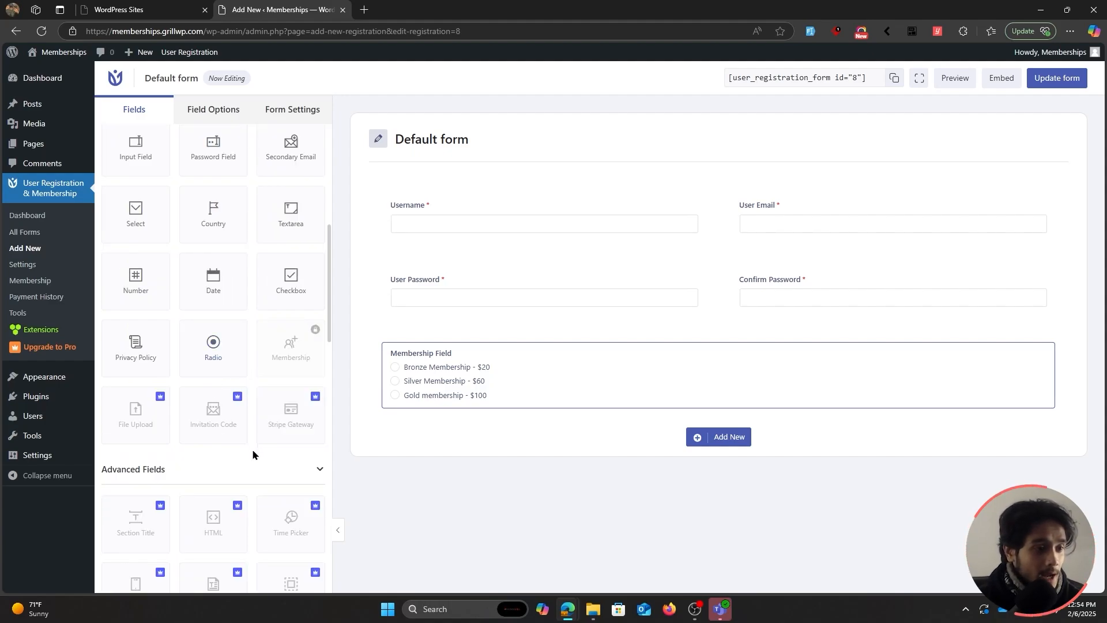
scroll(253, 454, up, 1)
scroll(250, 400, up, 6)
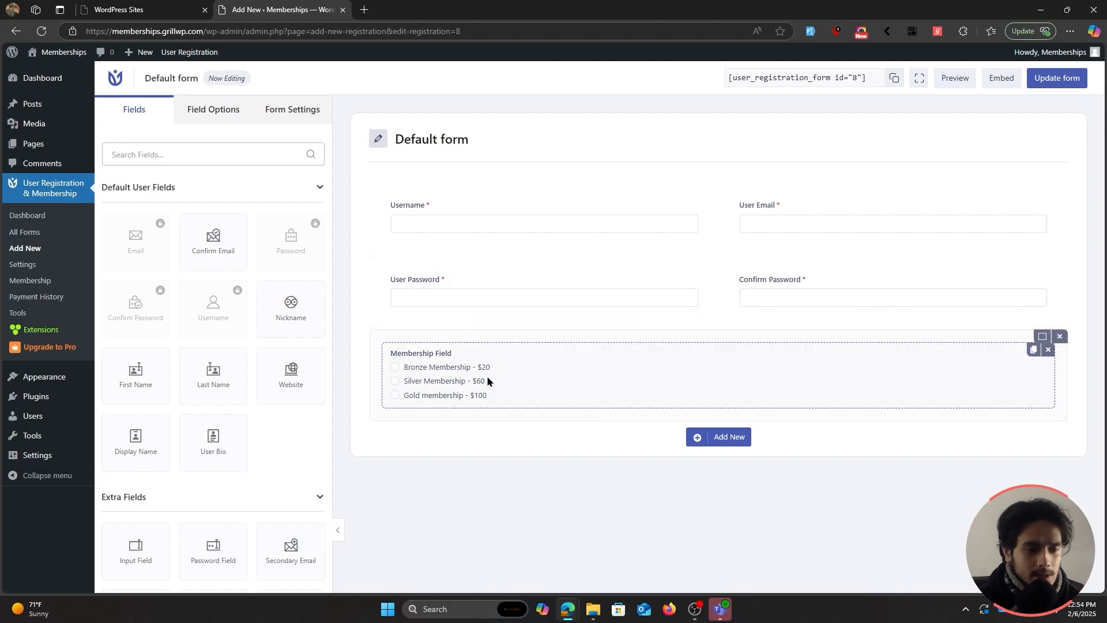
Split the membership row into two columns, Membership Field right and a new Number field left.
click(1042, 338)
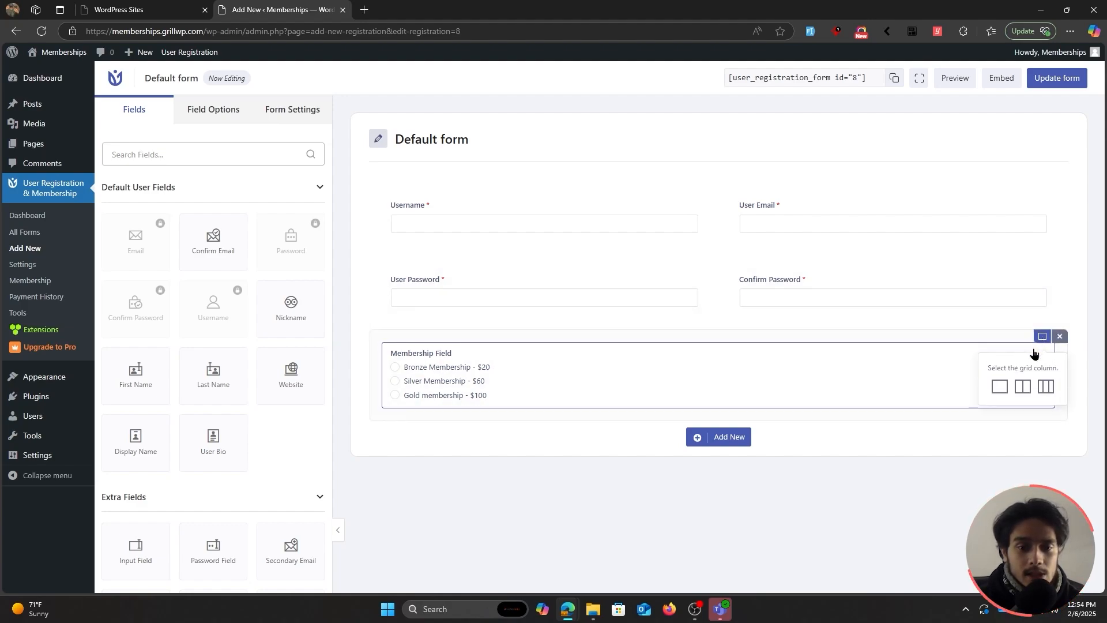
click(1023, 383)
drag(634, 361, 914, 360)
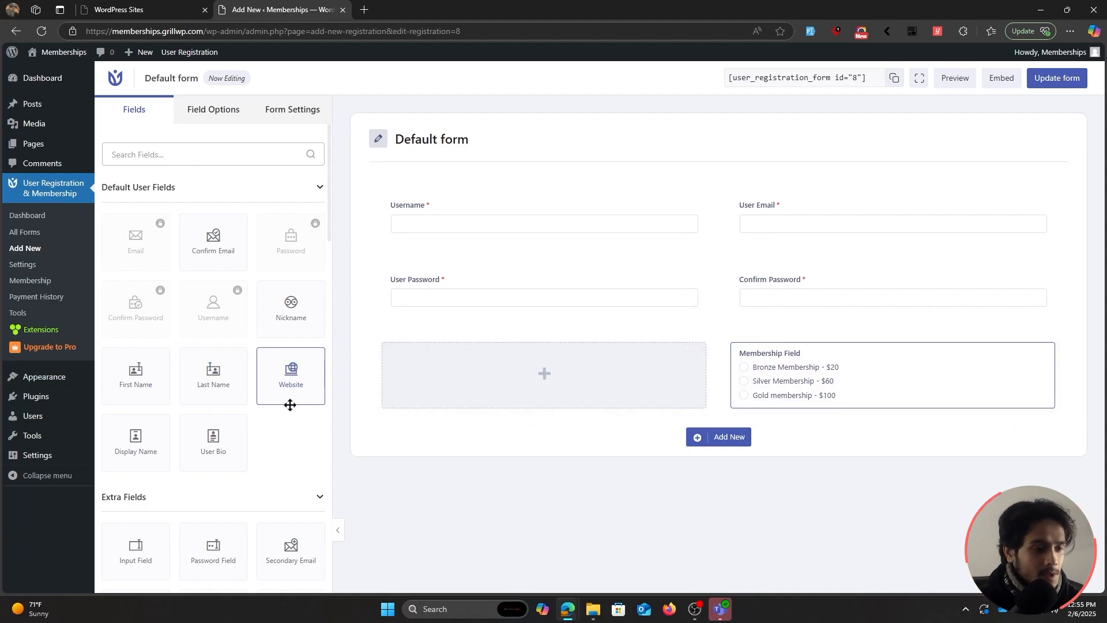
scroll(250, 427, down, 3)
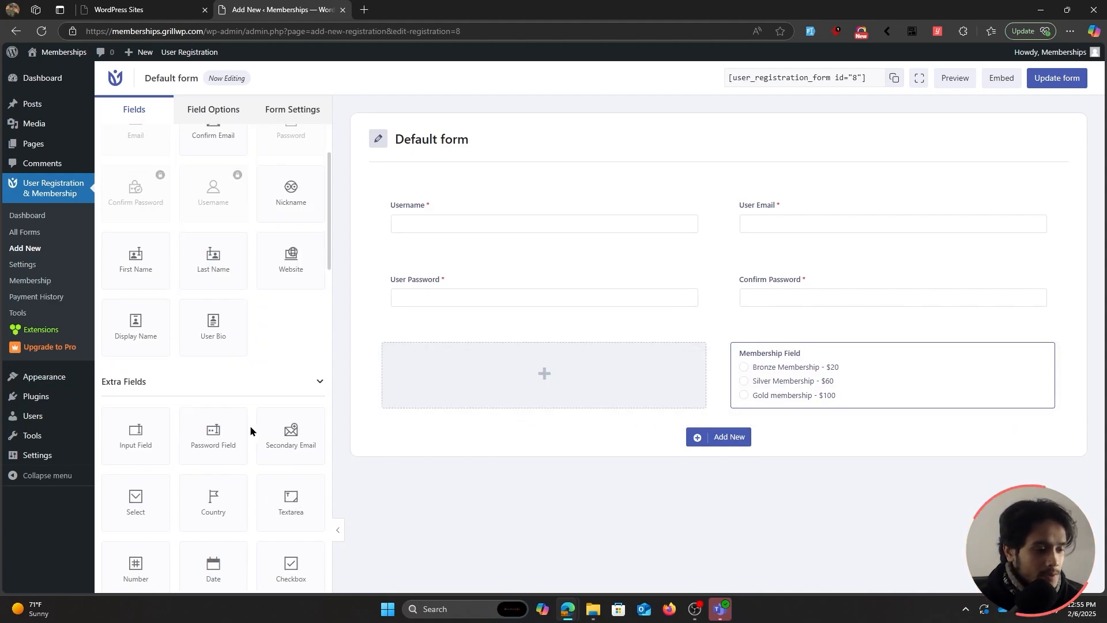
drag(140, 505, 476, 378)
click(425, 349)
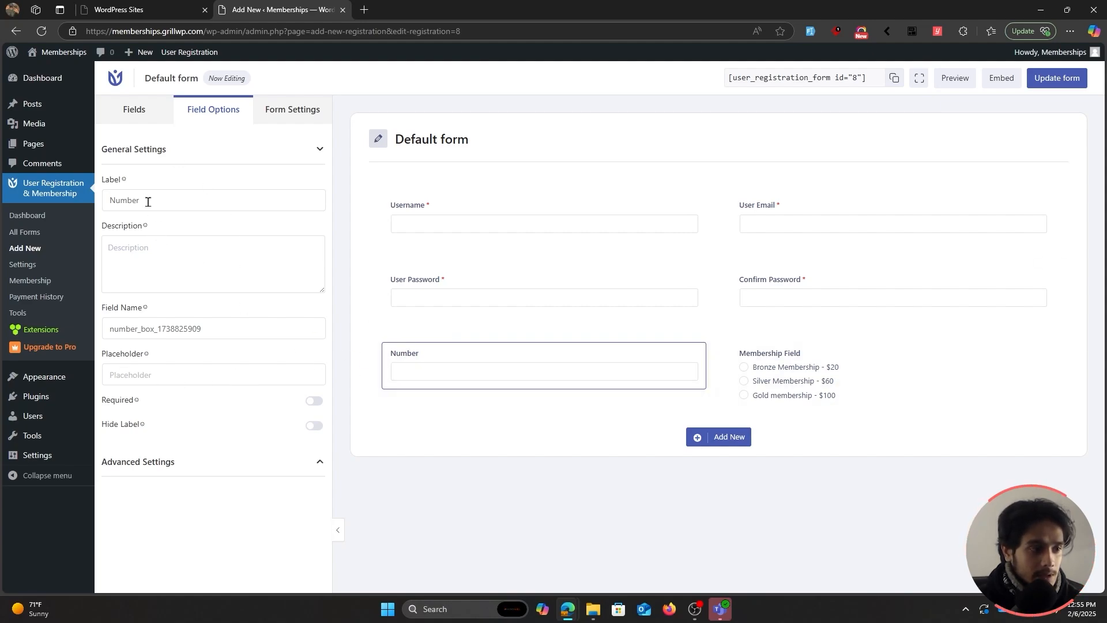
click(110, 200)
text(Phone)
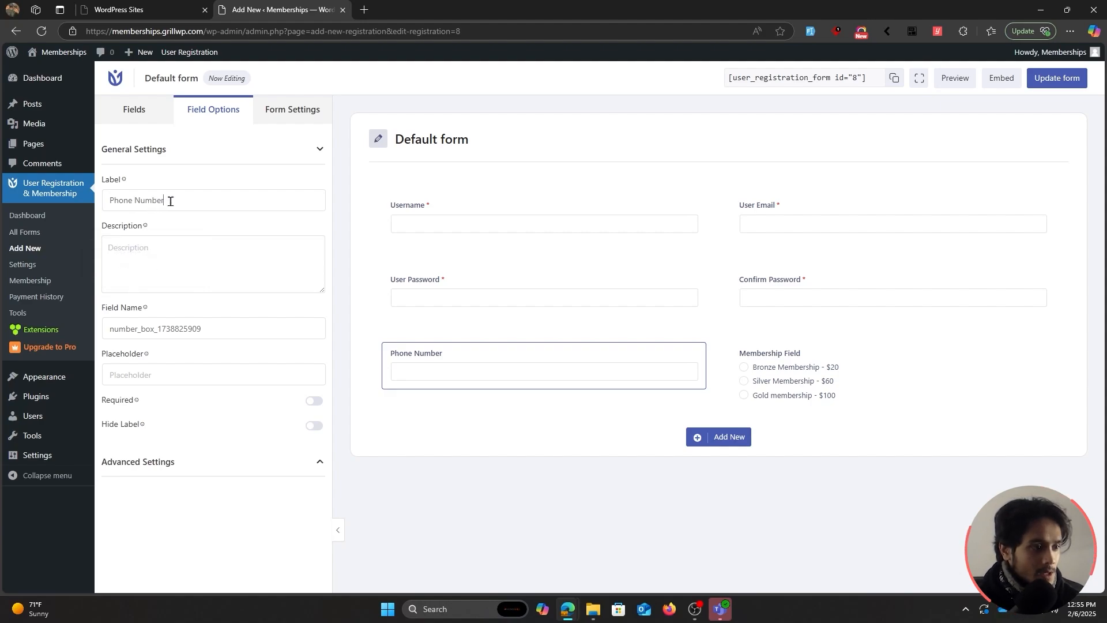
click(313, 401)
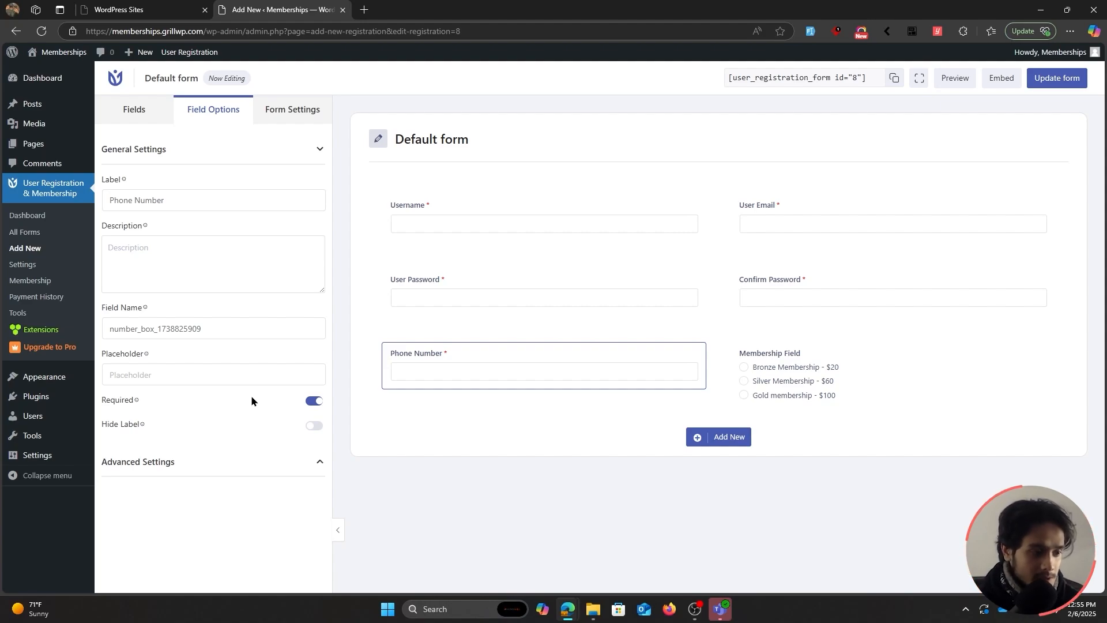
click(185, 369)
text(123-456-7891)
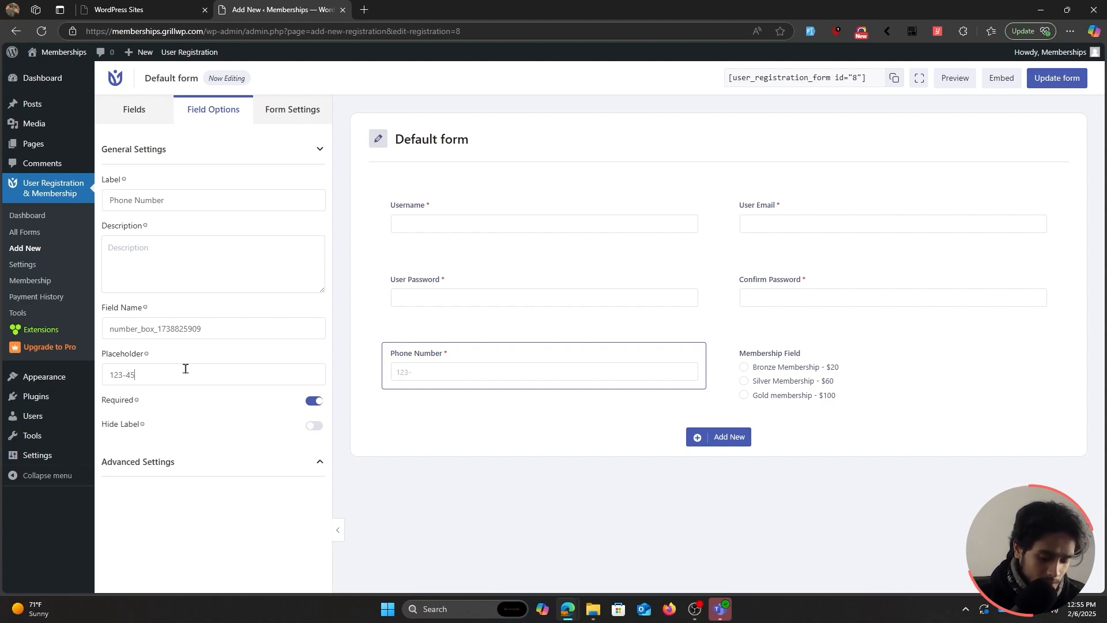
Keep the Membership Field listing all memberships.
click(816, 358)
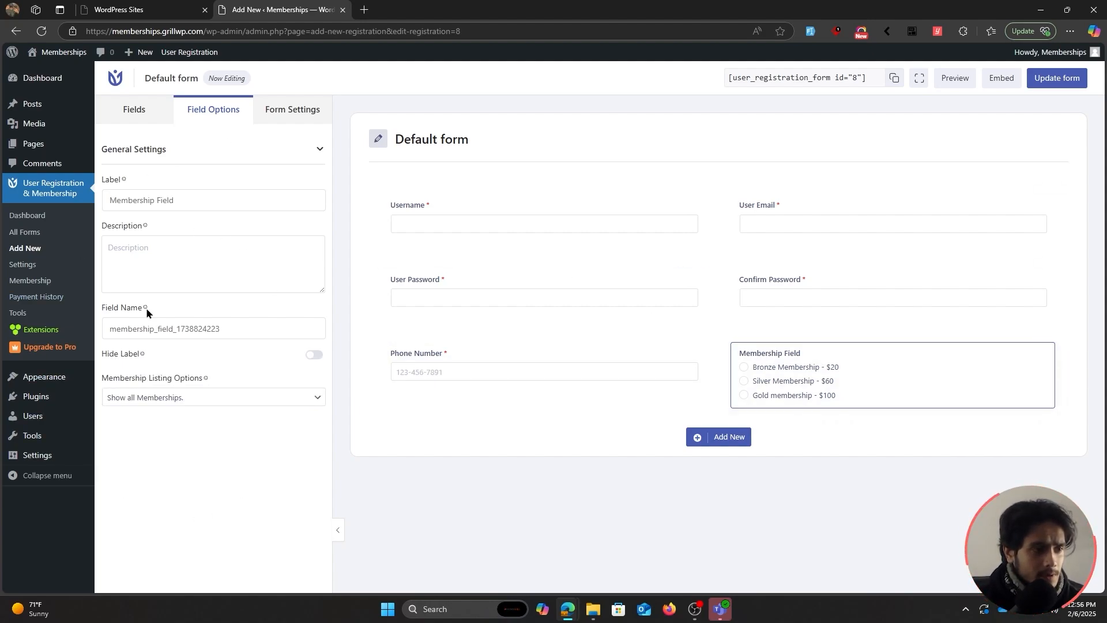
click(238, 396)
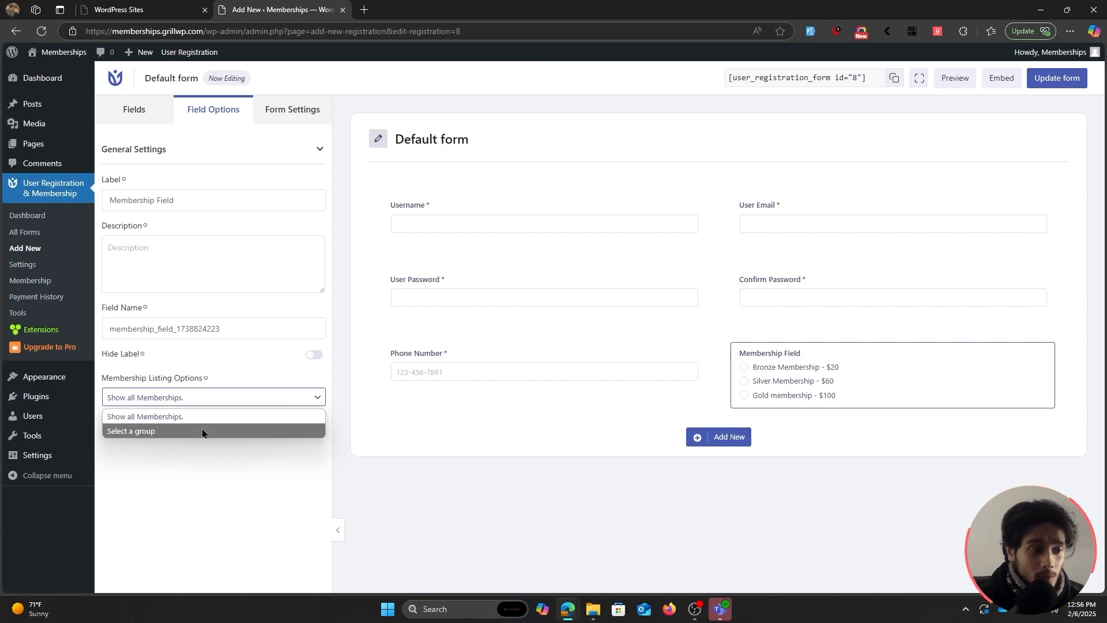
click(201, 415)
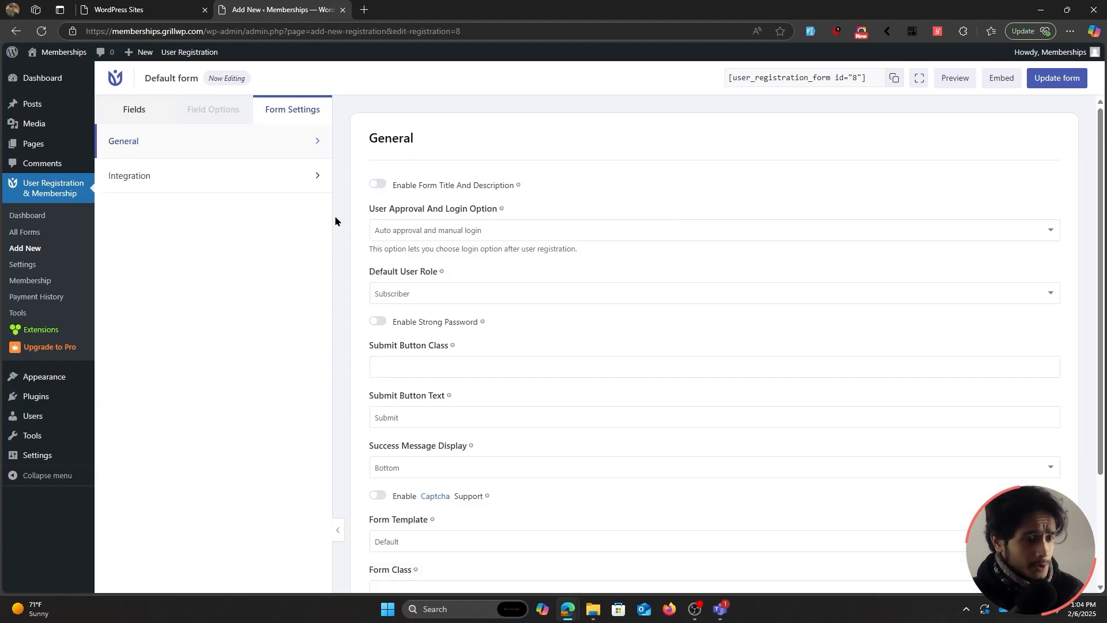
In the form's general settings, turn on captcha and view the configured captcha list.
click(142, 112)
click(288, 116)
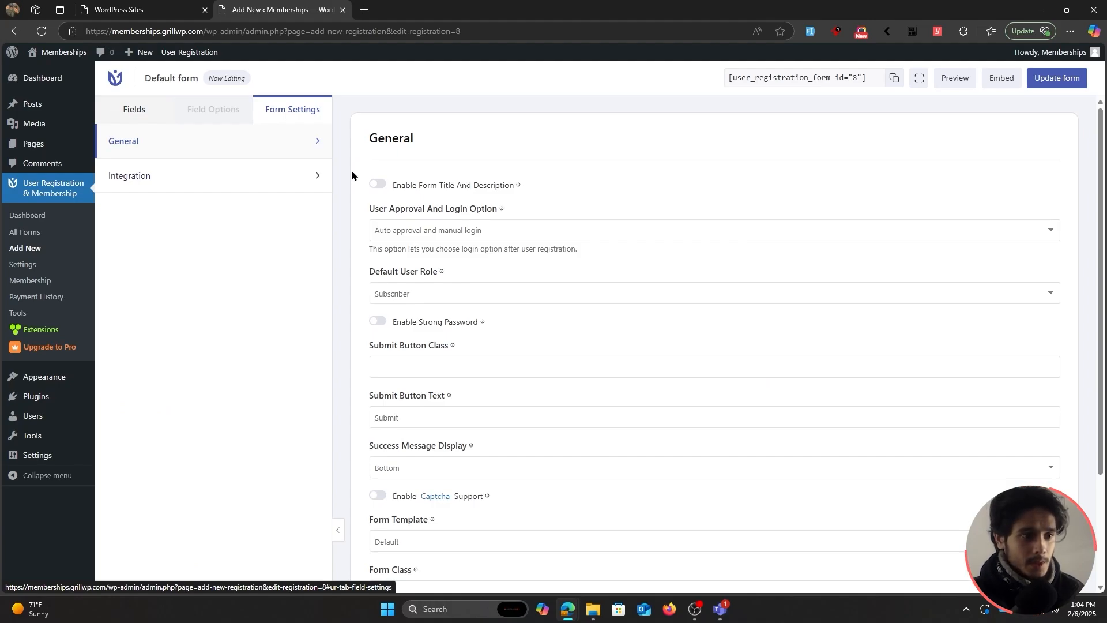
scroll(351, 173, down, 2)
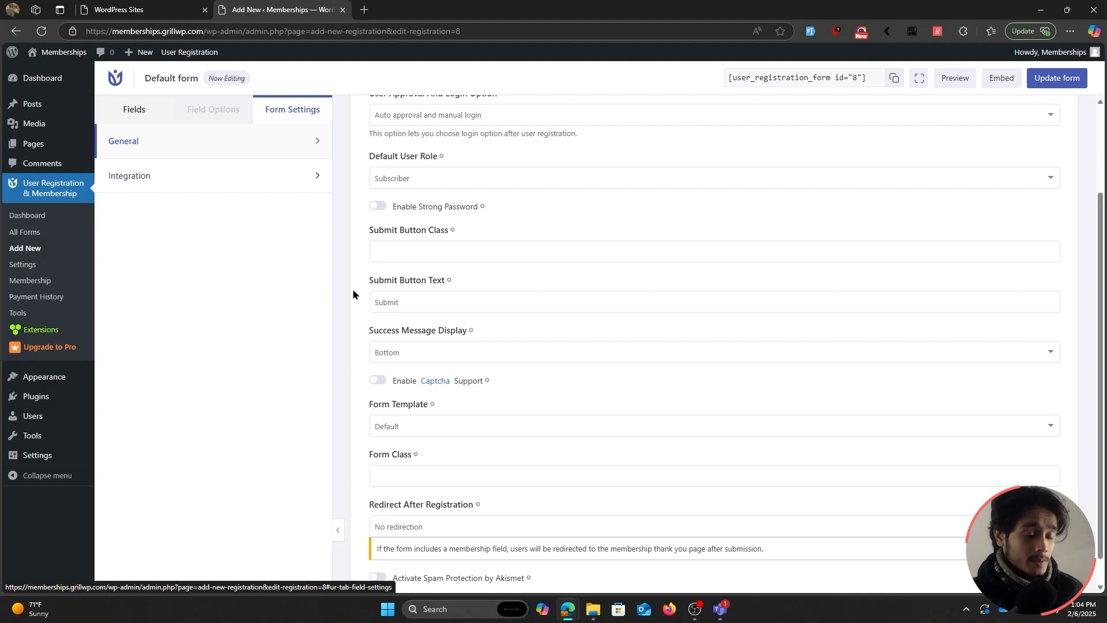
scroll(358, 317, down, 1)
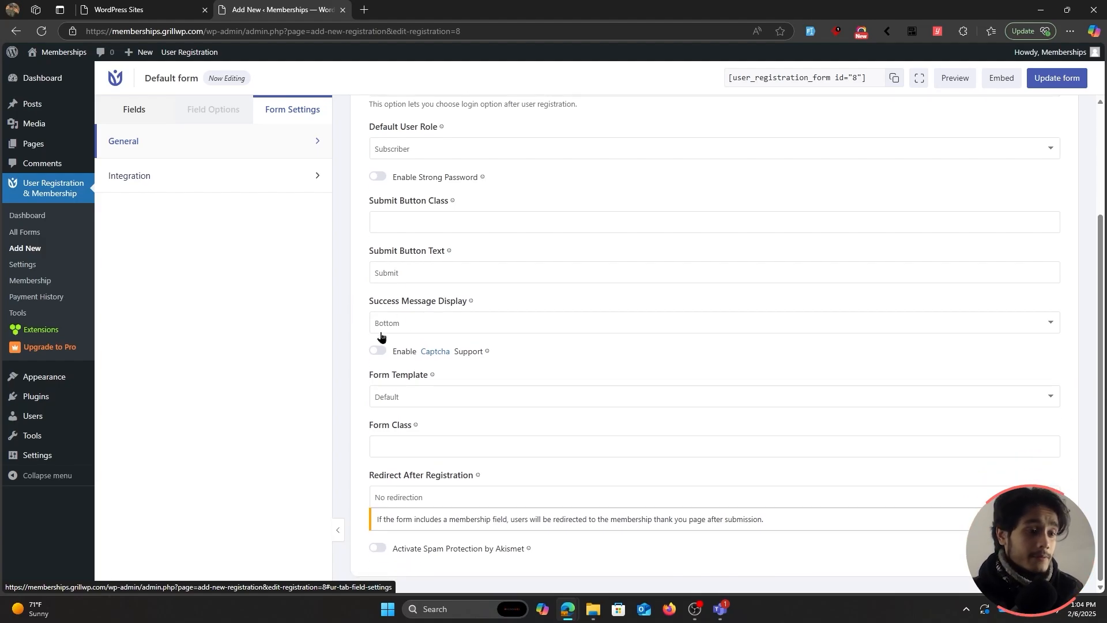
click(379, 350)
scroll(346, 328, down, 1)
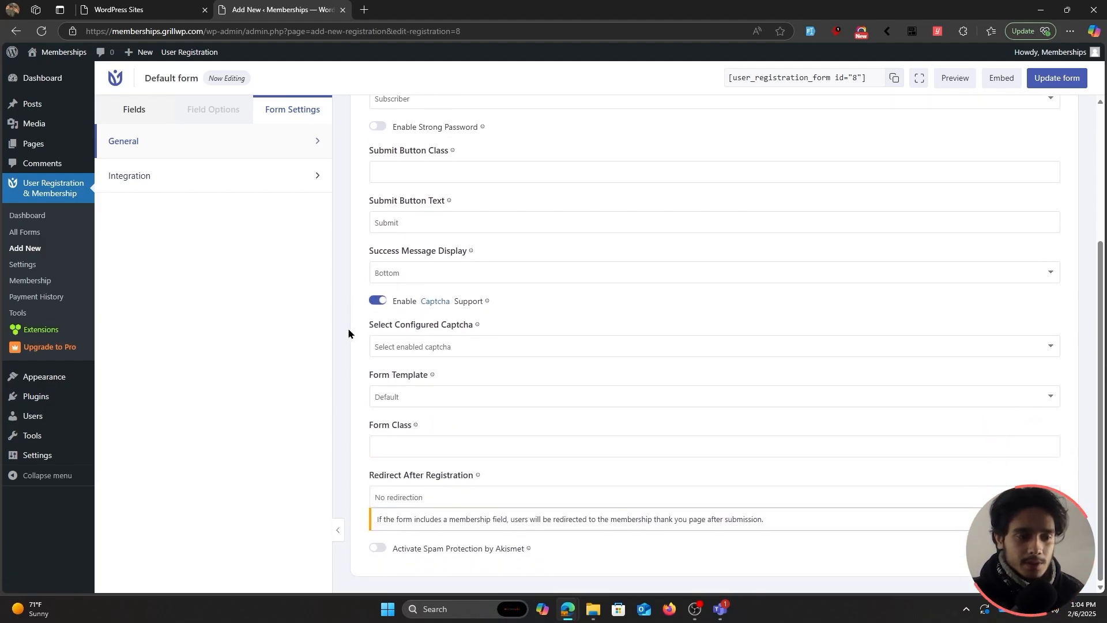
click(424, 346)
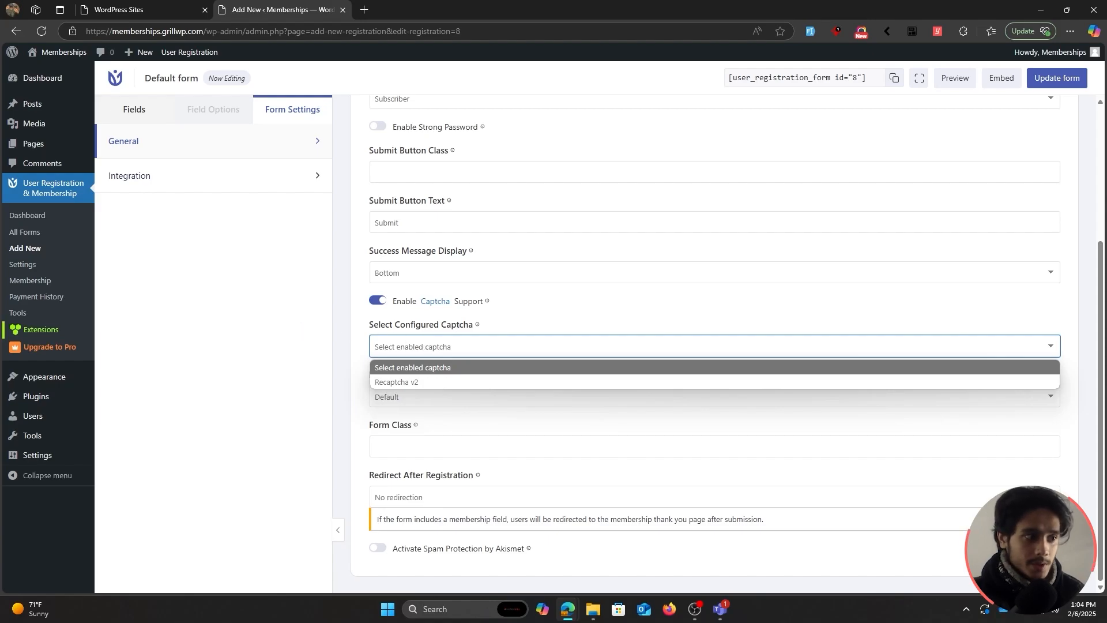
Review the plugin's Captcha settings in a separate tab, then return to the form builder.
middle_click(22, 264)
click(437, 7)
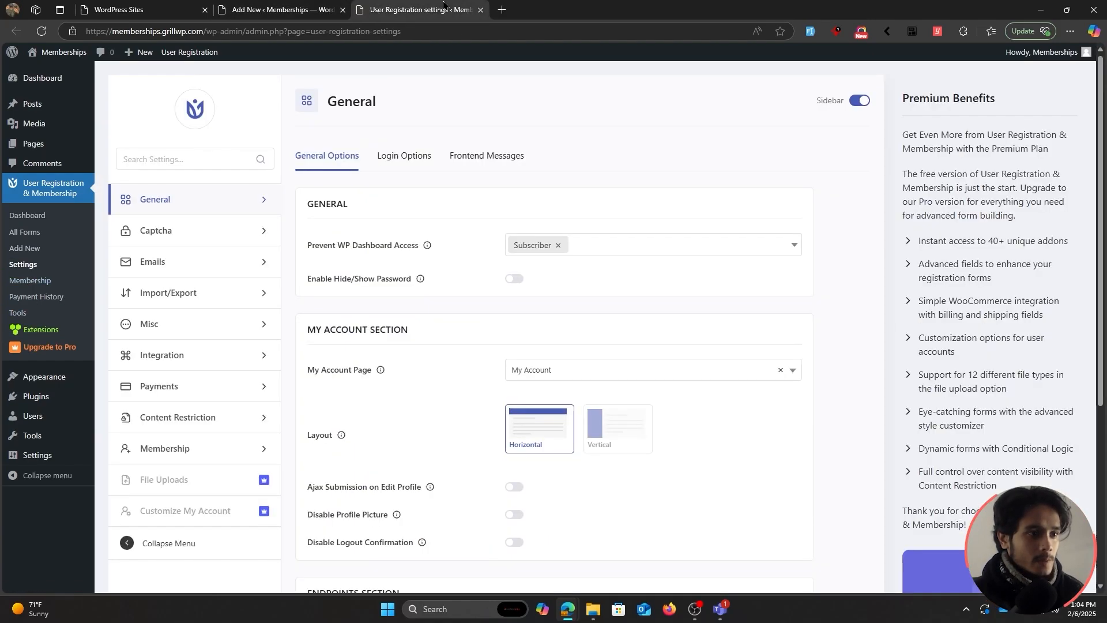
click(229, 234)
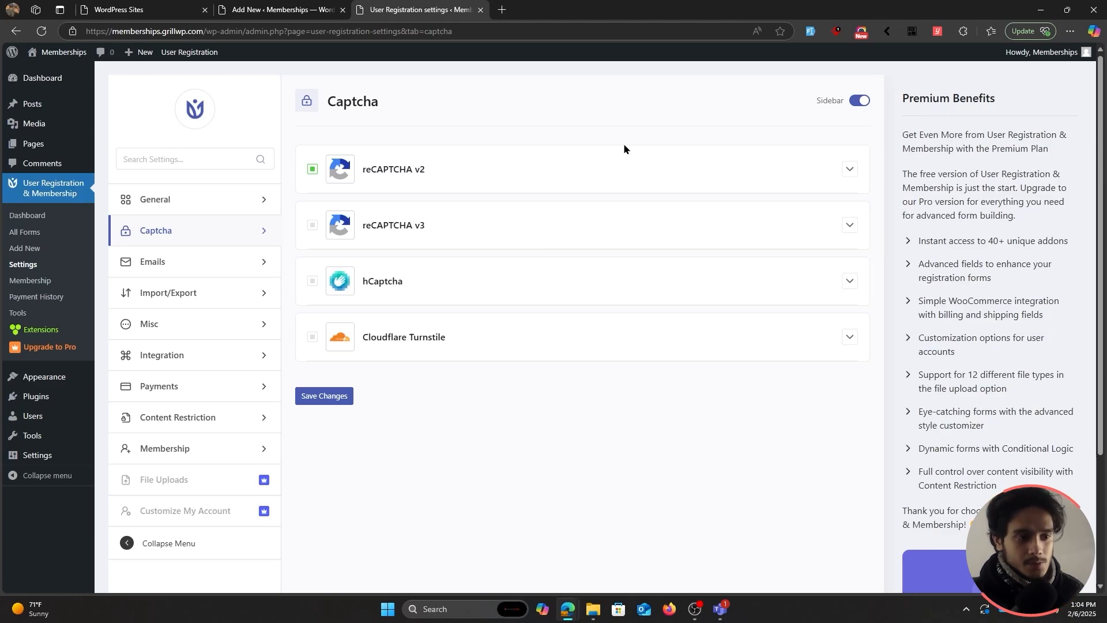
click(295, 11)
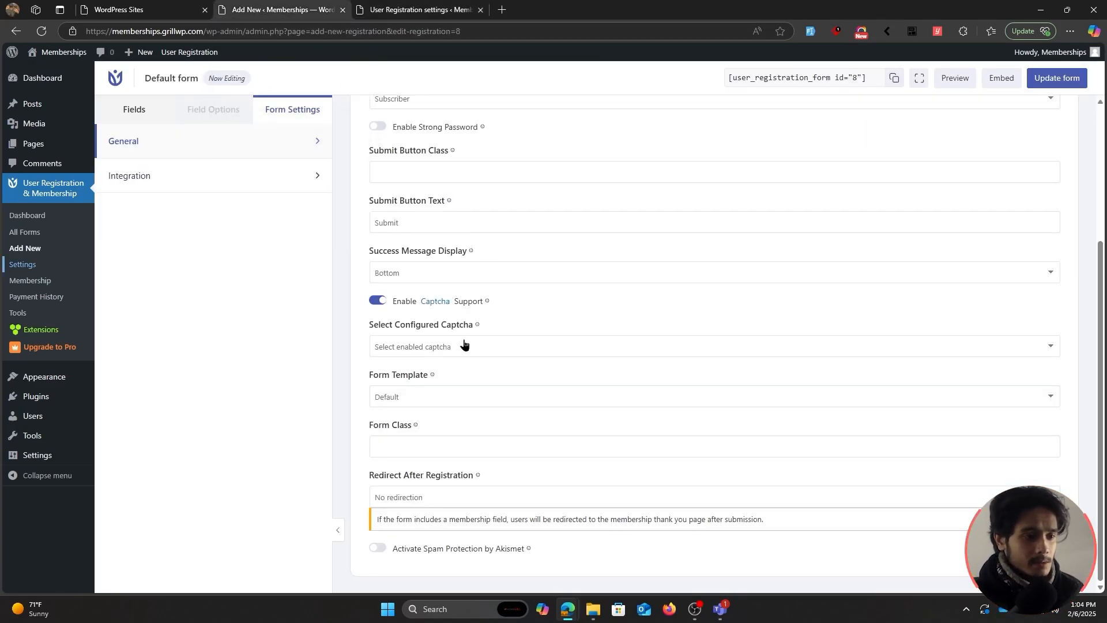
Keep the form template as Default and go back to the field layout.
click(463, 395)
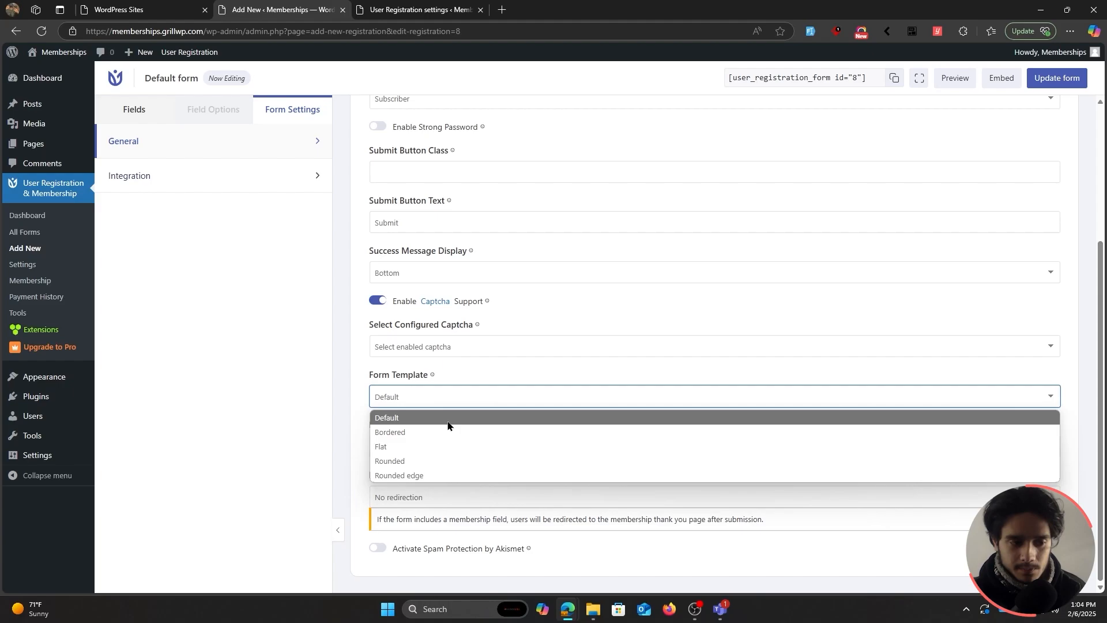
click(354, 386)
click(394, 398)
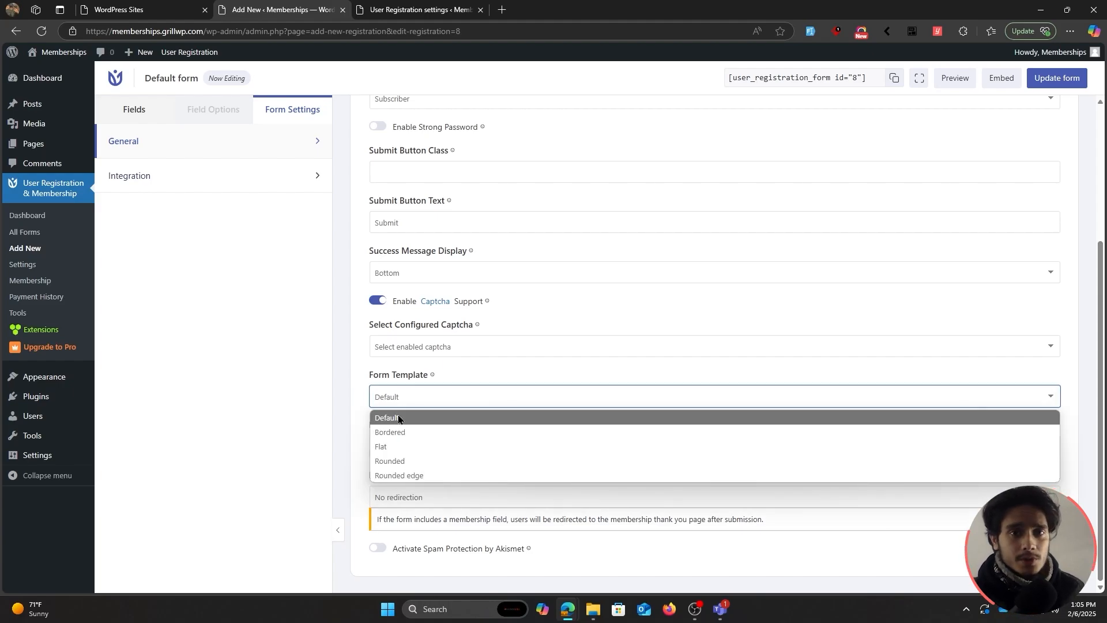
click(398, 419)
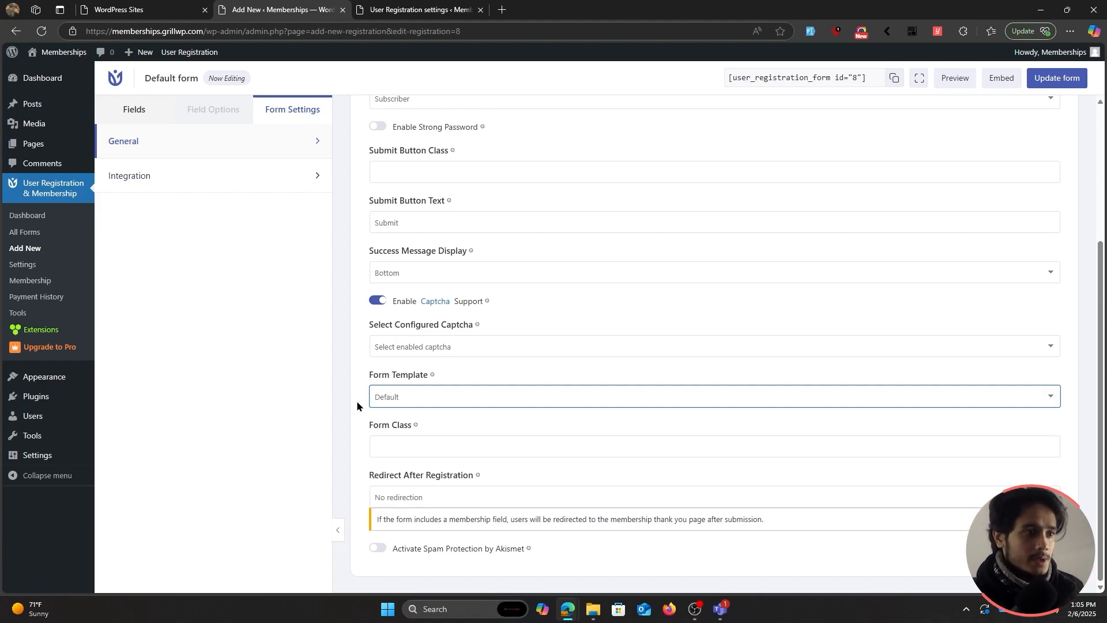
click(135, 113)
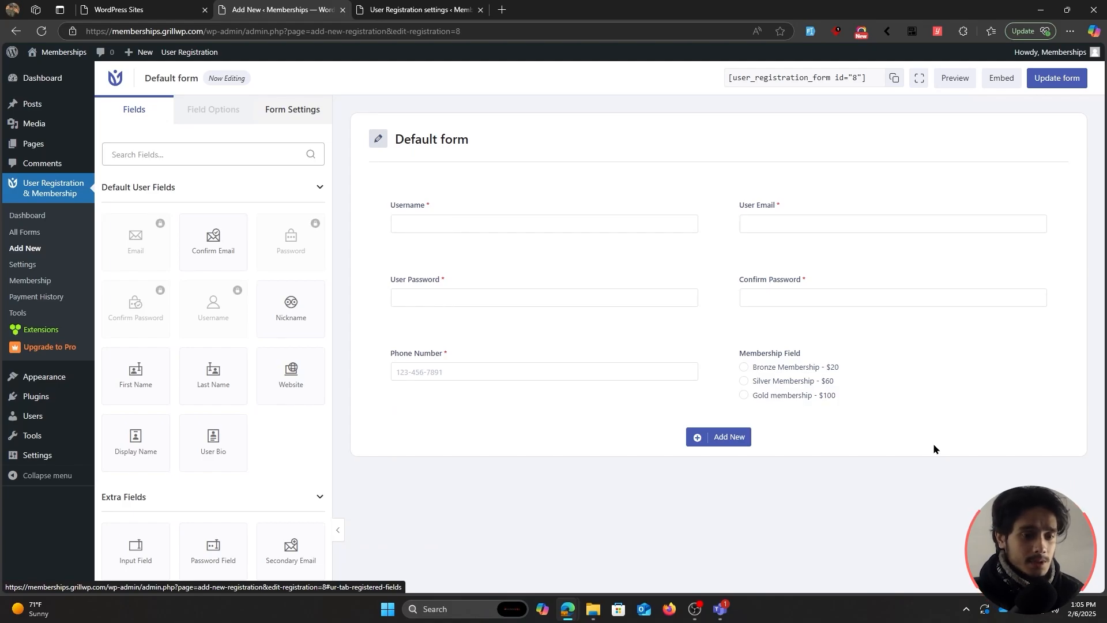
Save the Default form and preview it at tablet, mobile and desktop widths.
click(295, 110)
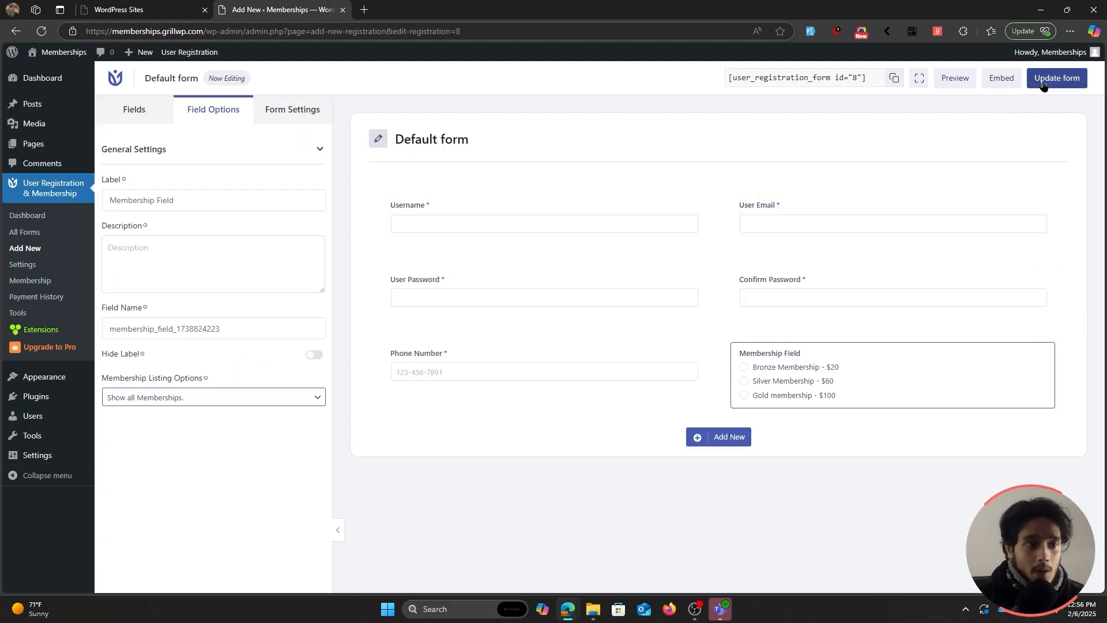
click(1043, 85)
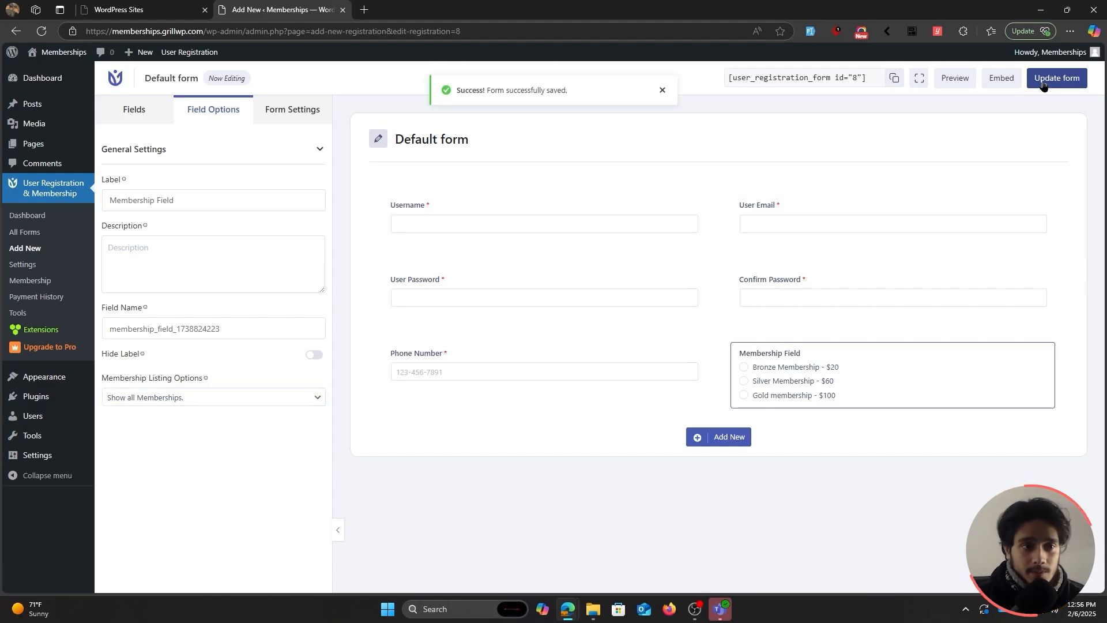
click(966, 85)
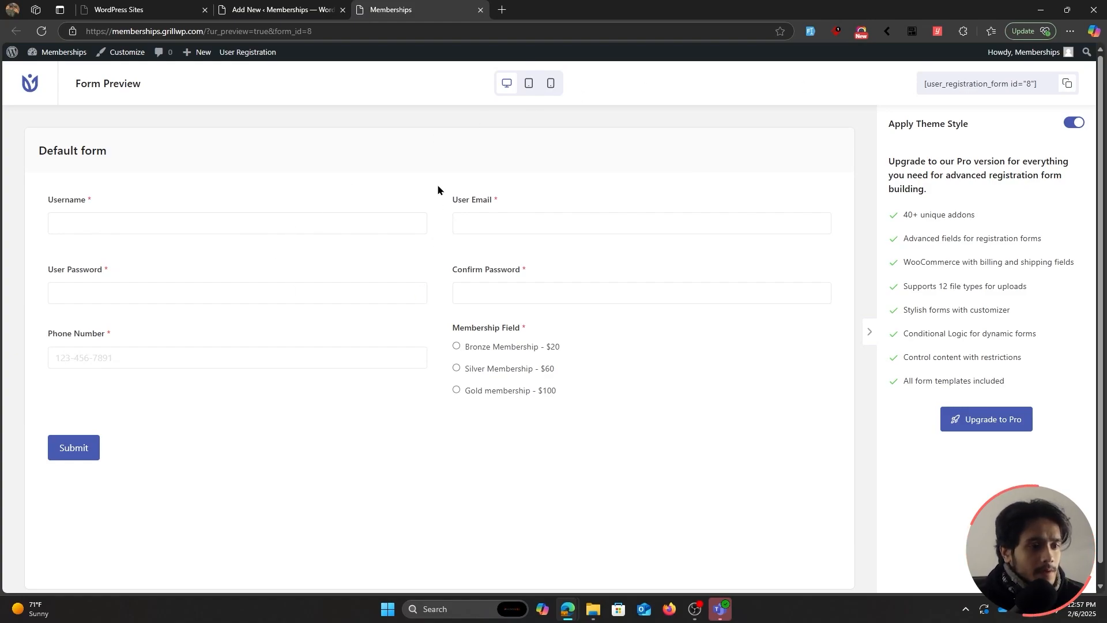
click(528, 85)
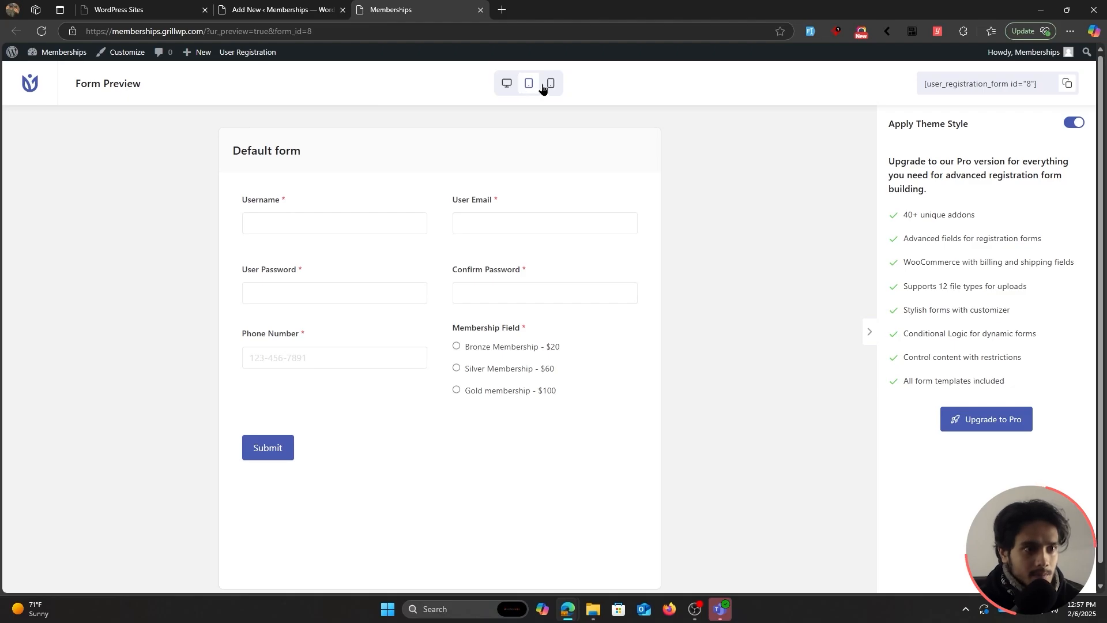
click(542, 87)
scroll(490, 352, down, 3)
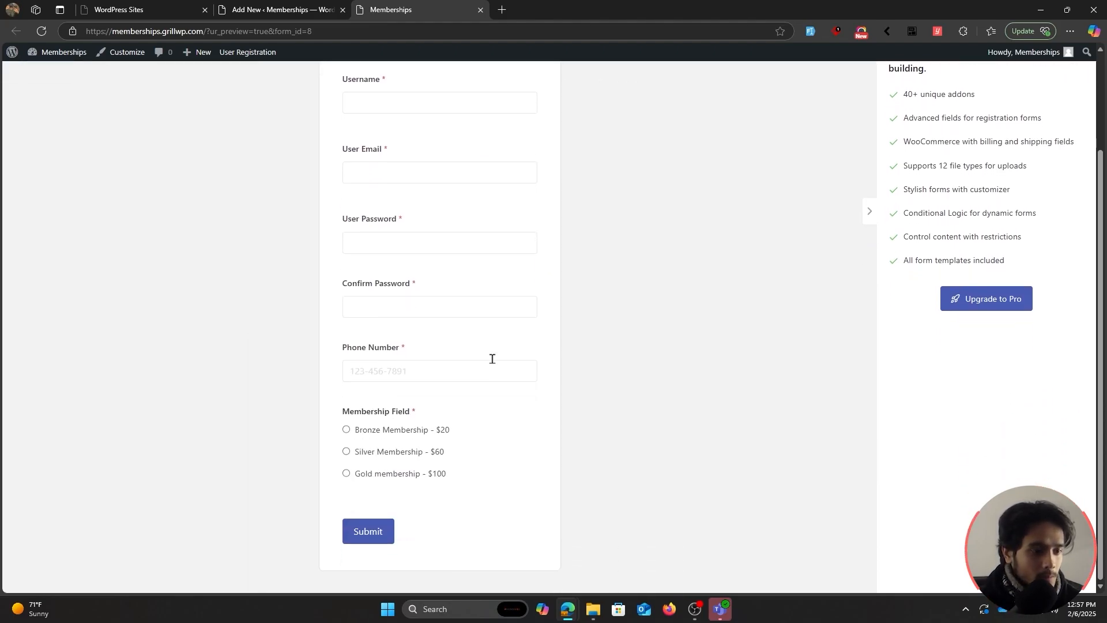
scroll(547, 337, up, 3)
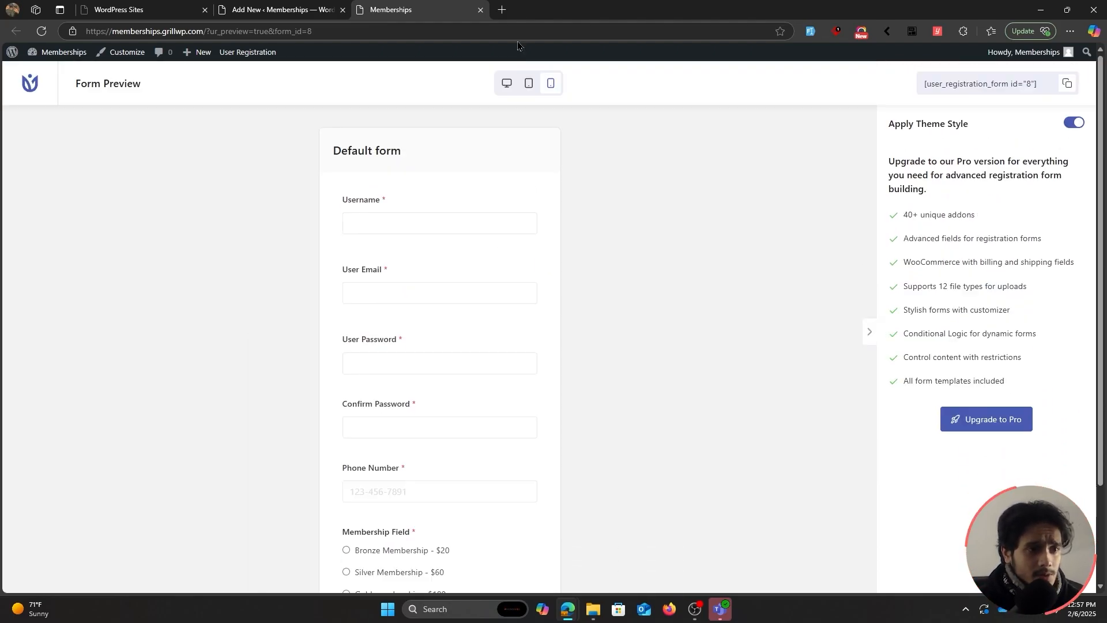
click(529, 84)
click(506, 84)
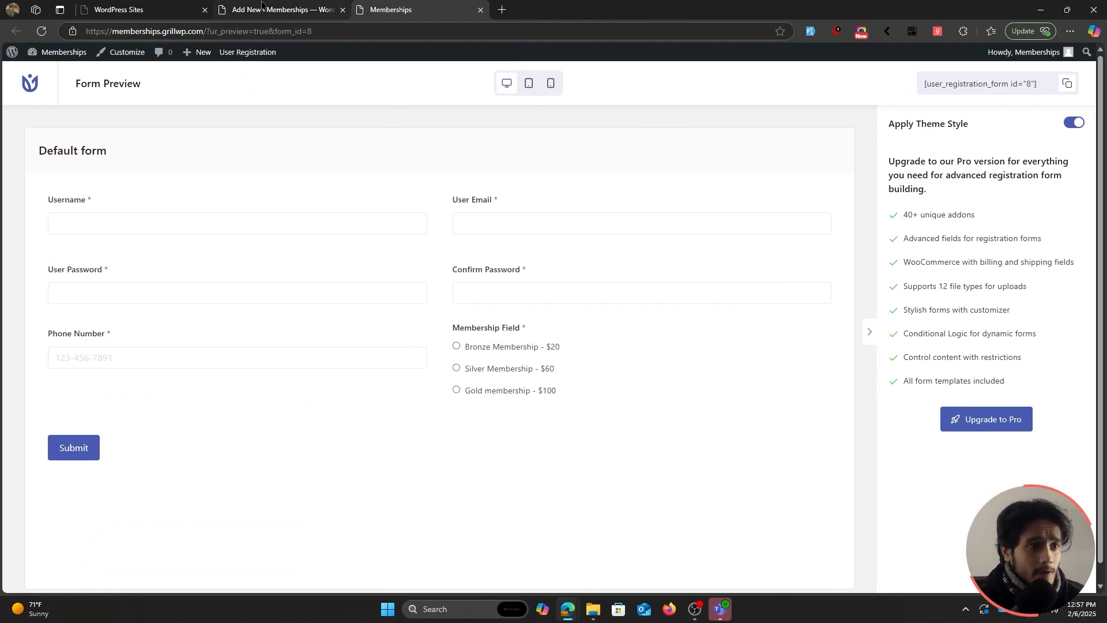
key(ctrl+w)
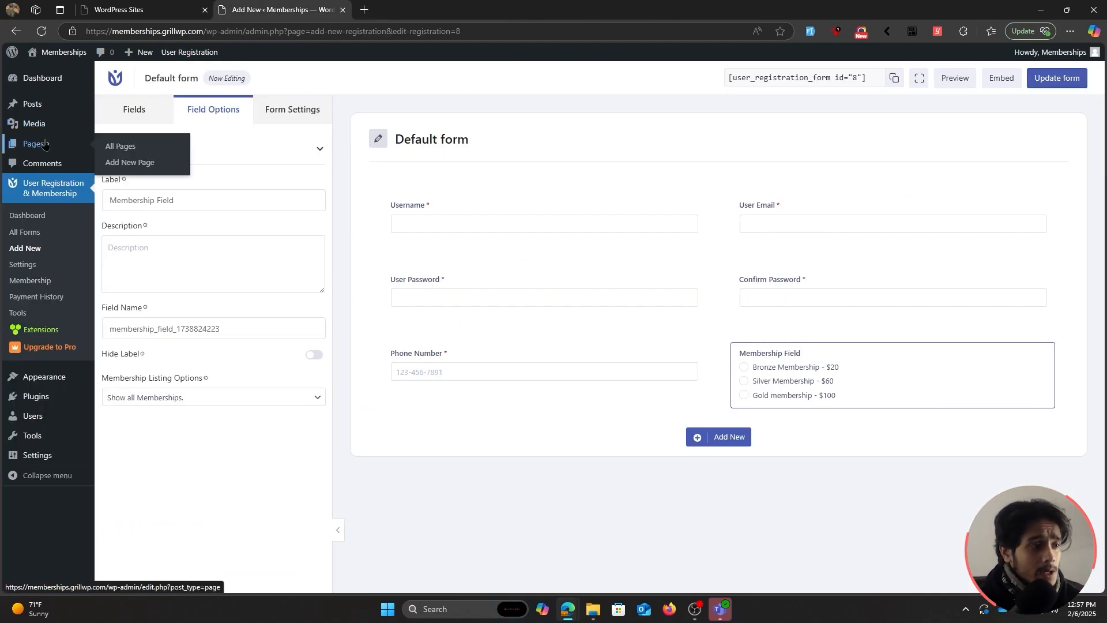
View the Membership Registration page from Pages and open it for editing.
click(45, 144)
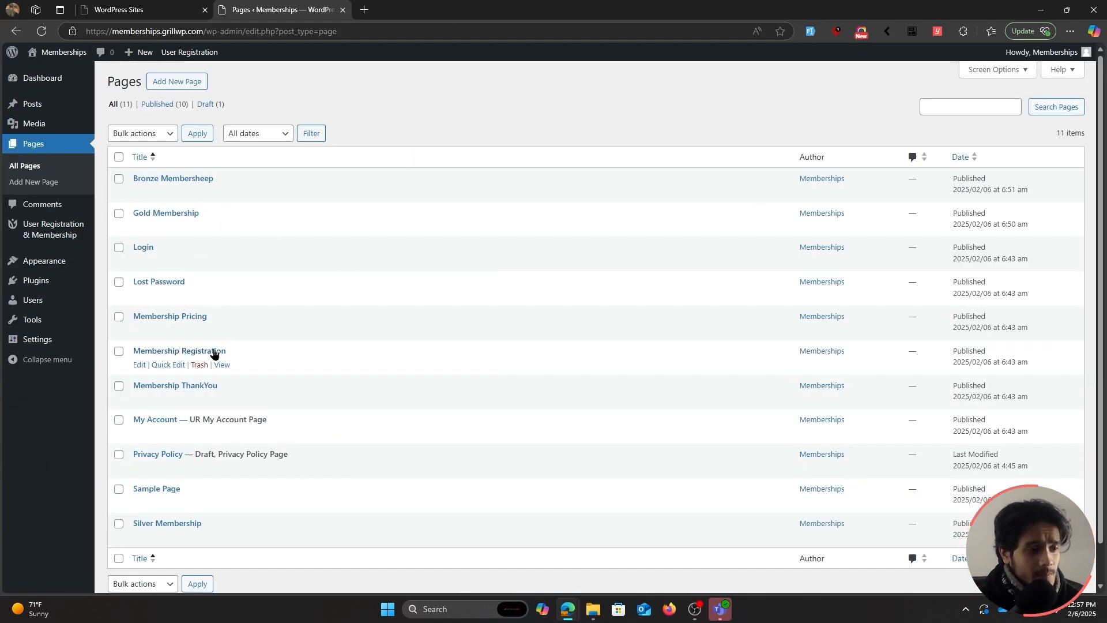
middle_click(225, 364)
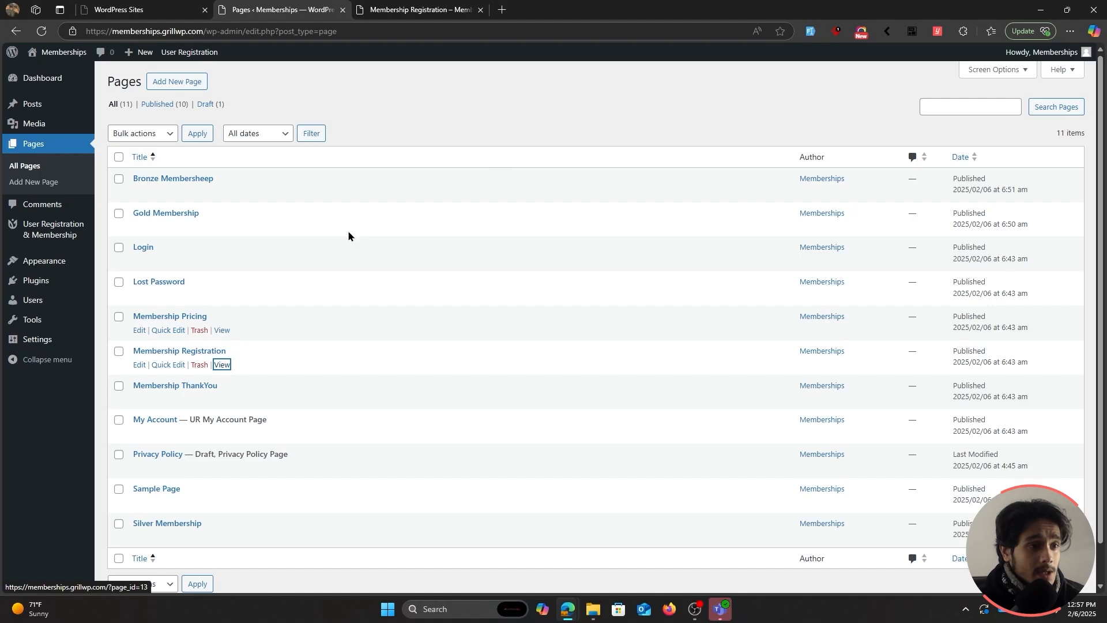
click(388, 6)
scroll(340, 421, down, 1)
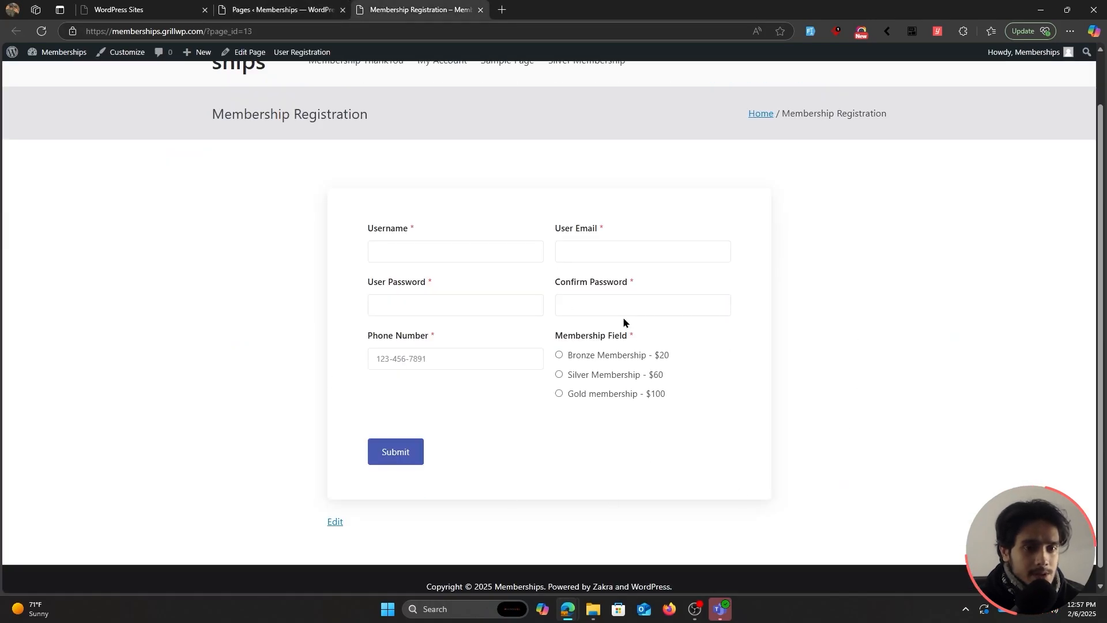
scroll(632, 338, up, 1)
click(250, 52)
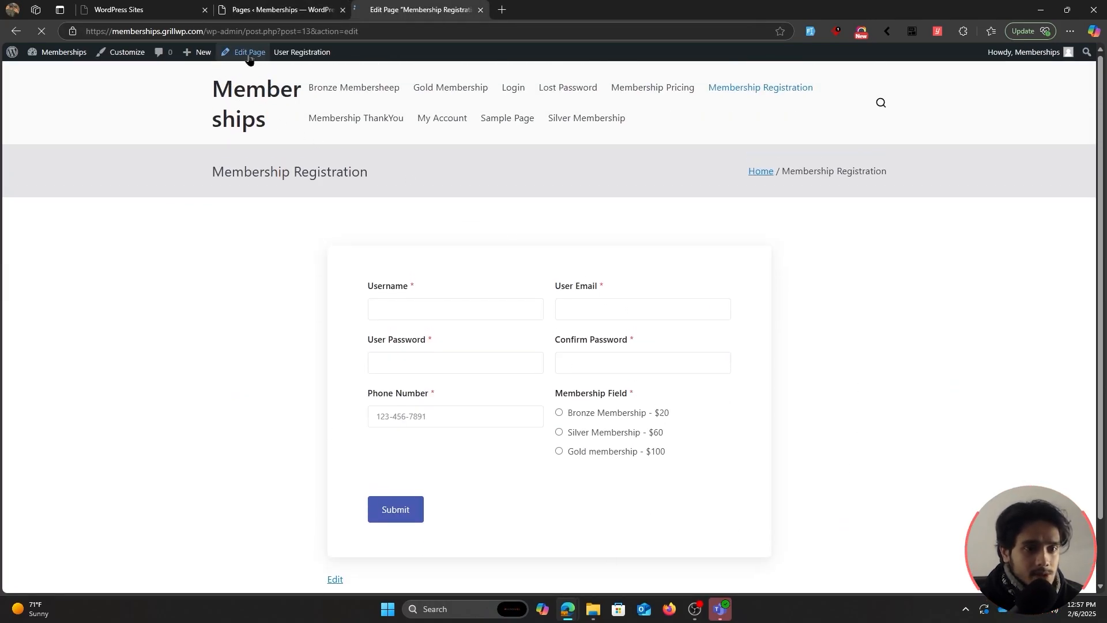
Insert a Registration Form block on the page set to Default form.
click(427, 179)
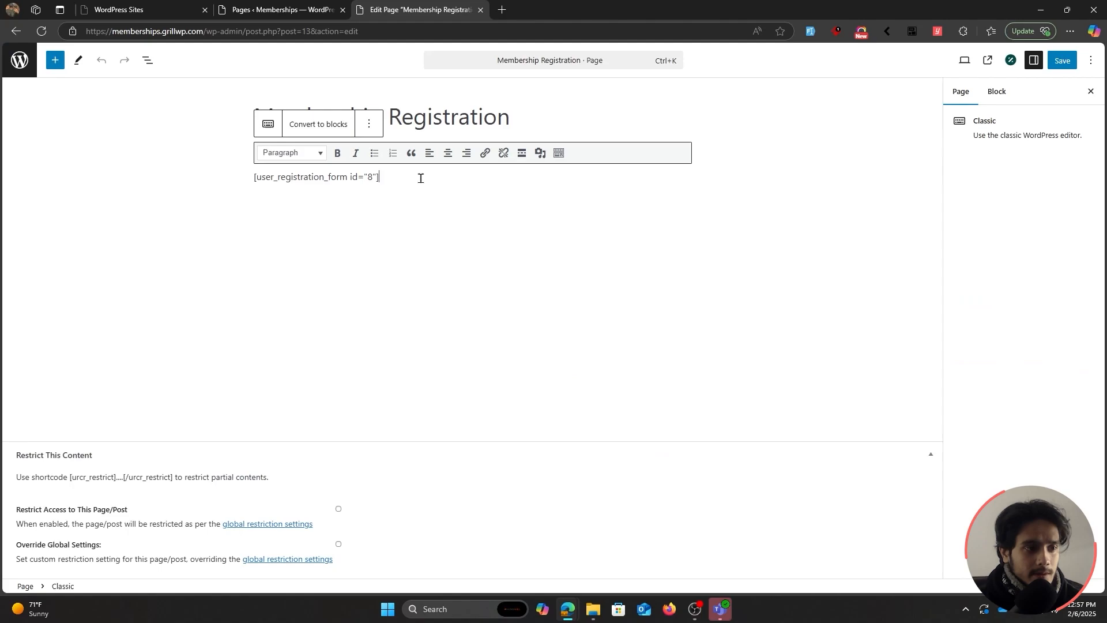
click(252, 189)
click(396, 151)
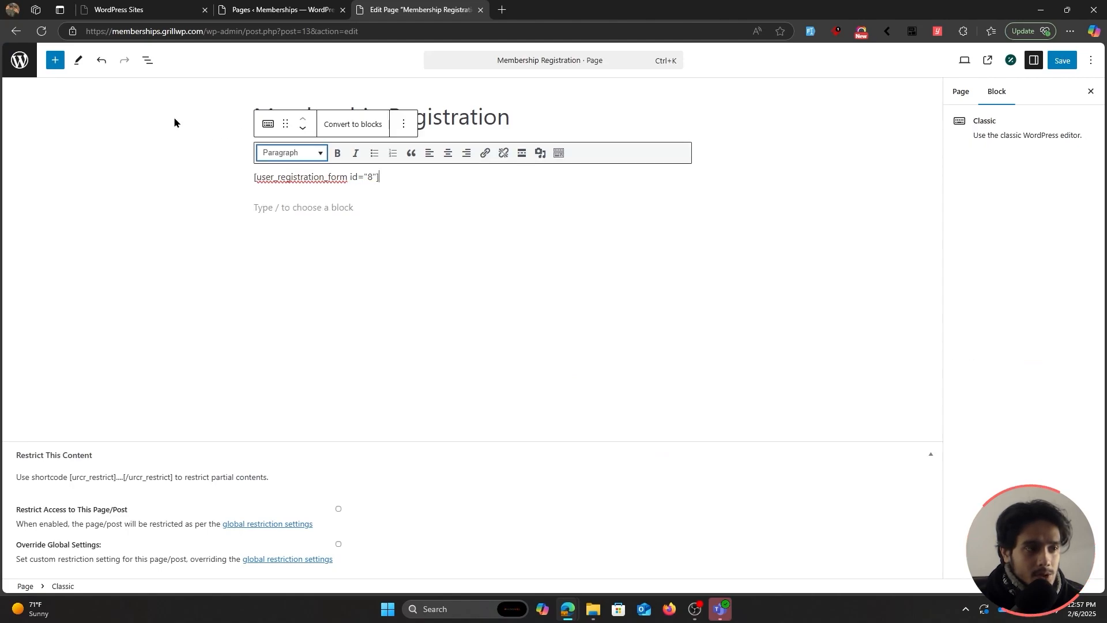
click(55, 60)
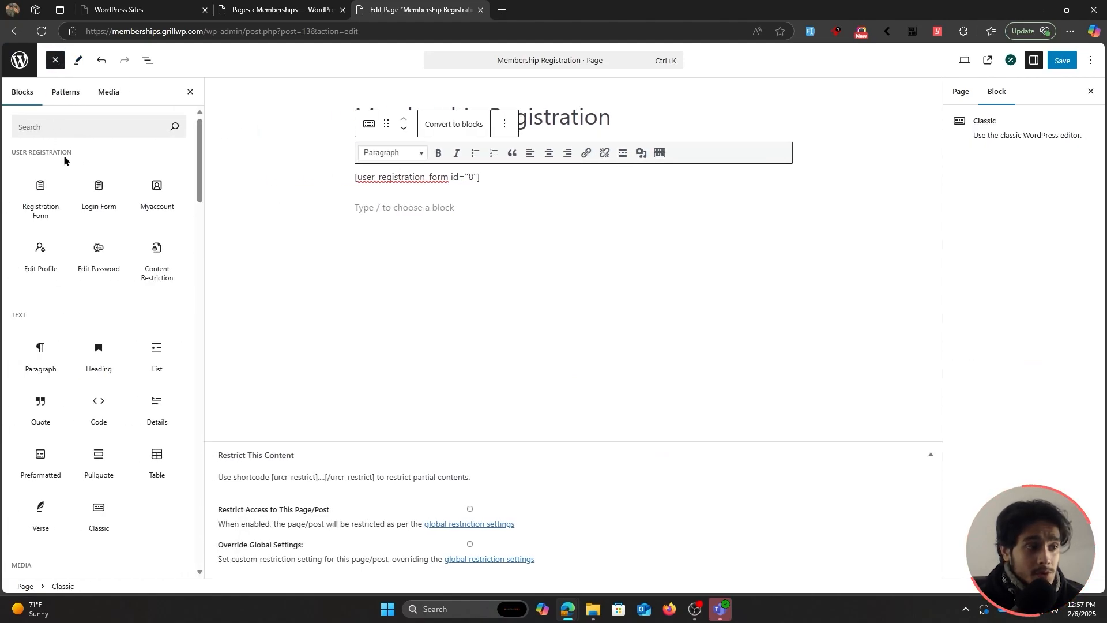
mouse_move(46, 183)
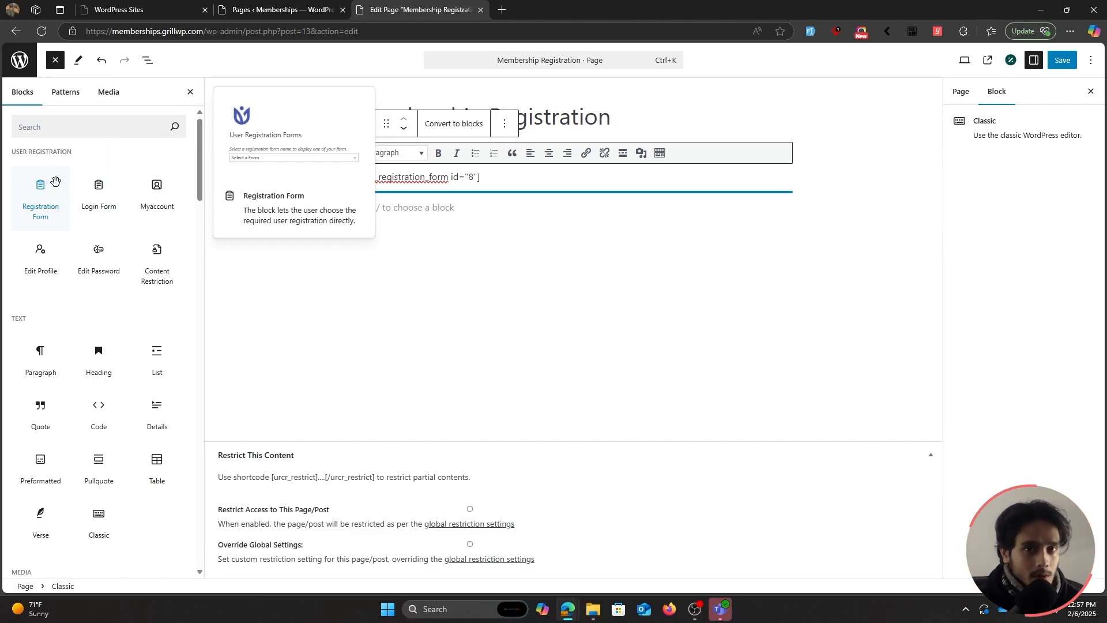
click(55, 182)
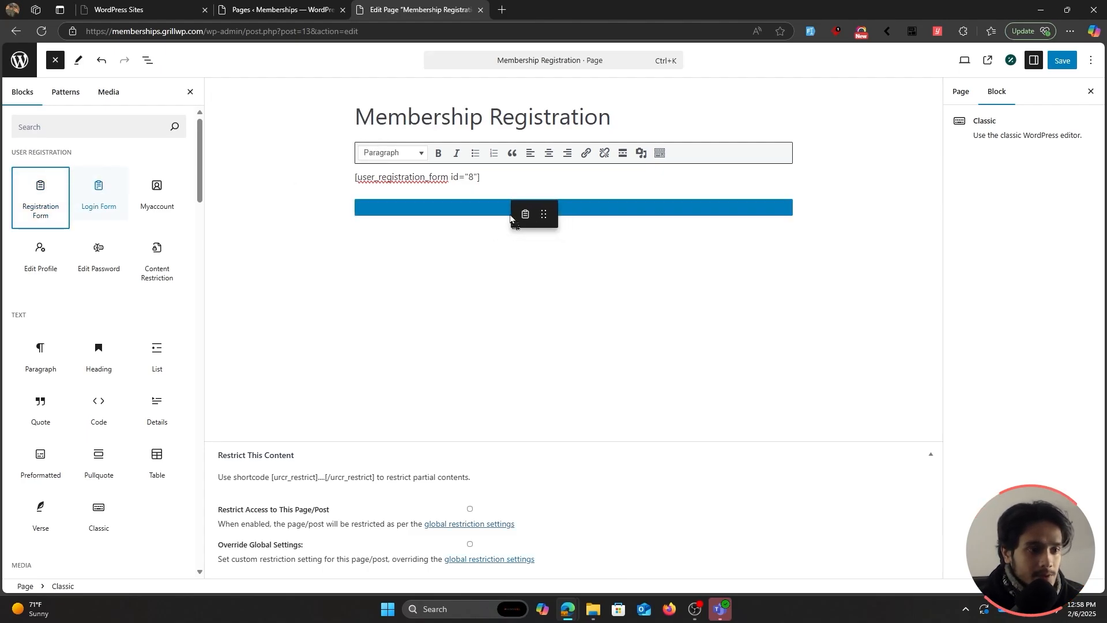
click(570, 310)
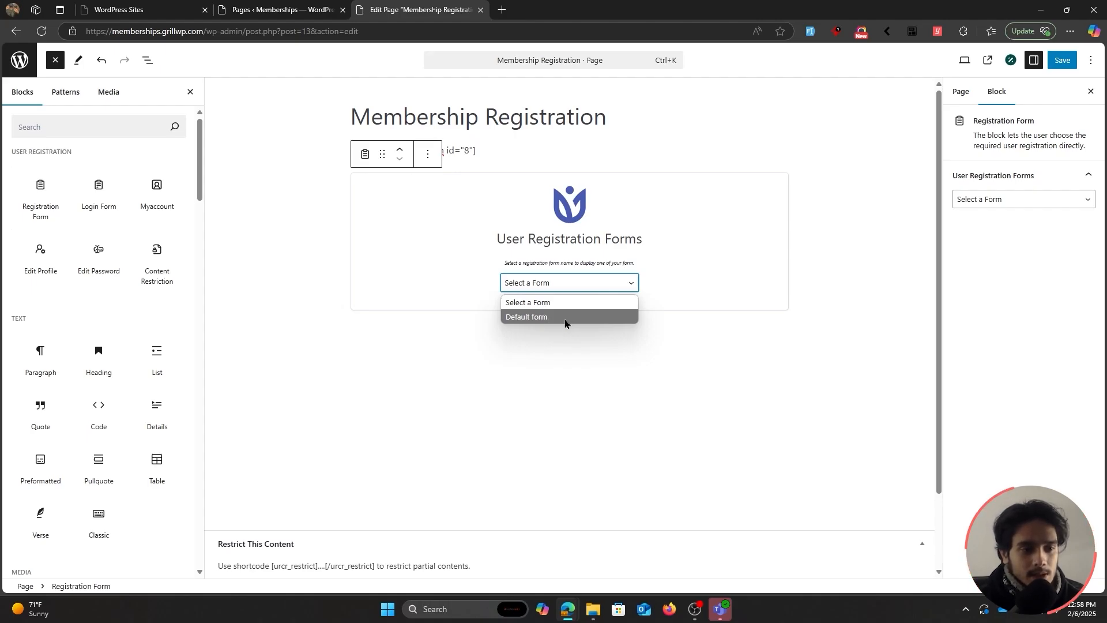
click(565, 319)
Delete the old shortcode block via List View and save the page.
scroll(692, 352, down, 5)
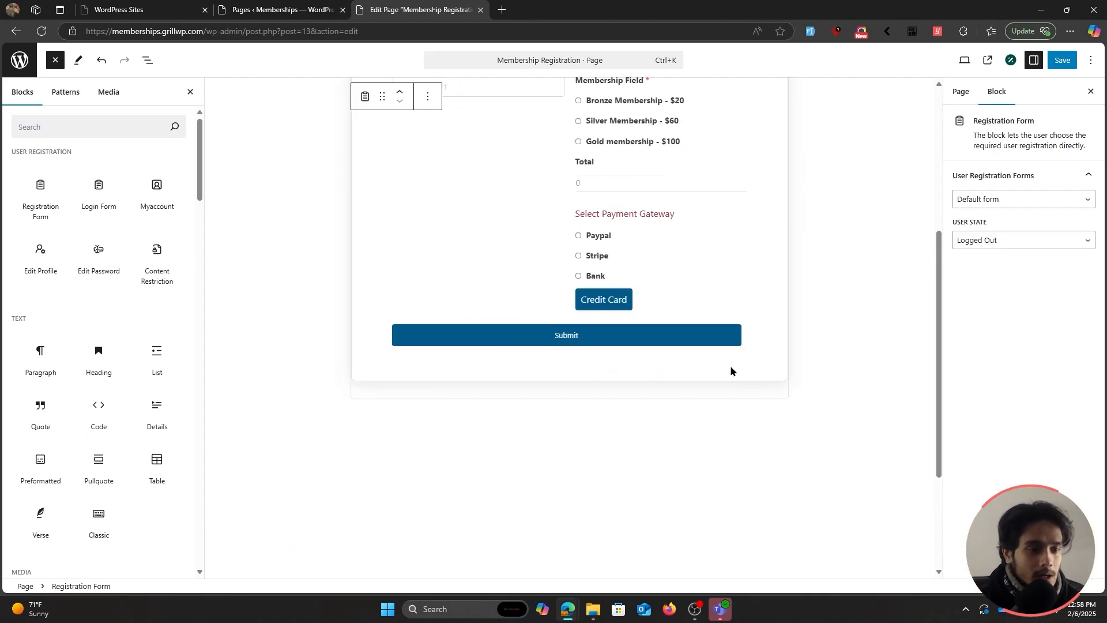
scroll(731, 371, up, 5)
click(538, 155)
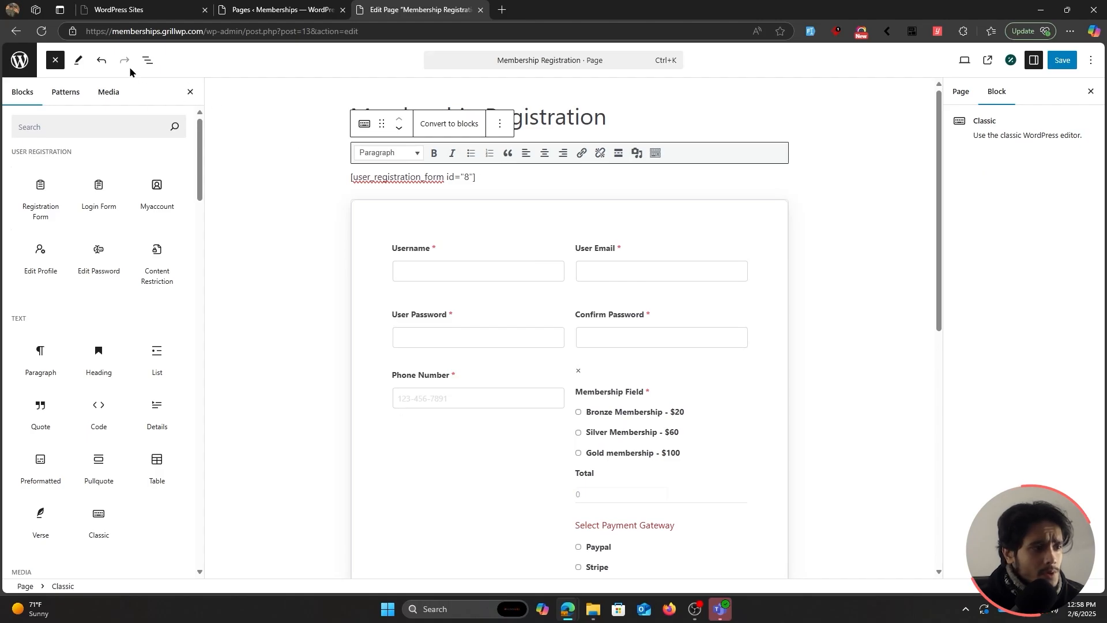
click(147, 60)
right_click(83, 116)
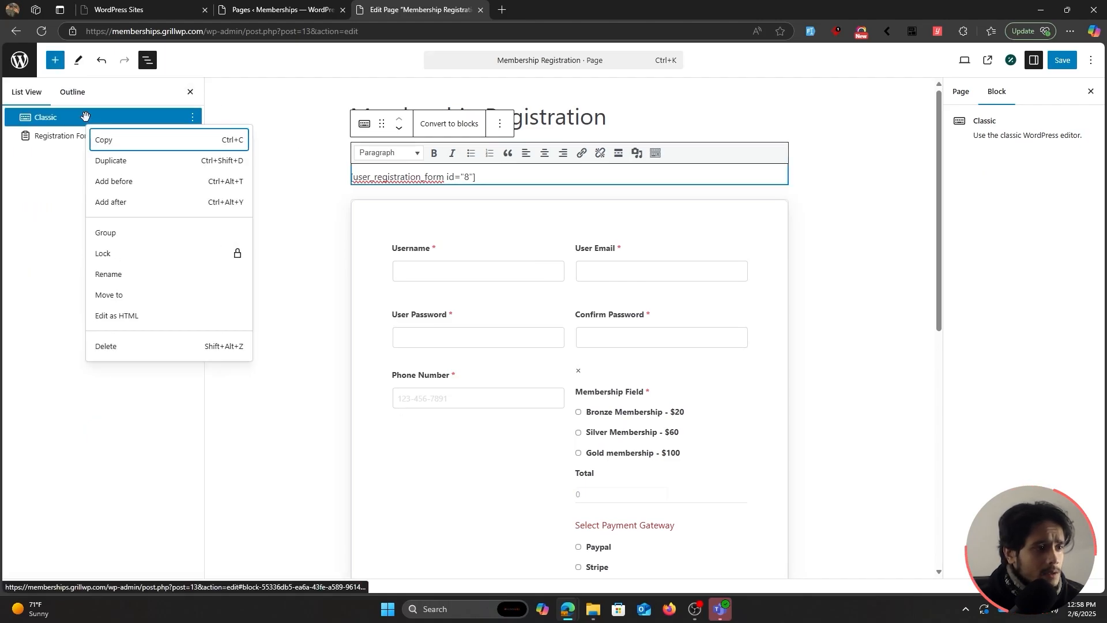
click(133, 343)
scroll(759, 227, down, 4)
scroll(758, 227, up, 4)
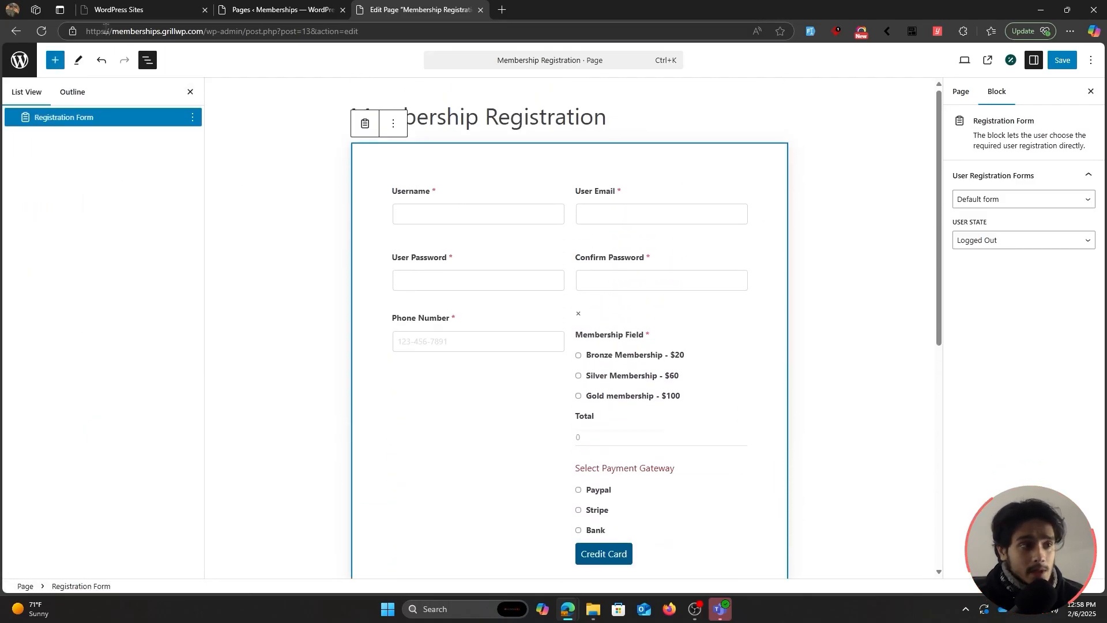
click(55, 60)
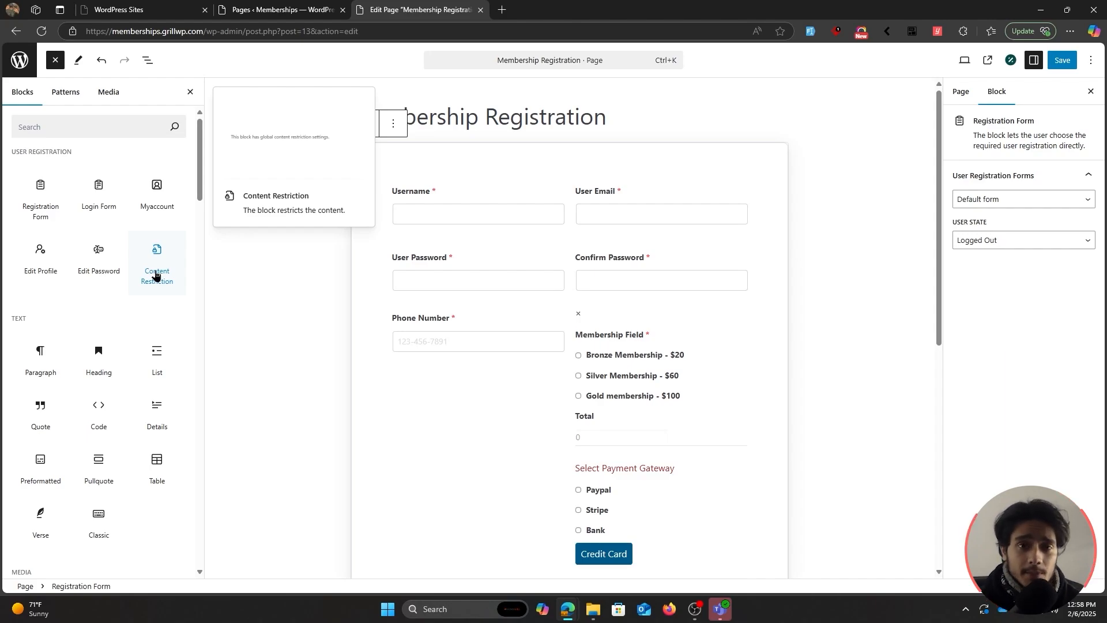
click(1059, 64)
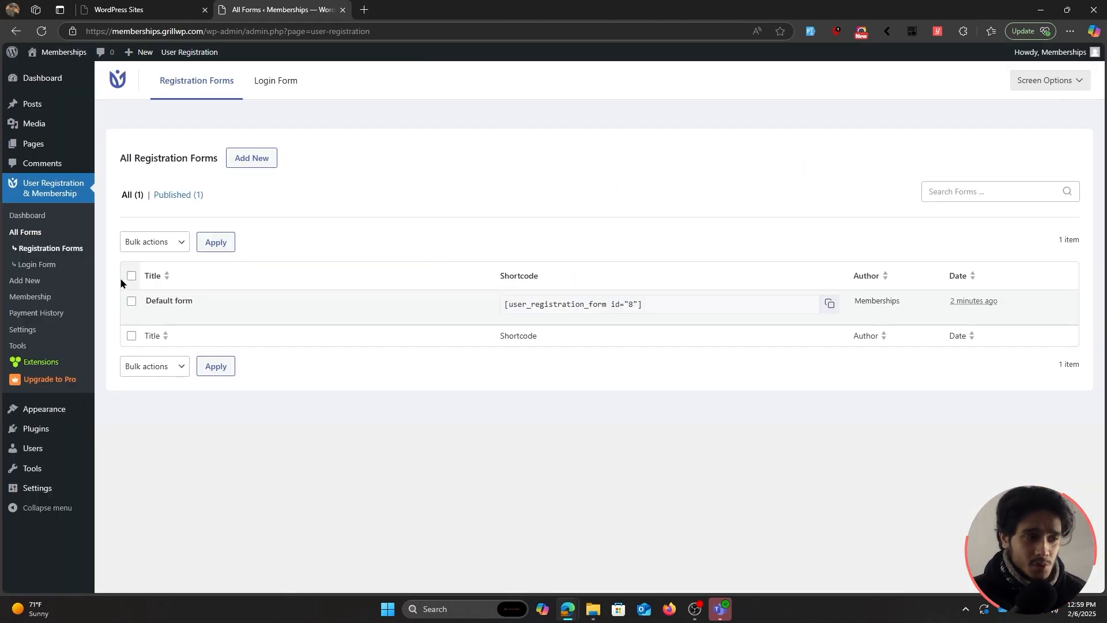
Open the Login Form's general settings and try the Bordered and Flat templates.
click(34, 266)
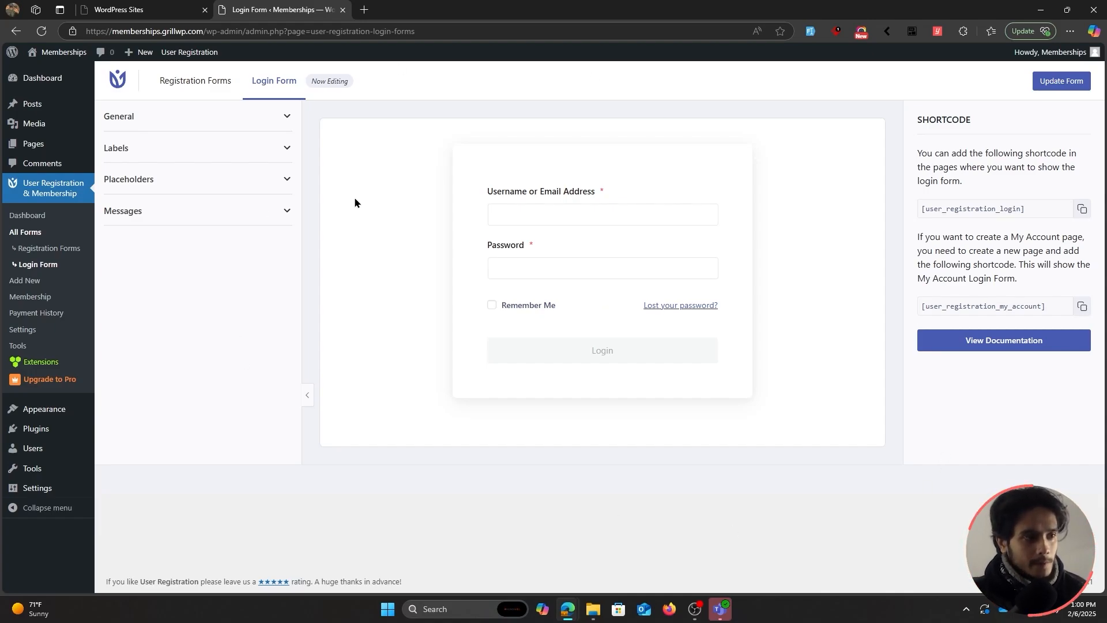
click(253, 122)
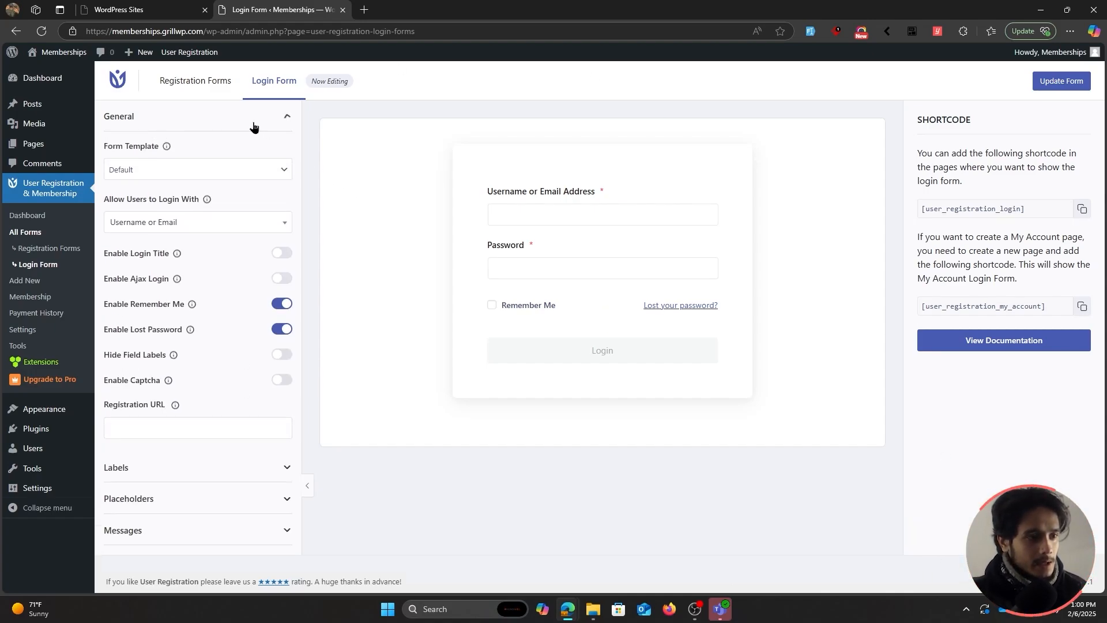
click(234, 168)
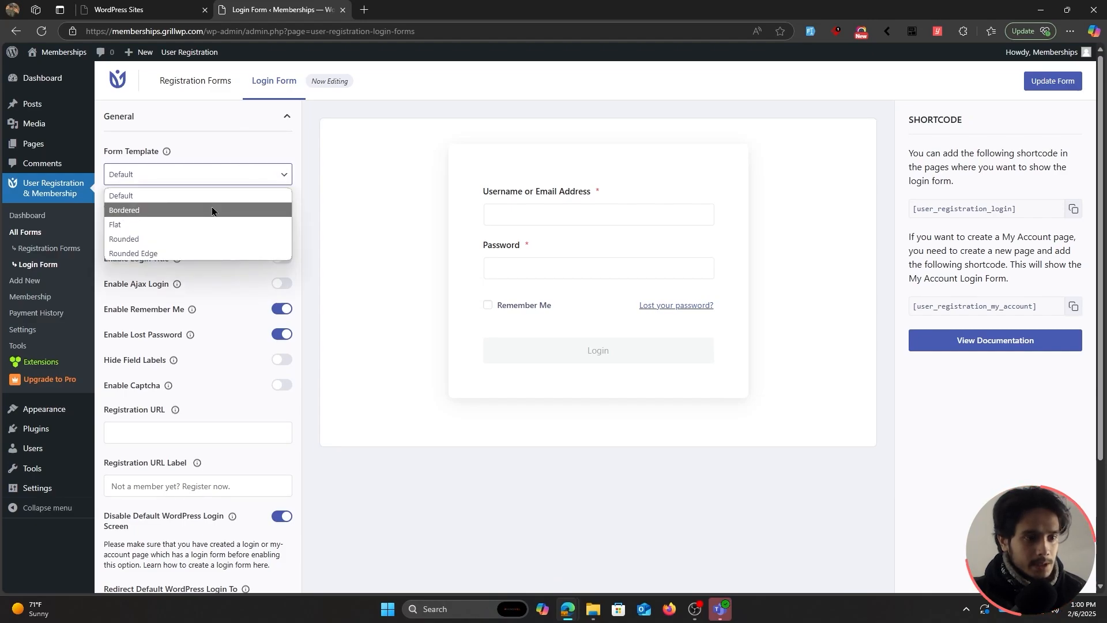
click(212, 210)
click(210, 178)
click(192, 224)
Try Rounded and Rounded Edge, set the template back to Default, keep Username or Email login.
click(192, 177)
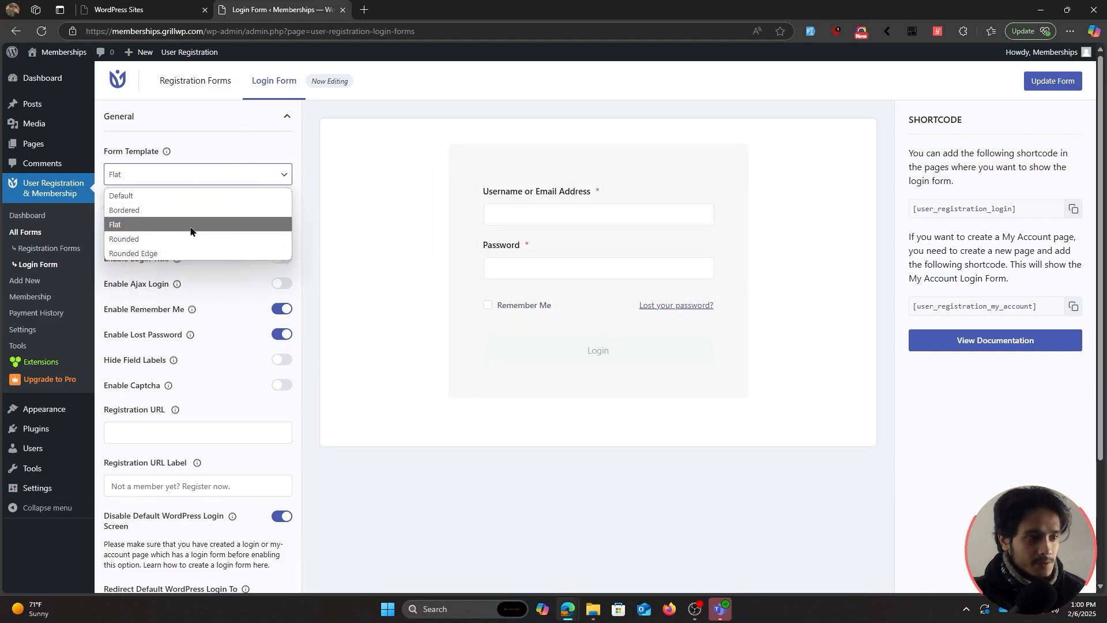
click(193, 237)
click(194, 181)
click(173, 254)
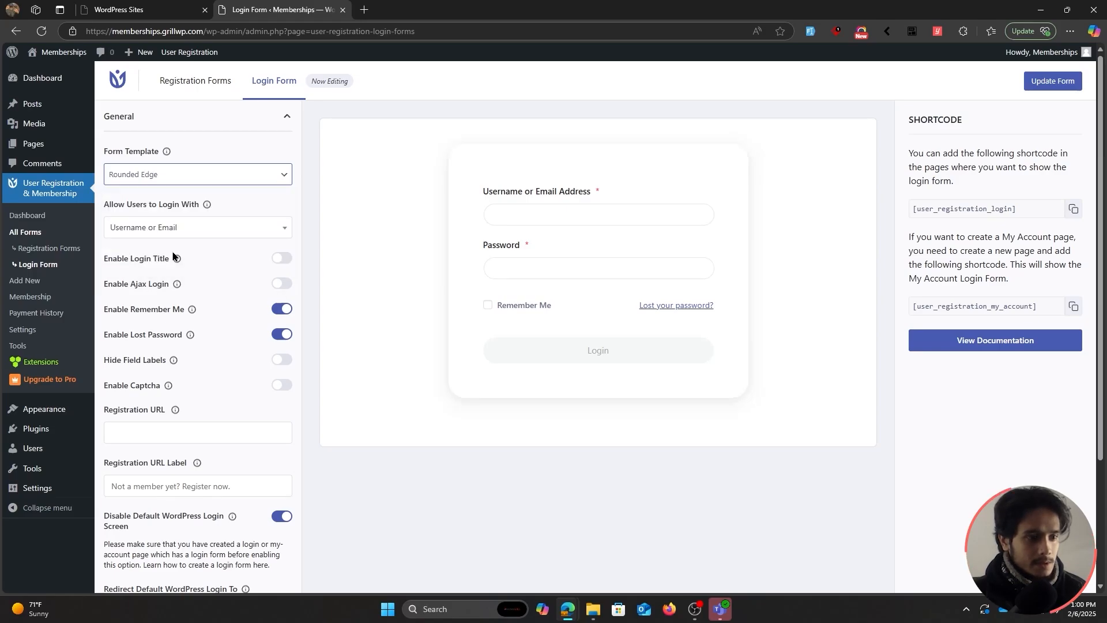
click(196, 178)
click(170, 200)
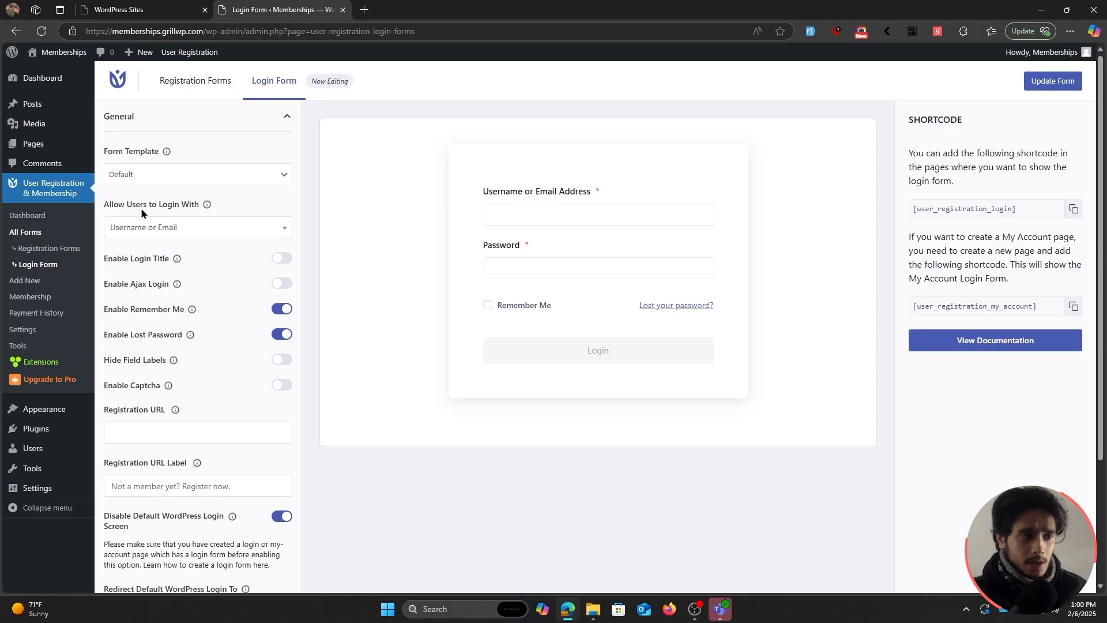
click(183, 230)
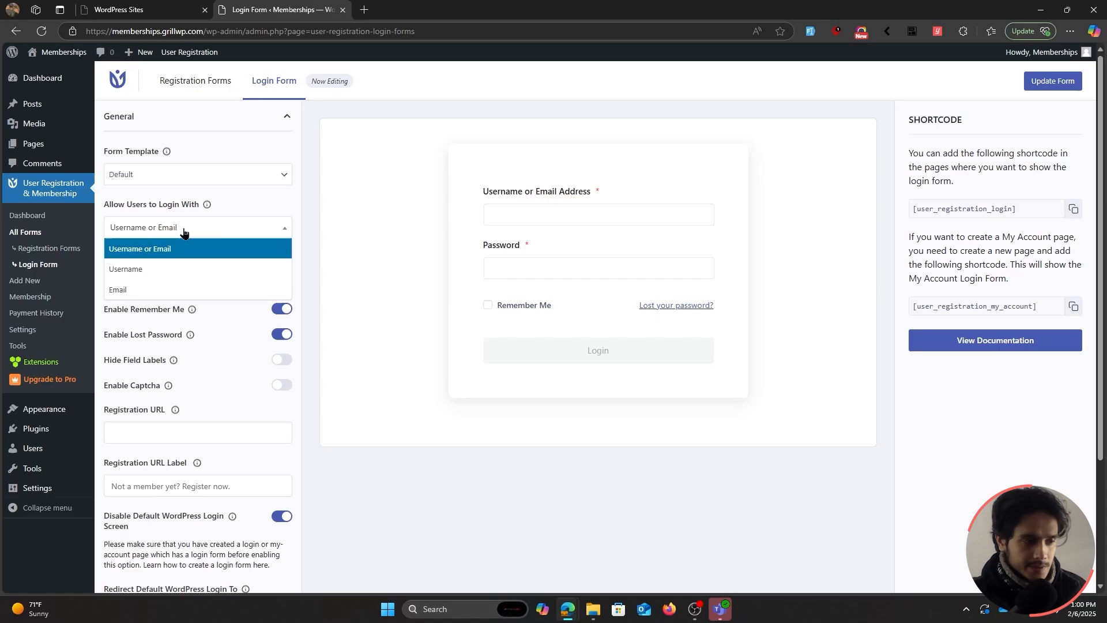
click(183, 230)
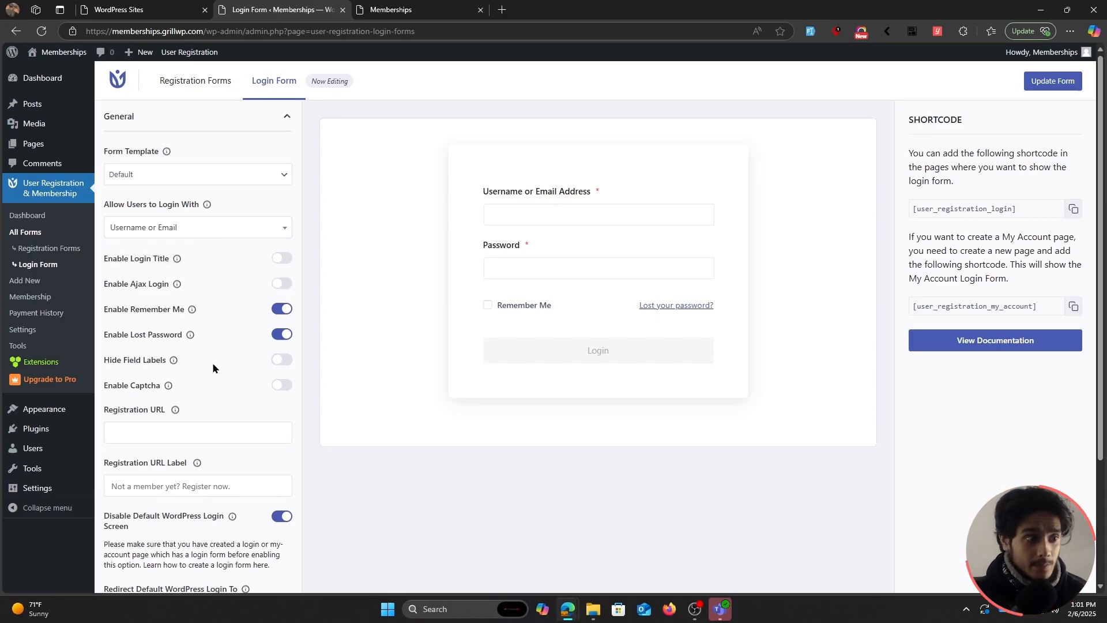
Try enabling captcha on the login form, then switch it back off.
click(279, 385)
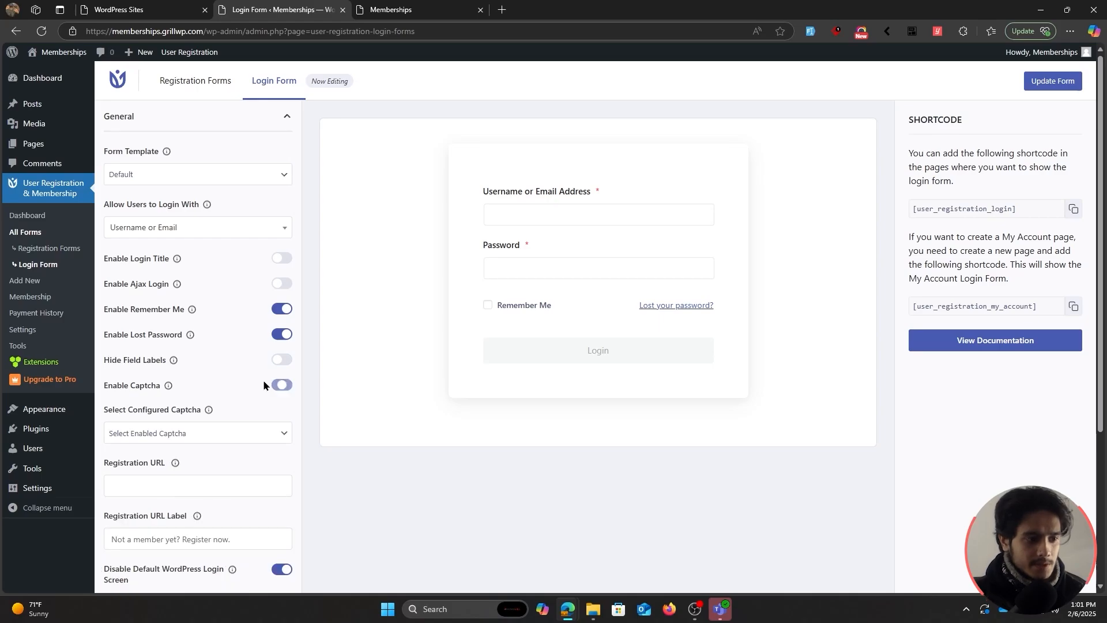
scroll(221, 372, down, 1)
click(226, 374)
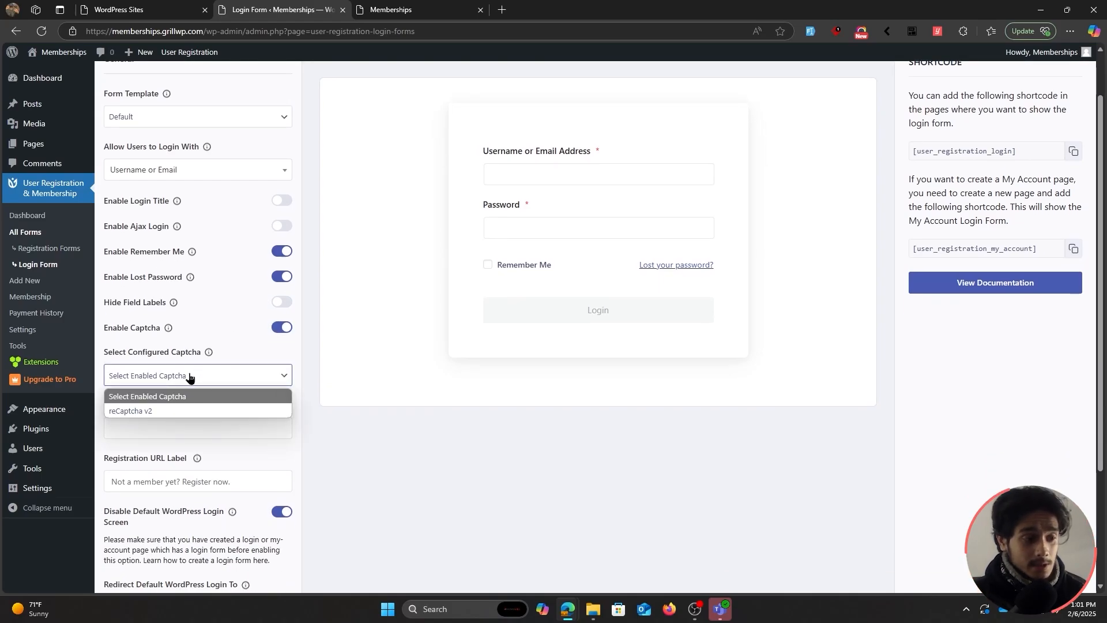
click(233, 374)
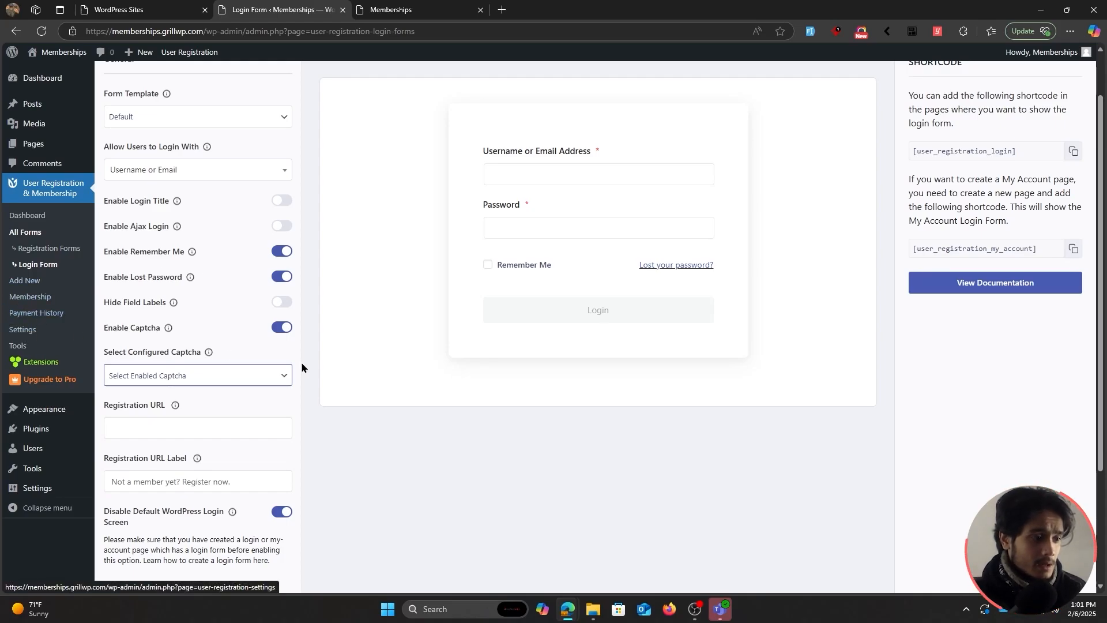
click(282, 328)
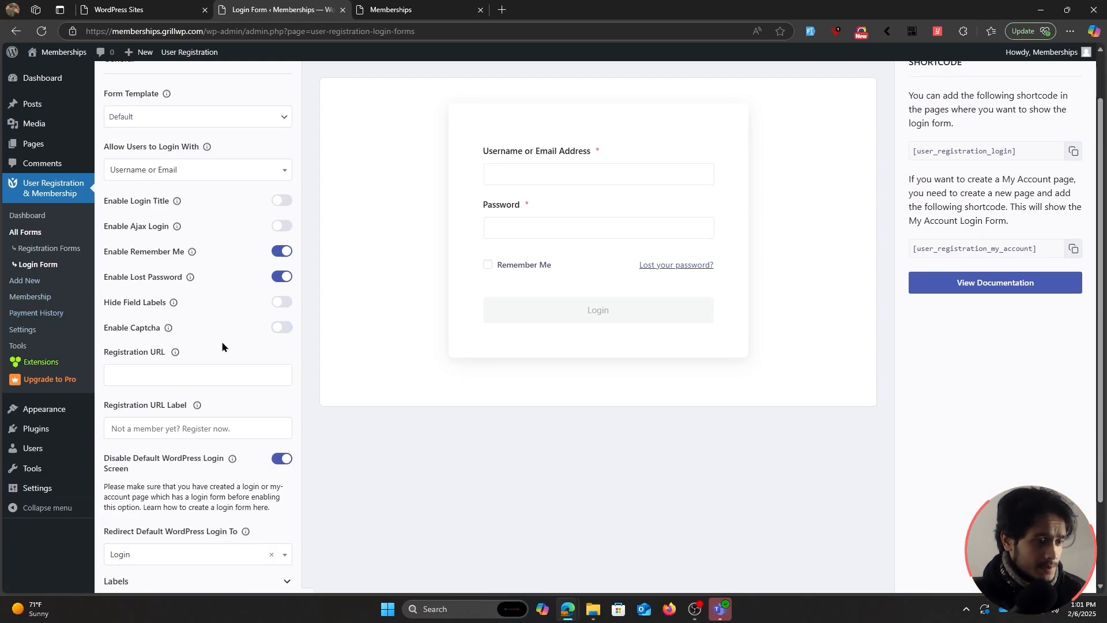
scroll(220, 403, up, 1)
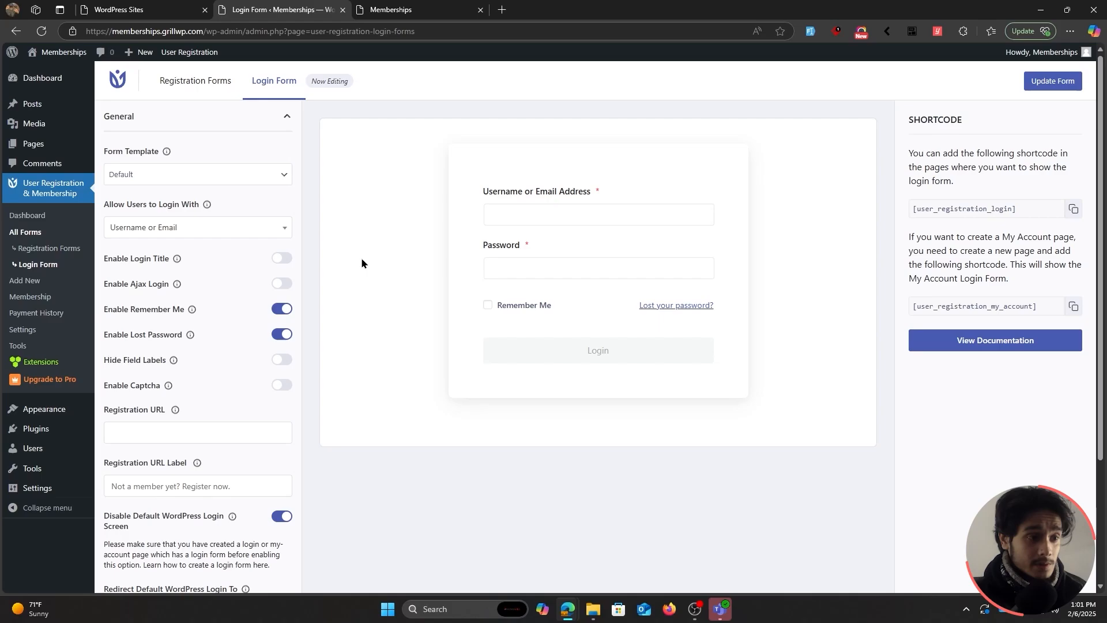
Copy the Membership Registration page URL into the login form's Registration URL field.
click(420, 10)
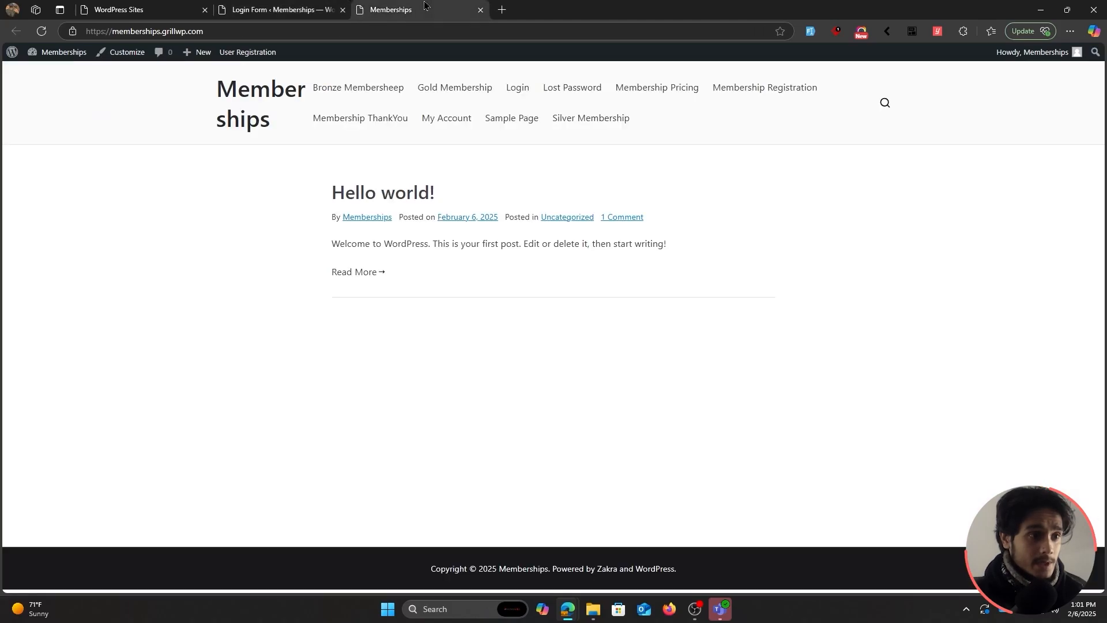
click(741, 92)
key(ctrl+l)
key(ctrl+c)
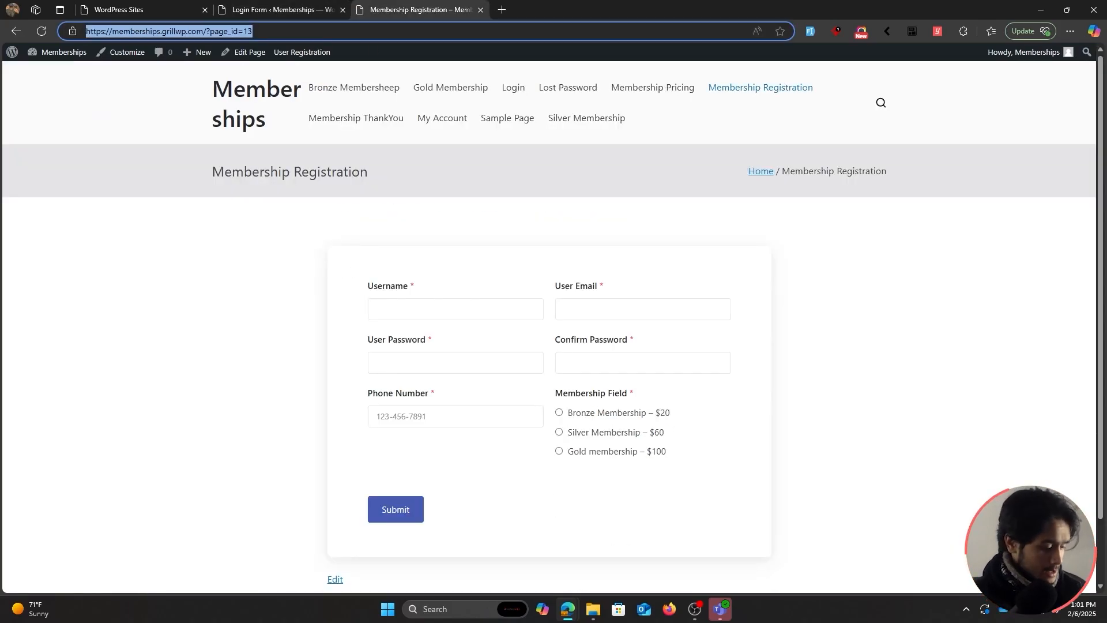
click(326, 8)
click(175, 432)
key(ctrl+v)
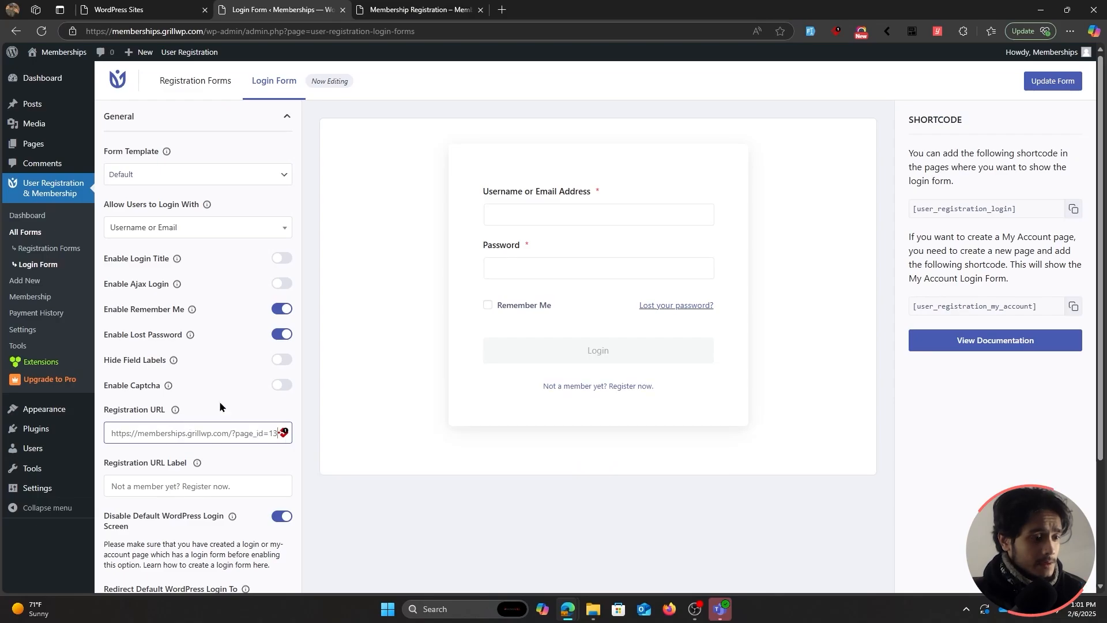
scroll(219, 404, down, 1)
click(246, 426)
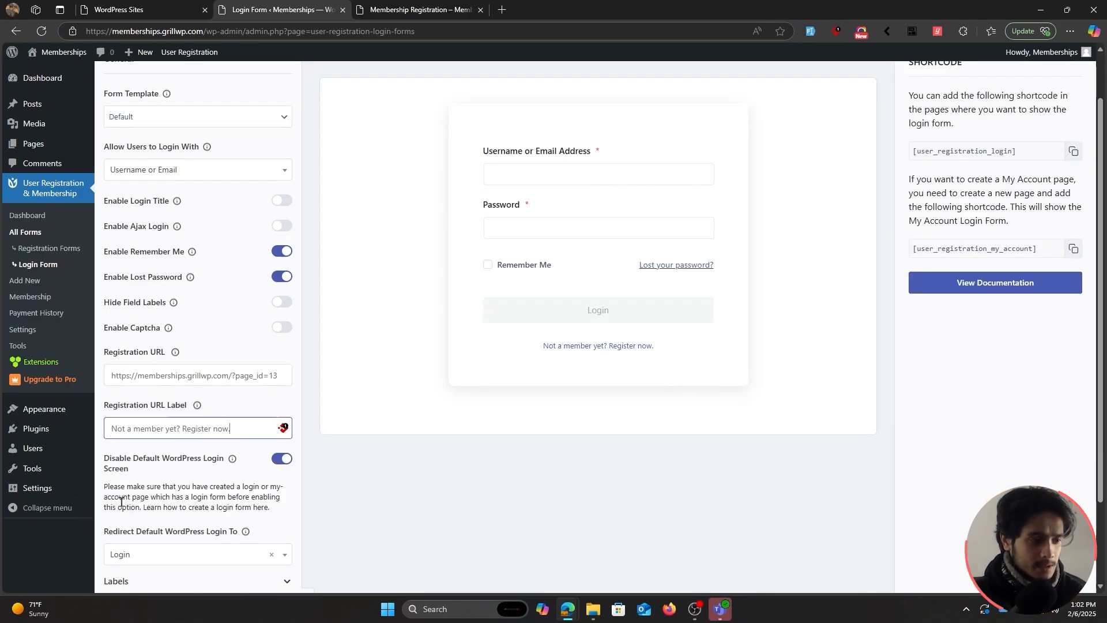
Review the Labels, Placeholders and Messages settings, then show the Membership Registration page.
scroll(192, 482, down, 2)
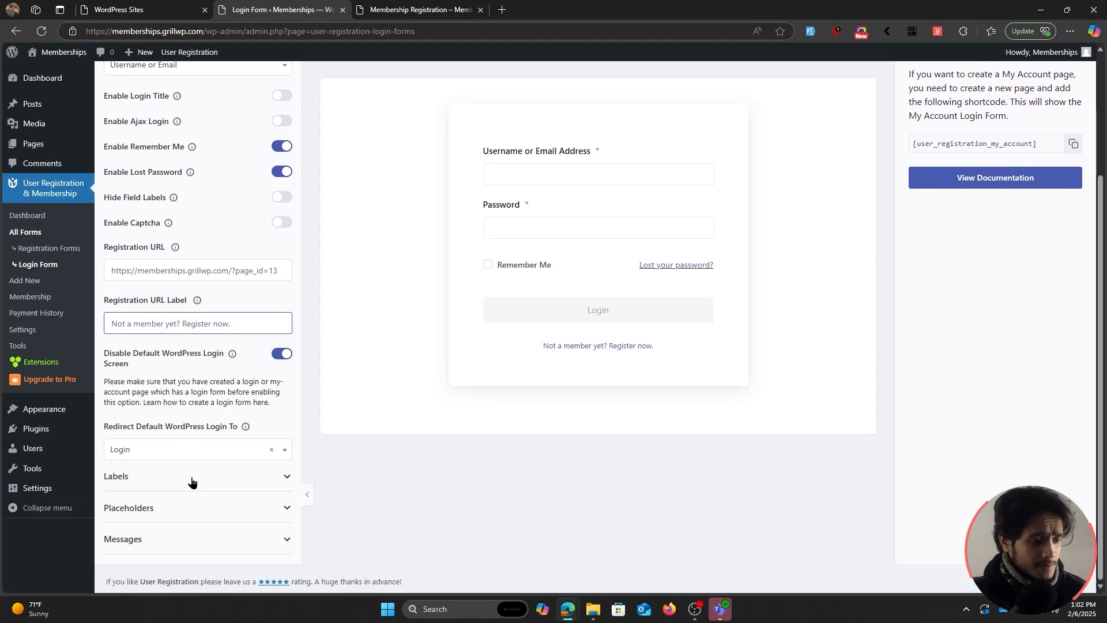
click(192, 477)
scroll(191, 481, down, 2)
scroll(191, 479, down, 2)
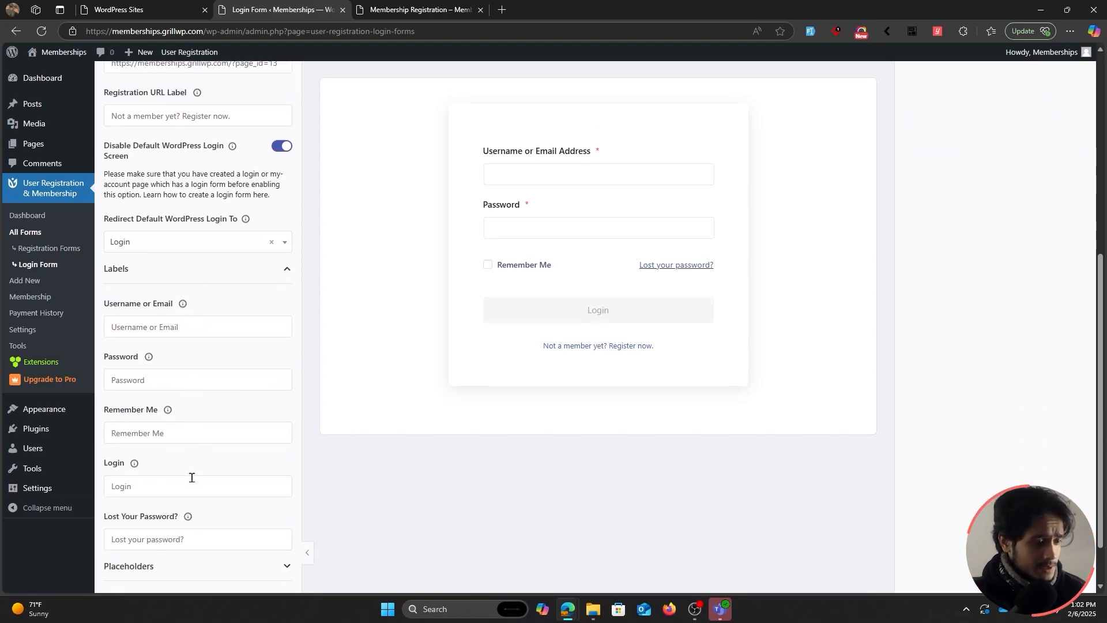
scroll(191, 477, down, 2)
click(190, 507)
scroll(188, 522, down, 2)
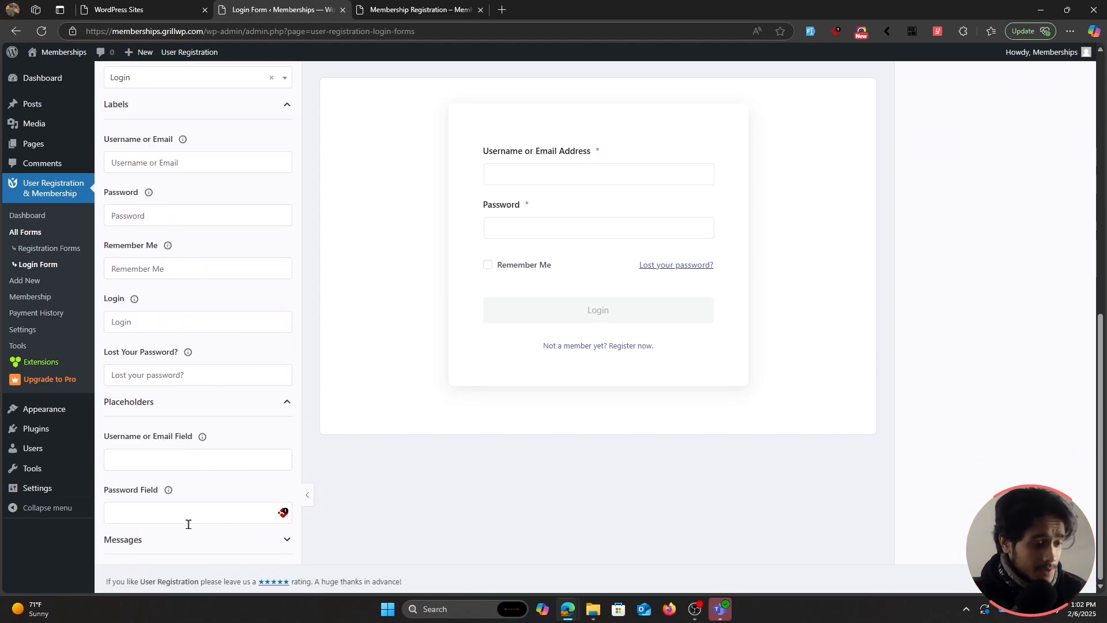
click(197, 541)
scroll(217, 525, down, 4)
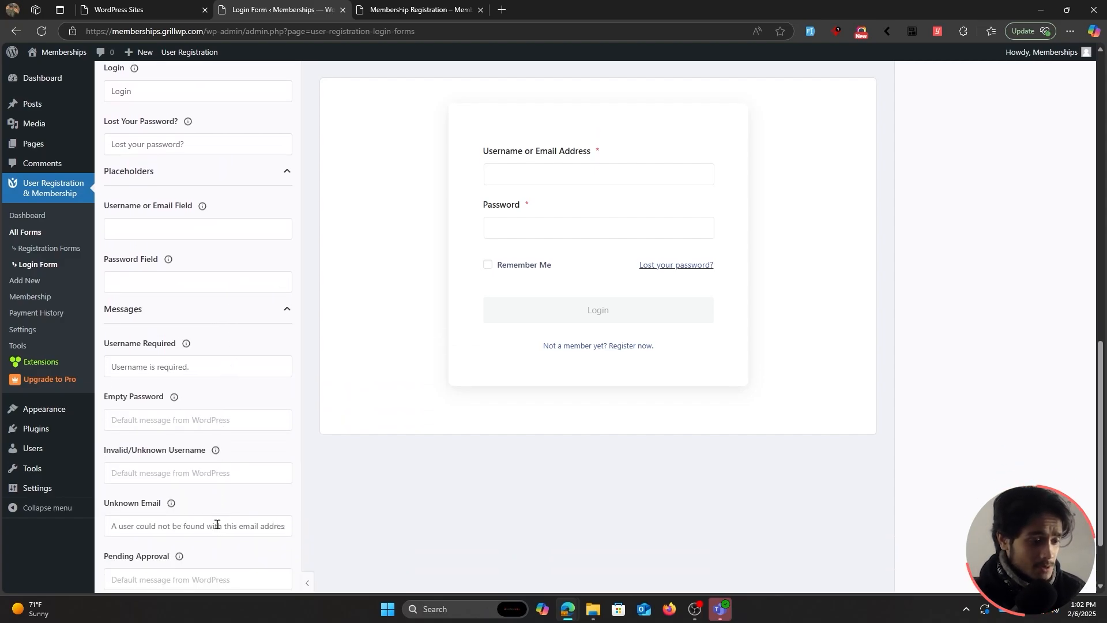
scroll(217, 524, down, 2)
scroll(217, 523, up, 10)
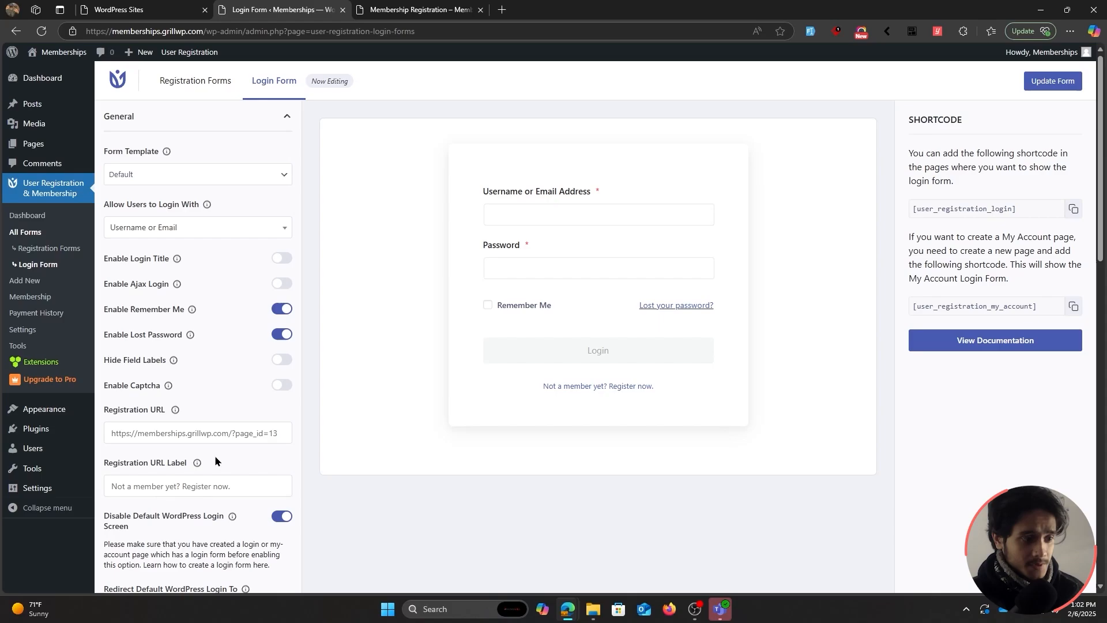
click(421, 10)
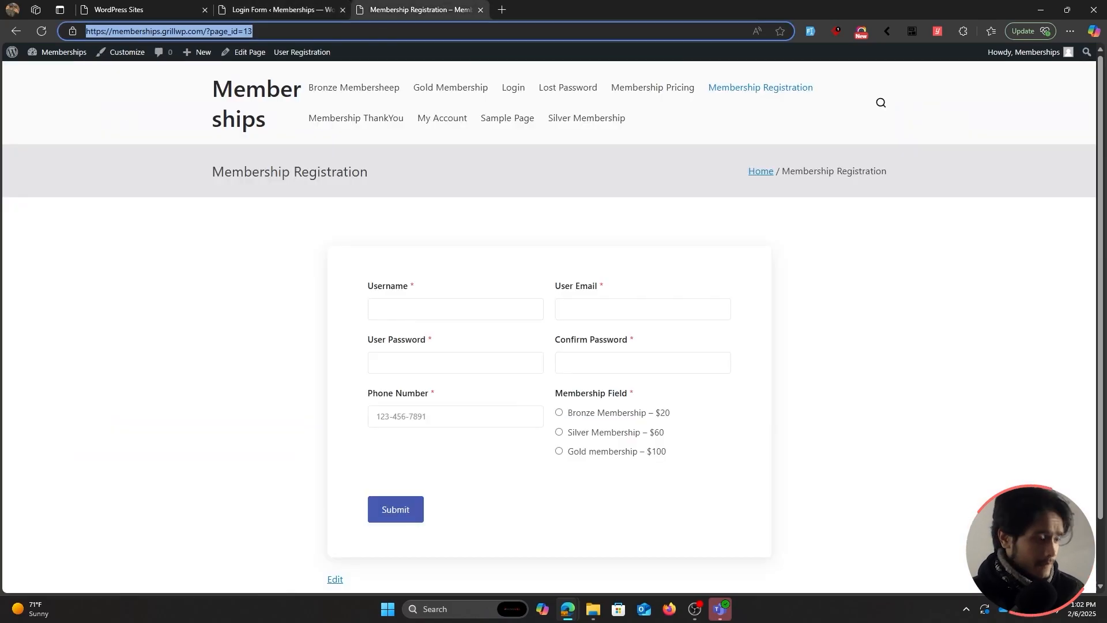
Load the registration page address in a new private window.
click(201, 377)
key(ctrl+shift+n)
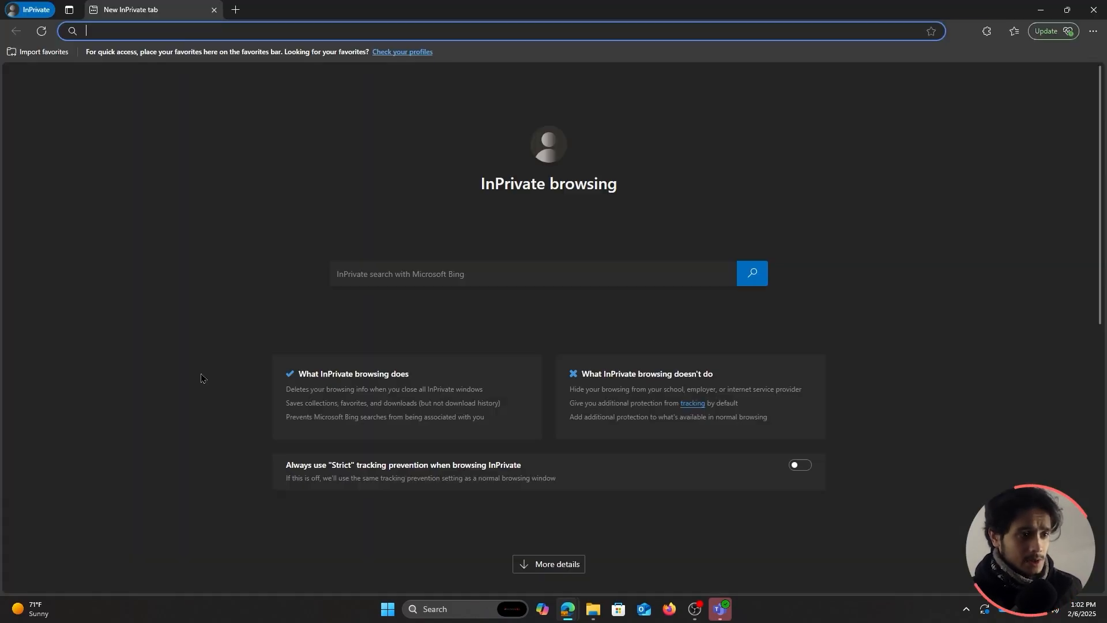
key(ctrl+v)
text(\)
key(Return)
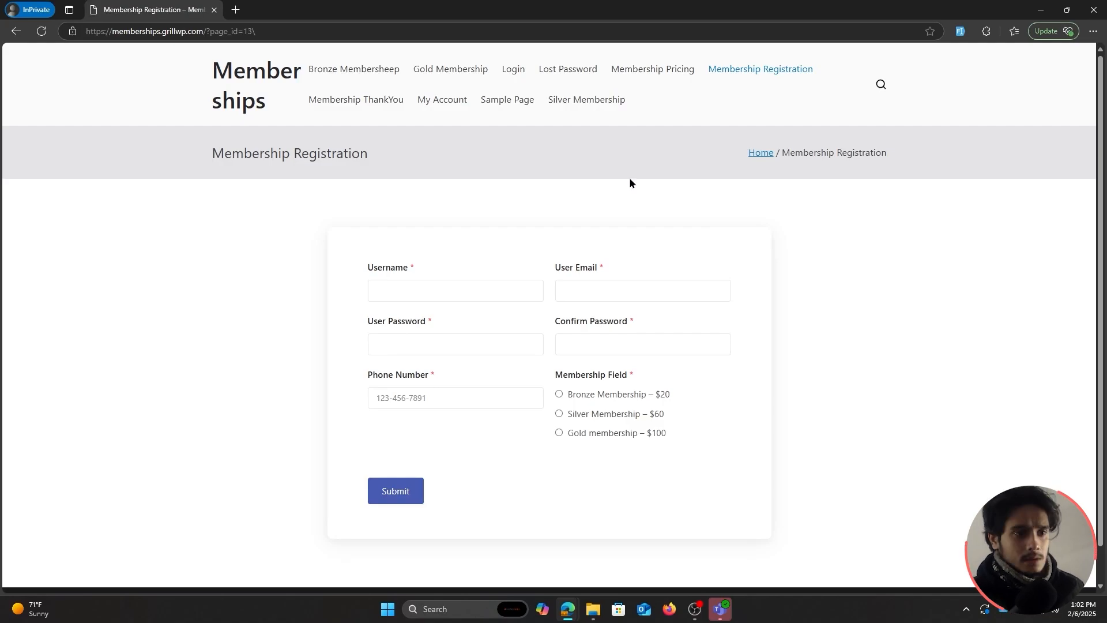
On the site's Login page, enter a test username and password.
click(511, 70)
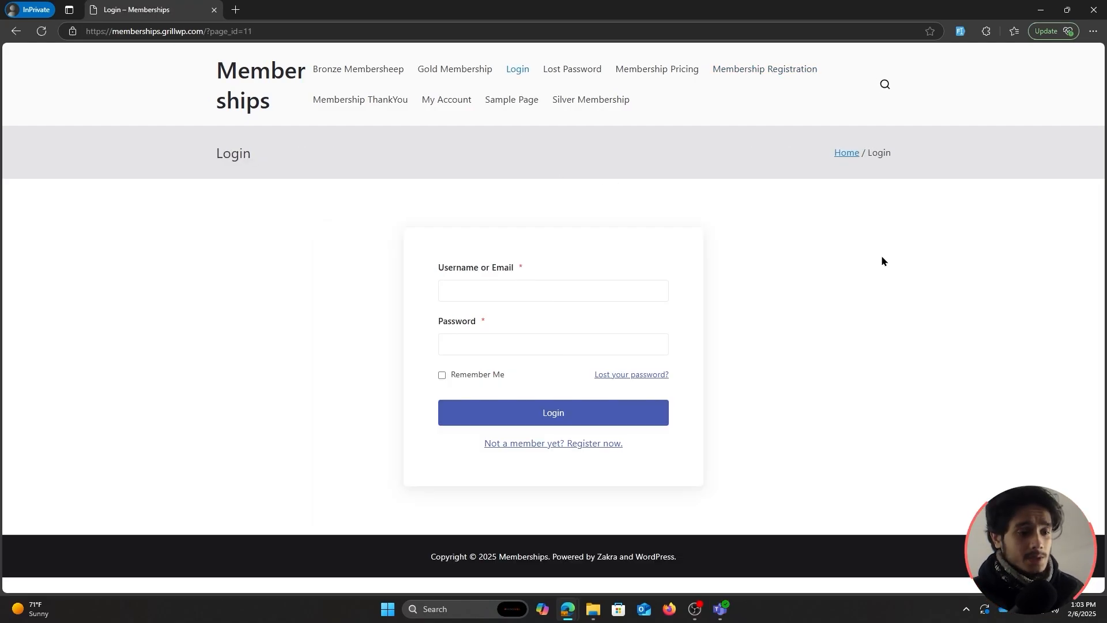
click(481, 289)
text(hnshn)
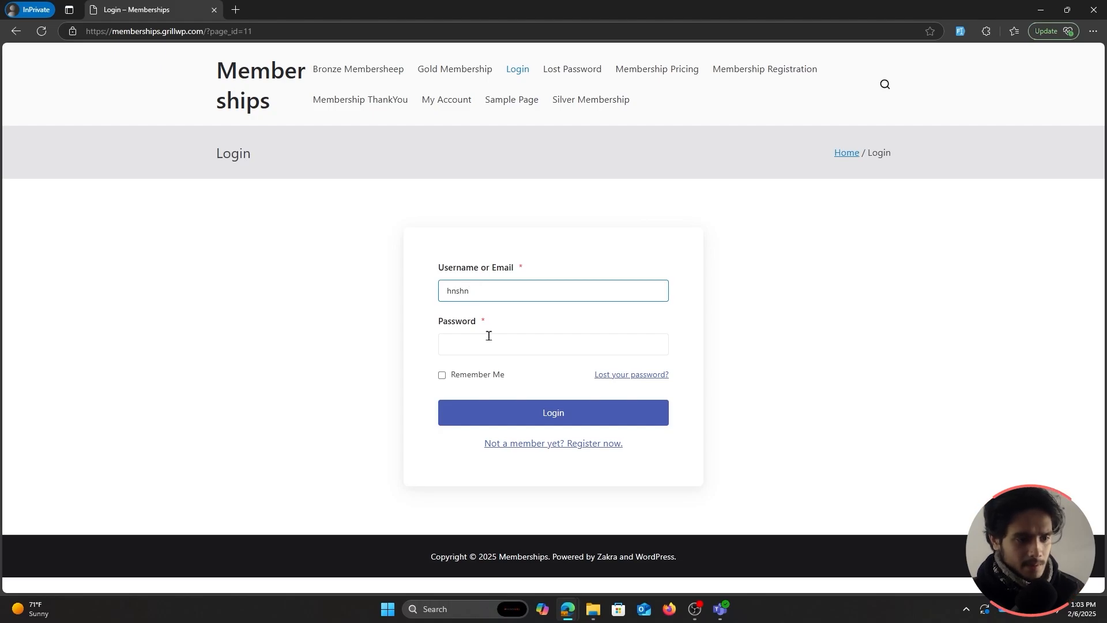
text(a)
click(489, 336)
text(•••)
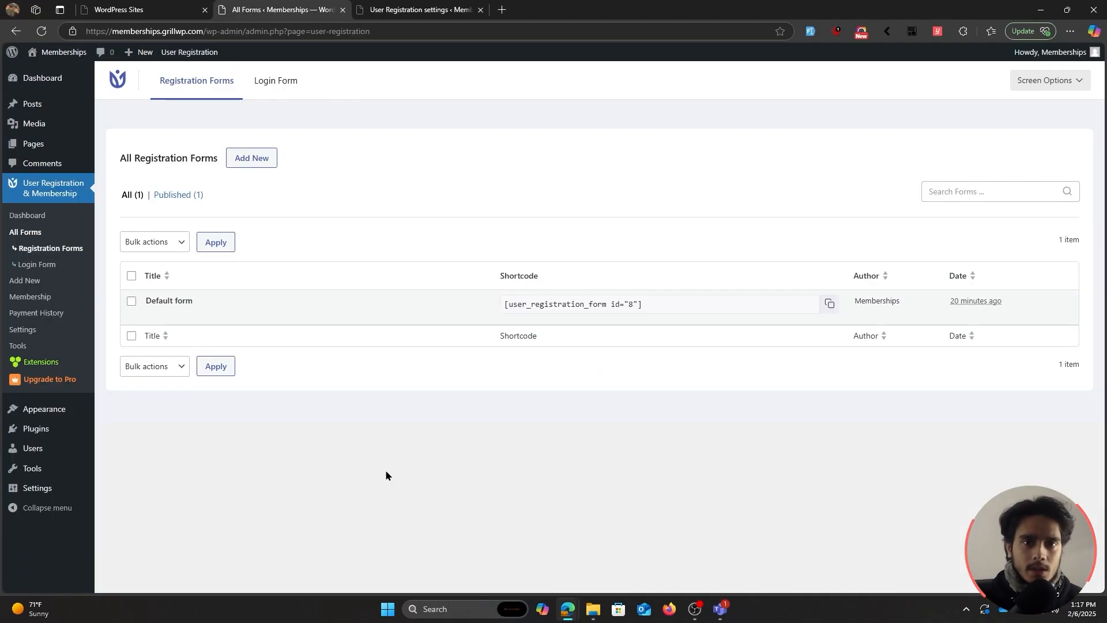
Glance at the membership plans, then return to registration forms and open the Login Form editor.
click(30, 296)
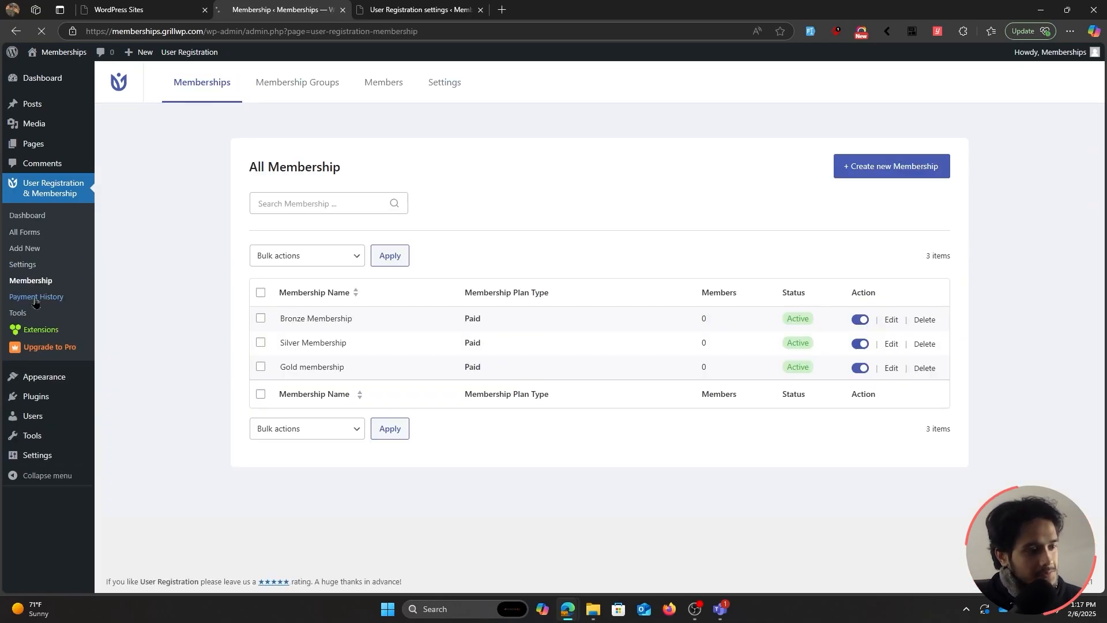
click(51, 233)
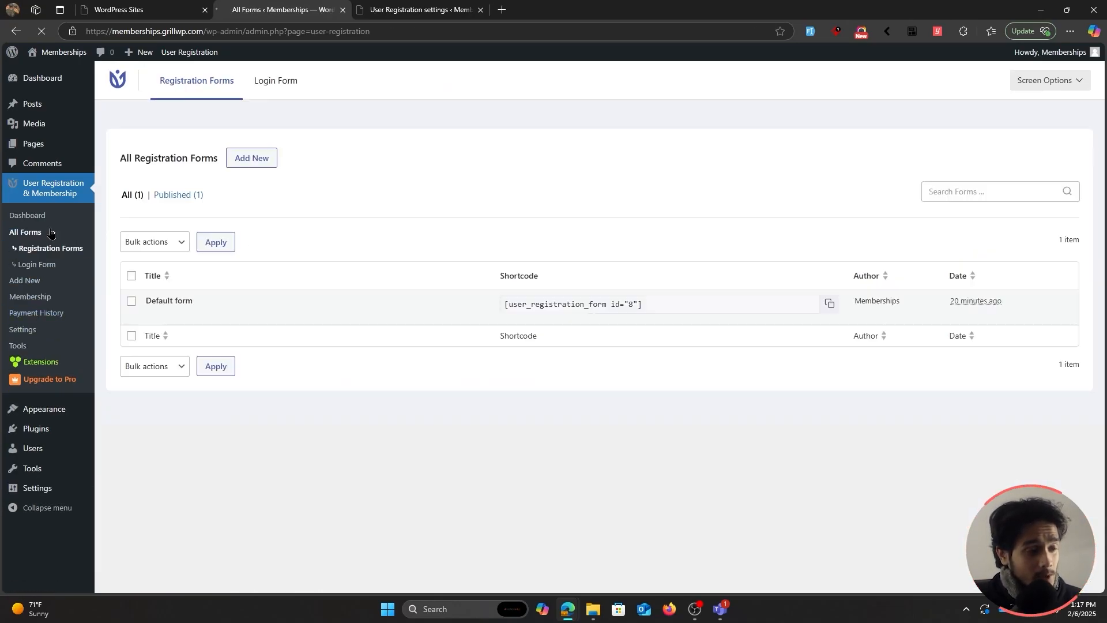
click(58, 265)
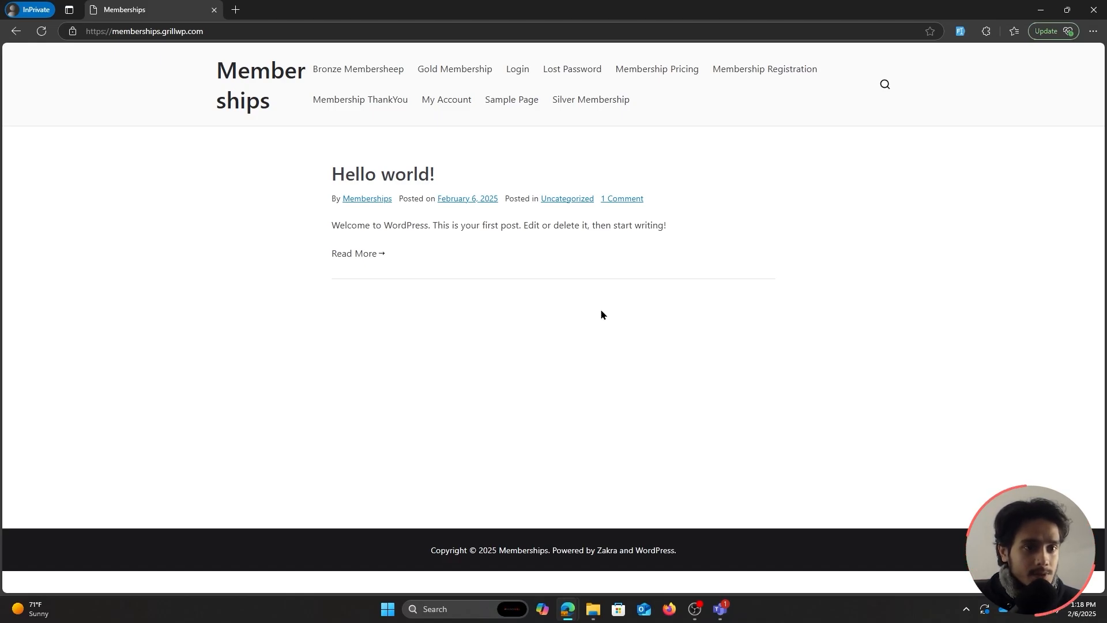
Fake Filler the Membership Registration form, choose Gold membership with PayPal, and submit.
click(761, 69)
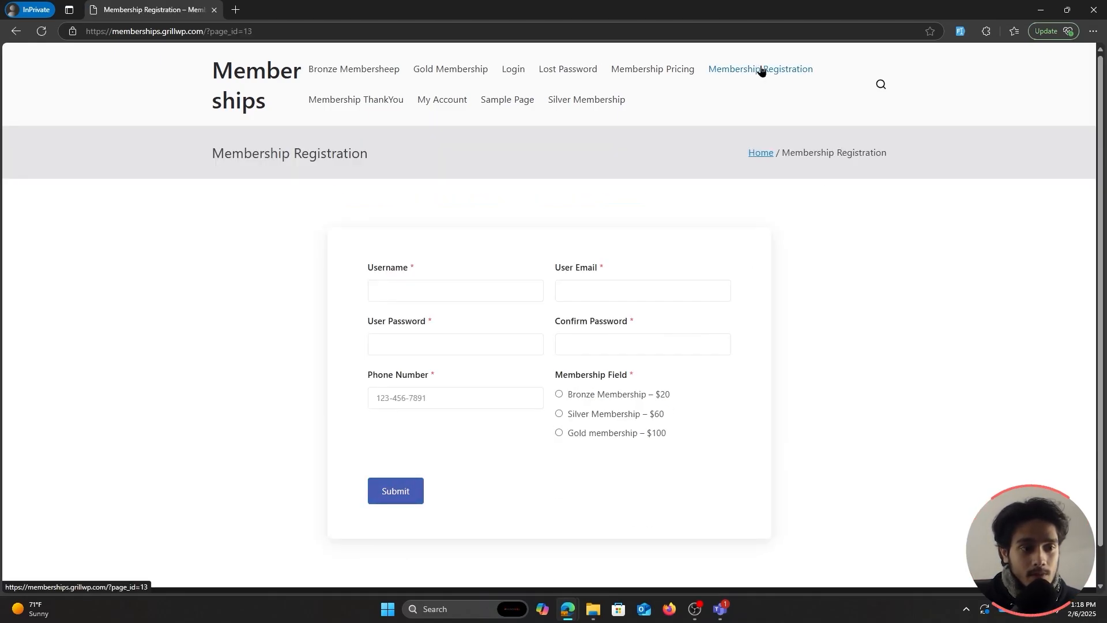
click(482, 294)
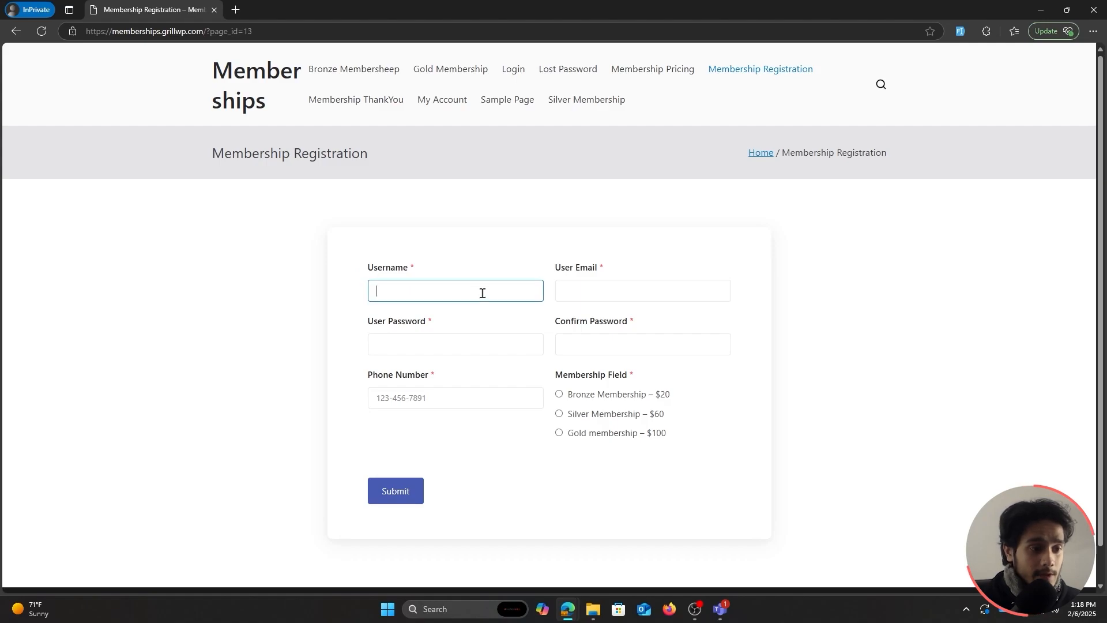
click(961, 32)
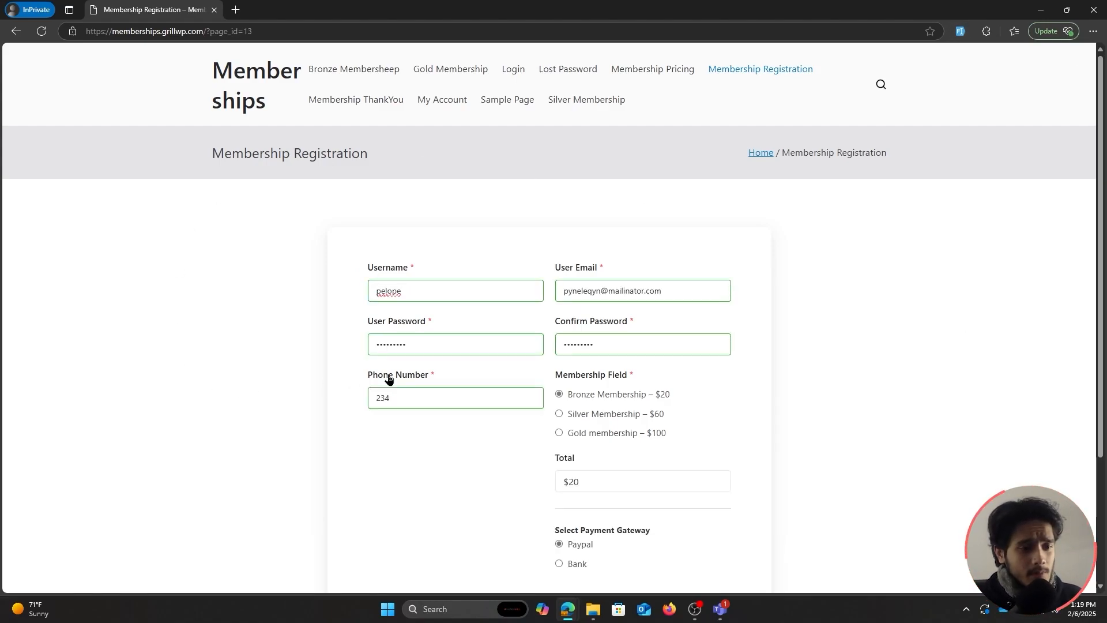
click(560, 414)
scroll(790, 378, down, 1)
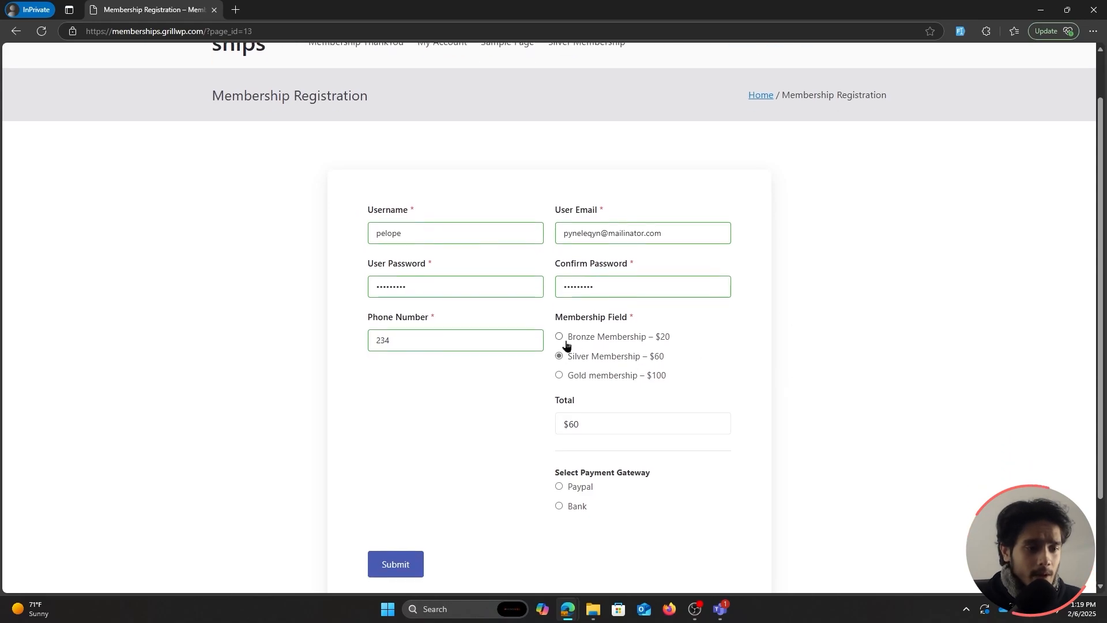
click(559, 375)
scroll(703, 380, down, 1)
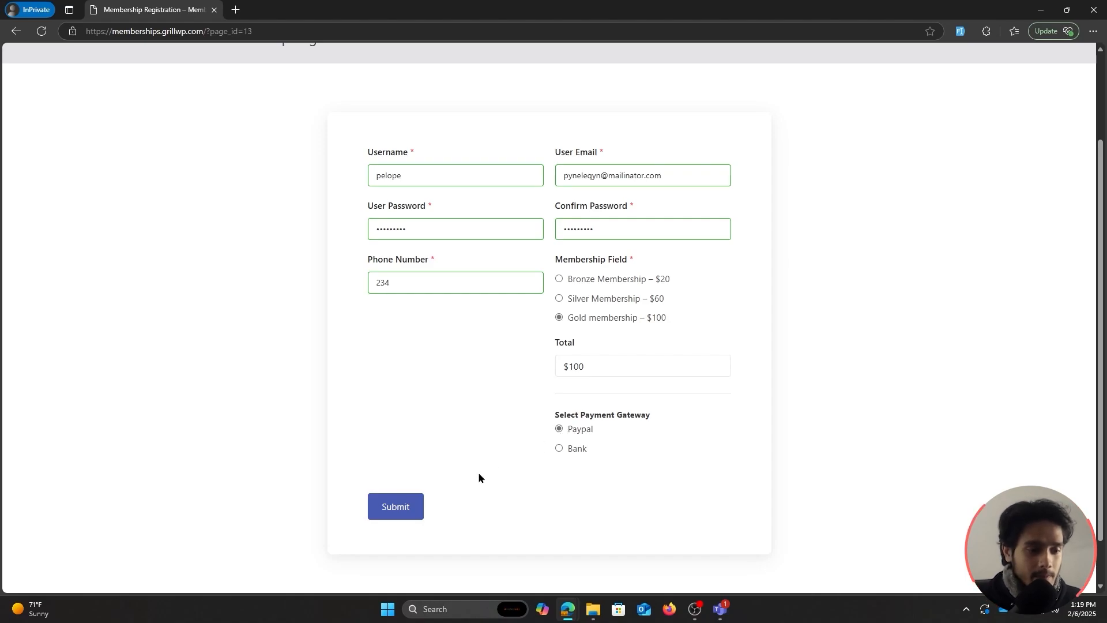
click(410, 507)
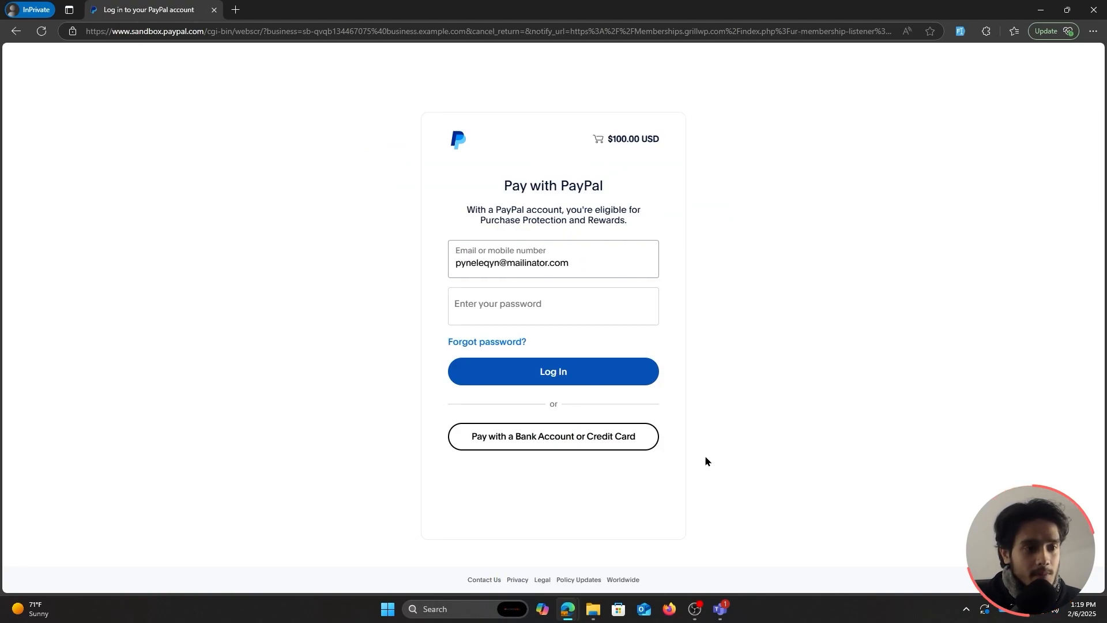
Type a password at PayPal's login, close the private window, and open Payment History.
click(575, 311)
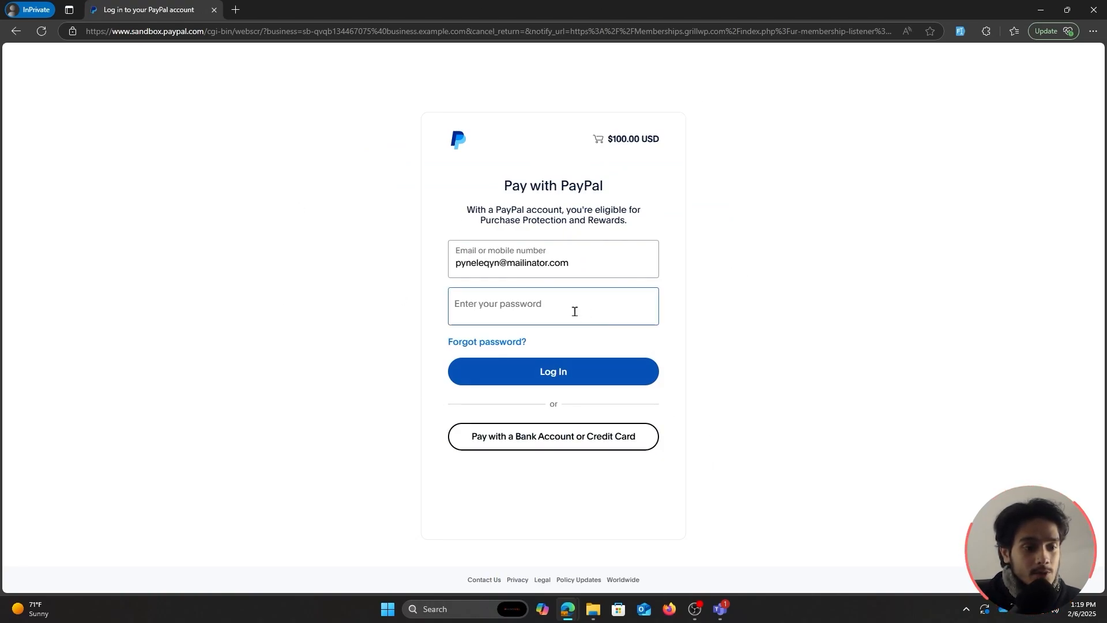
click(574, 311)
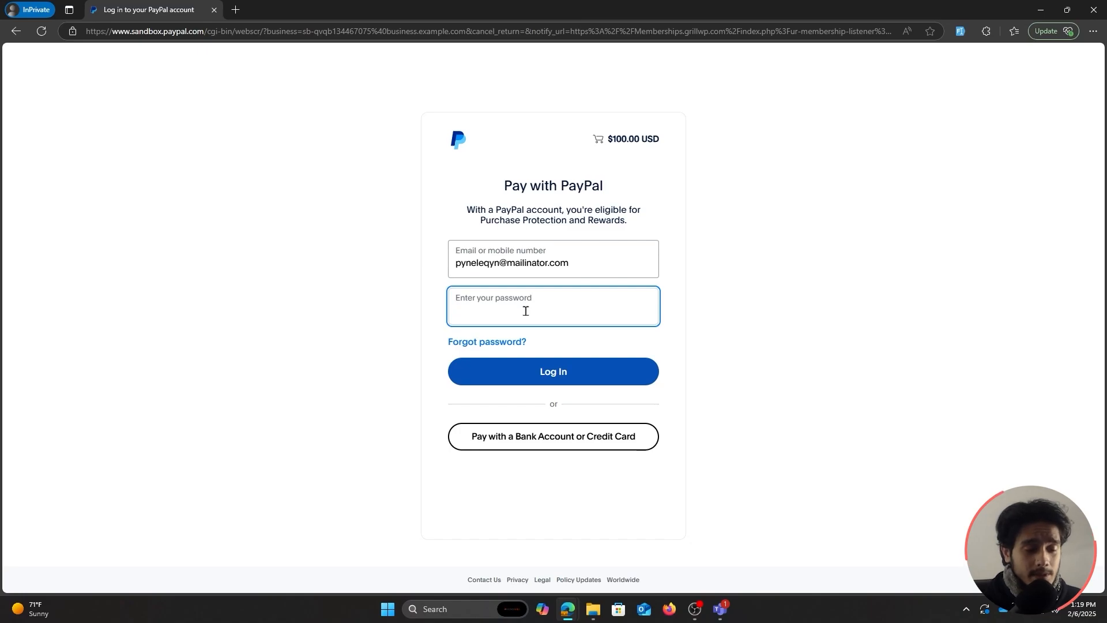
text(•••••••••••)
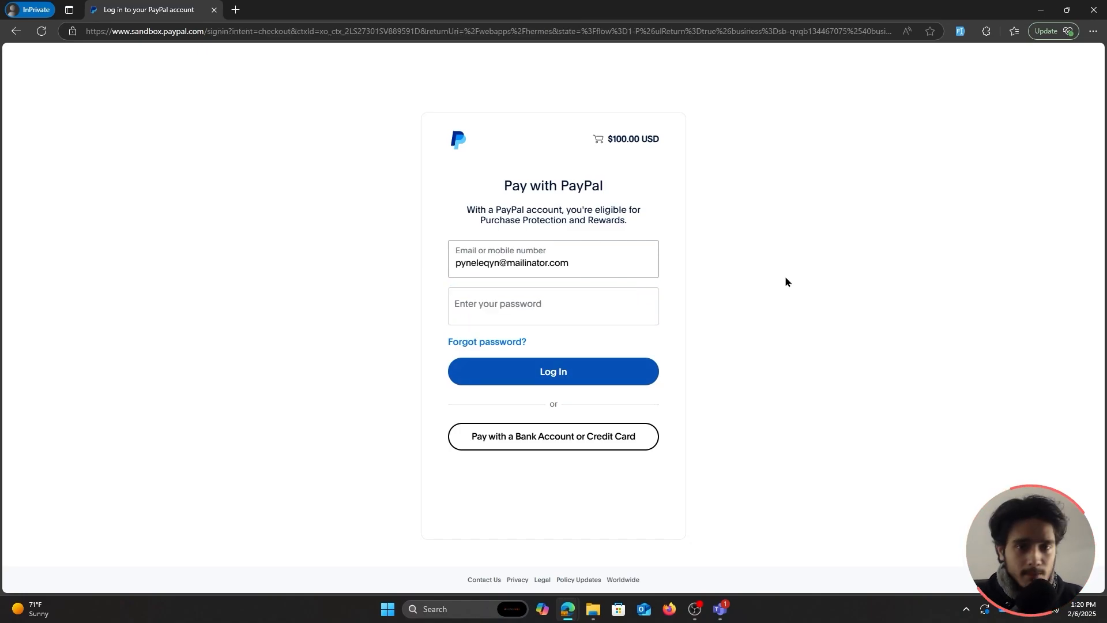
click(1084, 17)
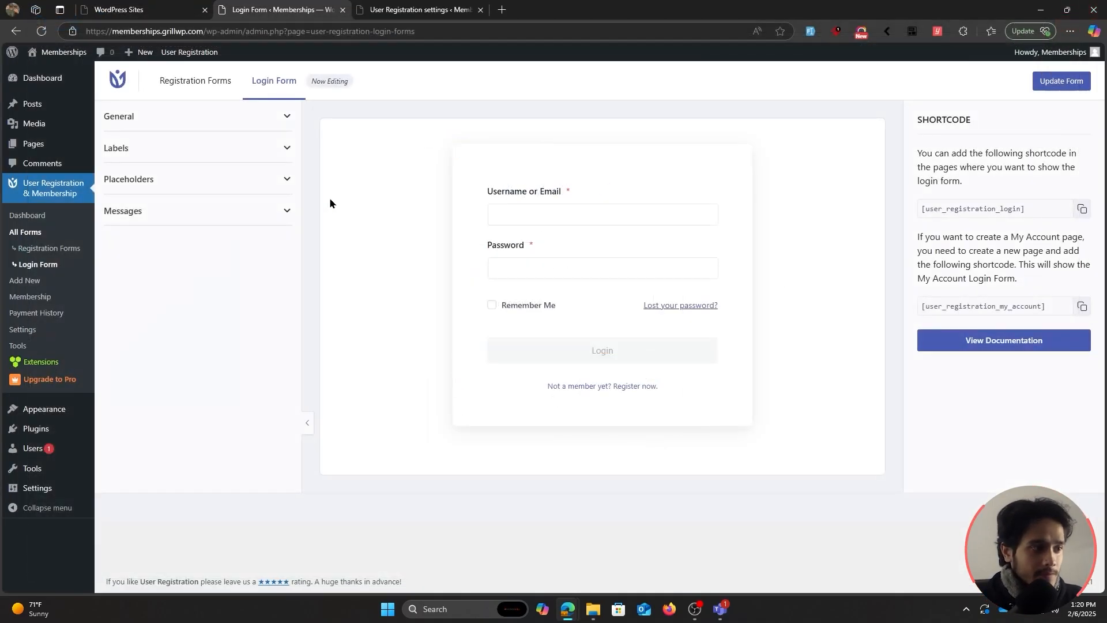
click(57, 314)
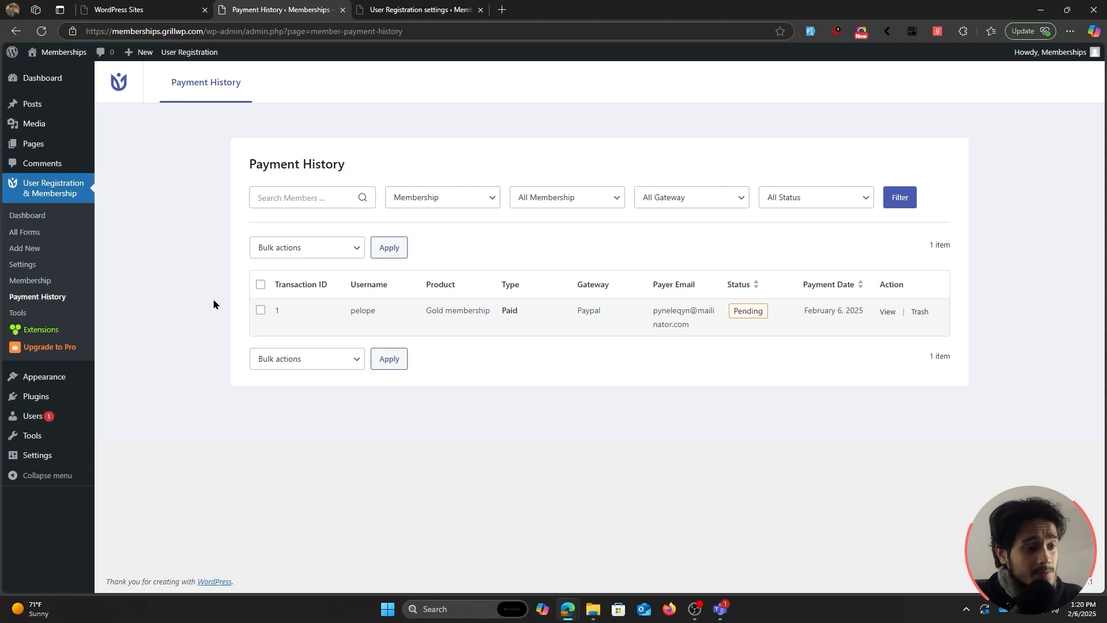
drag(214, 304, 622, 317)
click(605, 350)
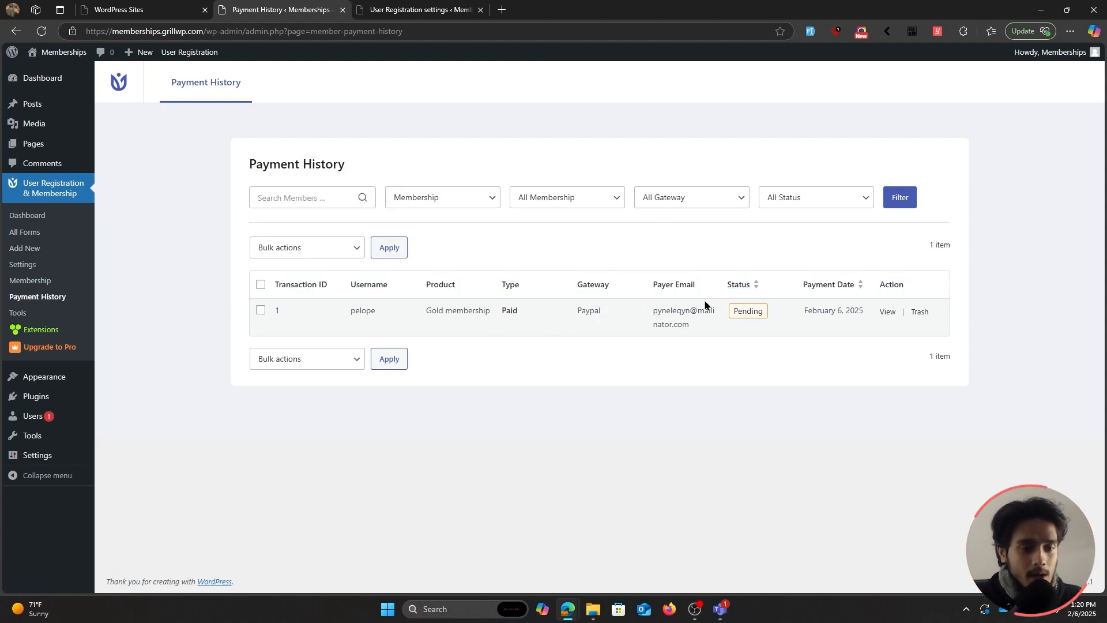
drag(762, 310, 733, 316)
click(763, 350)
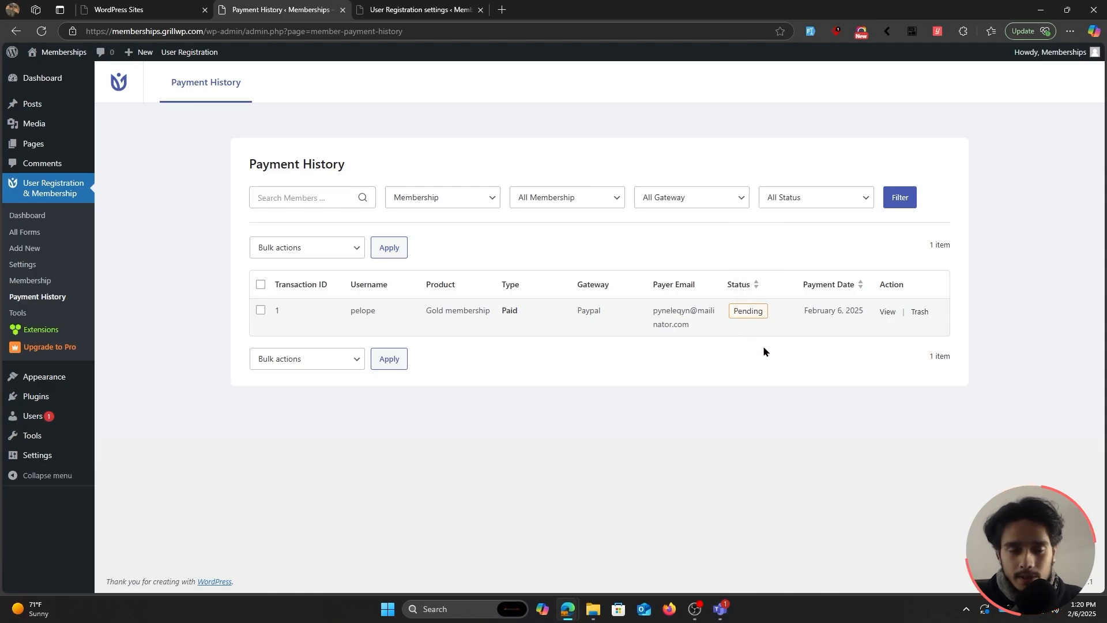
click(885, 315)
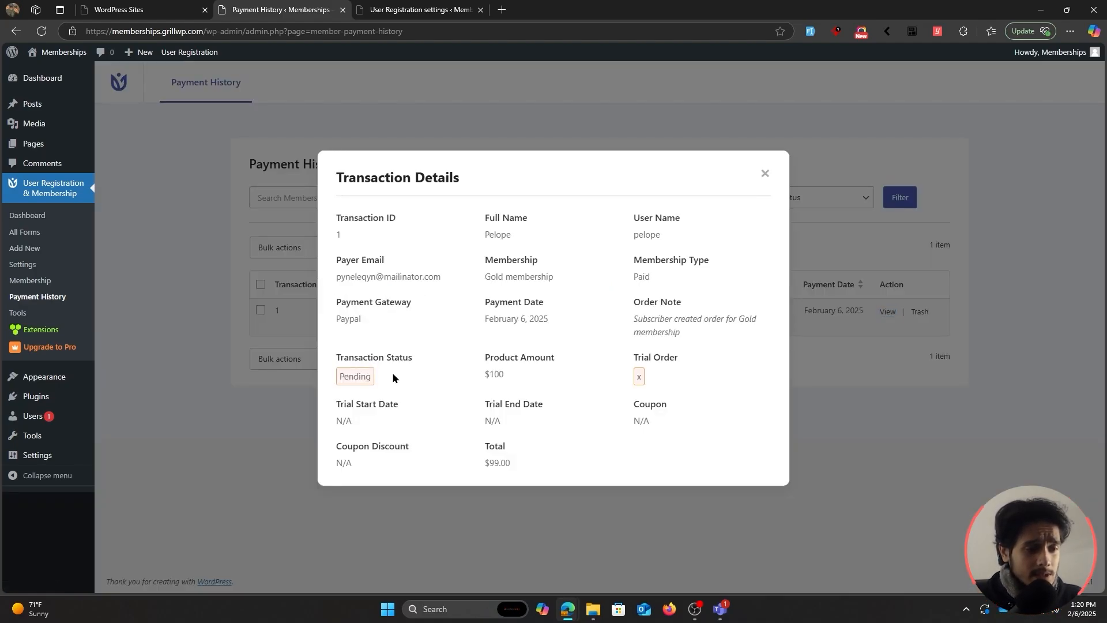
click(765, 175)
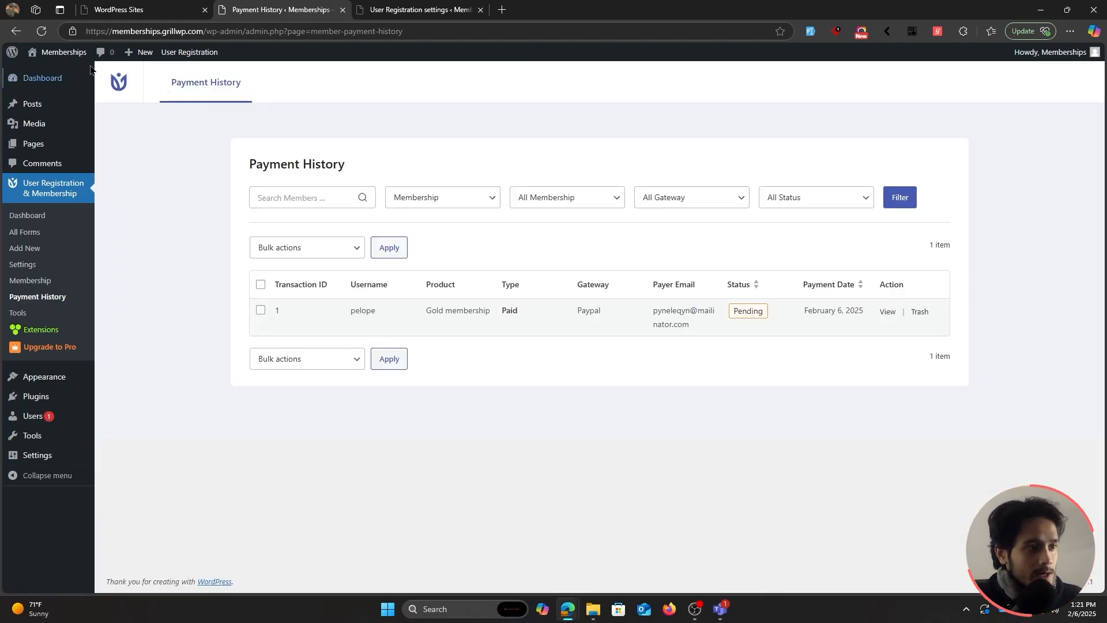
Load the membership site's home page in a new private window.
key(ctrl+shift+n)
text(https://memberships.grillwp.com/)
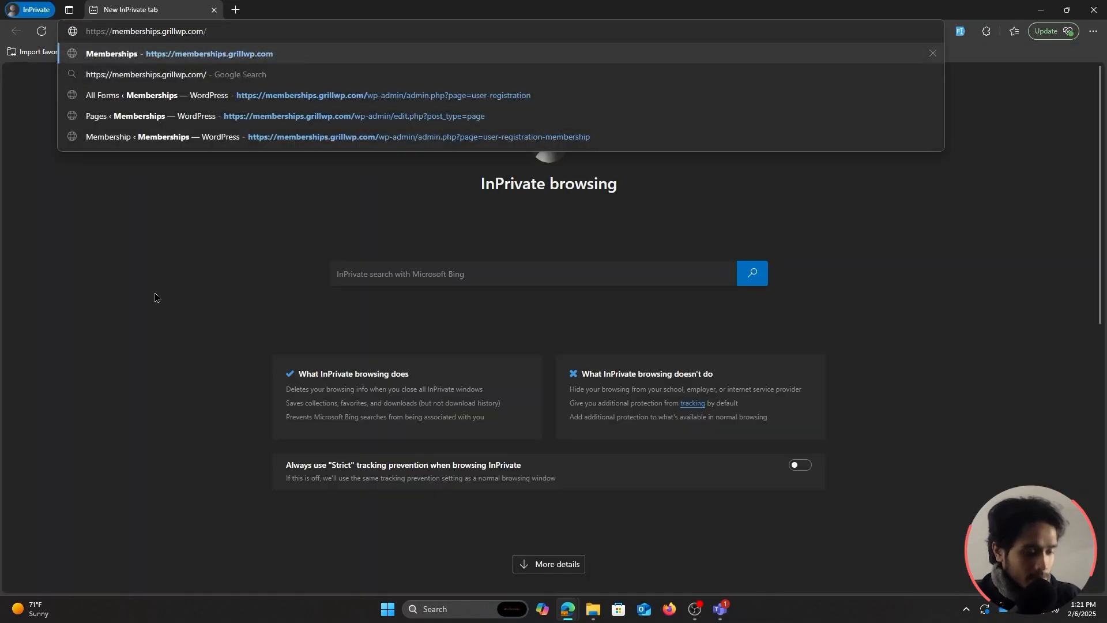
key(Return)
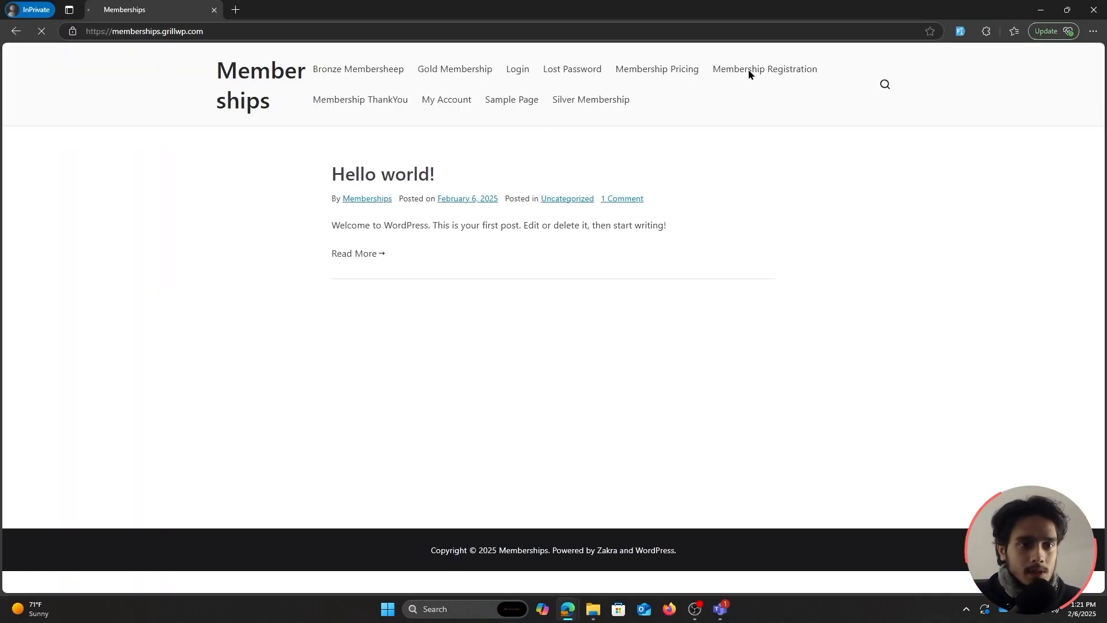
Register username 'test' with a test email, choosing Gold membership and Bank payment.
click(748, 69)
click(469, 284)
text(test)
click(608, 283)
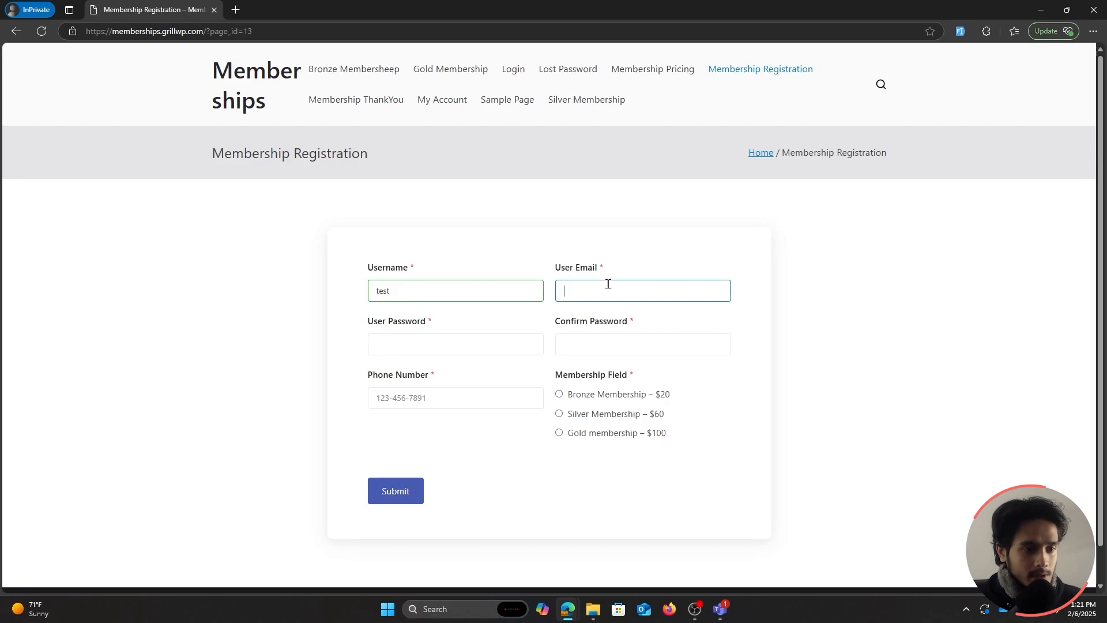
text(test@test.com)
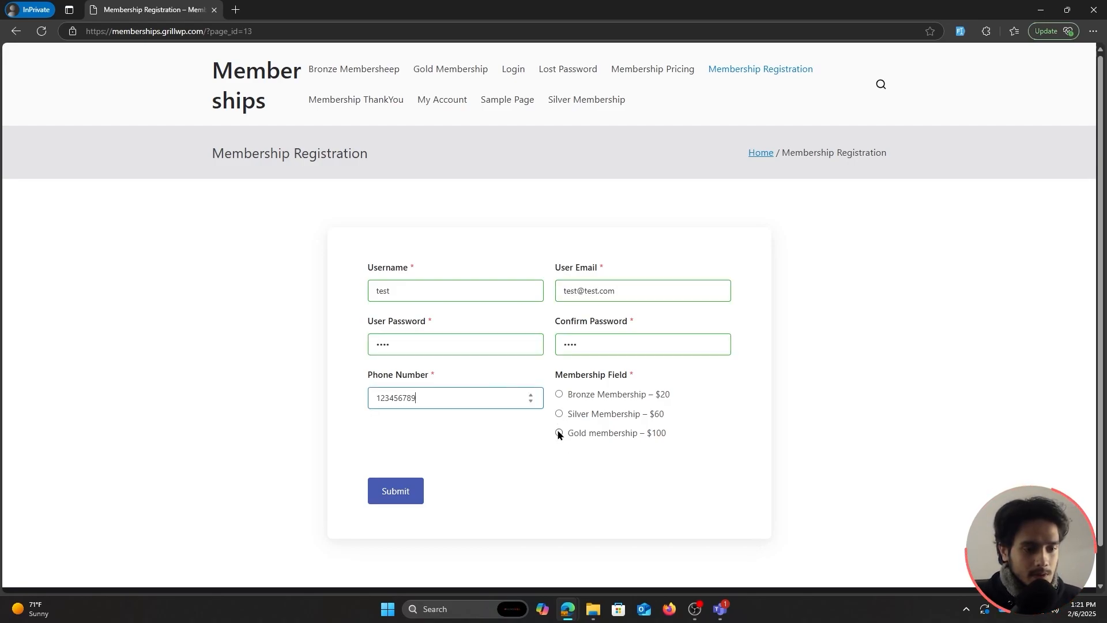
click(559, 433)
scroll(518, 452, down, 2)
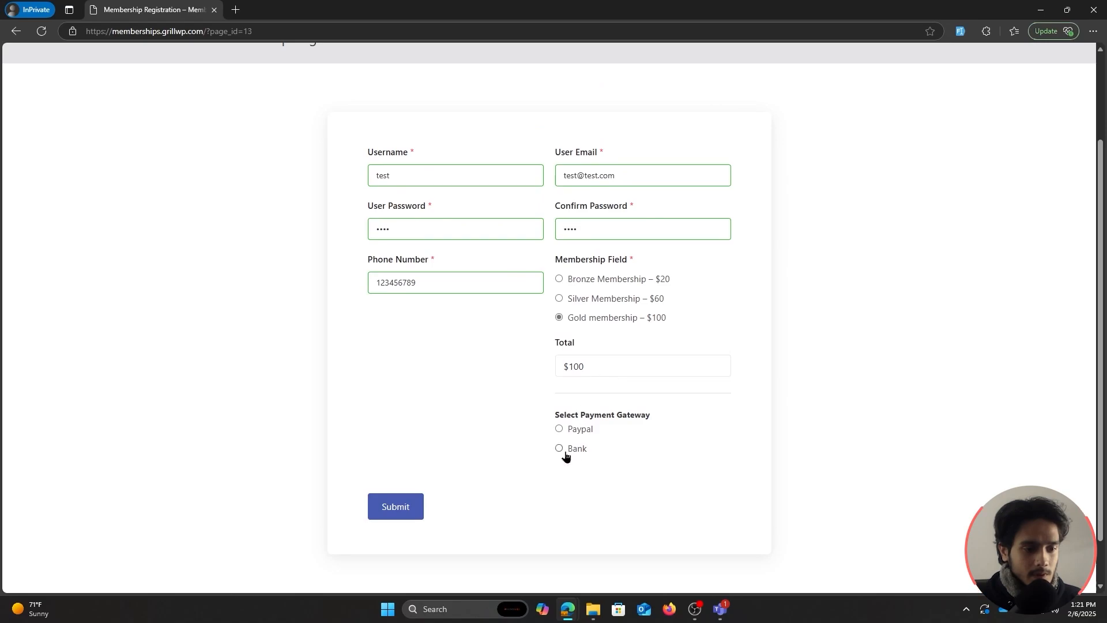
click(559, 449)
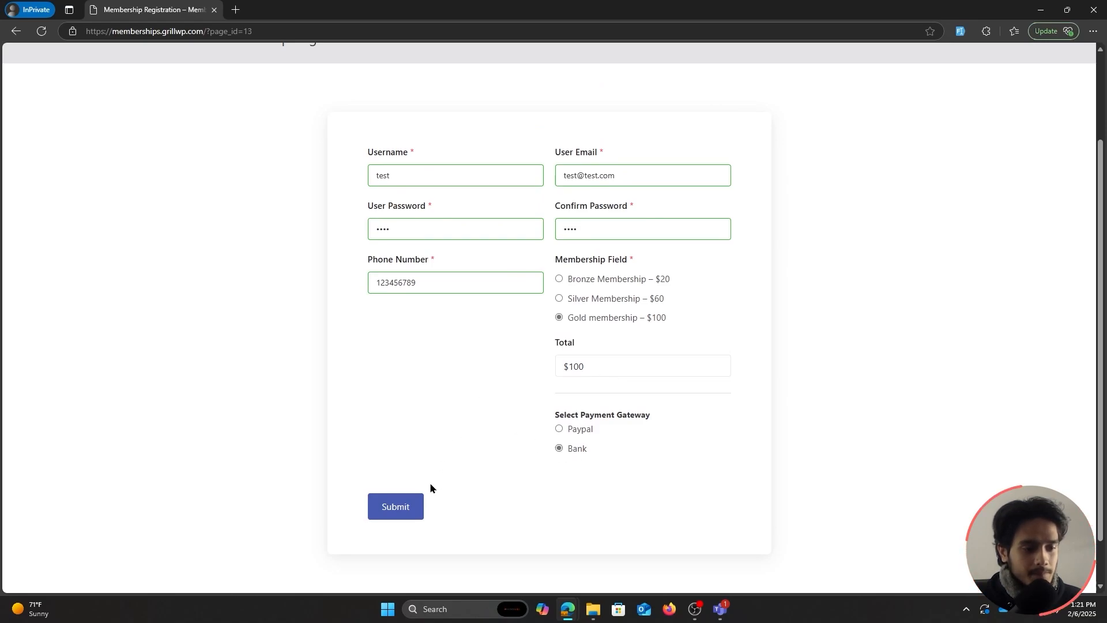
click(396, 506)
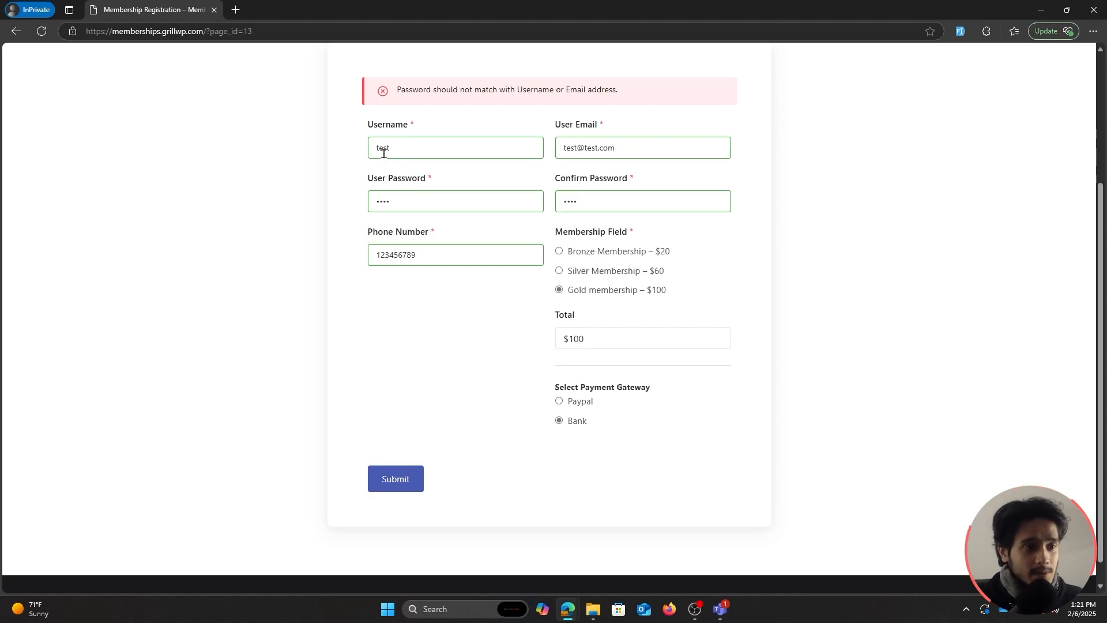
Fix the password error with a new matching password, resubmit, and highlight the bank details.
click(417, 196)
text(123)
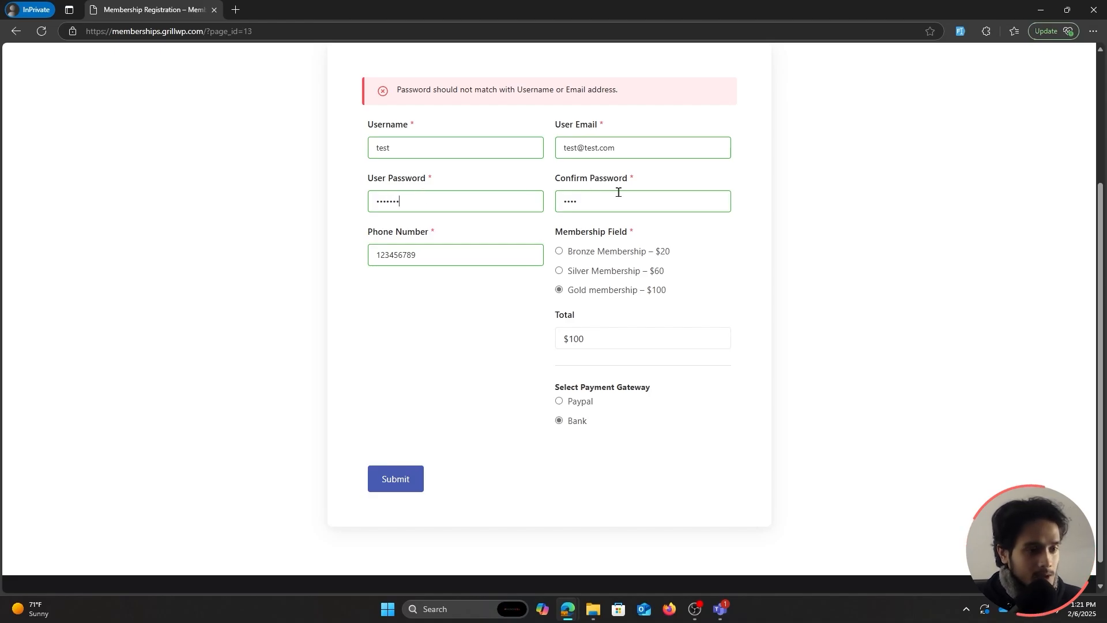
click(619, 194)
text(123)
click(403, 482)
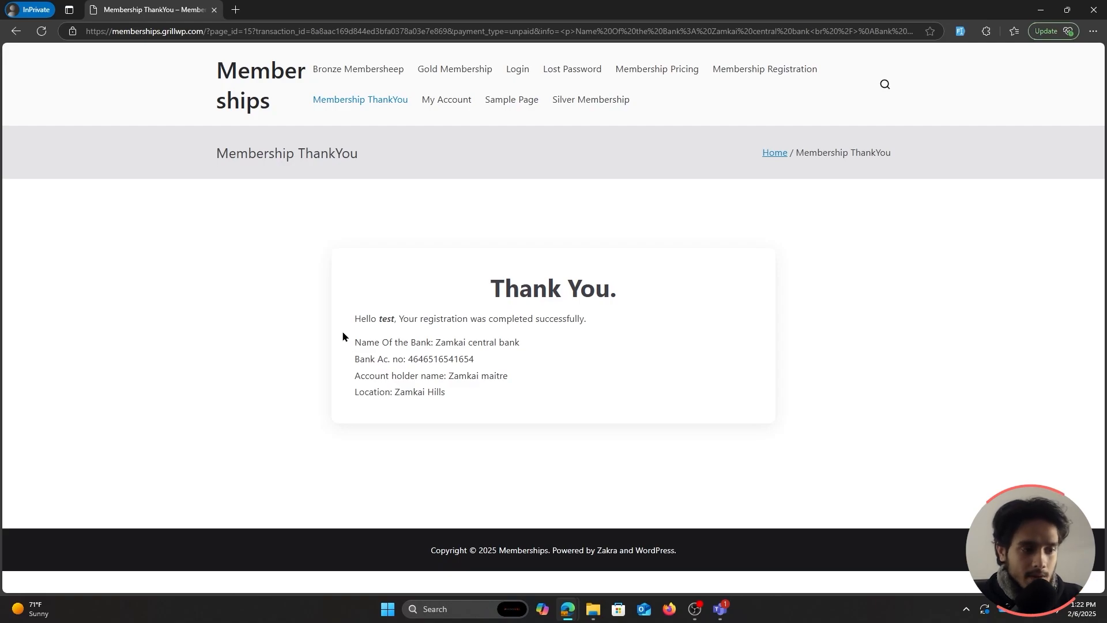
mouse_move(344, 336)
mouse_down()
mouse_move(497, 400)
mouse_move(502, 418)
mouse_move(345, 340)
mouse_up()
click(482, 420)
click(490, 394)
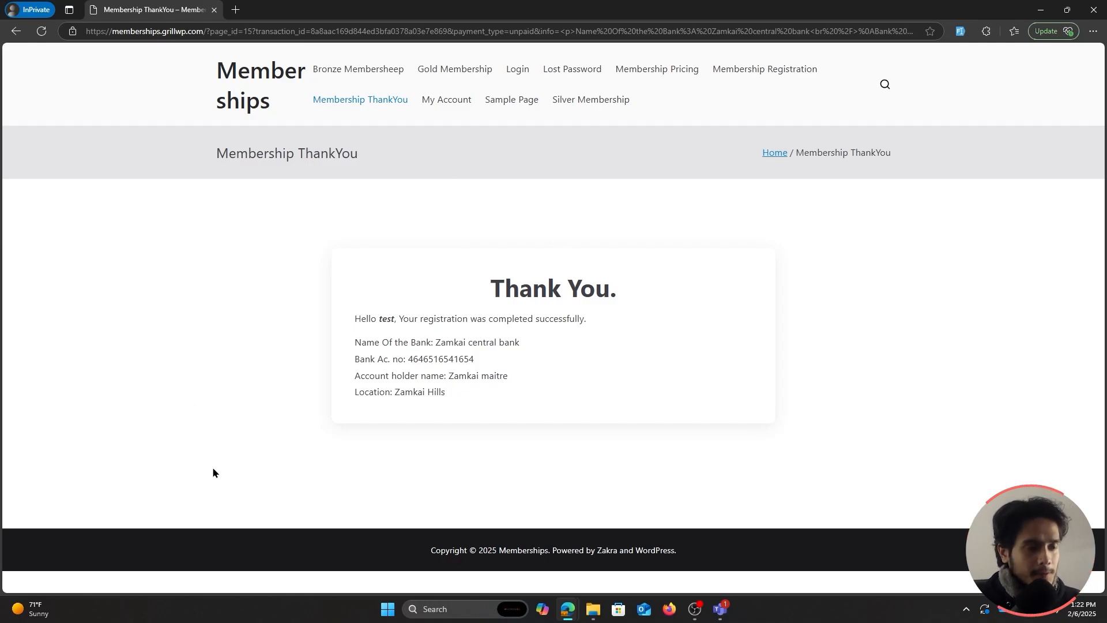
Close the thank-you window, reload Payment History, and approve the new Bank payment's transaction.
click(1093, 9)
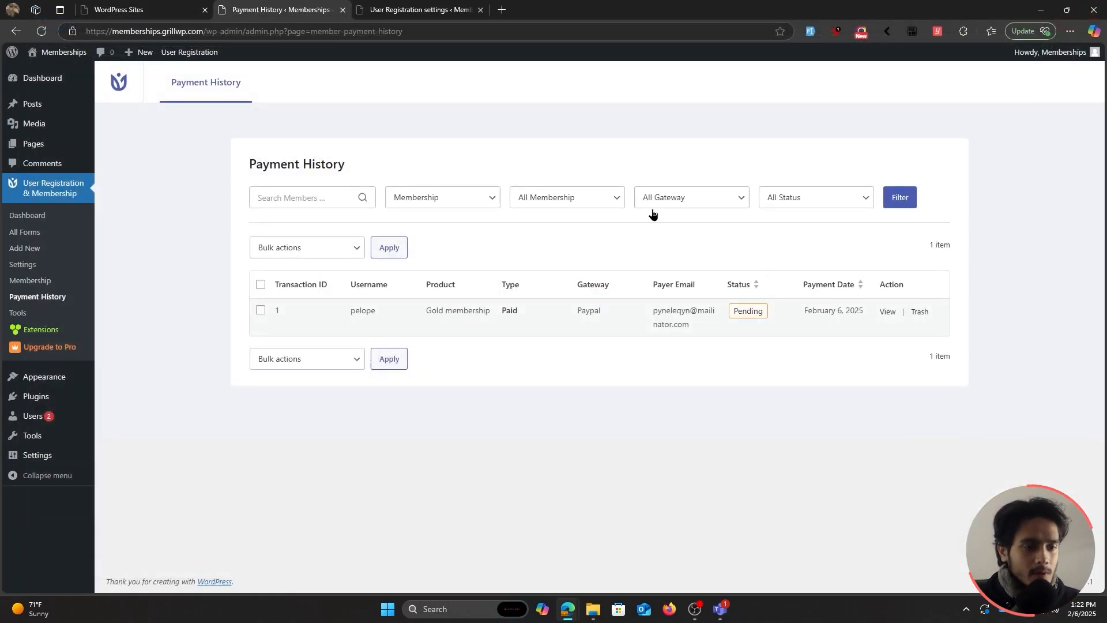
click(48, 32)
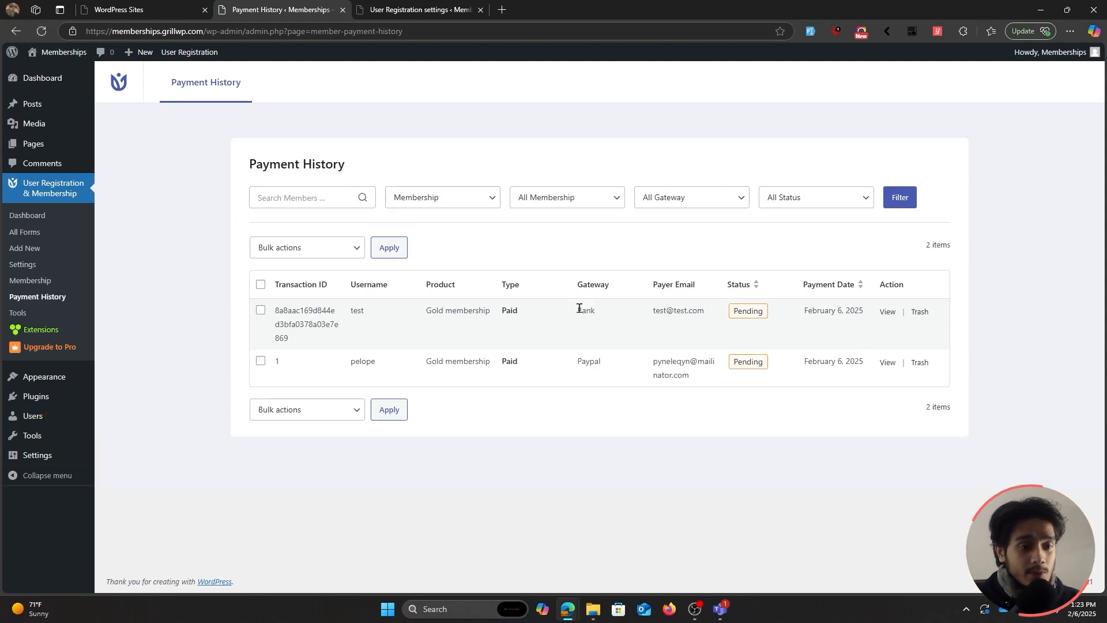
click(600, 312)
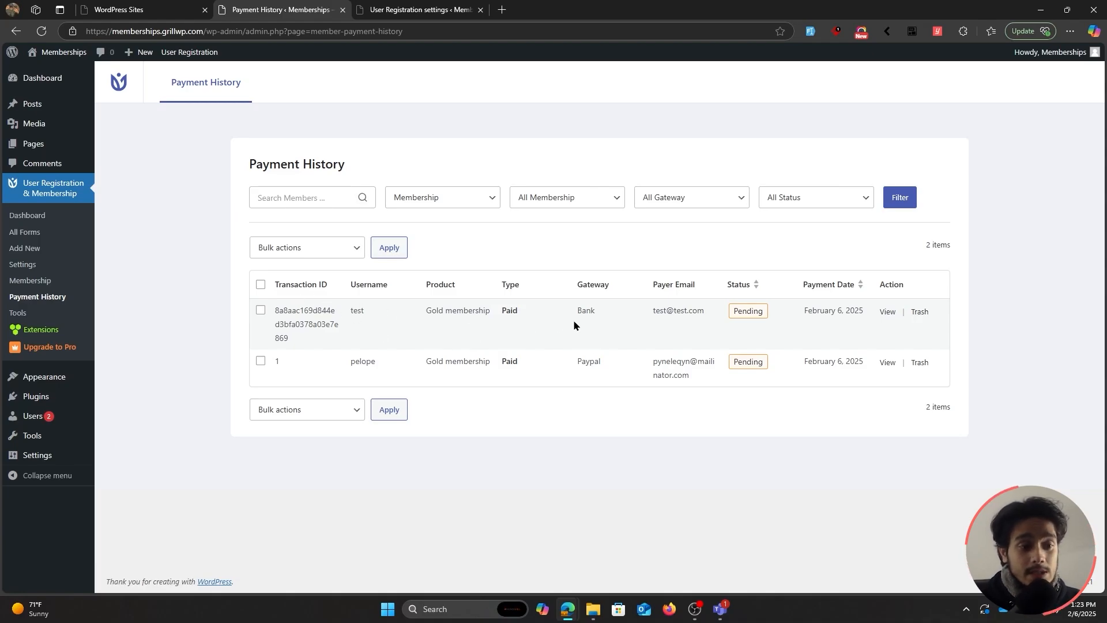
click(888, 313)
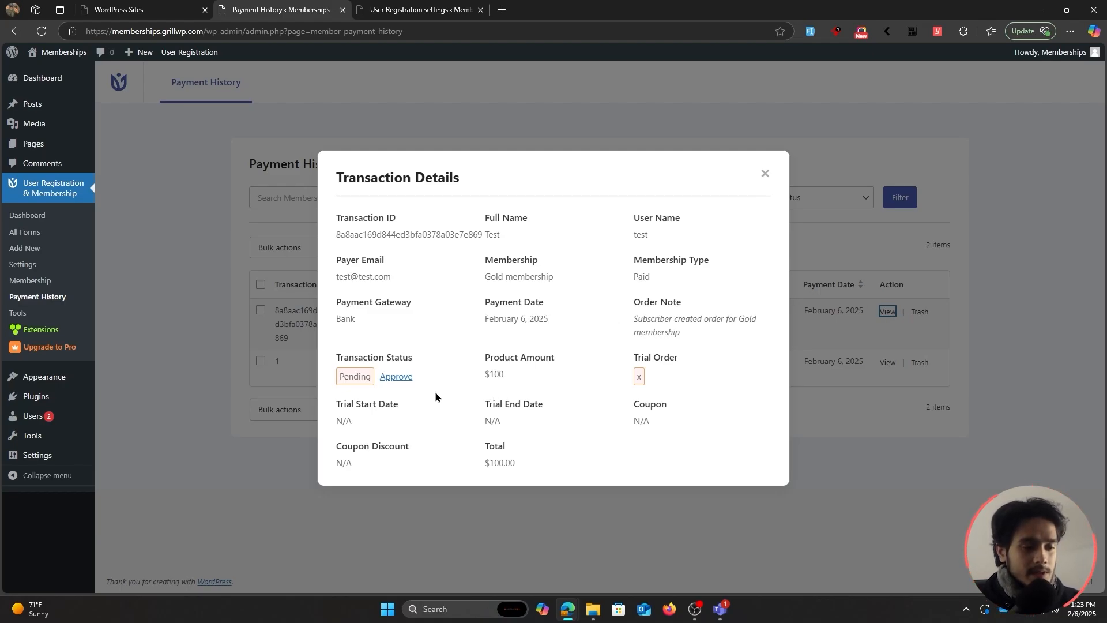
click(397, 377)
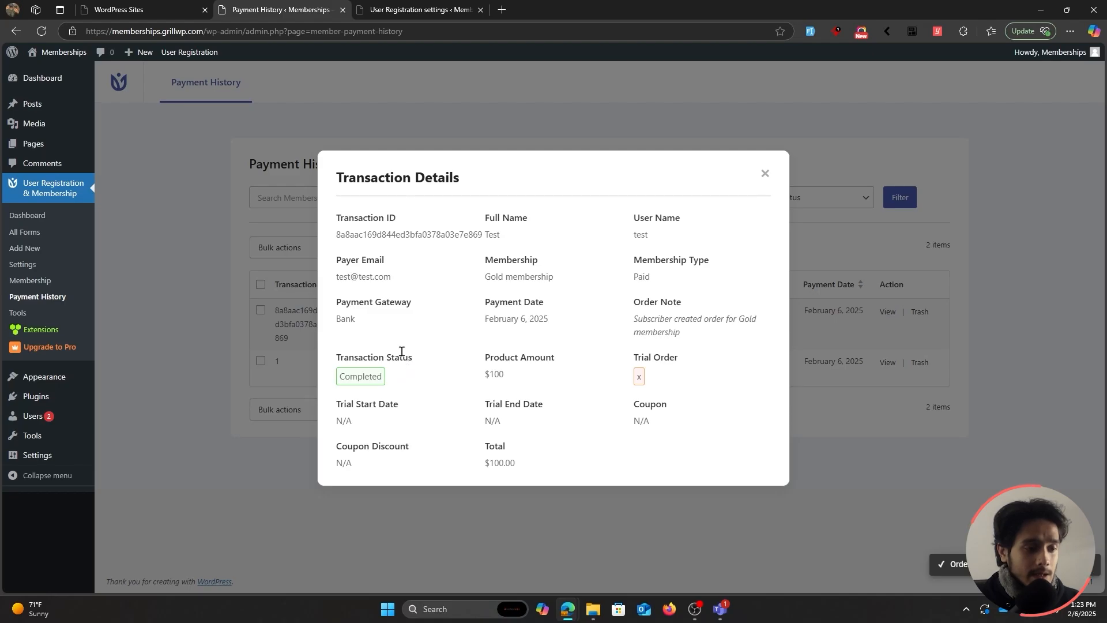
click(765, 174)
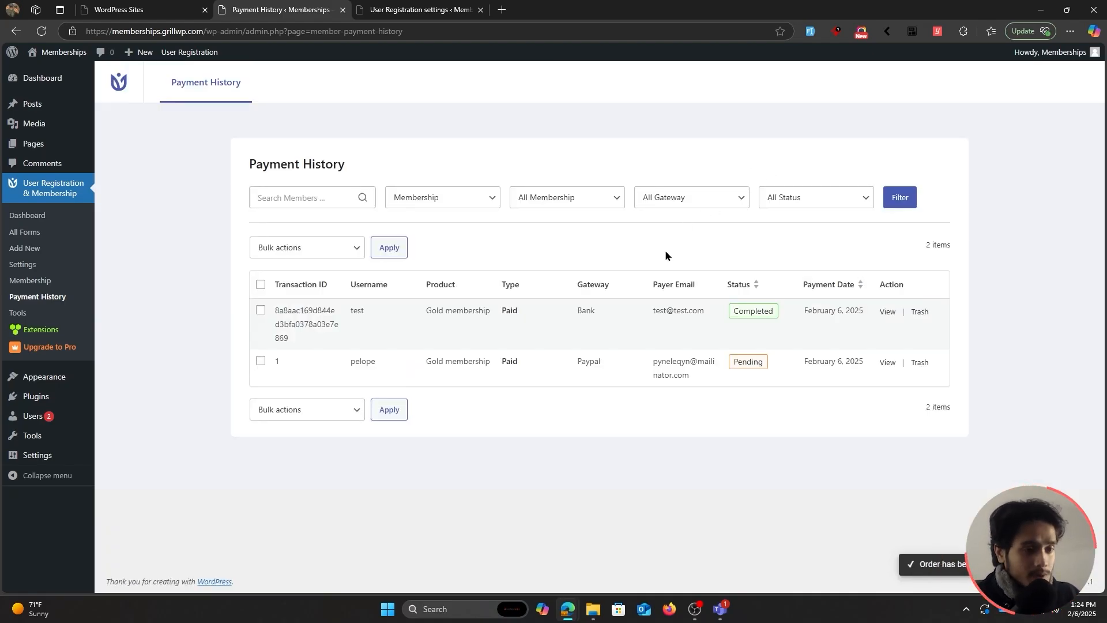
In a private window, log into the site as the test member.
key(ctrl+shift+n)
text(https://memberships.grillwp.com/)
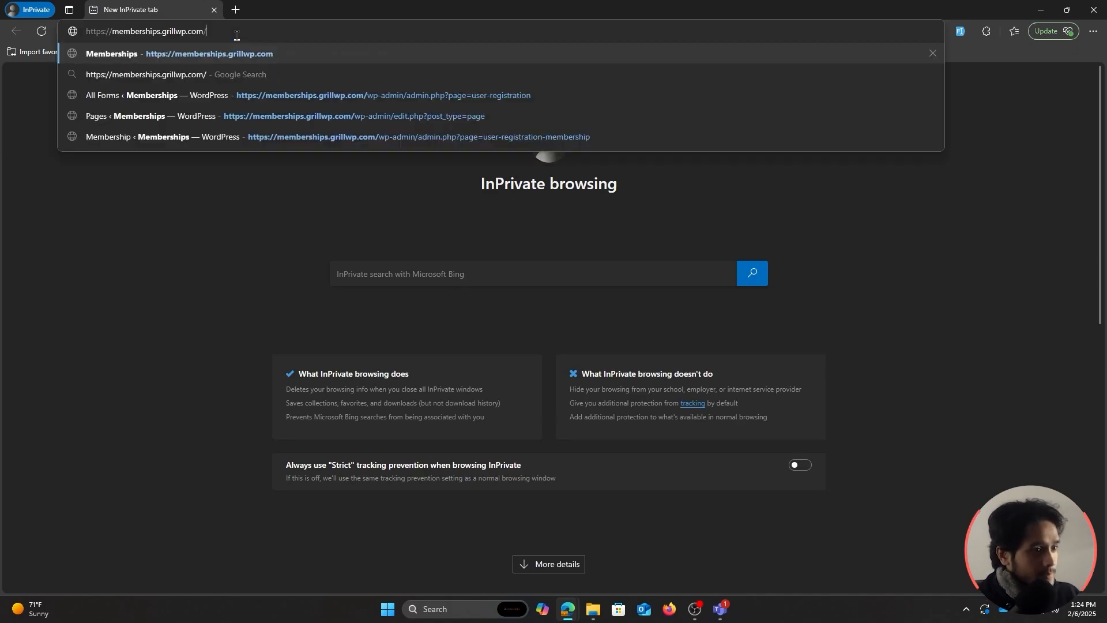
key(Return)
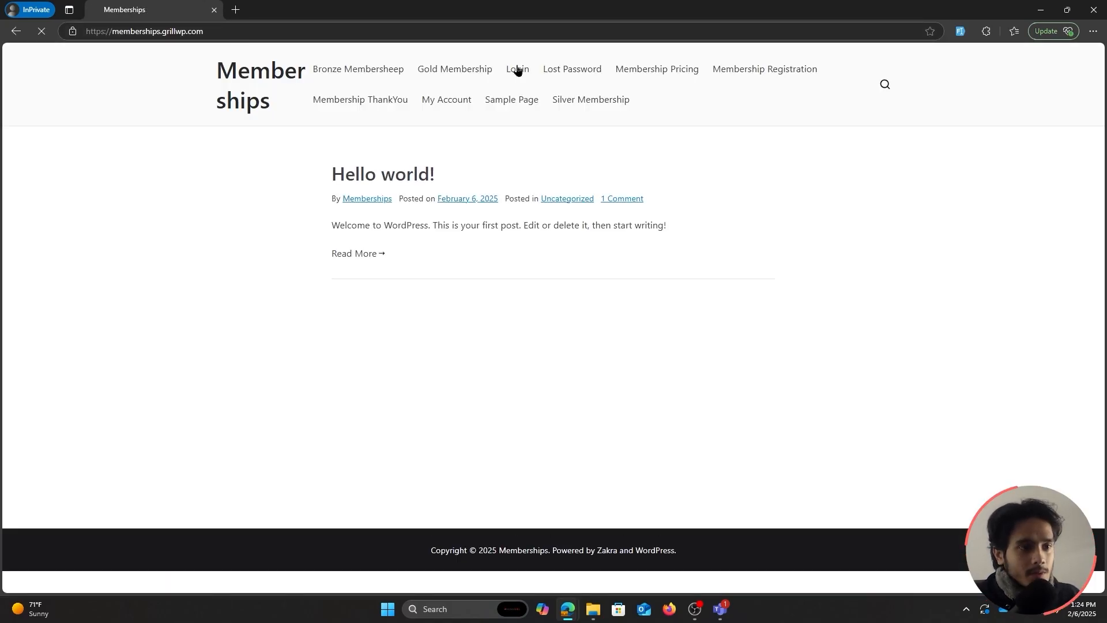
click(518, 69)
click(513, 279)
text(test)
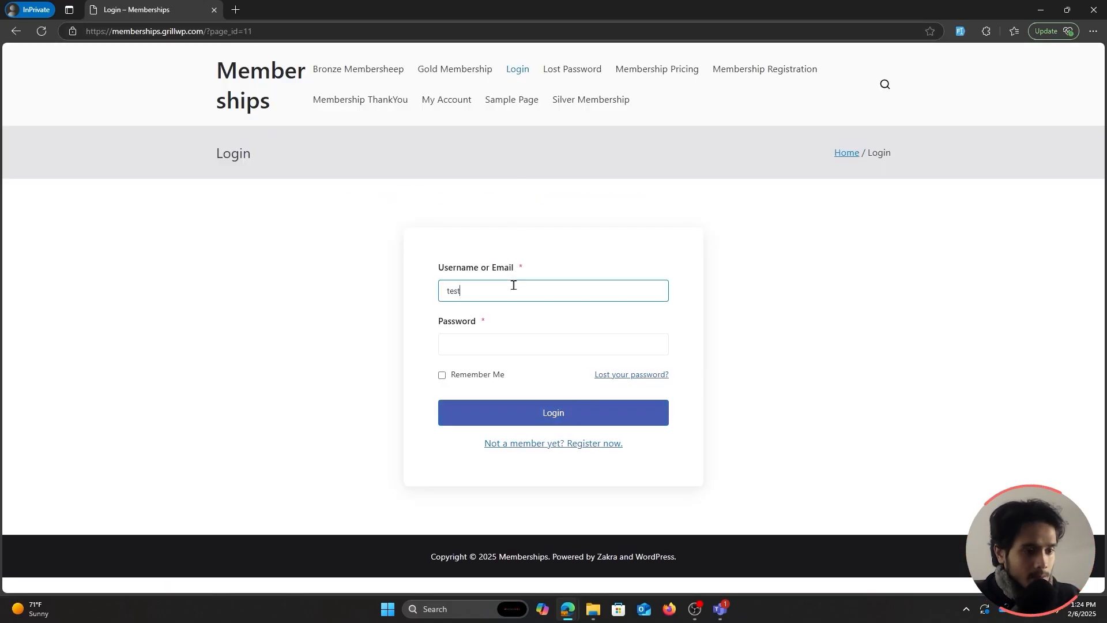
click(493, 345)
text(test123)
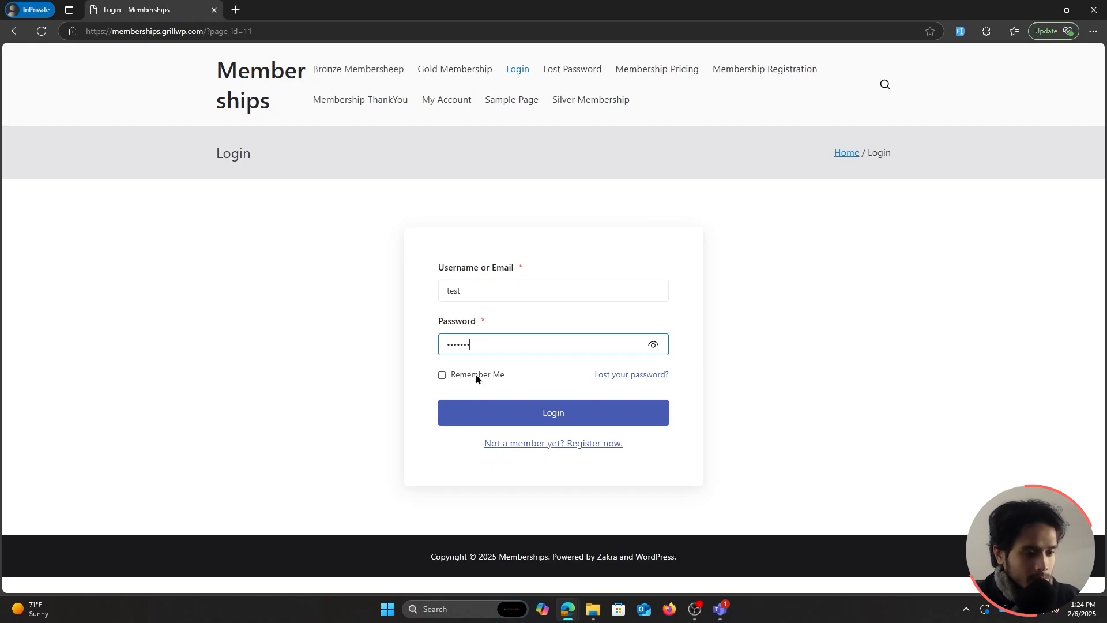
key(Return)
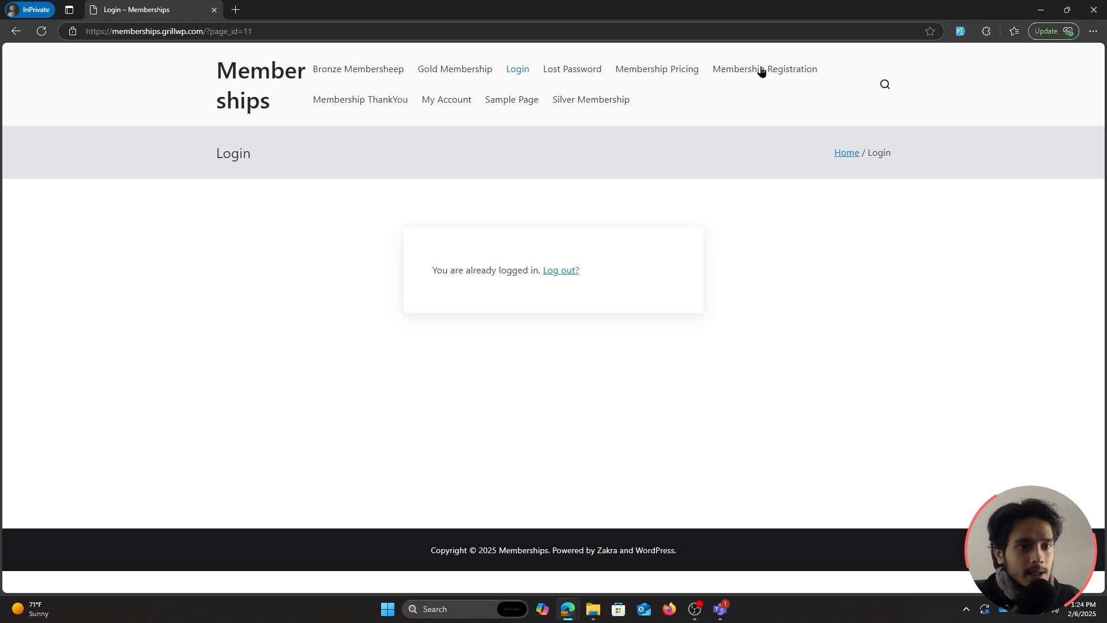
Open My Account and view the Profile, Change Password and Membership tabs.
click(447, 103)
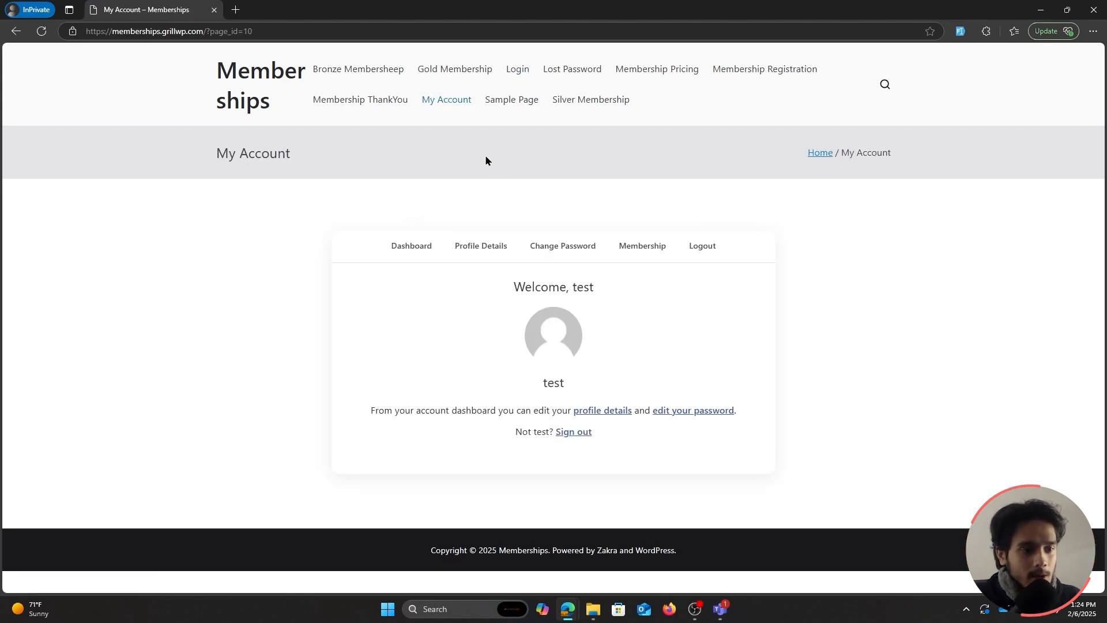
click(470, 252)
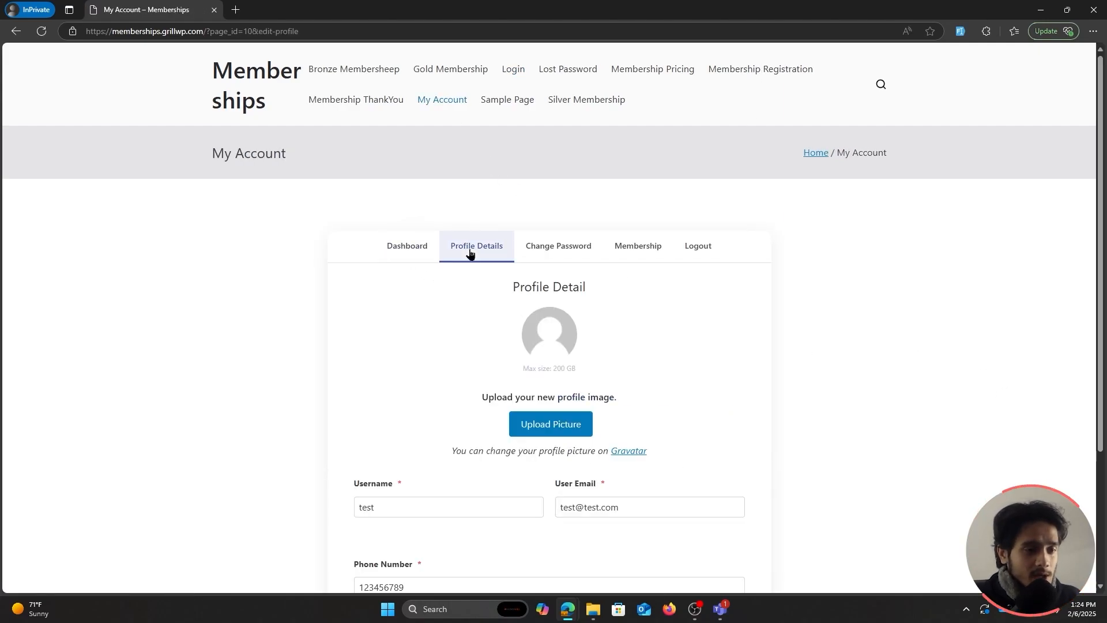
click(560, 255)
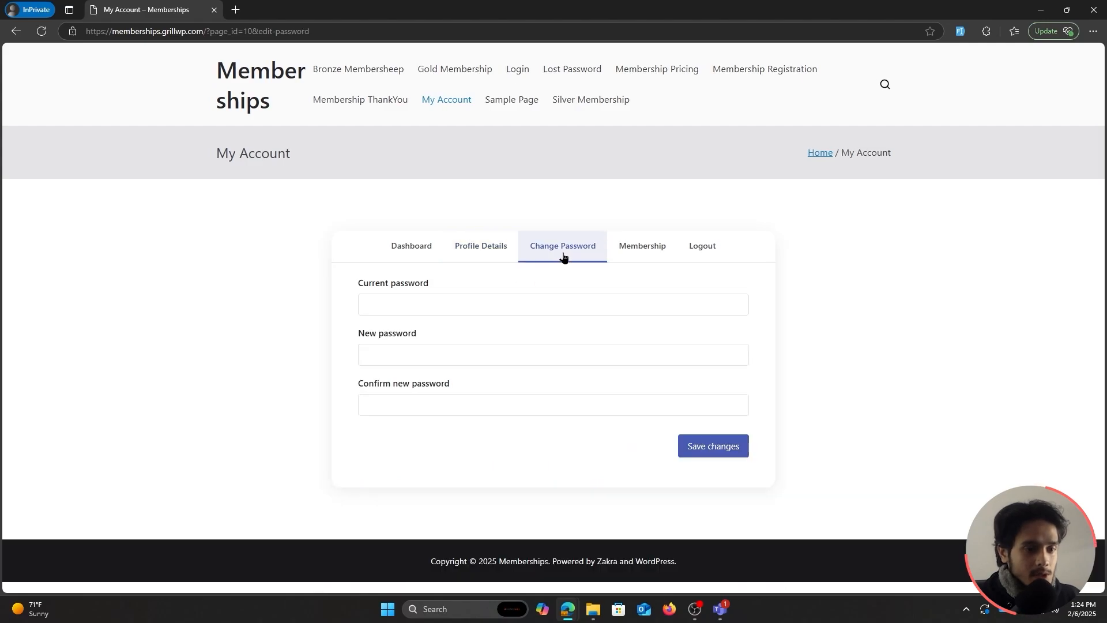
click(647, 263)
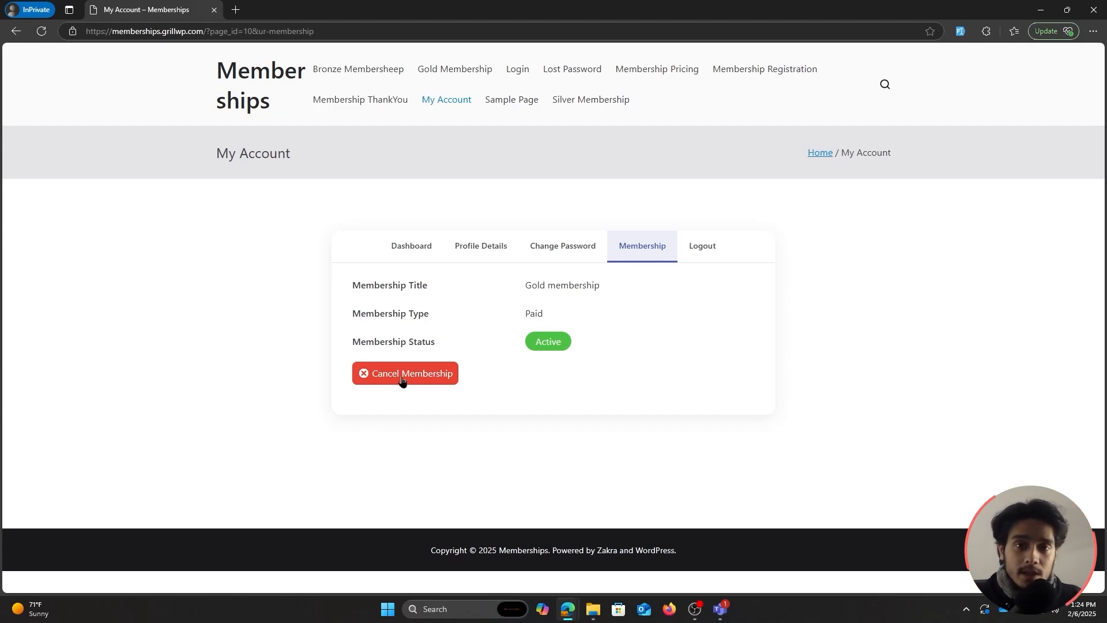
Close the private window and open User Registration's Membership settings.
drag(630, 5, 570, 86)
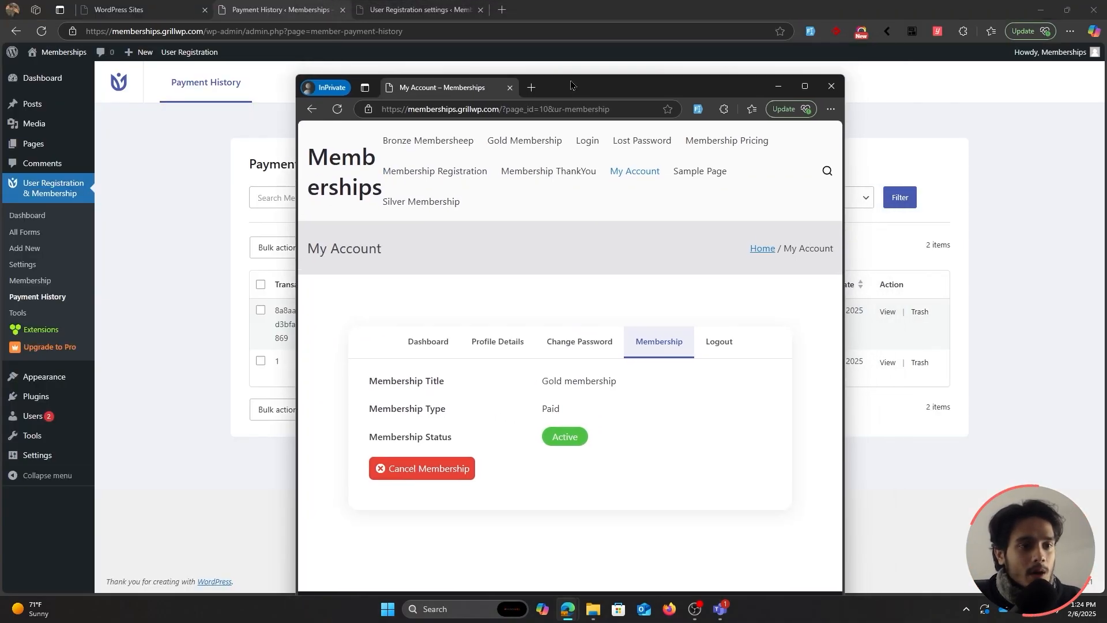
click(831, 86)
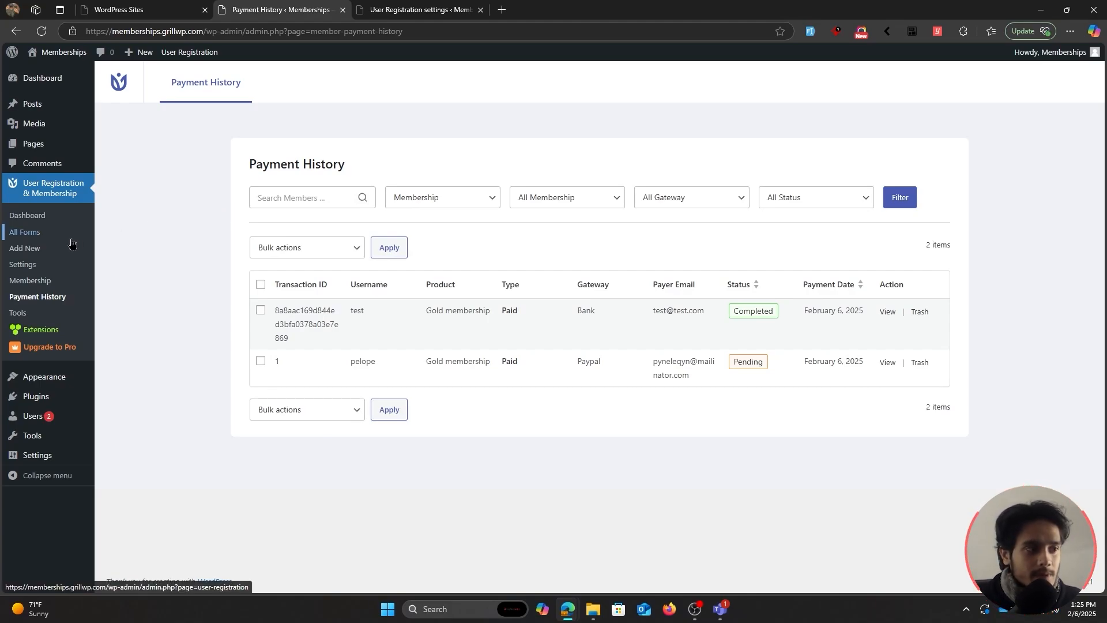
click(40, 268)
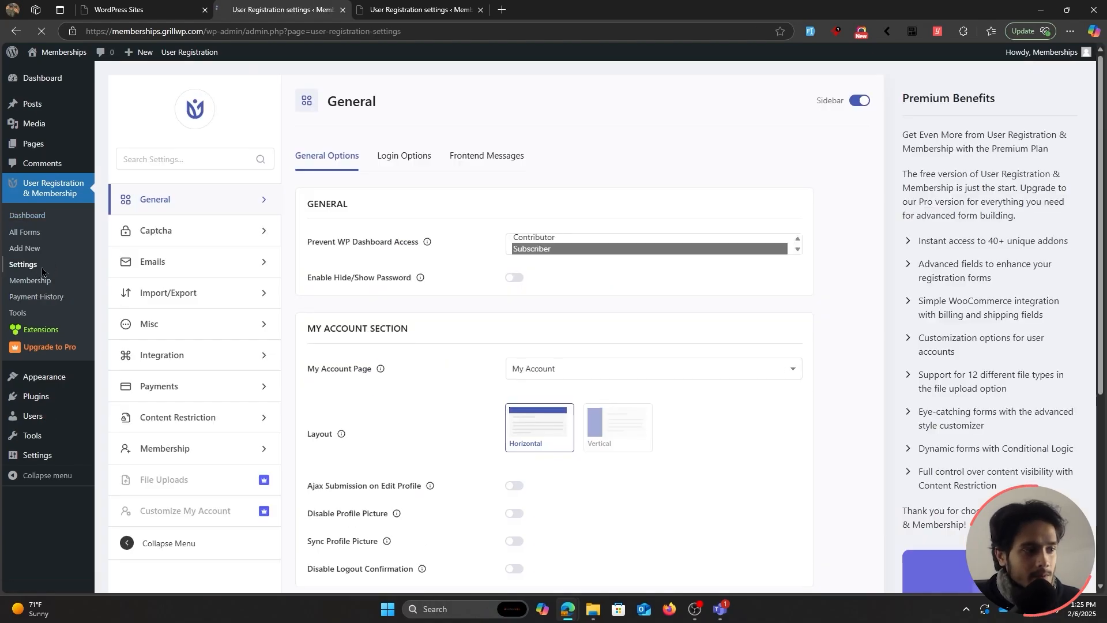
click(193, 456)
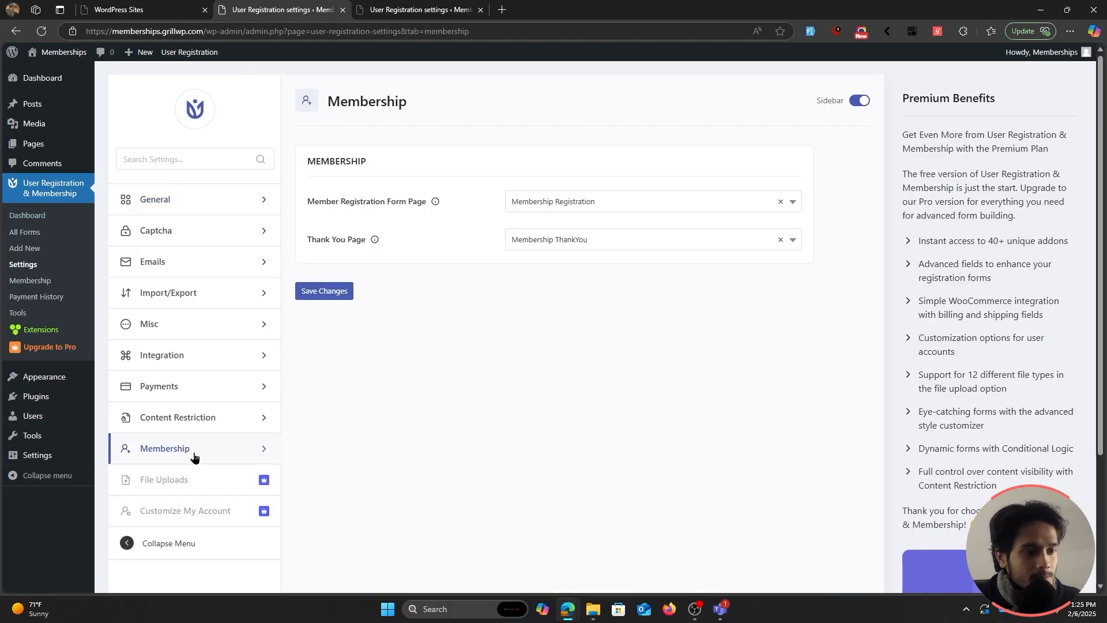
Try Silver Membership as Thank You page, revert to Membership ThankYou, and save.
click(634, 242)
click(569, 242)
click(575, 240)
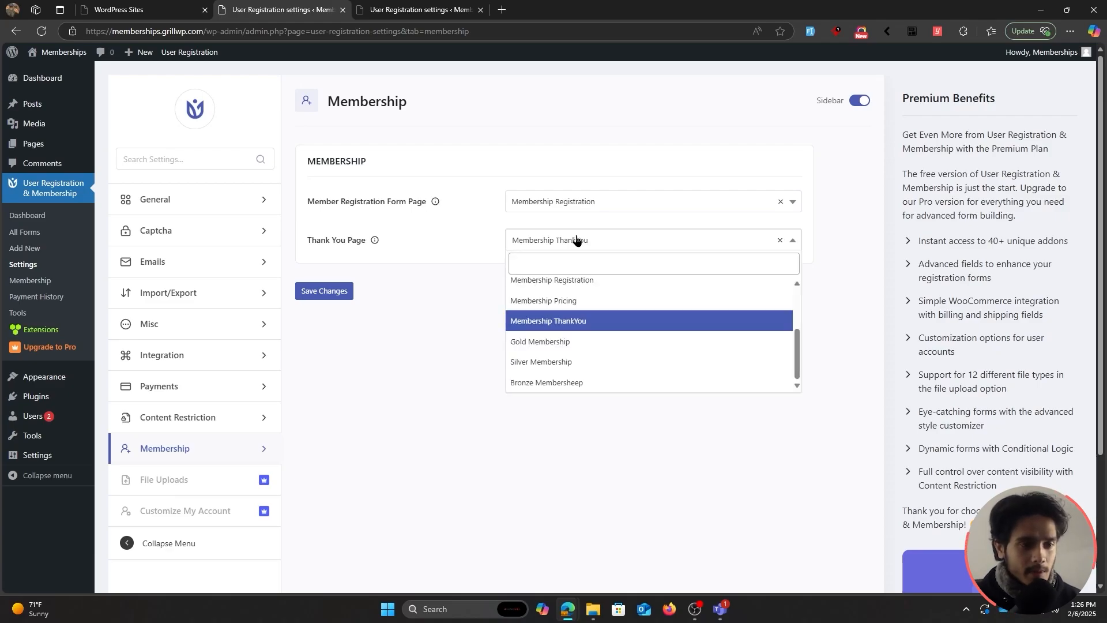
click(594, 363)
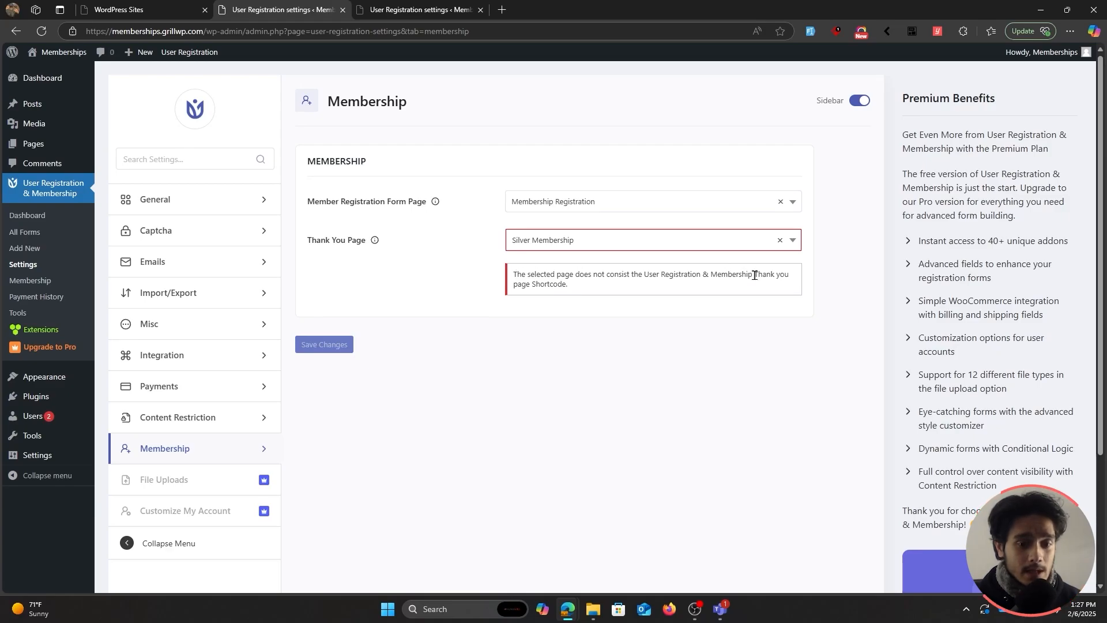
drag(753, 274, 734, 291)
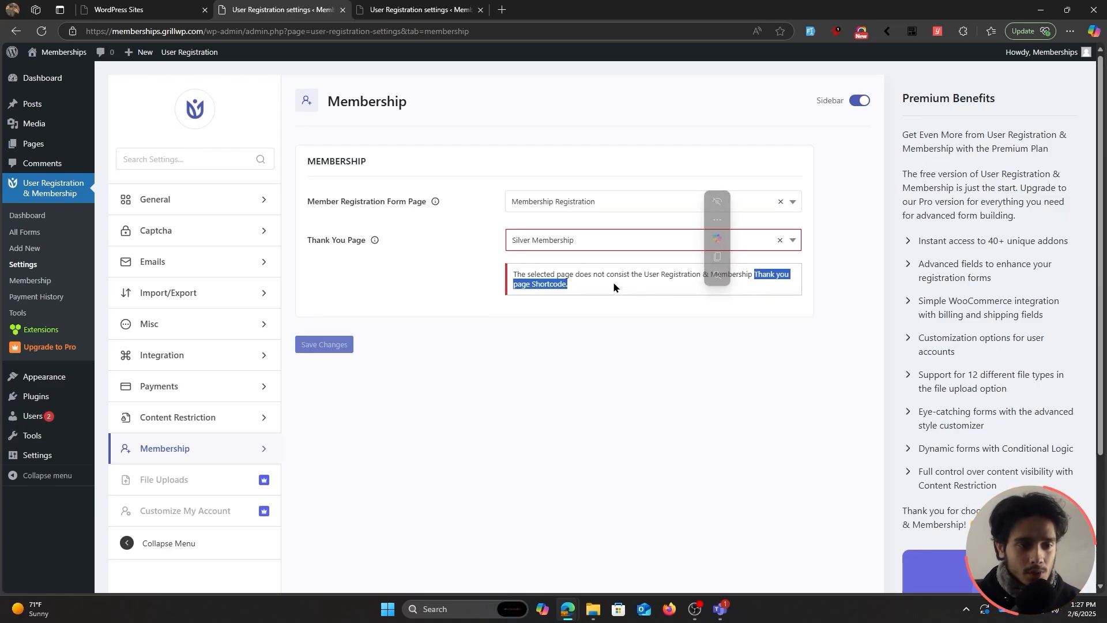
click(576, 241)
click(622, 323)
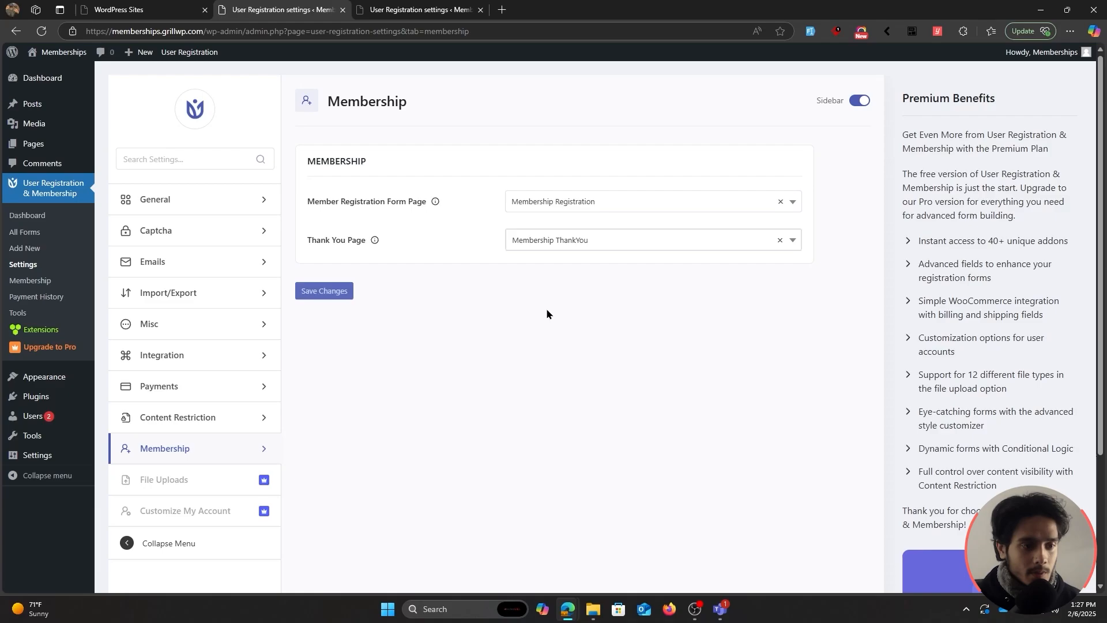
click(324, 291)
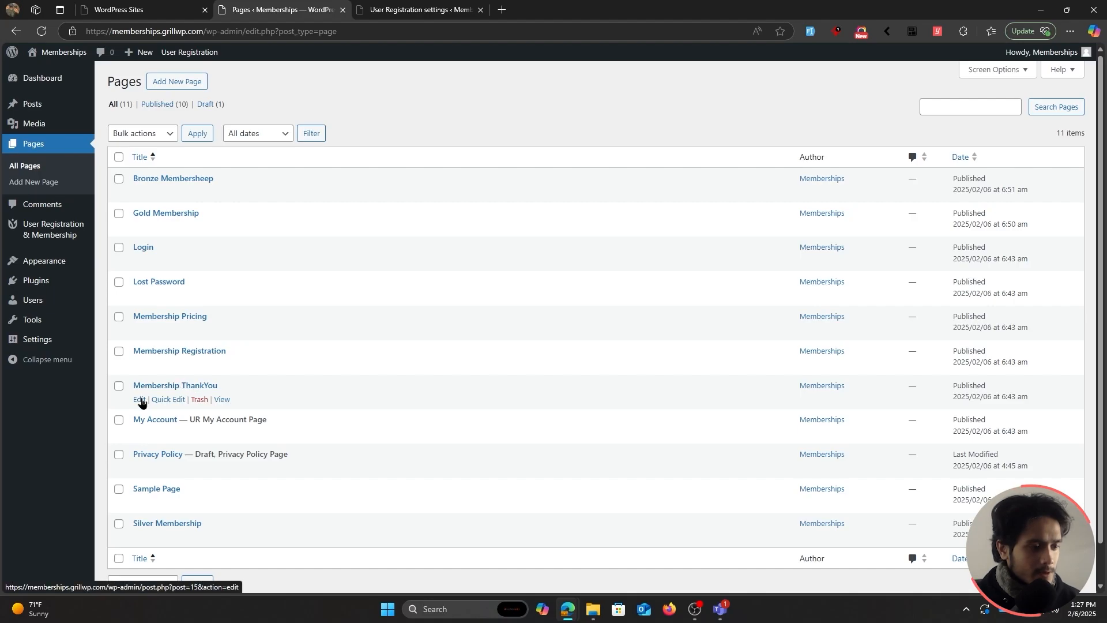
Inspect the thank-you shortcode in the Membership ThankYou page editor.
click(139, 400)
drag(255, 177, 225, 179)
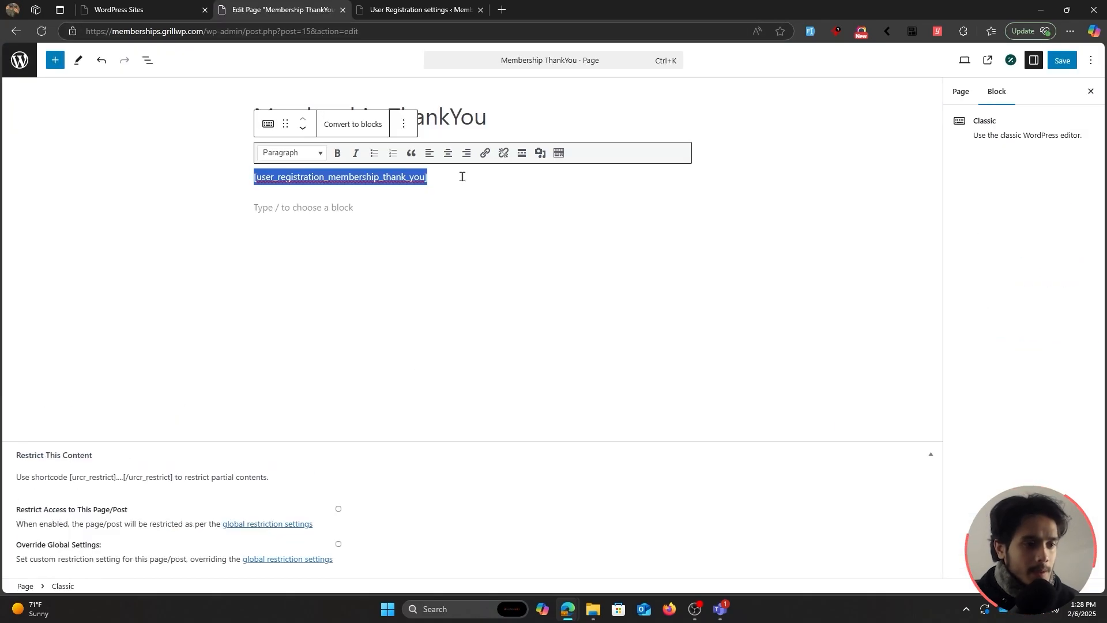
click(462, 177)
click(413, 225)
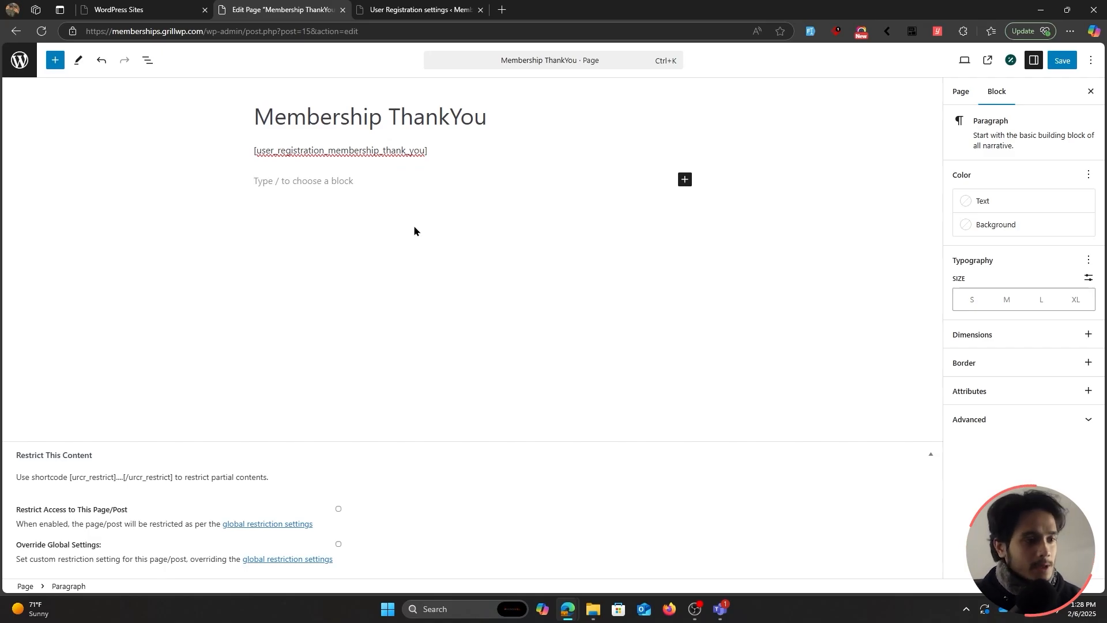
Return to Pages and open User Registration's Content Restriction settings.
click(24, 73)
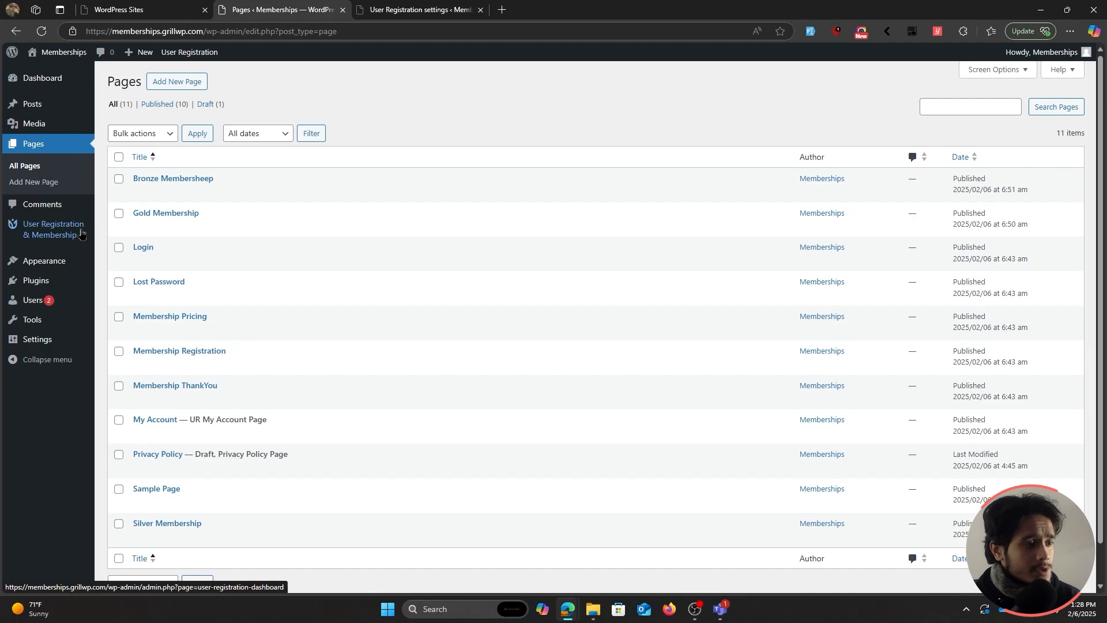
mouse_move(55, 233)
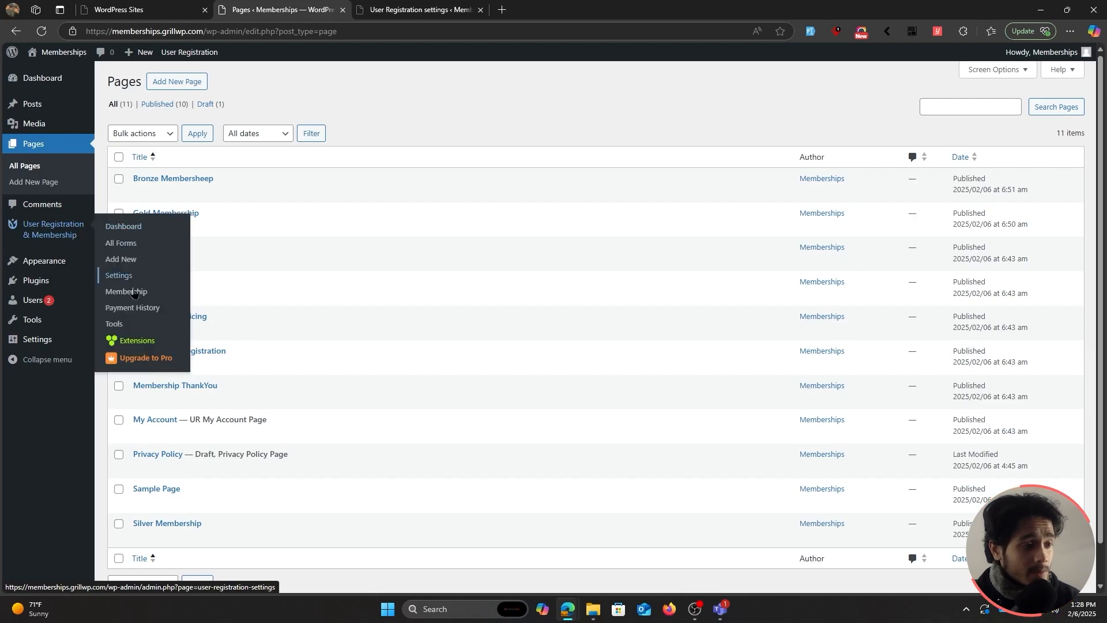
click(119, 275)
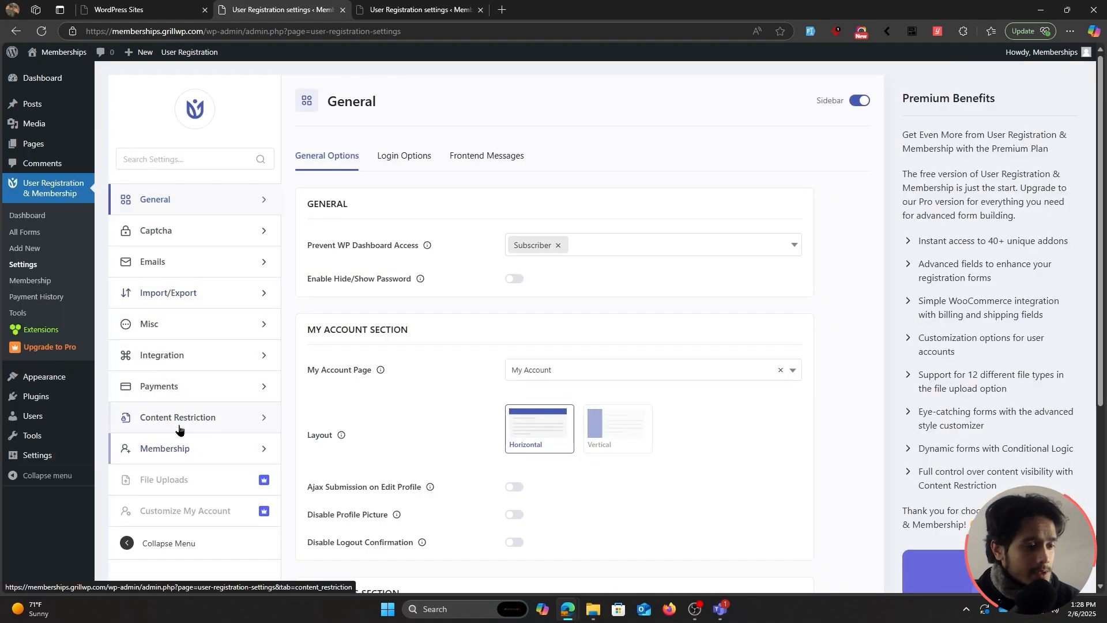
click(222, 425)
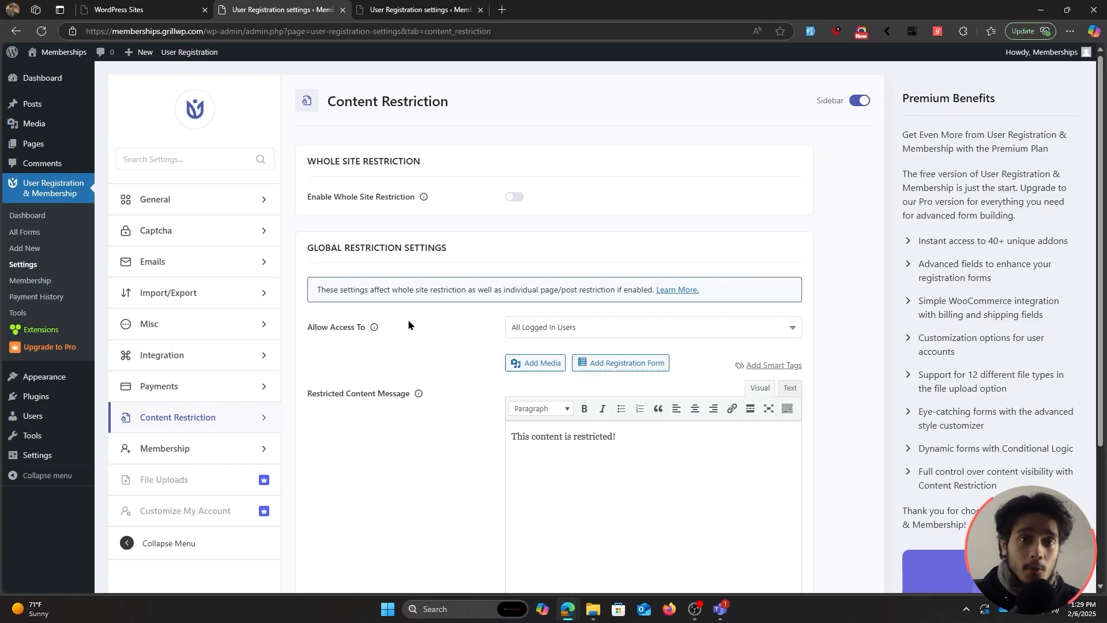
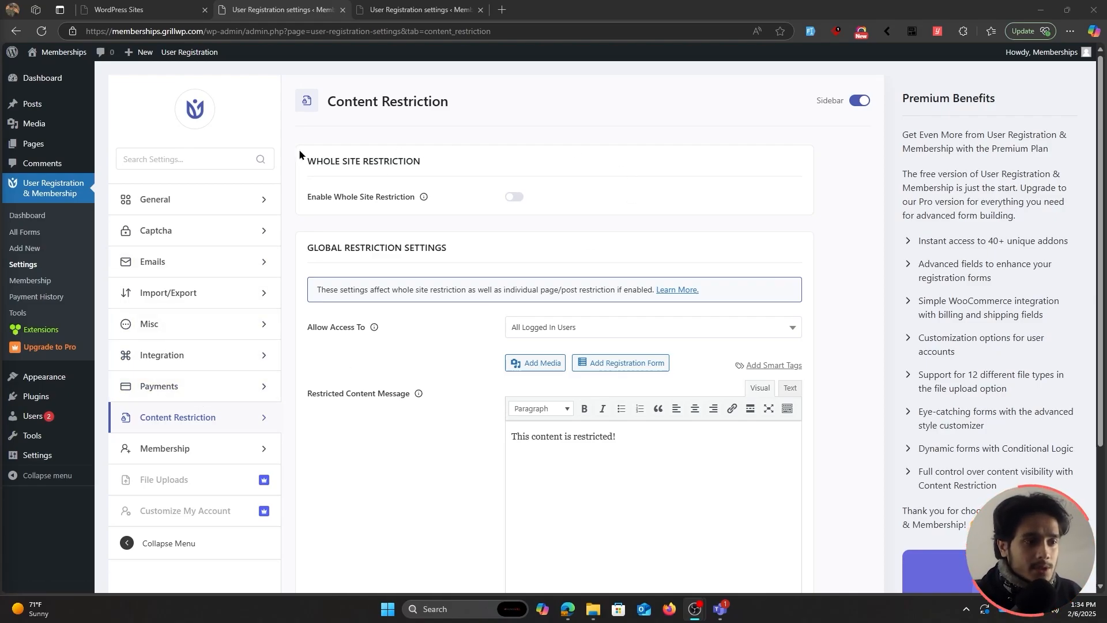
Select the default restricted-content message text in the Content Restriction settings.
drag(299, 151, 618, 189)
click(621, 207)
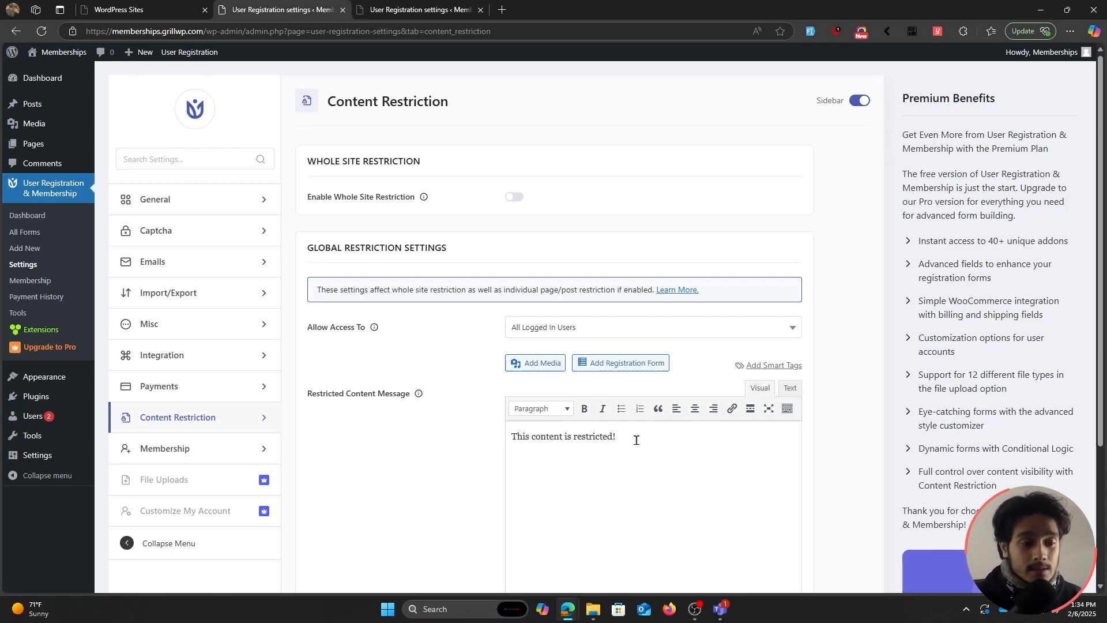
drag(636, 437, 489, 442)
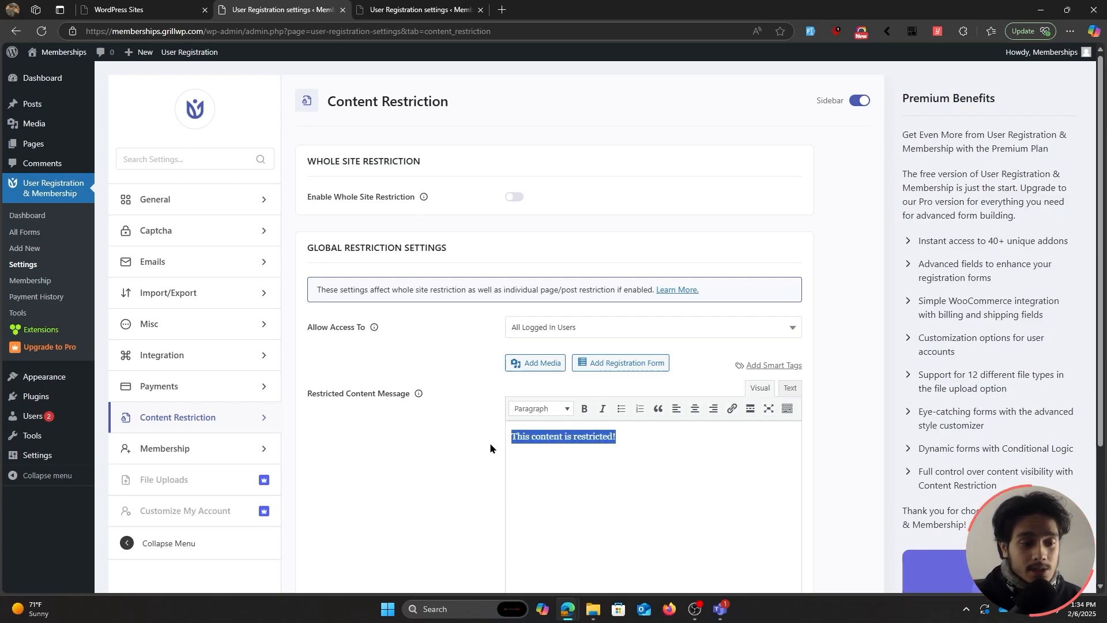
click(622, 436)
drag(616, 437, 509, 439)
click(625, 437)
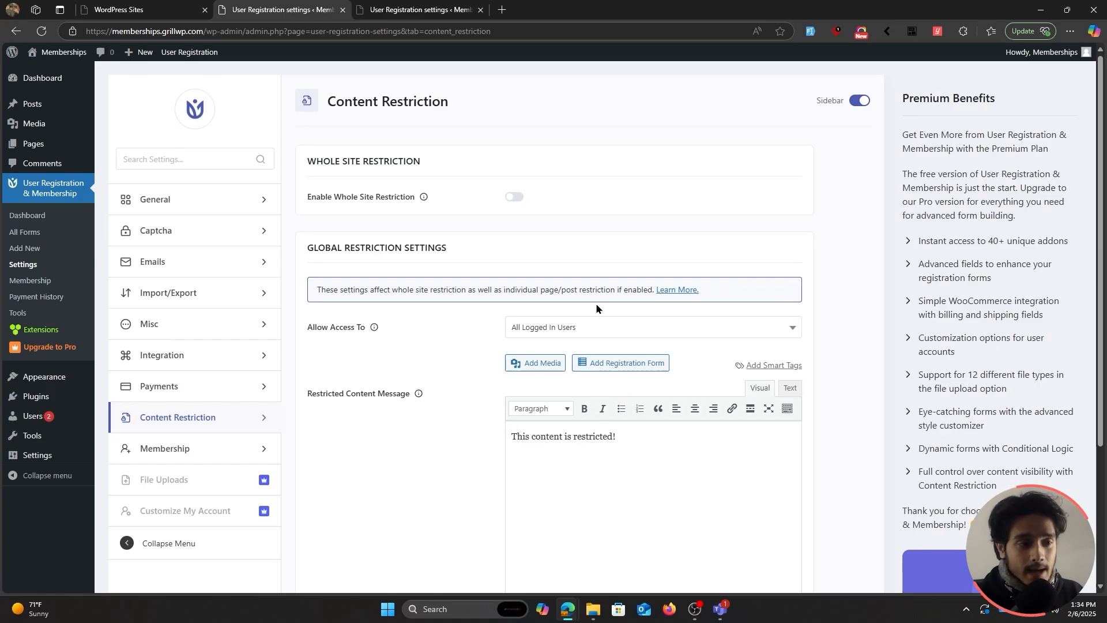
Enable whole site restriction, allowing access only to Bronze, Silver and Gold memberships.
click(512, 199)
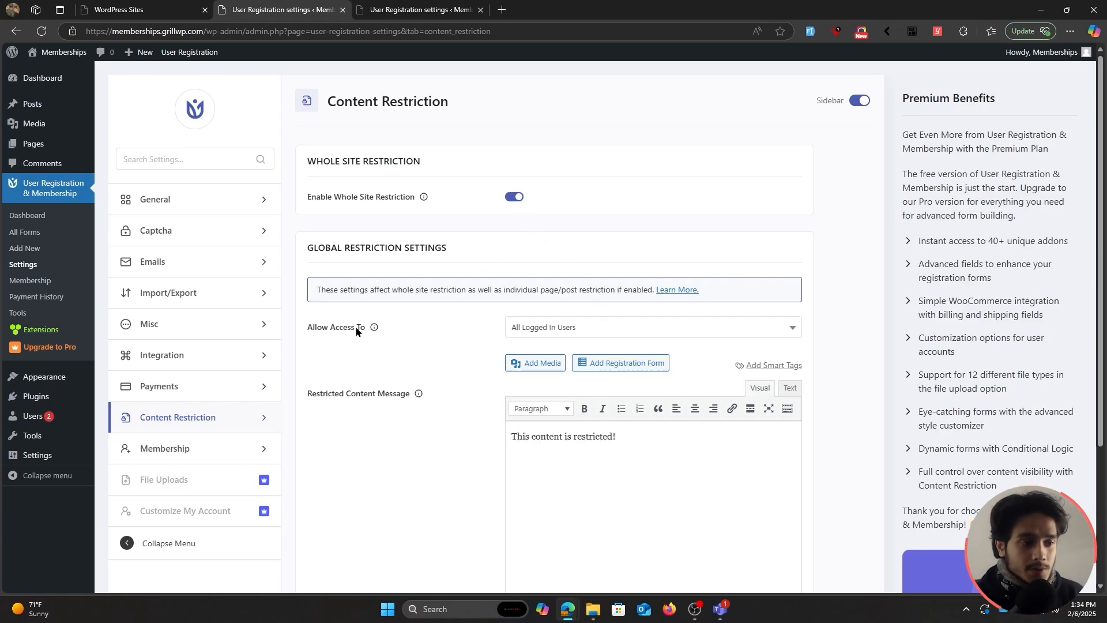
click(515, 328)
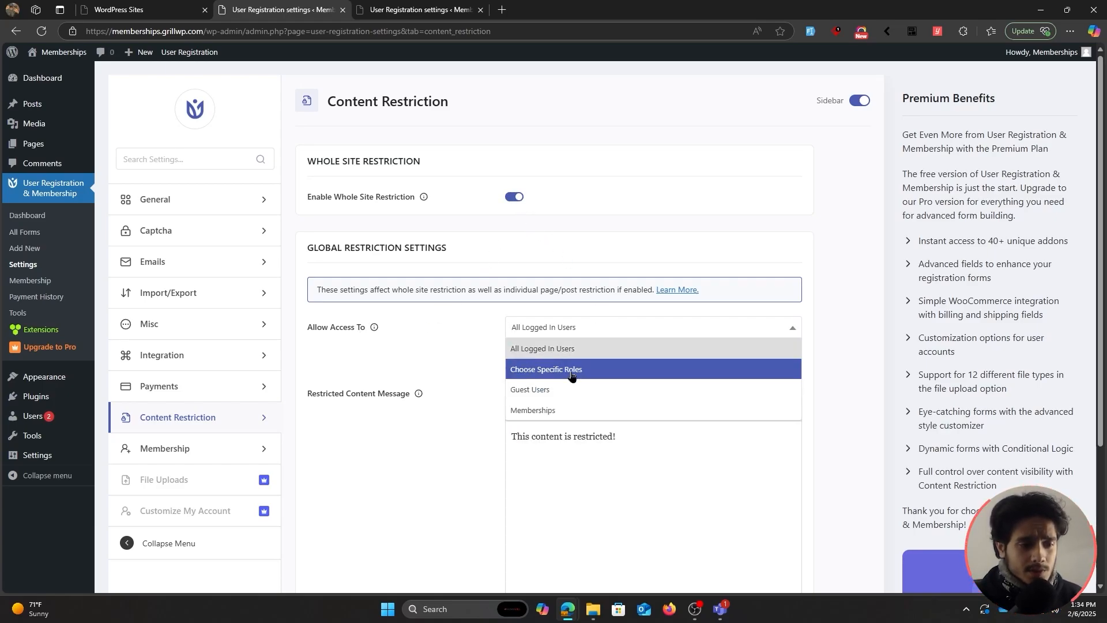
click(570, 410)
click(530, 367)
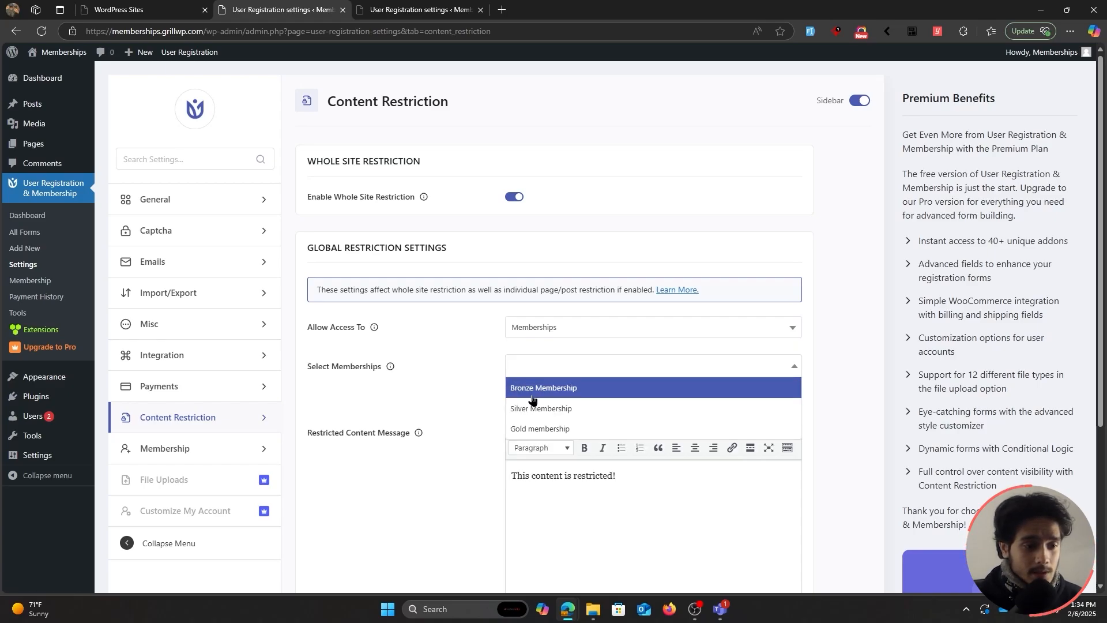
click(536, 385)
click(621, 367)
click(629, 405)
click(711, 371)
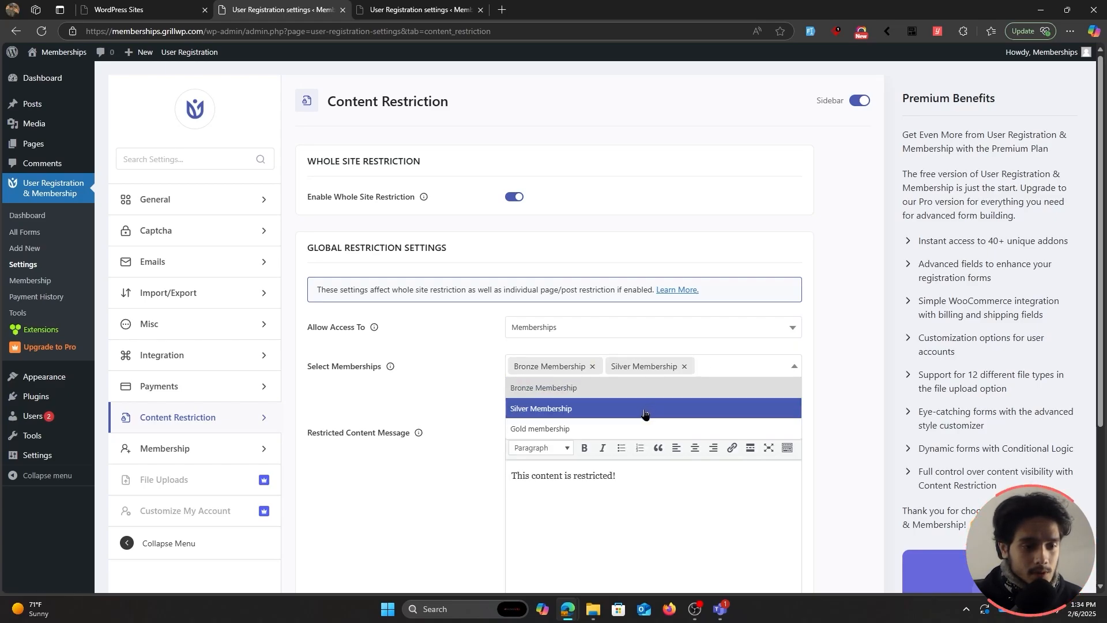
click(619, 426)
Replace the message with a members-only registration notice and insert the Default registration form.
triple_click(624, 477)
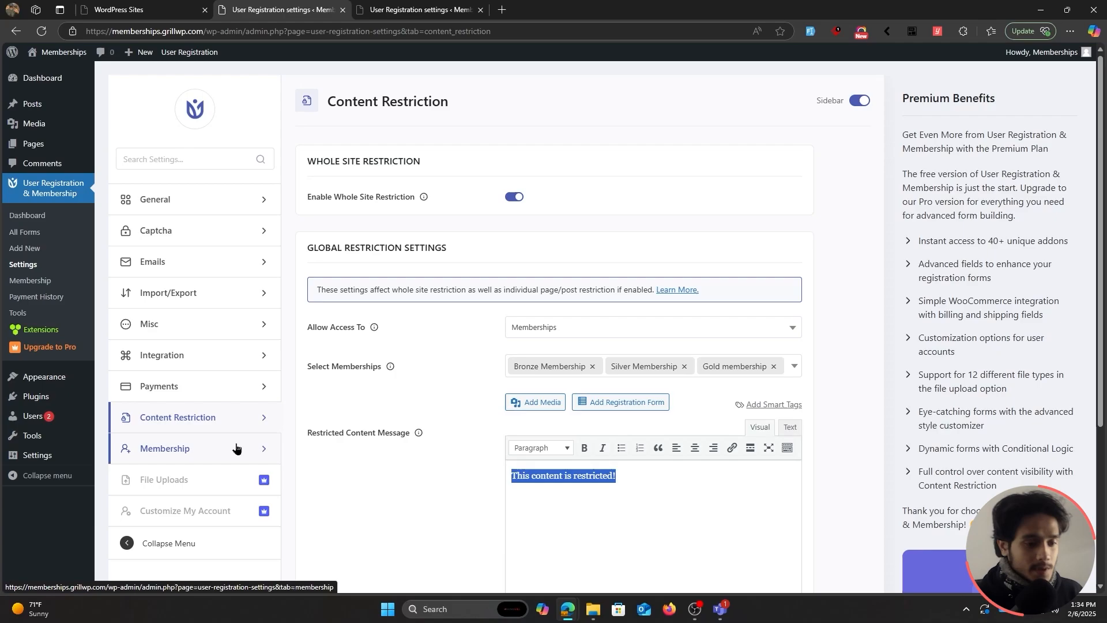
text(T)
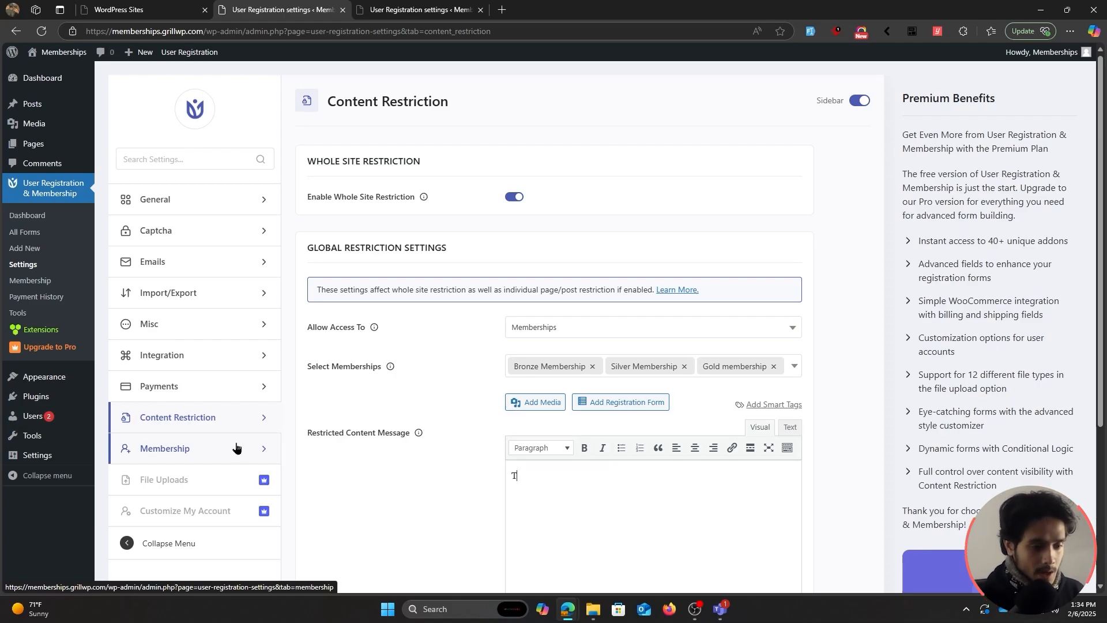
text(his is a memb)
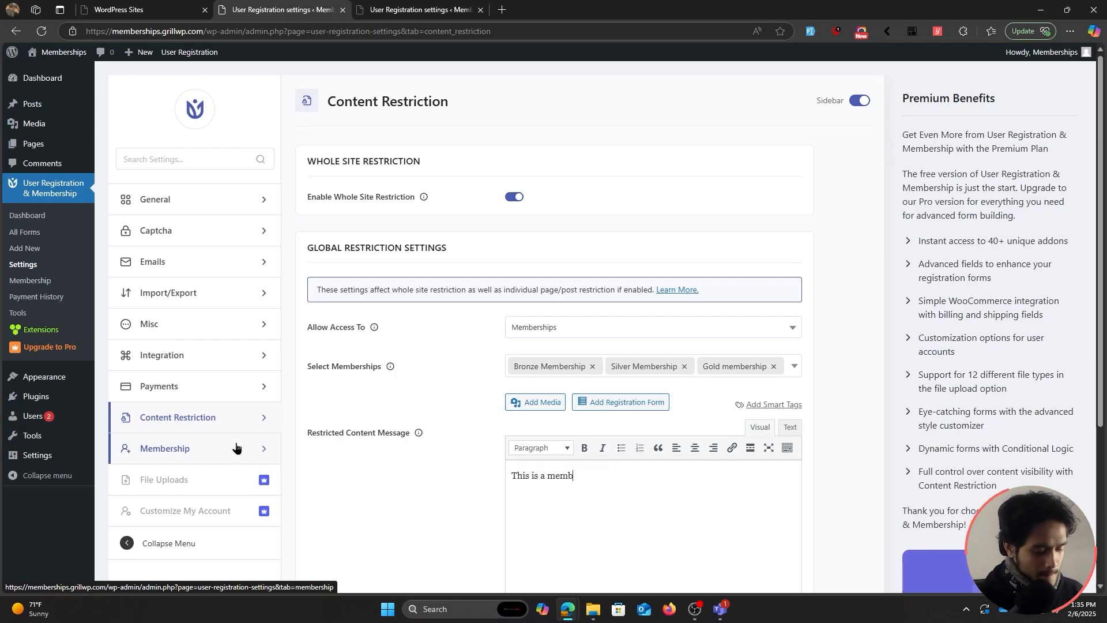
text(ers only web)
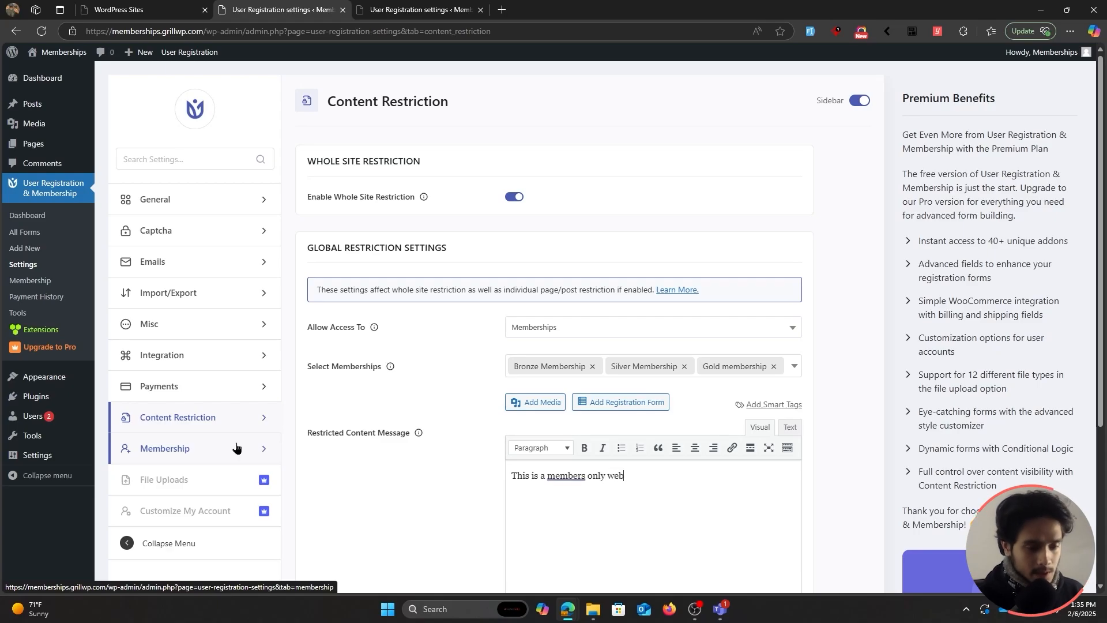
text(site, if you wi)
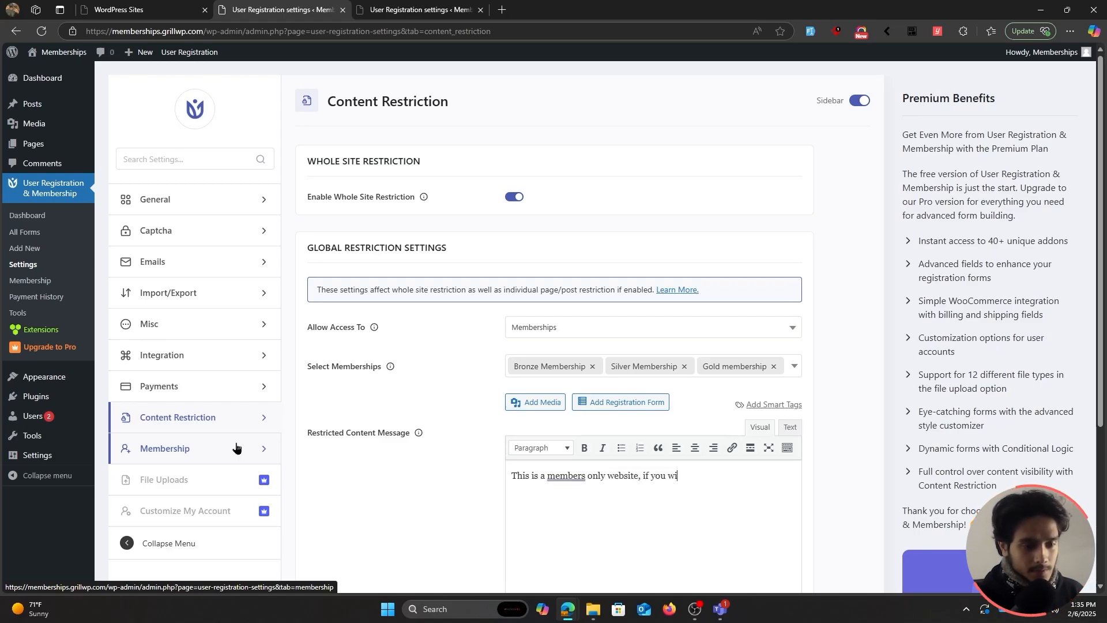
text(sh to regist)
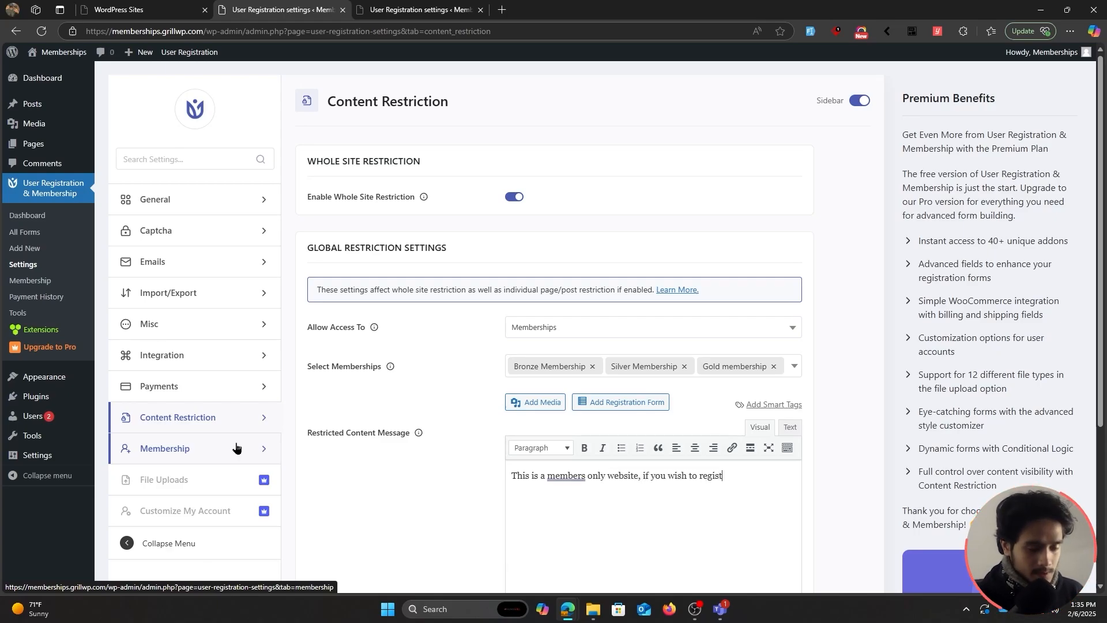
text(er. Register from the)
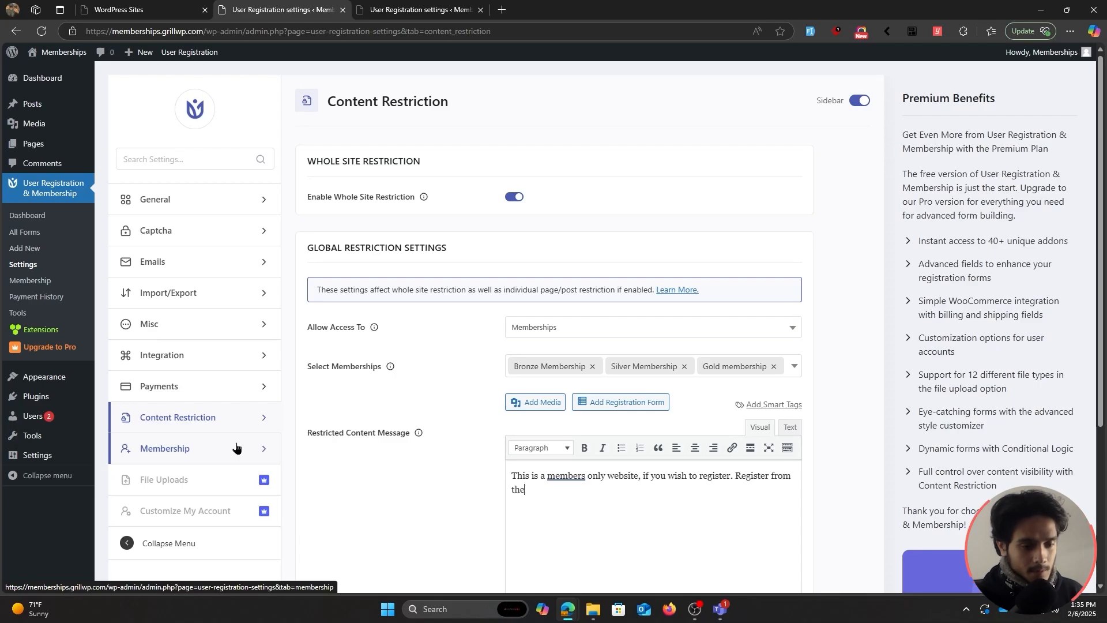
text( registration form.)
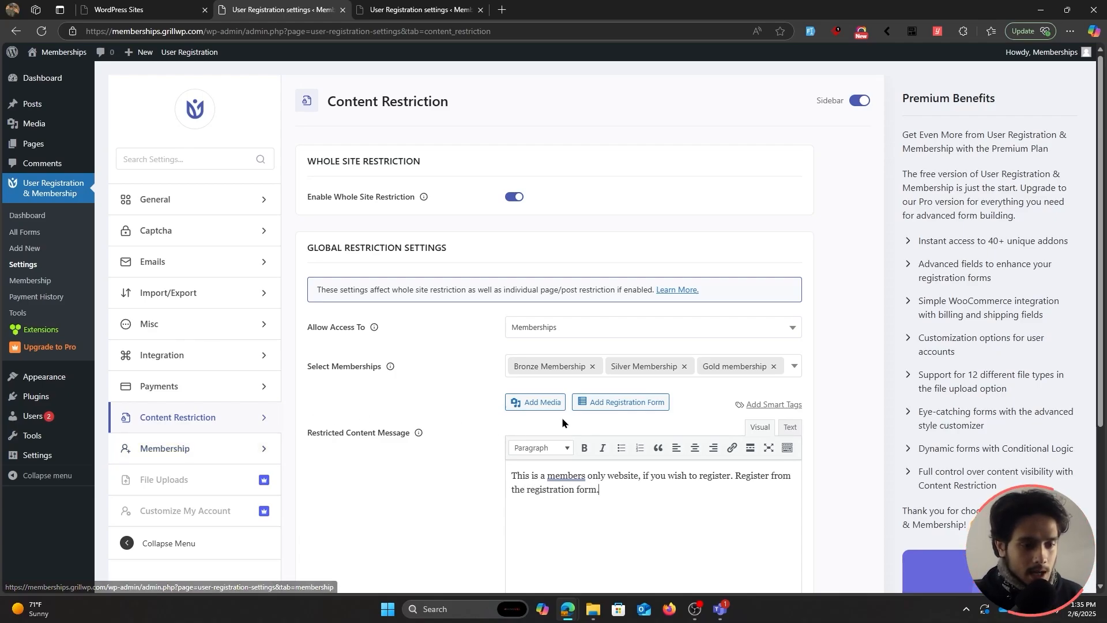
click(594, 402)
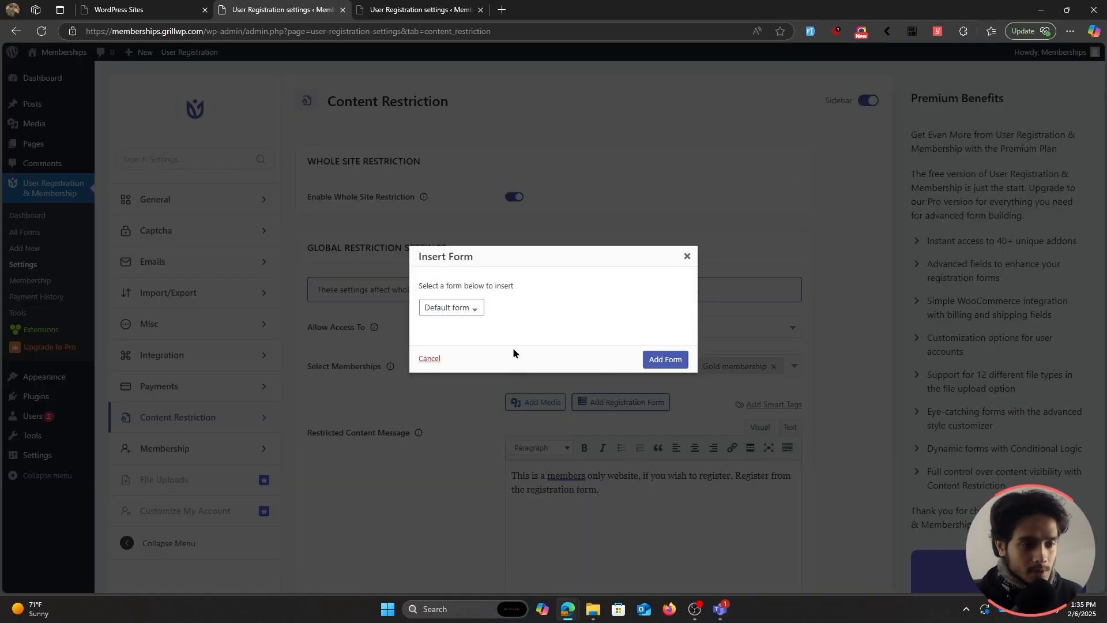
click(456, 309)
click(454, 327)
click(670, 360)
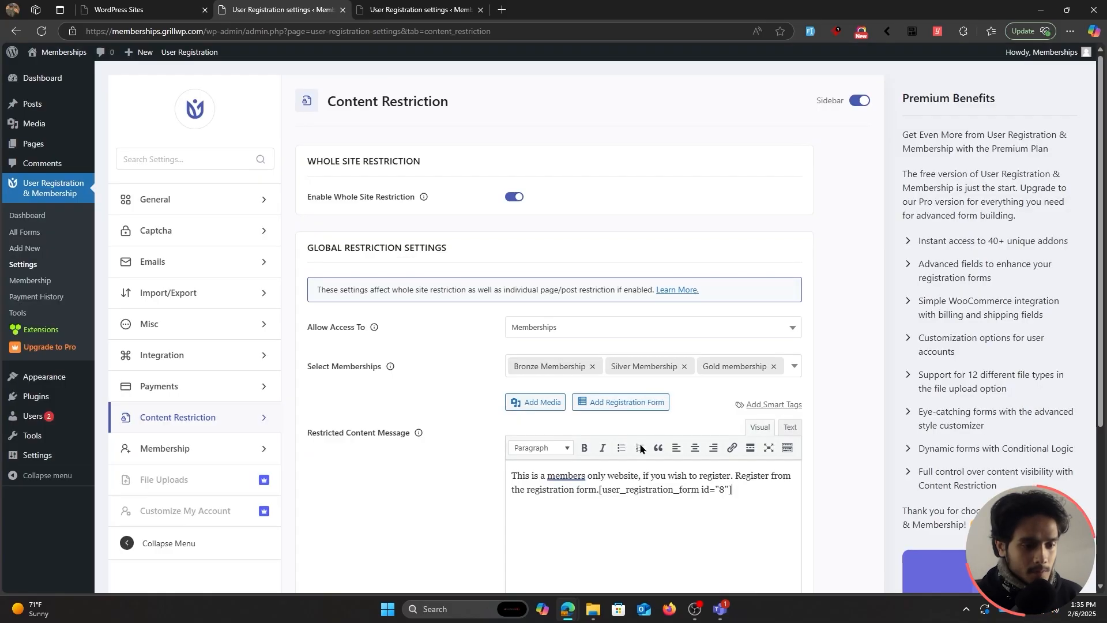
Put the form shortcode on its own line and save the restriction settings.
click(601, 499)
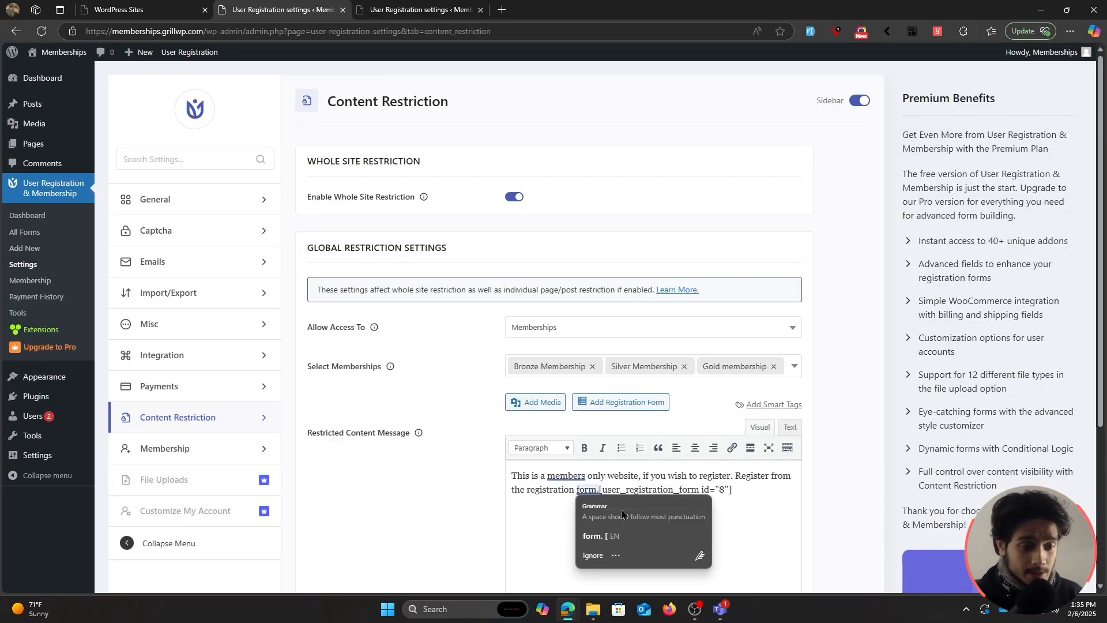
key(Return)
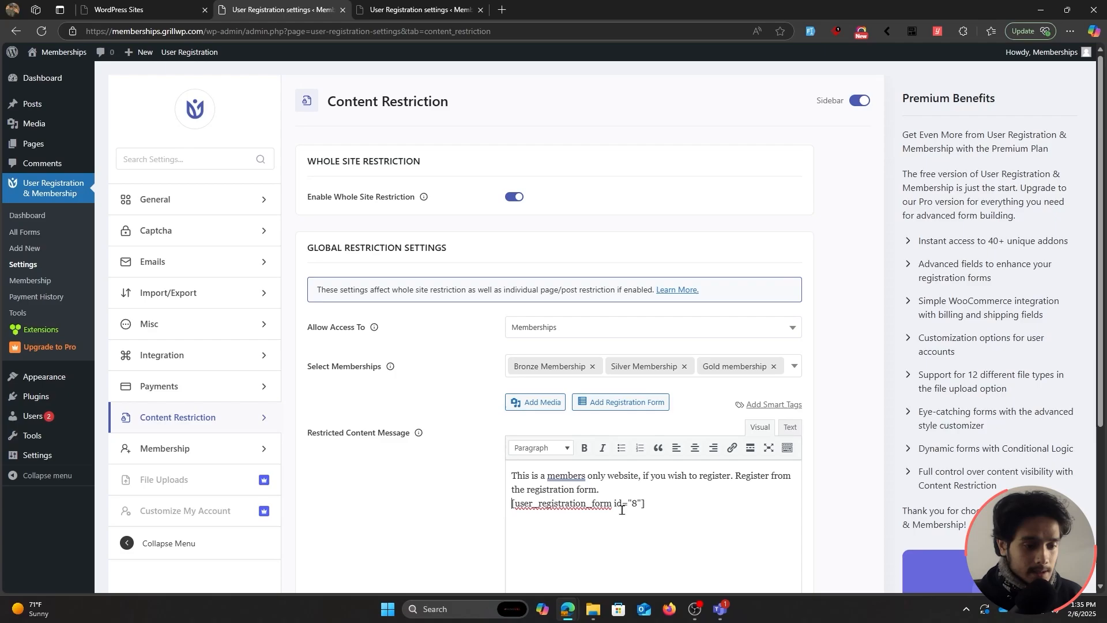
scroll(460, 423, down, 4)
click(324, 539)
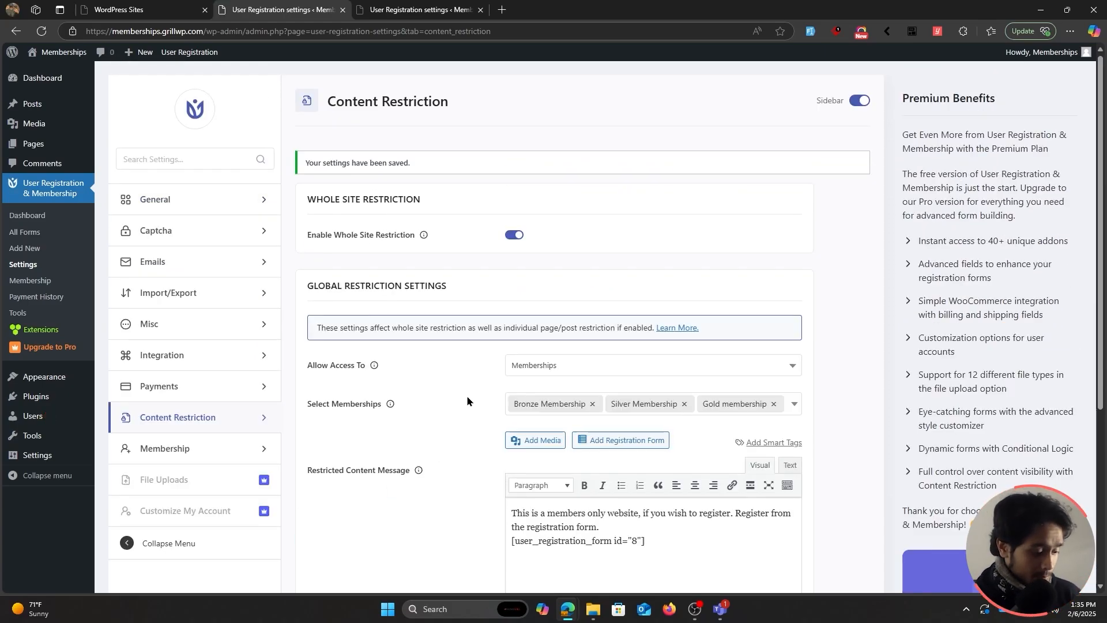
key(ctrl+shift+n)
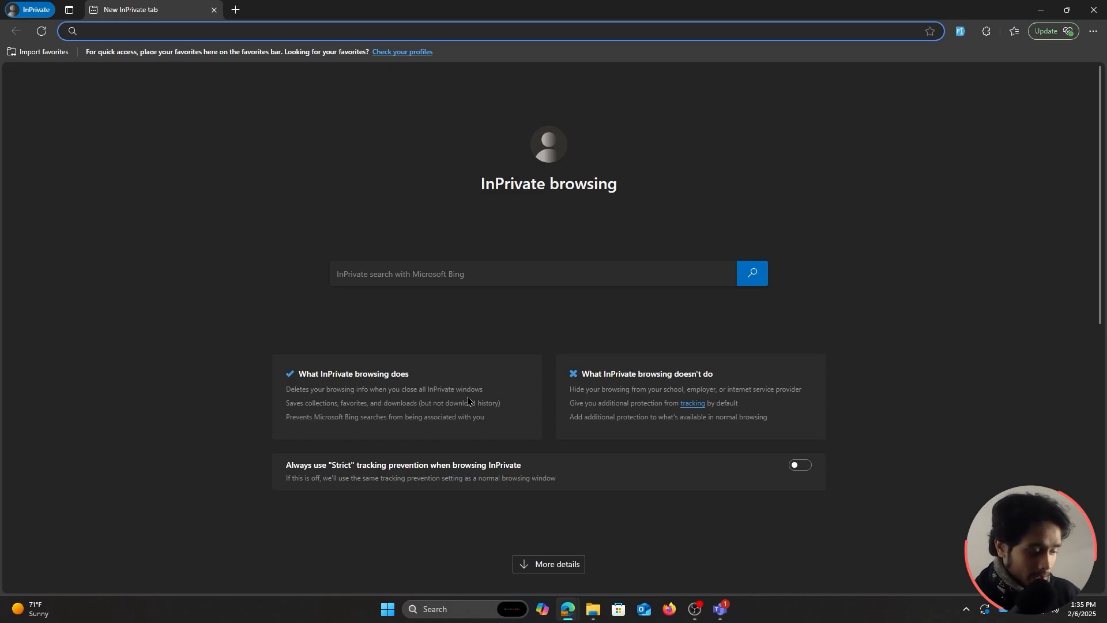
key(super+v)
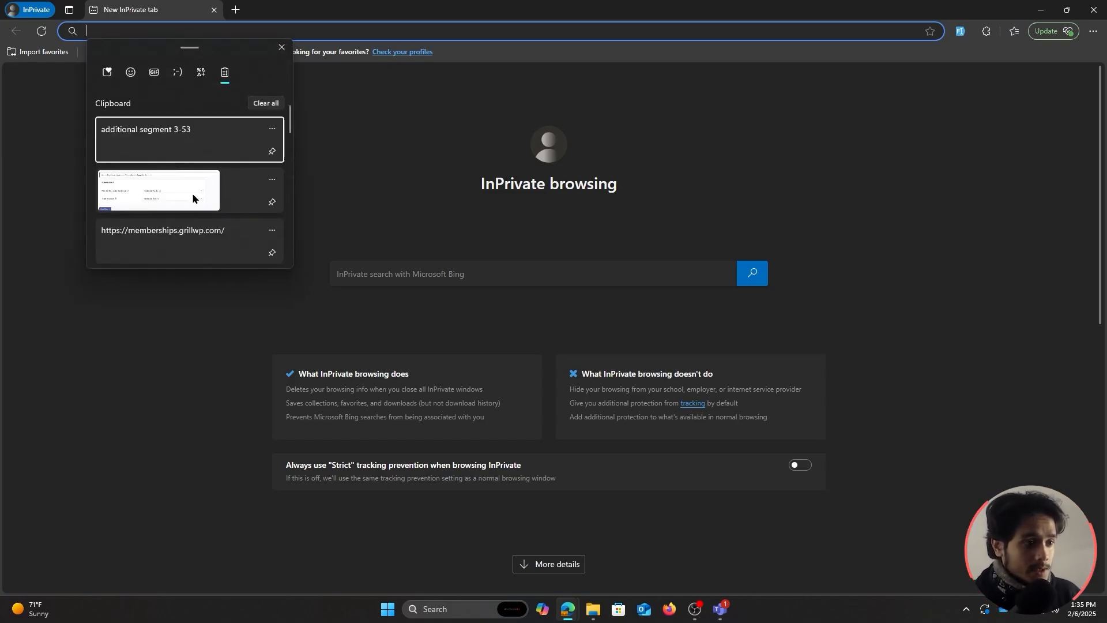
click(167, 230)
key(Return)
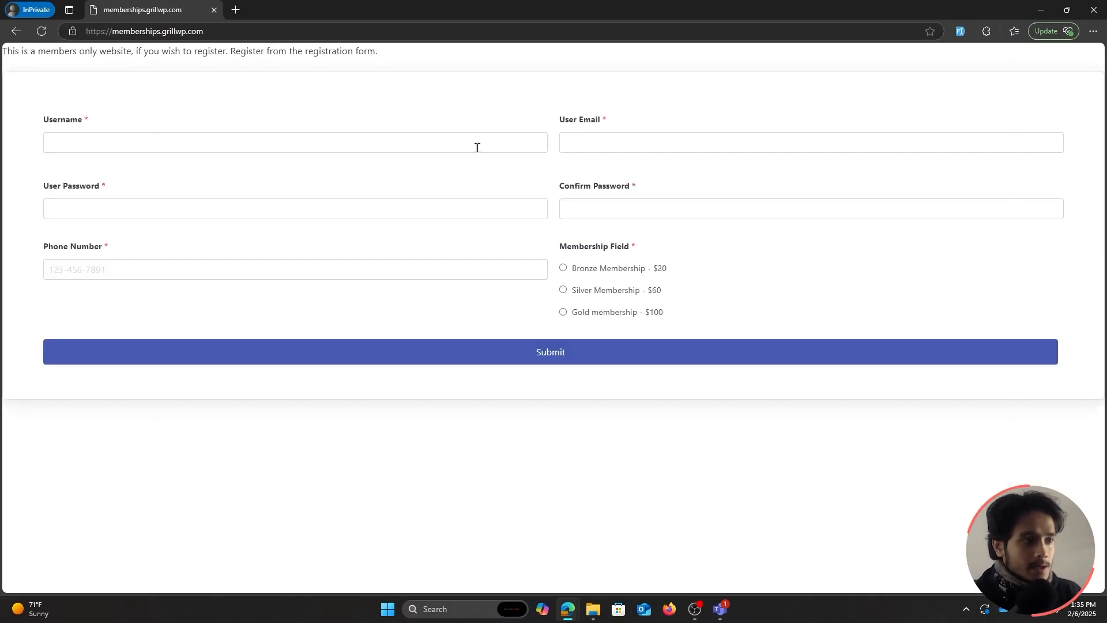
drag(51, 52, 379, 53)
click(413, 76)
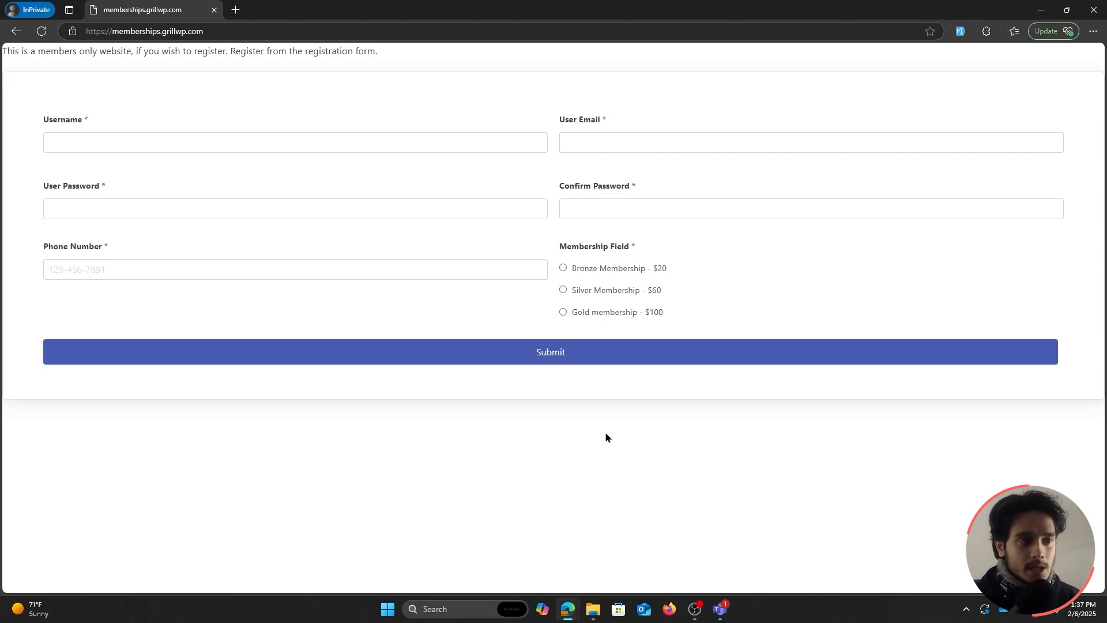
key(alt+Tab)
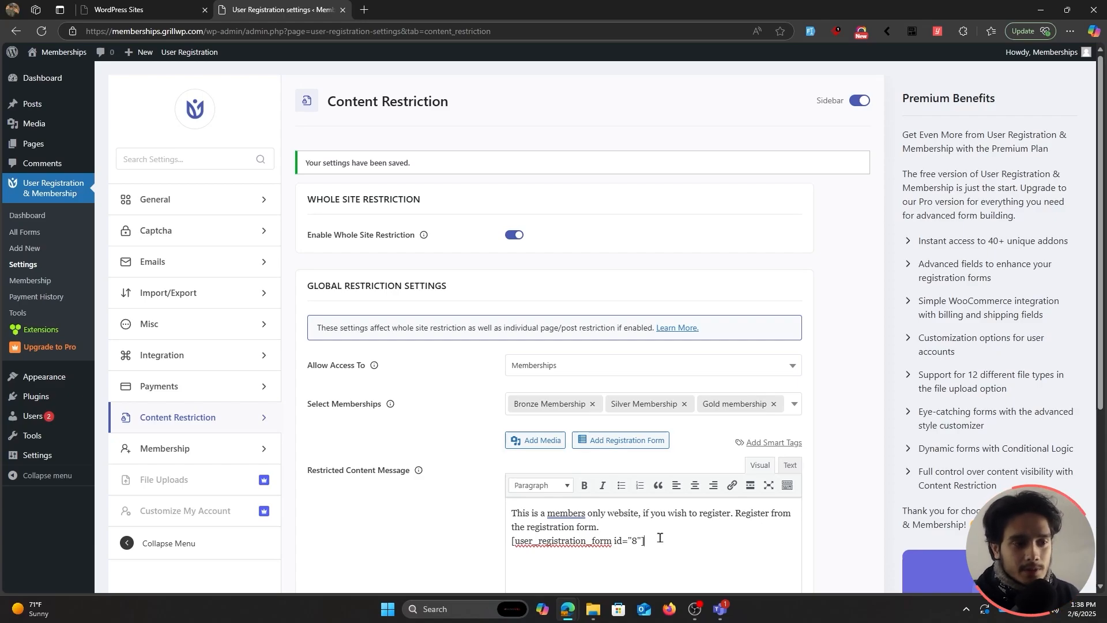
In the Sample Page editor, override global settings and allow access to Guest Users only.
click(33, 144)
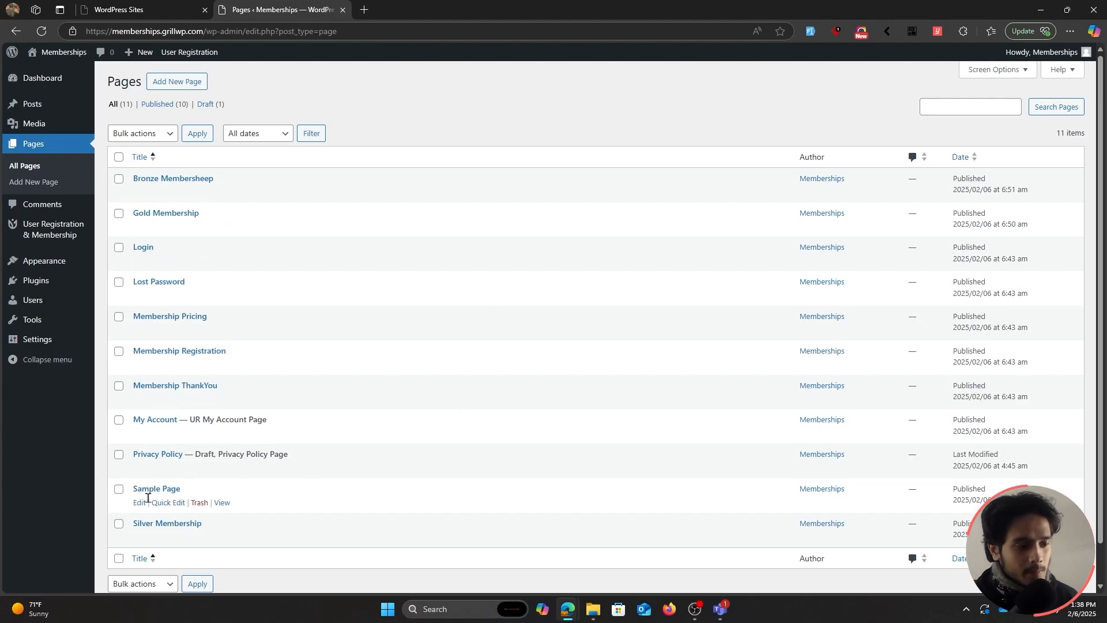
click(140, 503)
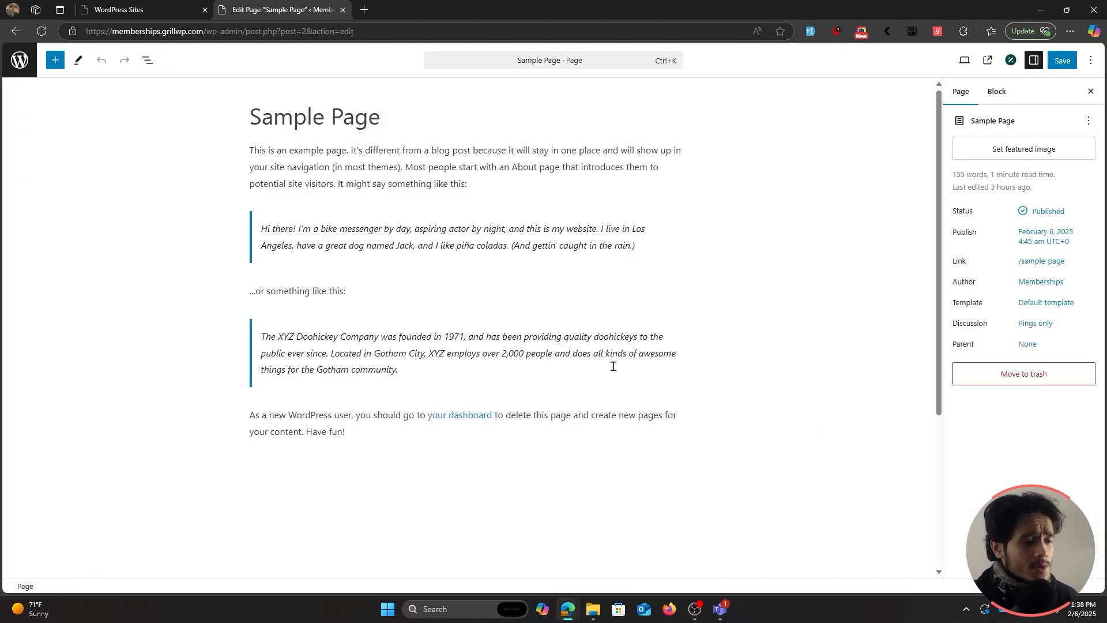
scroll(702, 414, down, 5)
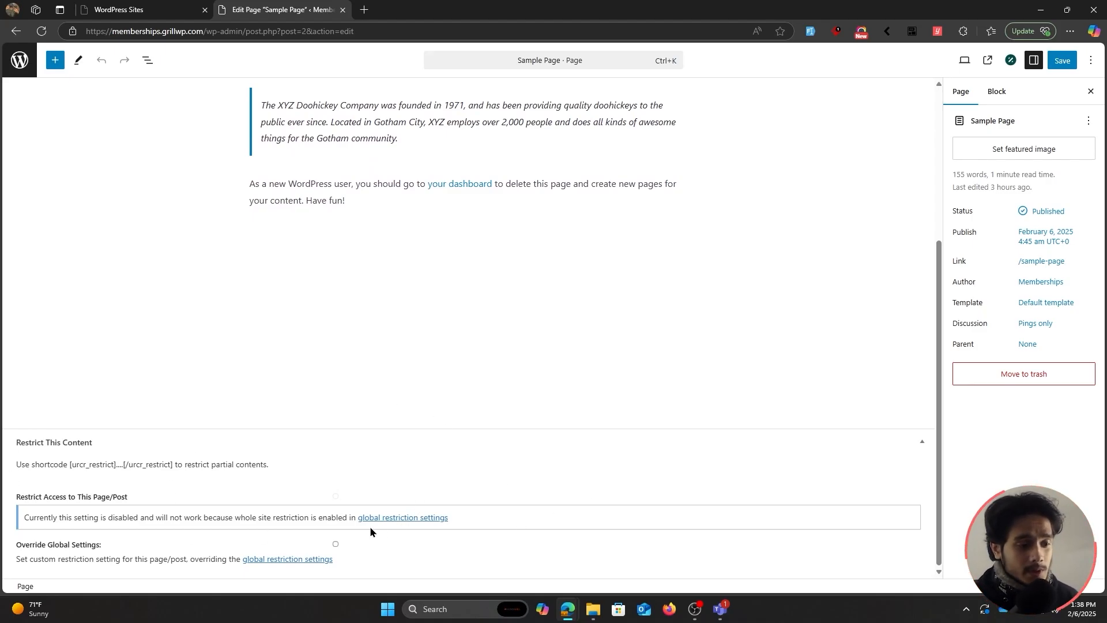
click(335, 544)
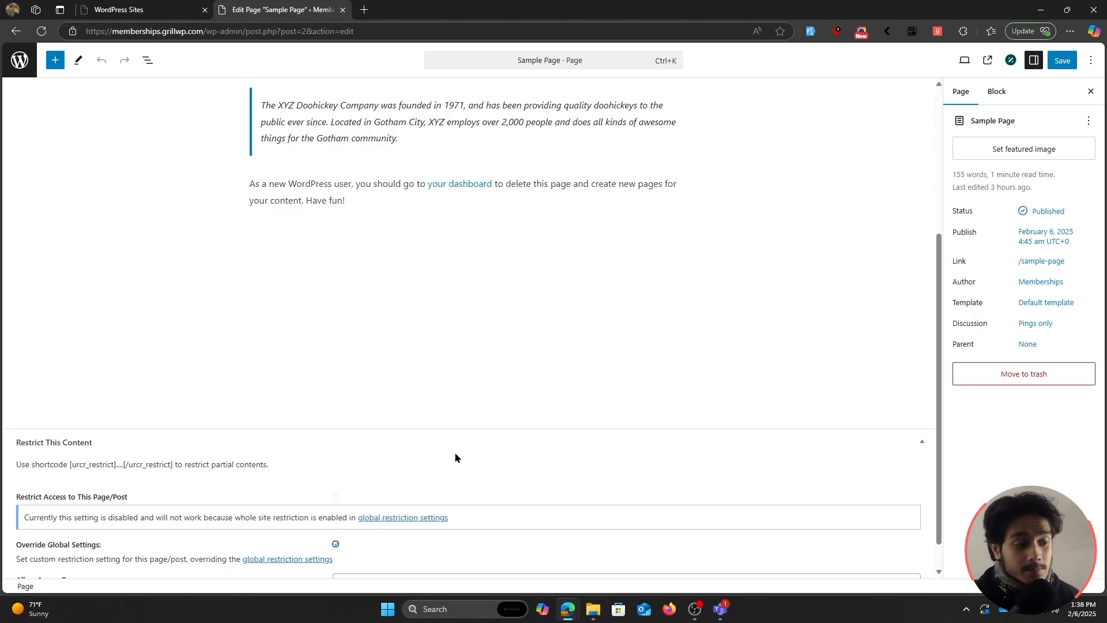
scroll(455, 456, down, 1)
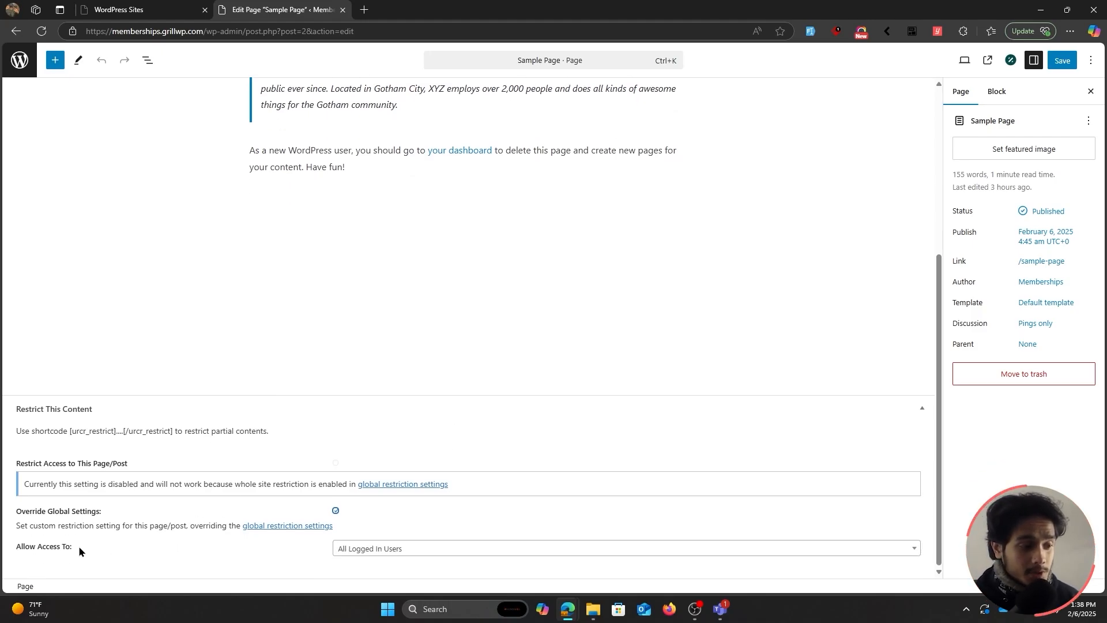
click(389, 551)
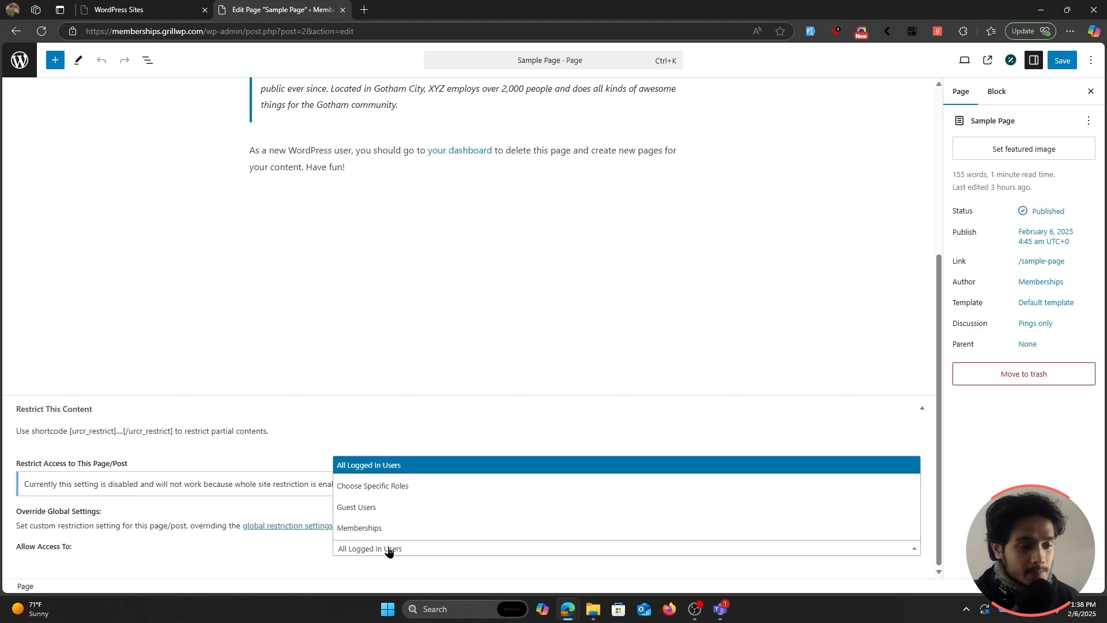
click(427, 510)
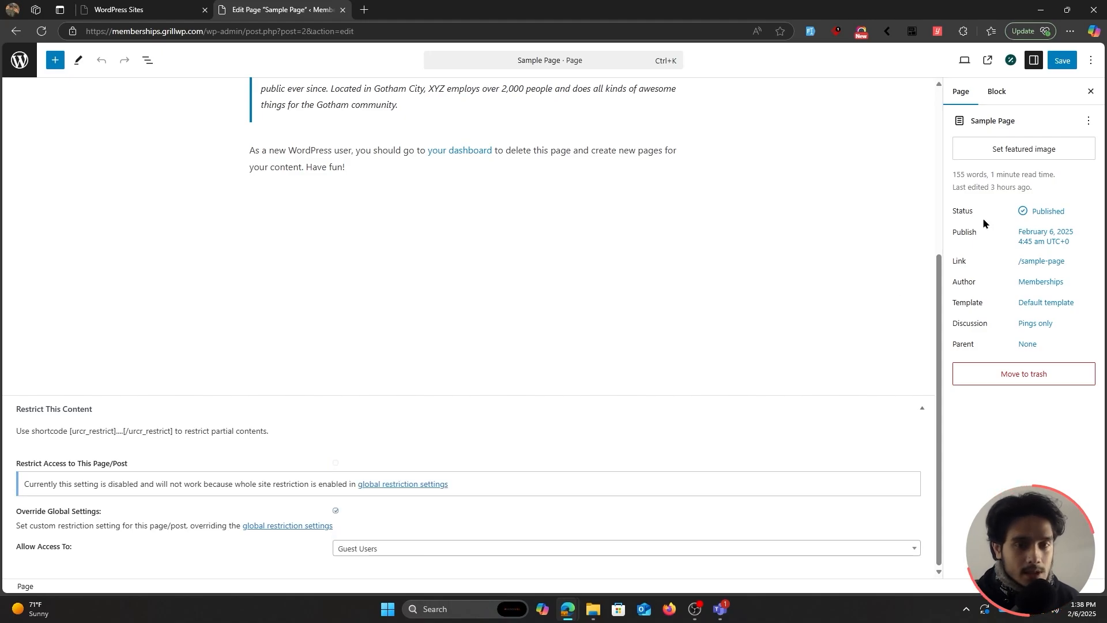
Save the Sample Page, then visit it and Membership Pricing as a logged-out guest.
click(1063, 60)
key(alt+Tab)
click(379, 32)
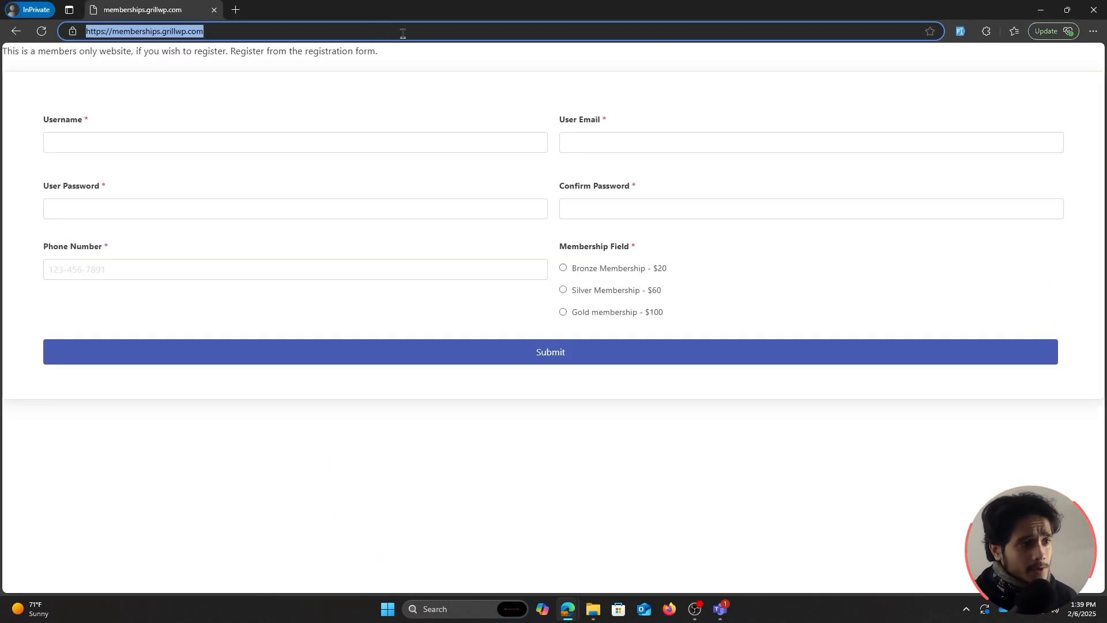
click(275, 29)
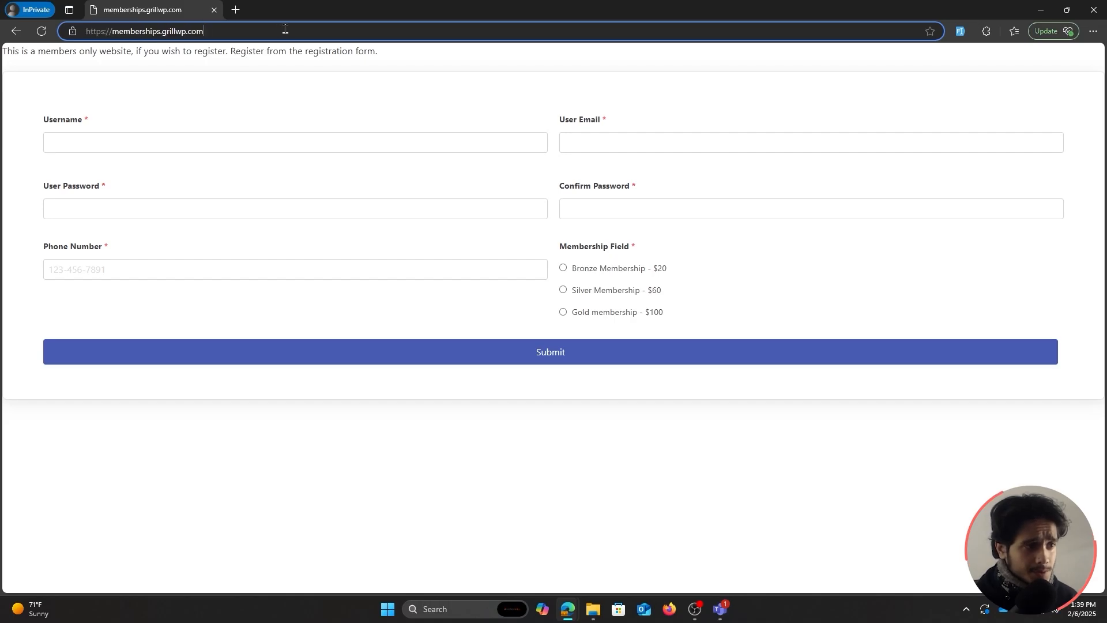
drag(285, 29, 15, 34)
text(https://memberships.grillwp.com/?page_id=2)
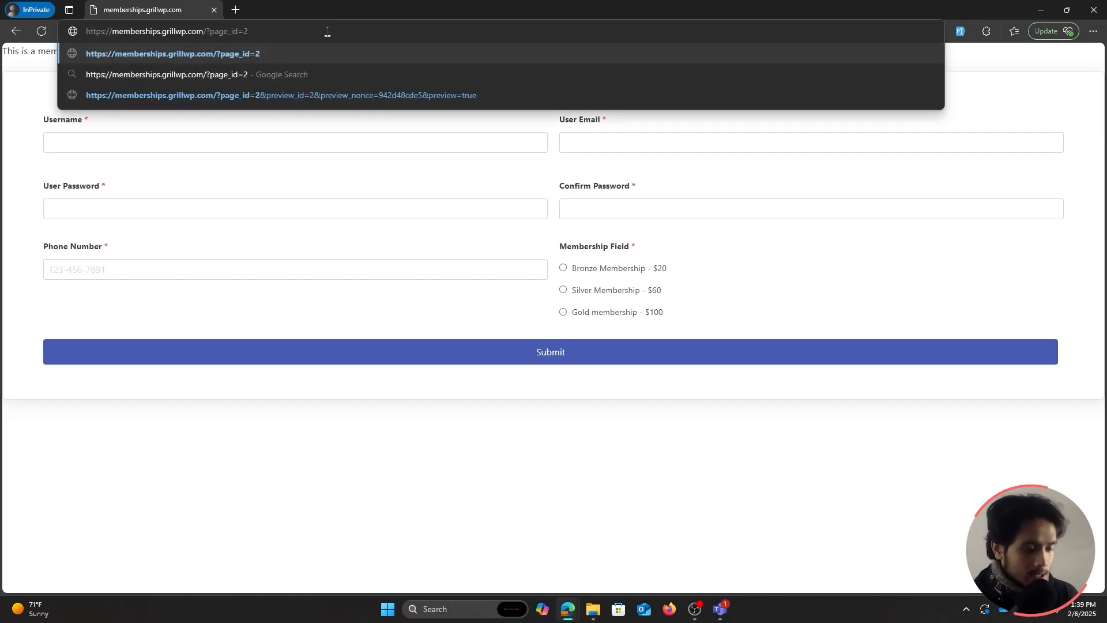
key(Return)
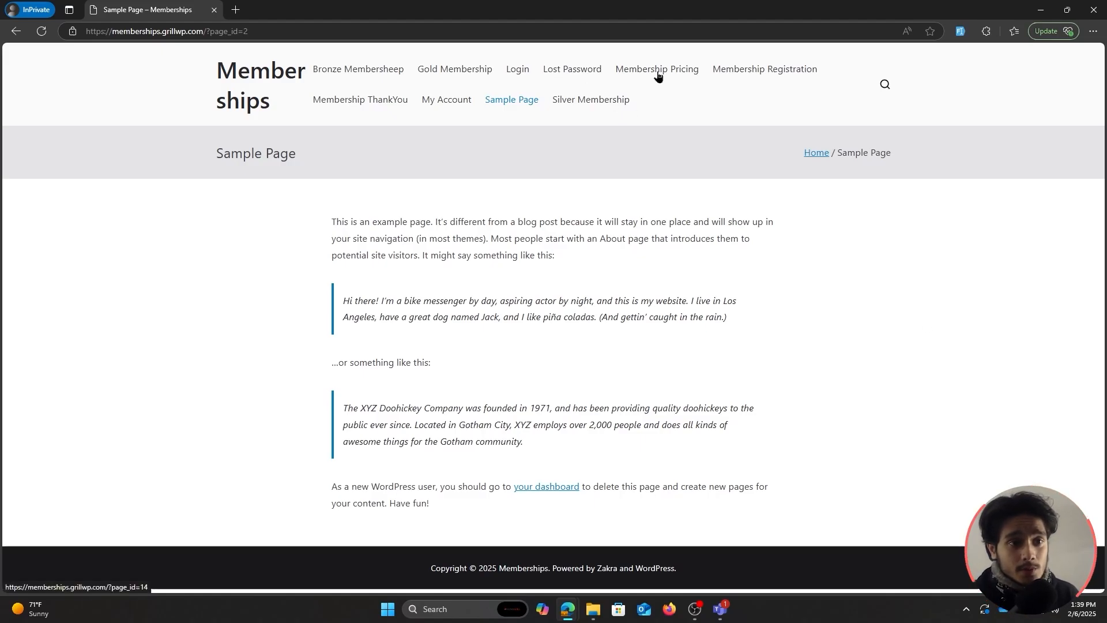
click(679, 76)
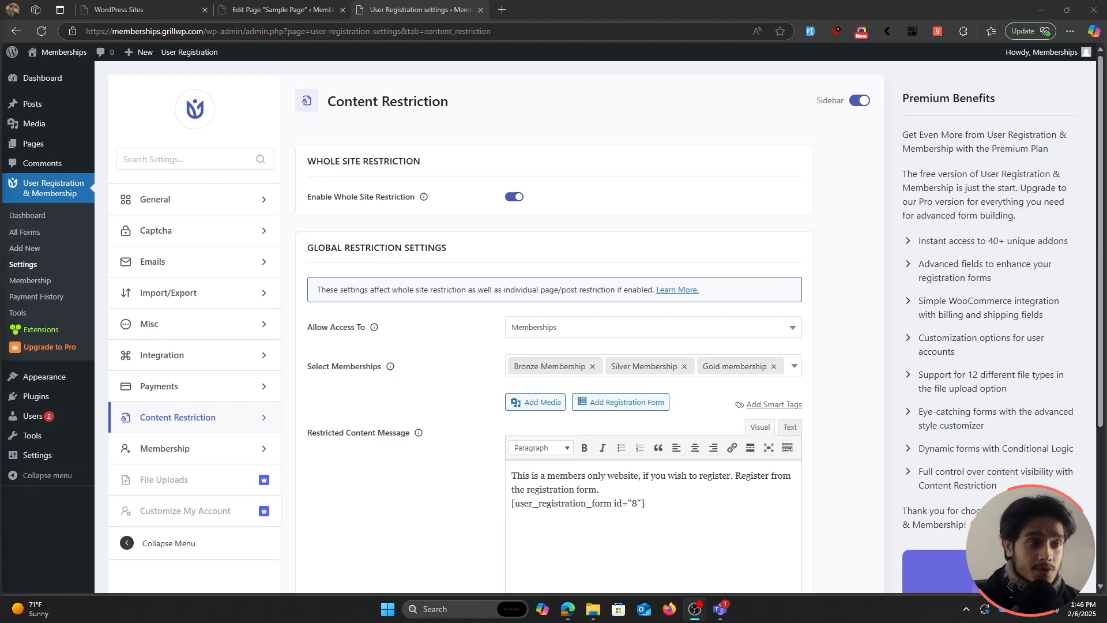
Disable whole site restriction, allow All Logged In Users with a new message, and save.
click(792, 189)
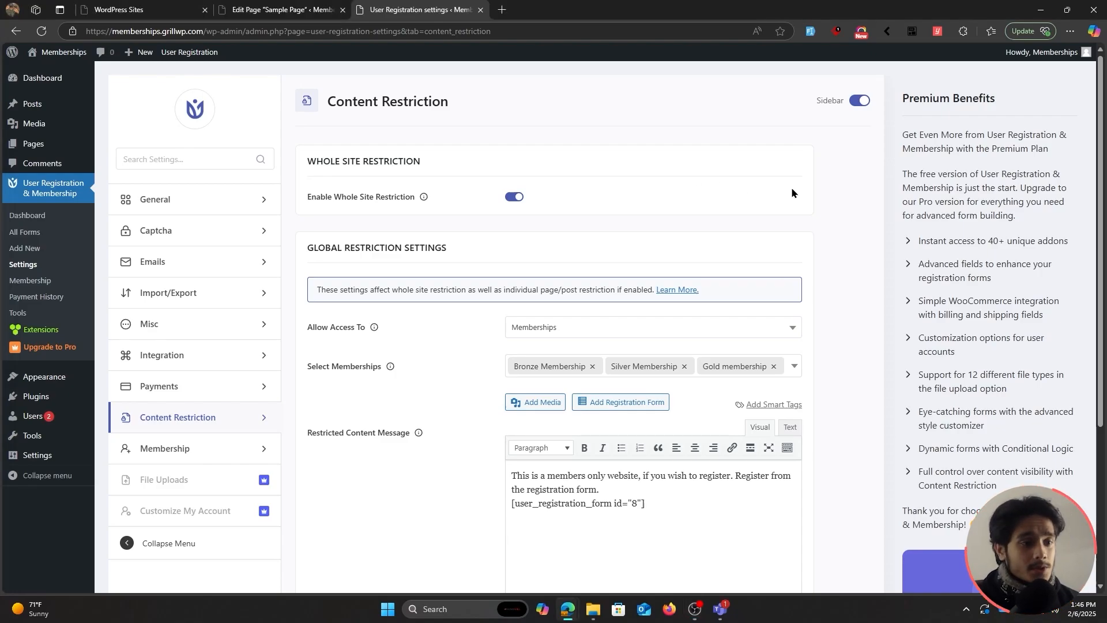
click(517, 198)
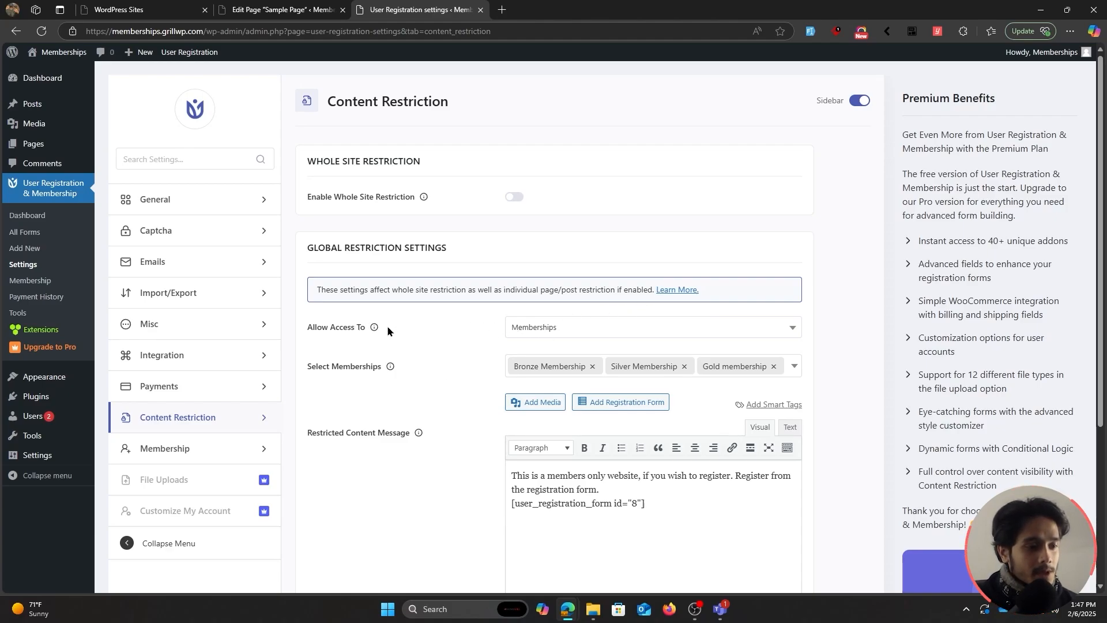
click(553, 333)
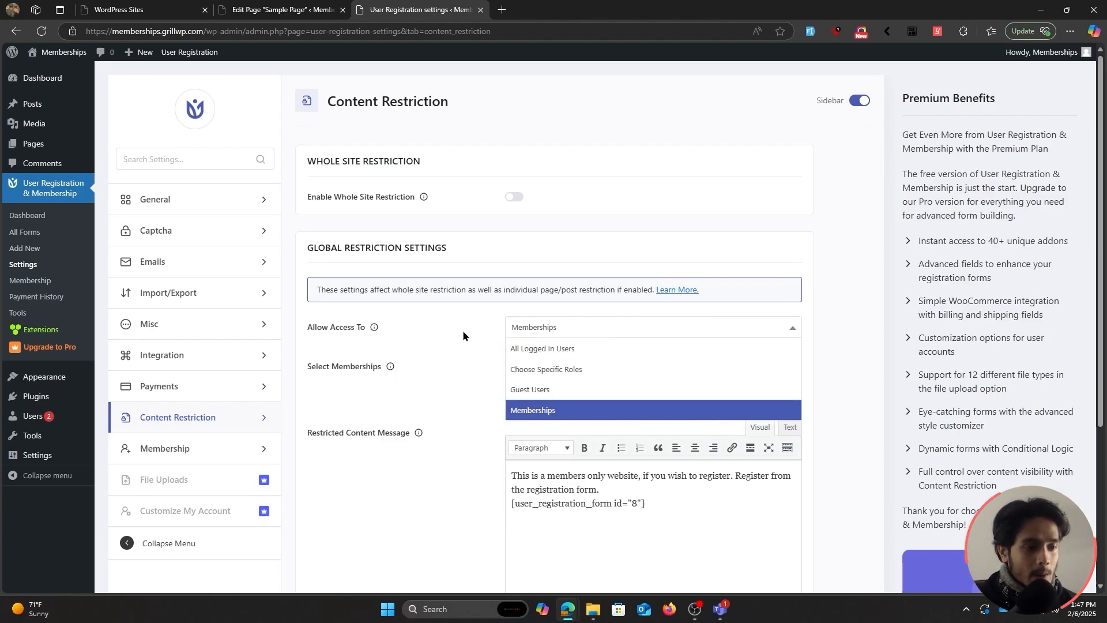
click(581, 349)
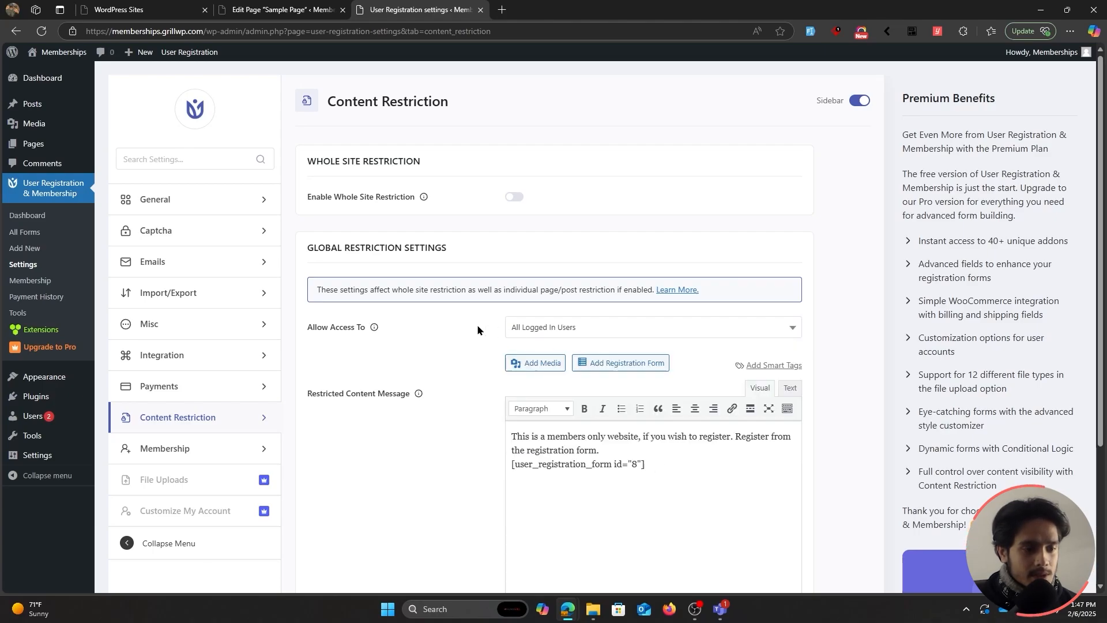
drag(660, 466, 498, 431)
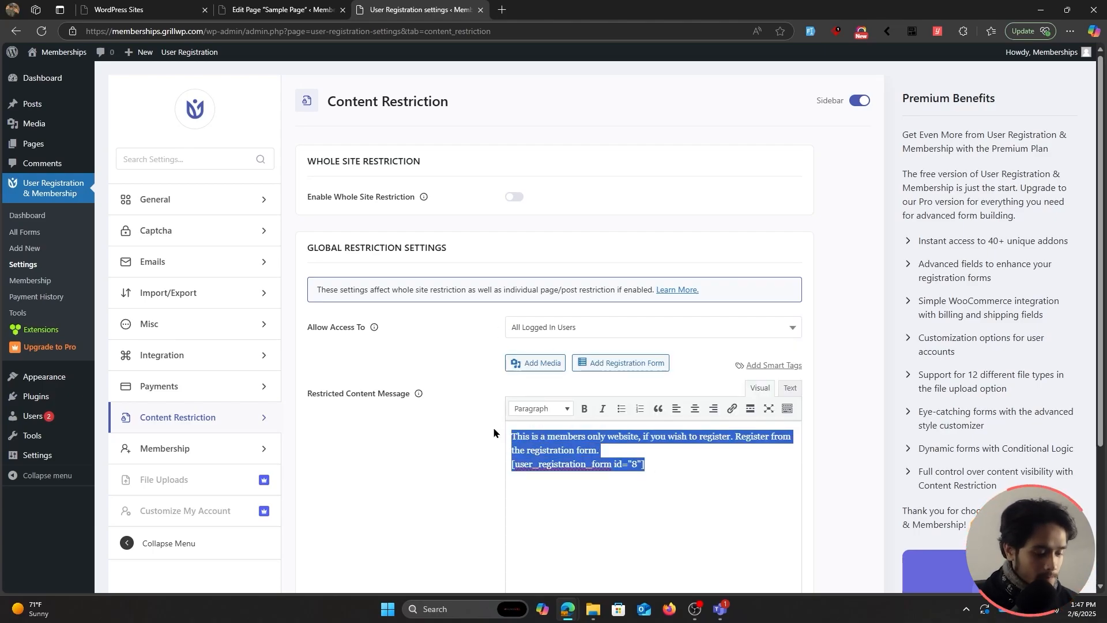
text(This content is only viewable to logged in users.)
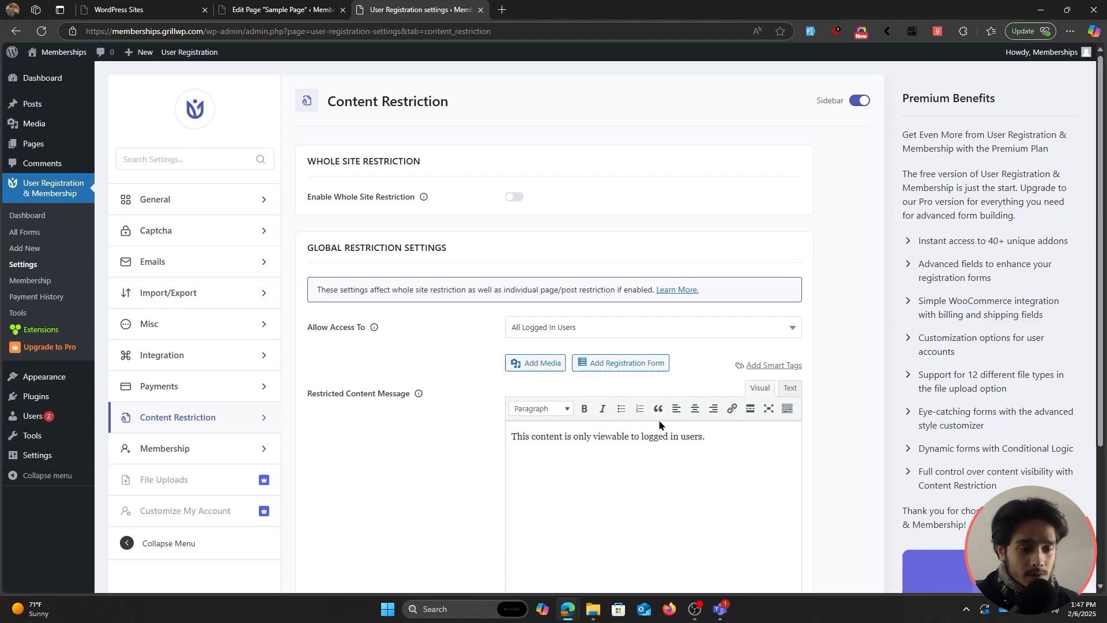
scroll(453, 400, down, 3)
click(321, 537)
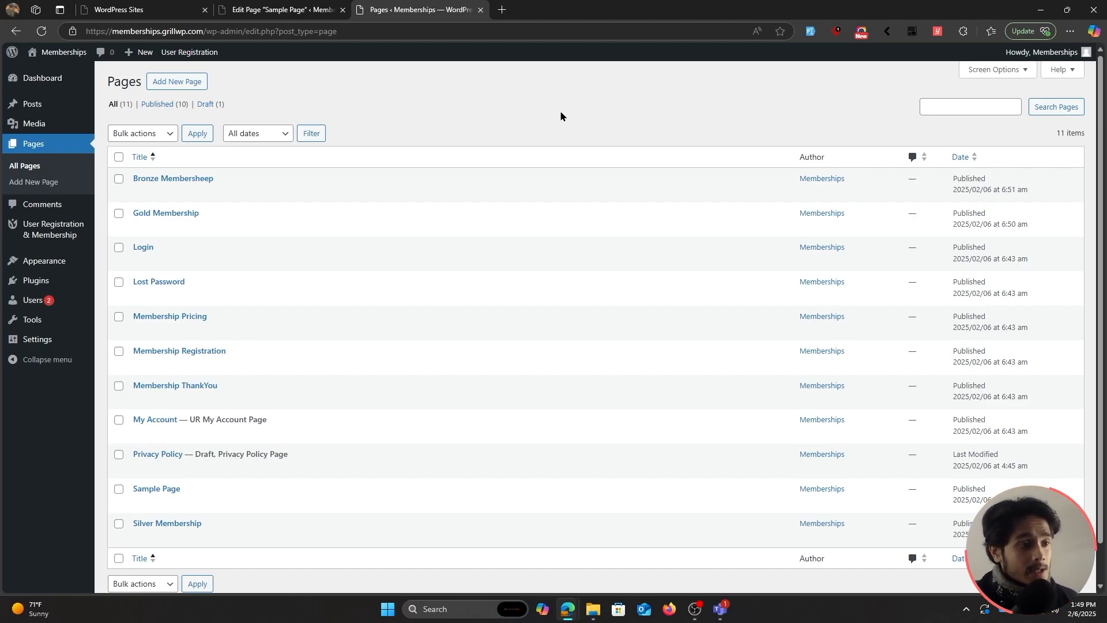
mouse_move(206, 181)
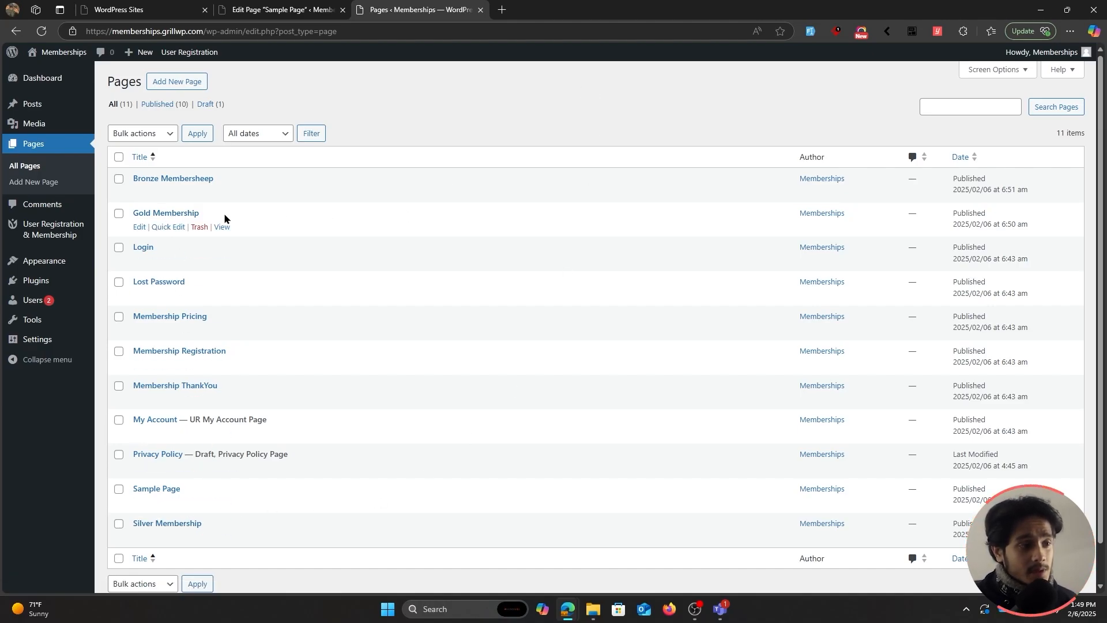
Open the Gold, Bronze Membersheep and Silver Membership pages in new tabs.
ctrl+click(222, 227)
ctrl+click(222, 193)
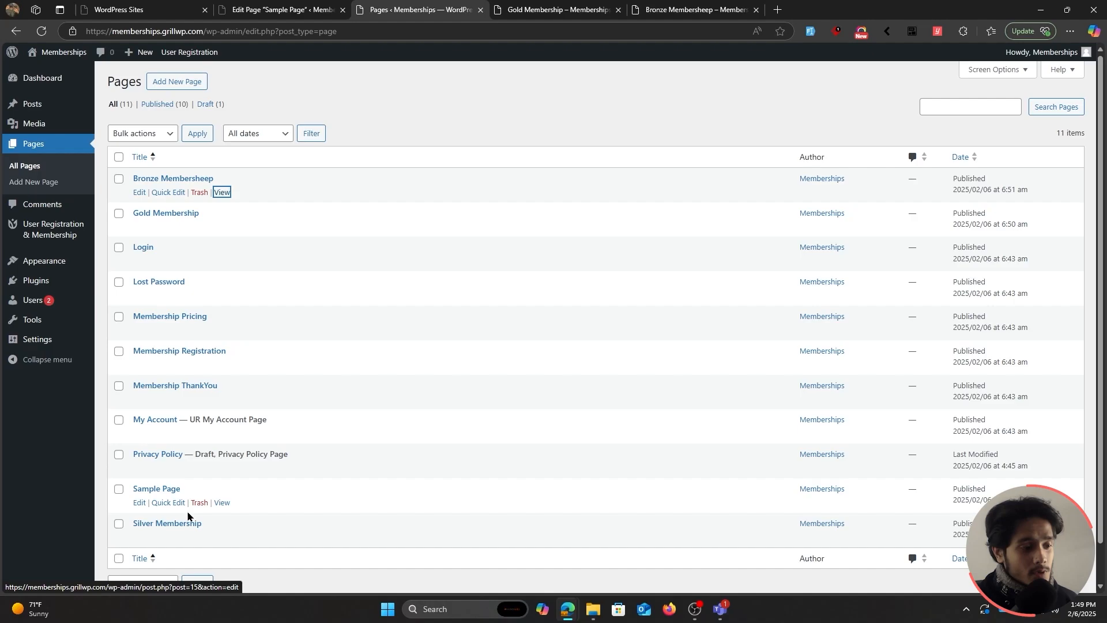
ctrl+click(222, 537)
Compare the three membership pages, ending on the Gold Membership page.
click(687, 10)
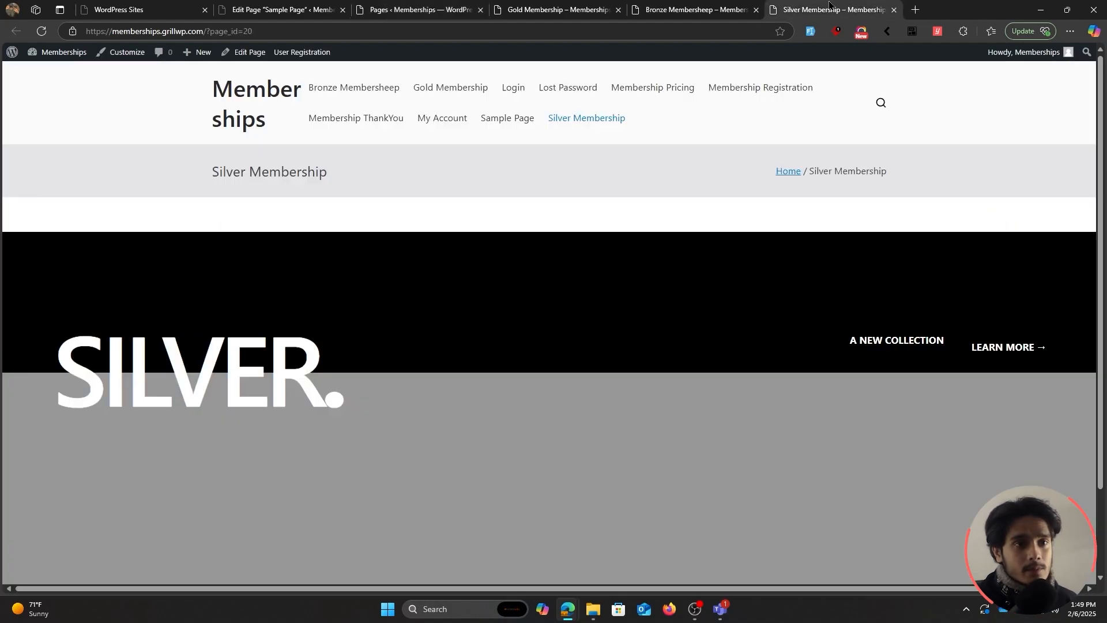
click(554, 10)
click(669, 7)
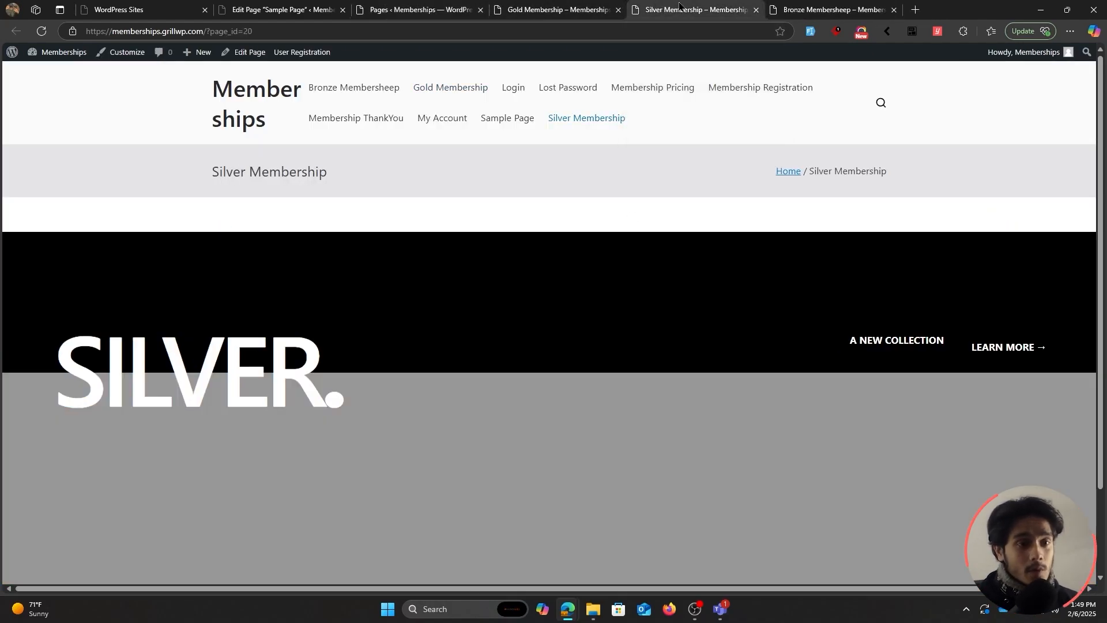
click(833, 9)
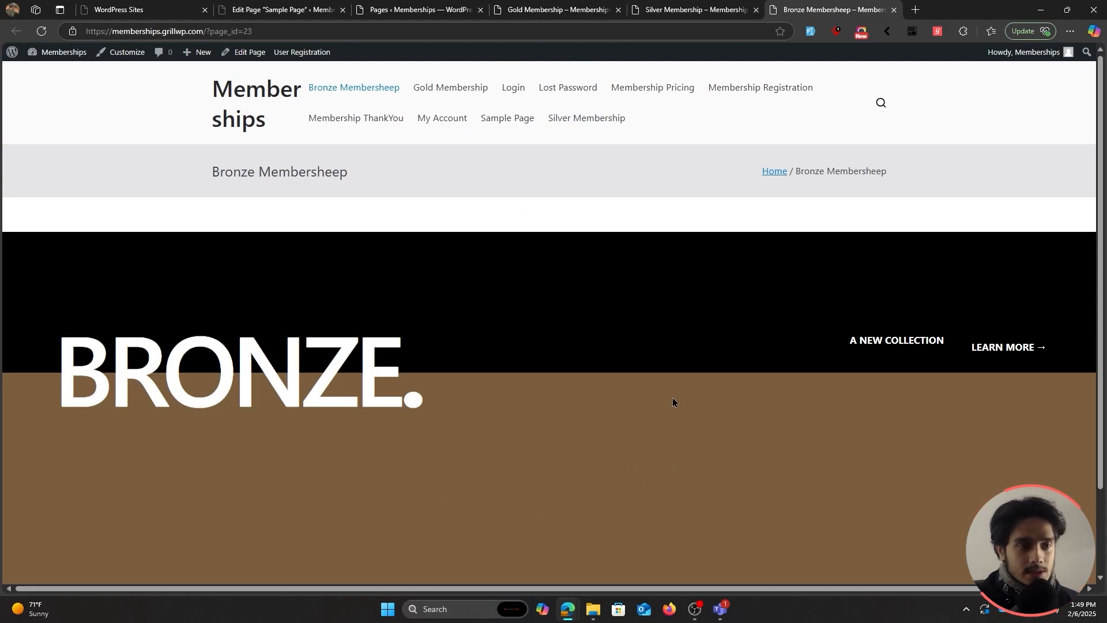
click(711, 8)
click(538, 5)
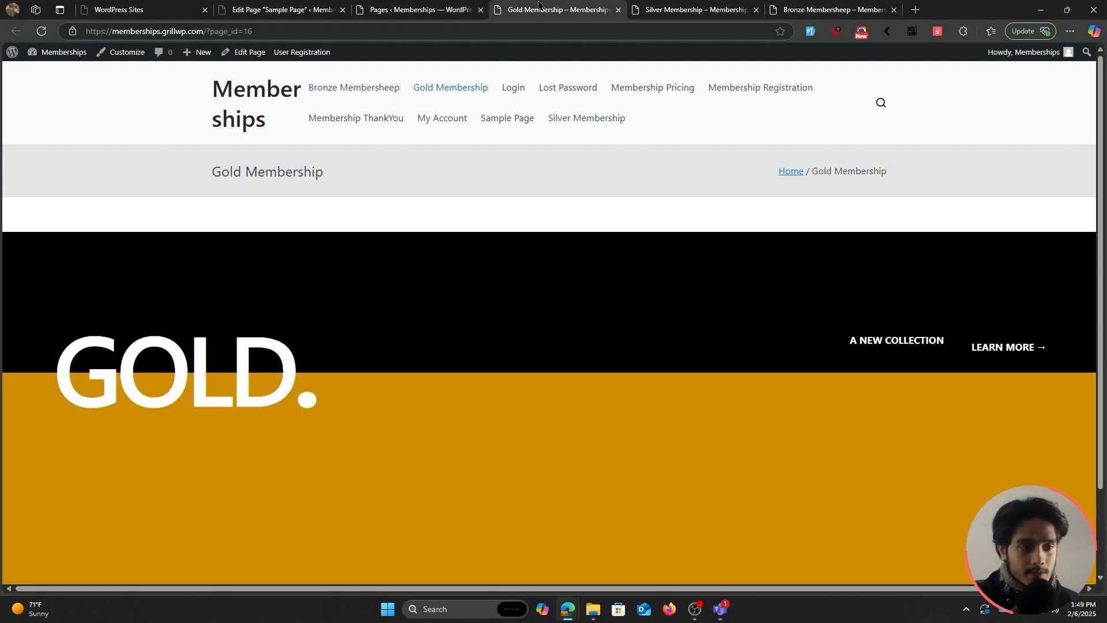
click(684, 5)
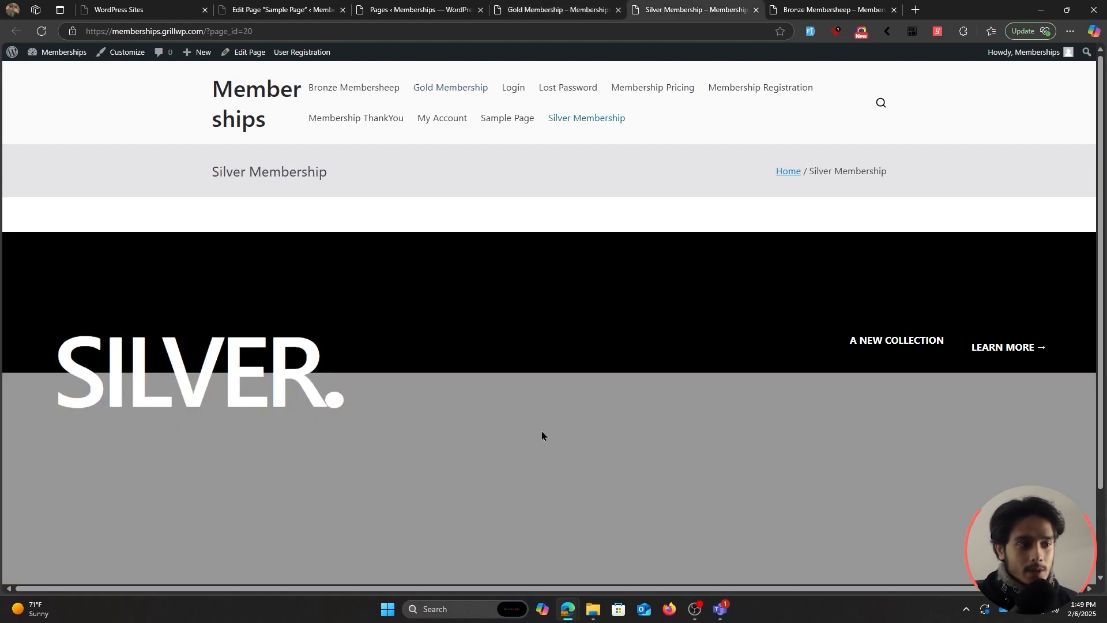
click(543, 8)
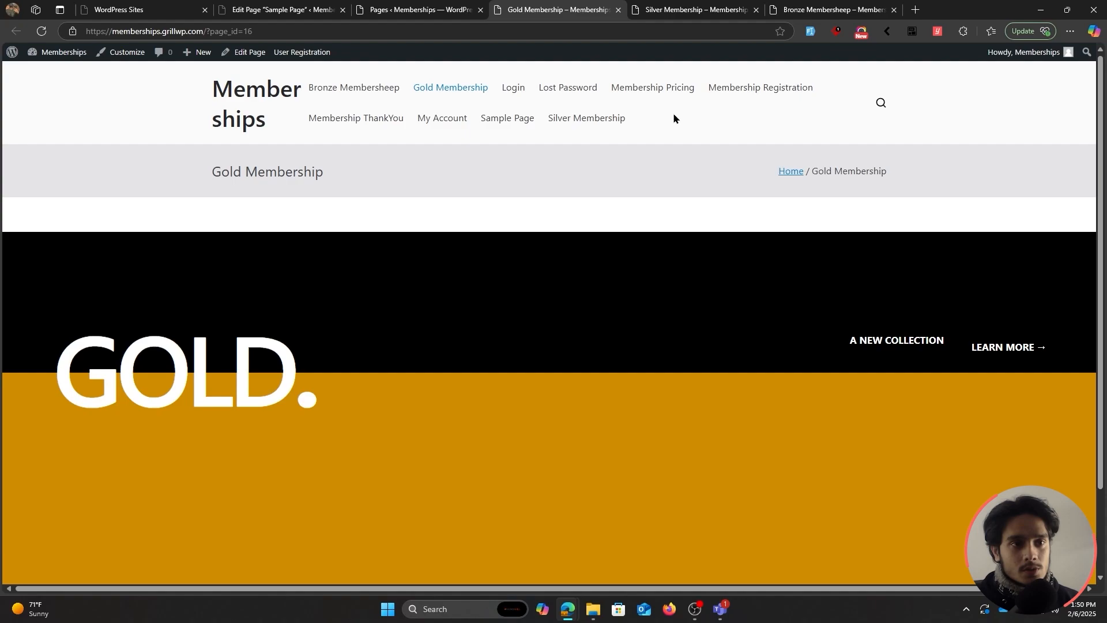
click(689, 8)
click(864, 5)
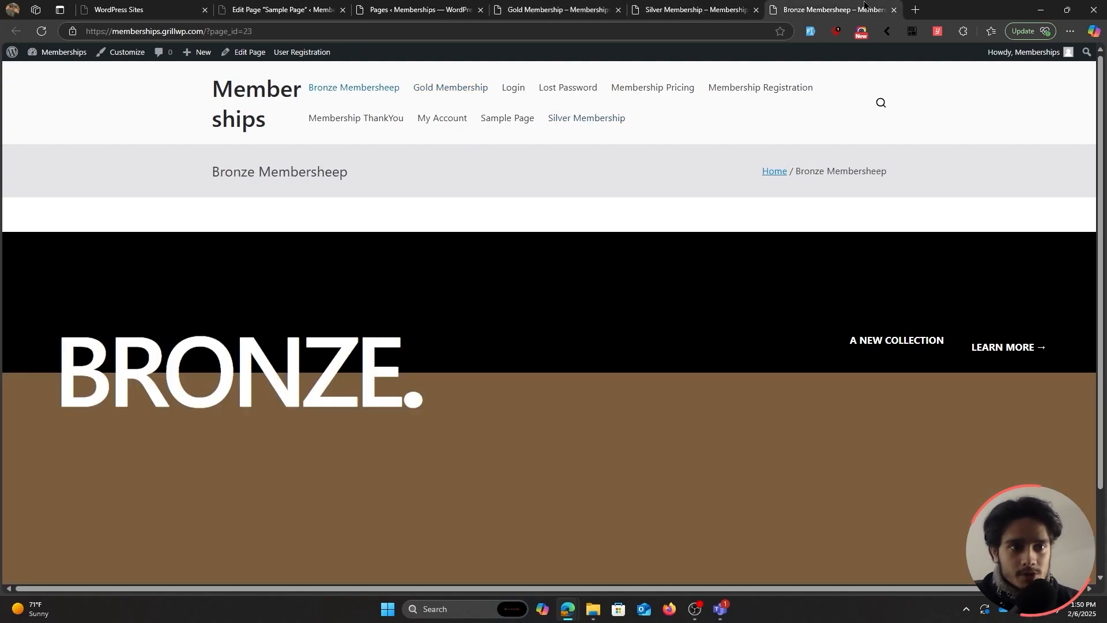
click(578, 6)
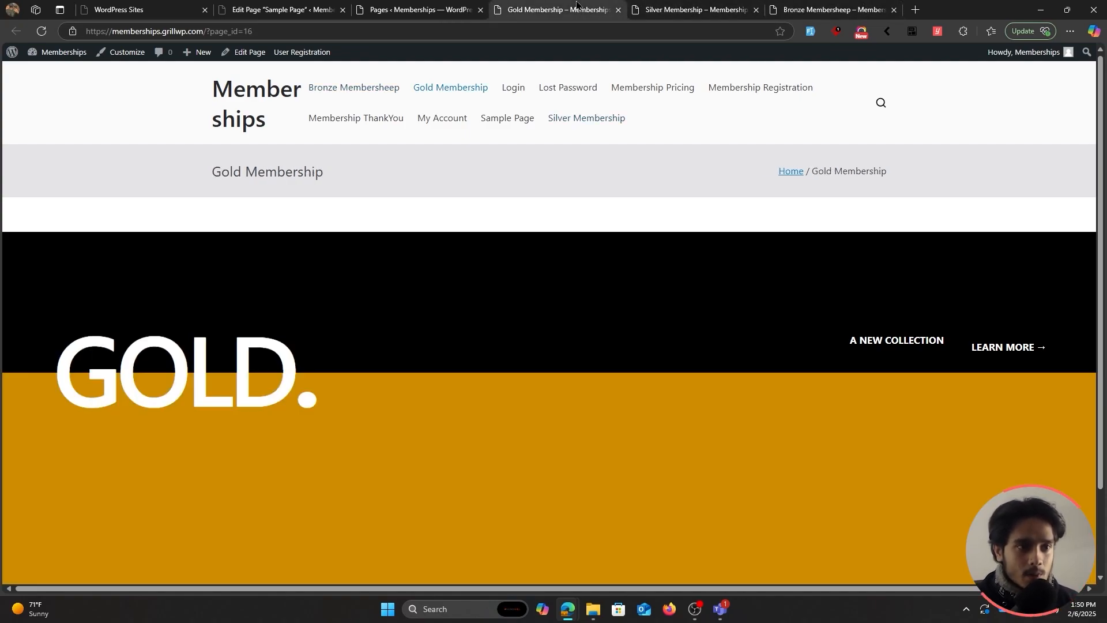
scroll(593, 368, down, 3)
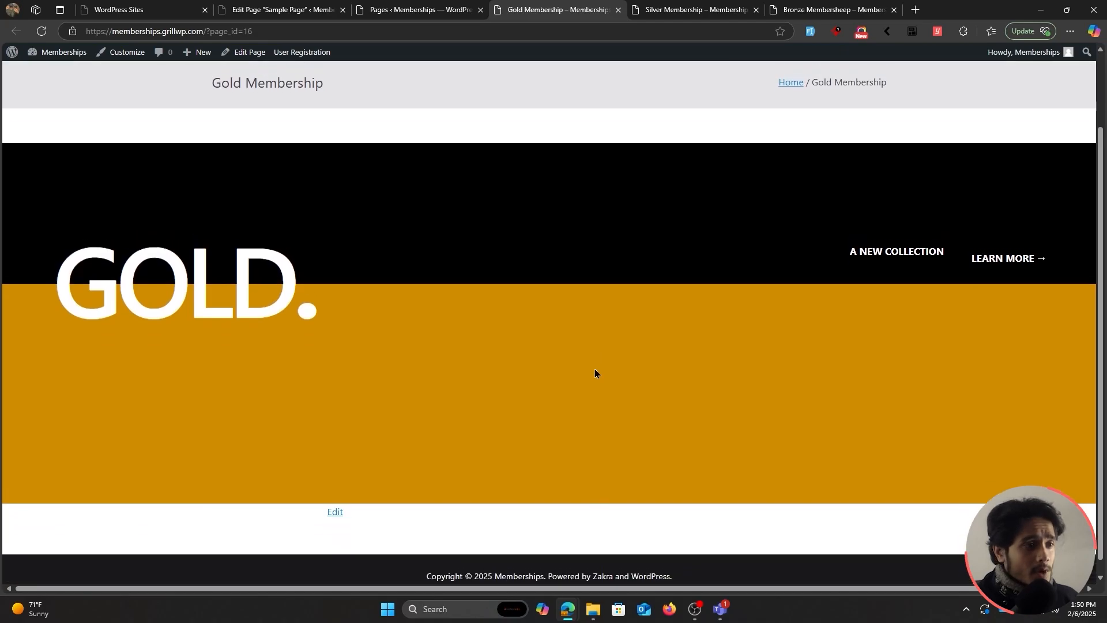
scroll(594, 368, up, 3)
Open the Gold Membership editor and review the global restriction settings.
click(240, 58)
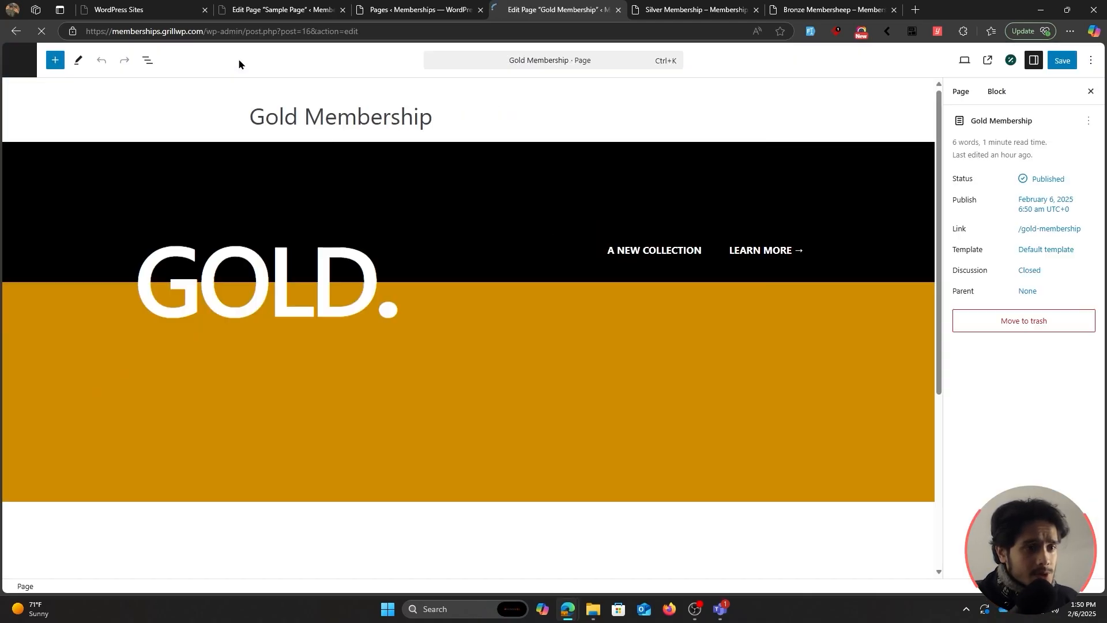
scroll(724, 488, down, 3)
scroll(721, 485, down, 2)
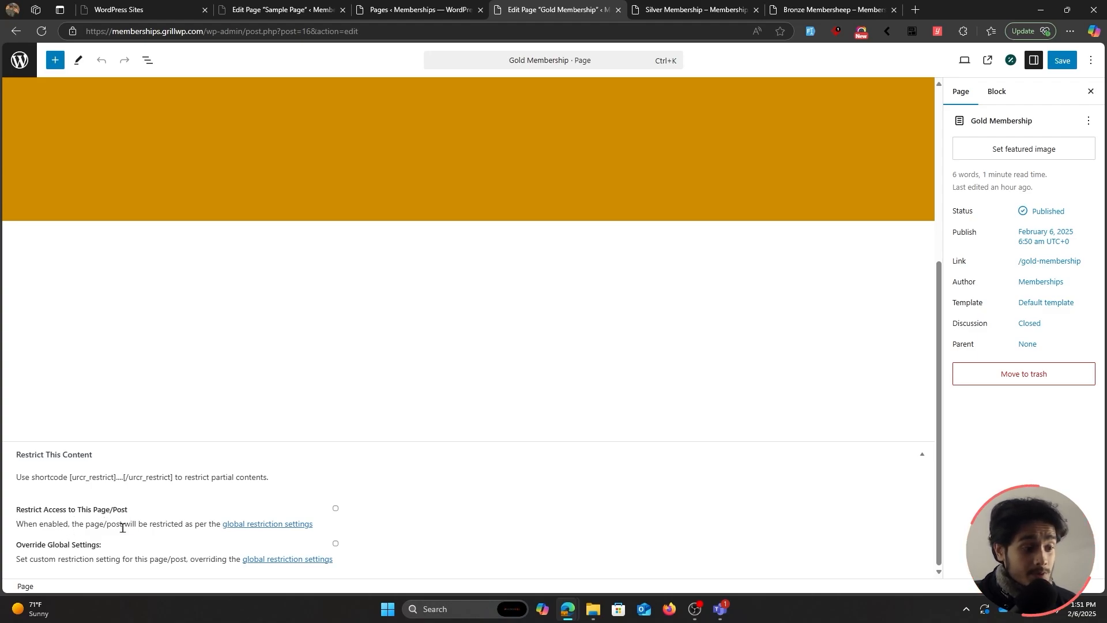
drag(122, 526, 196, 525)
click(204, 524)
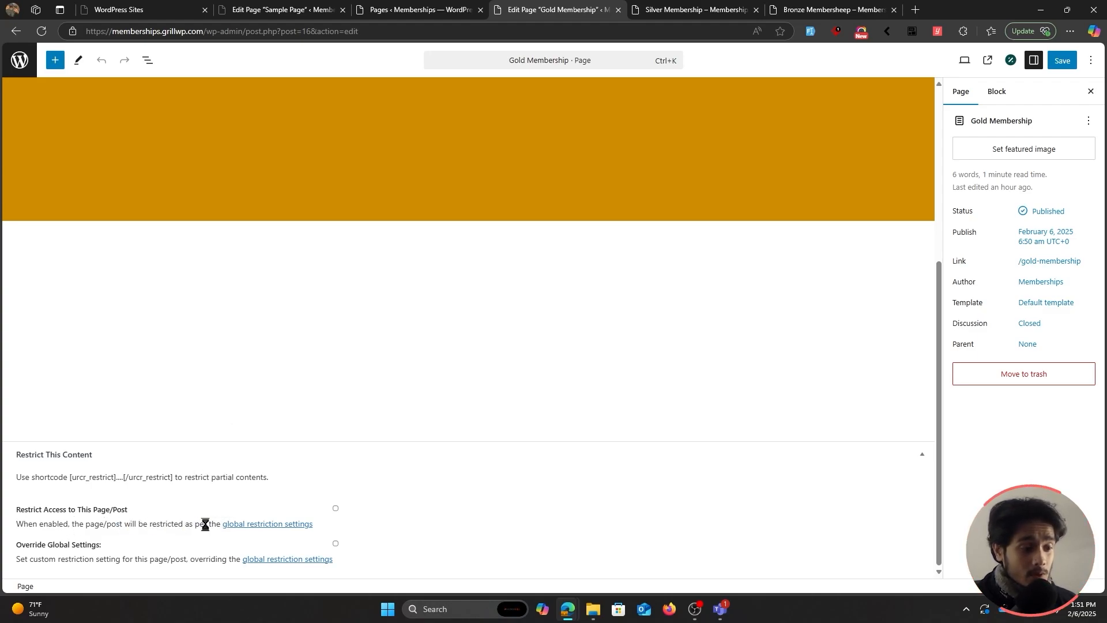
click(244, 524)
scroll(534, 409, down, 3)
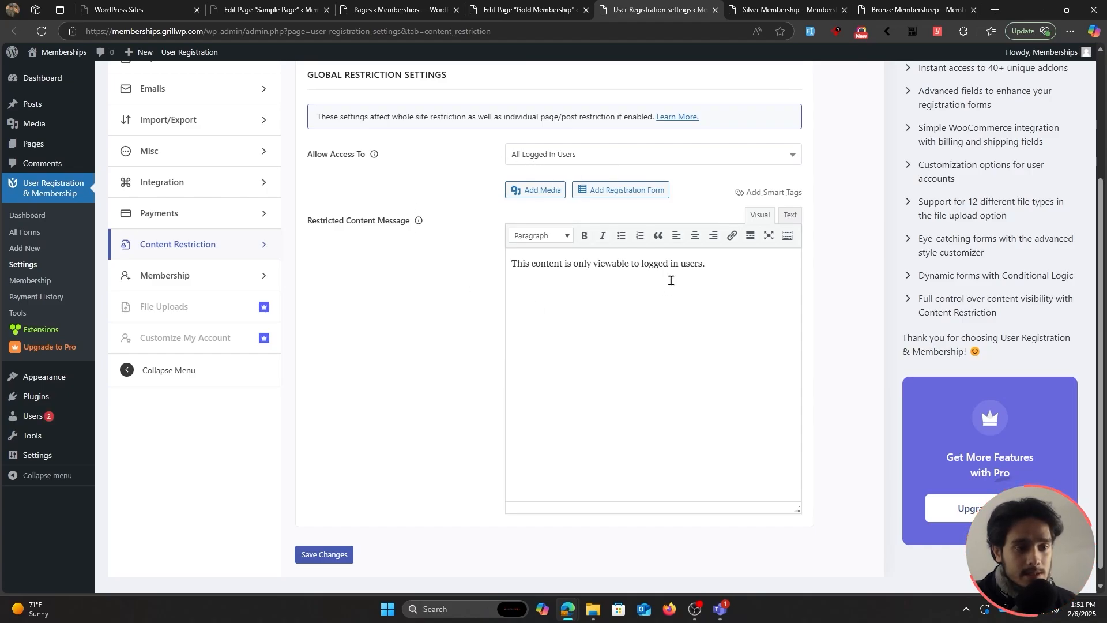
Enable Restrict Access to This Page/Post on Gold Membership and save.
click(522, 9)
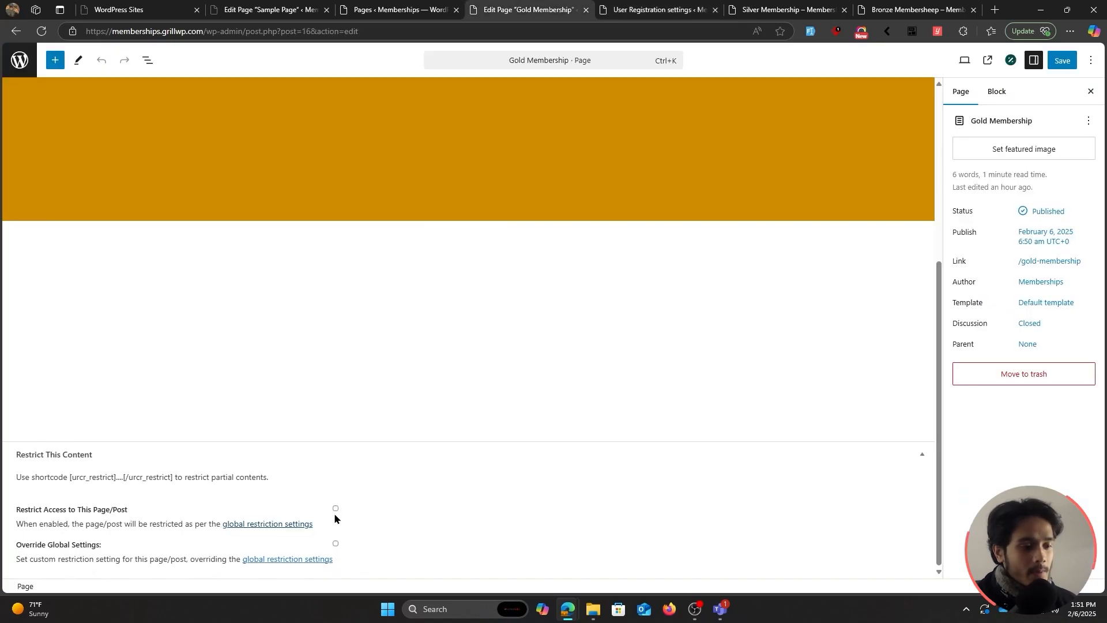
click(335, 510)
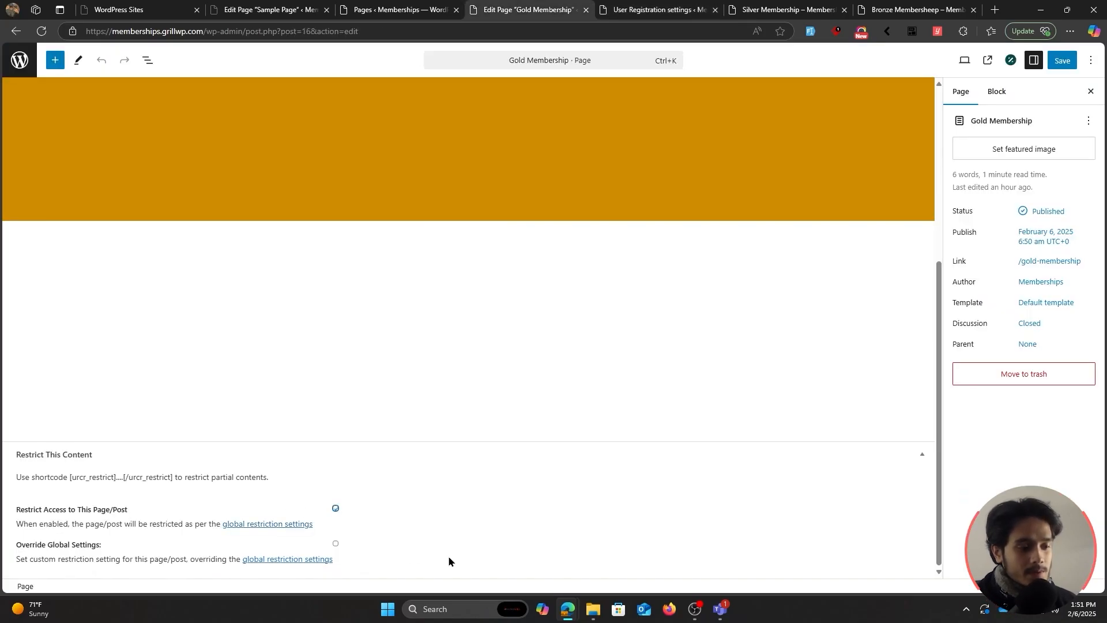
click(1060, 60)
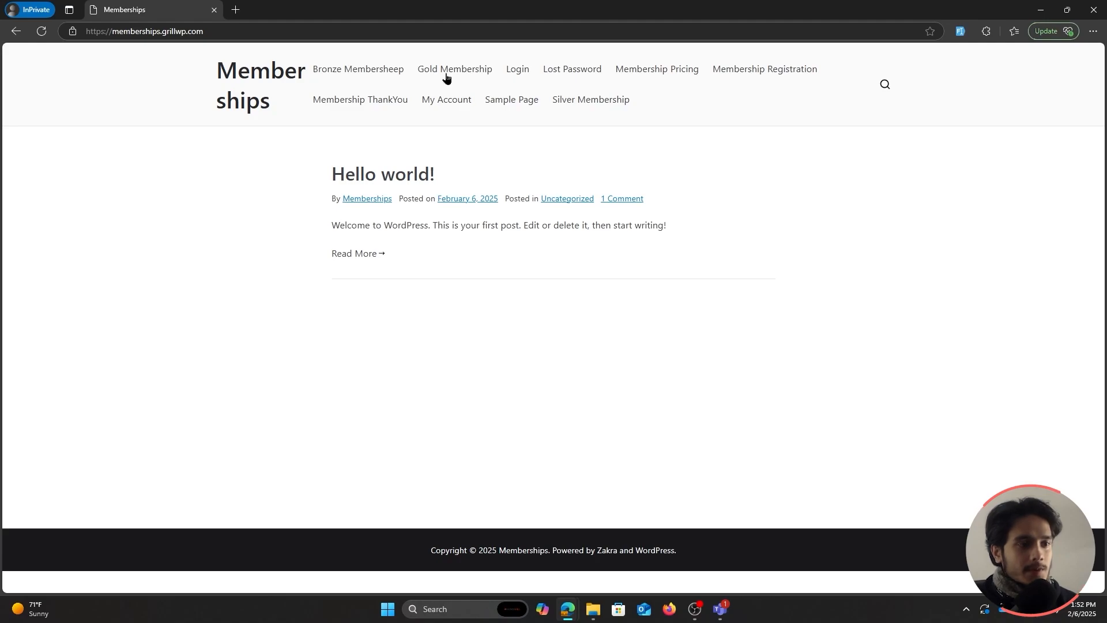
View Gold Membership as a visitor and check its logged-in-users restriction message.
click(446, 78)
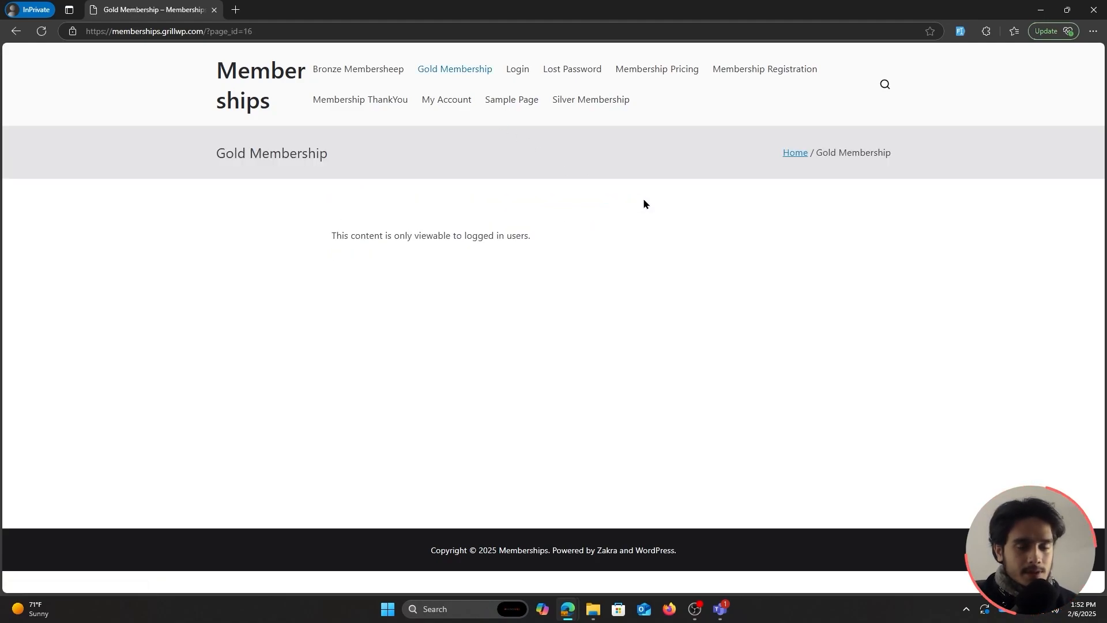
drag(316, 232, 560, 233)
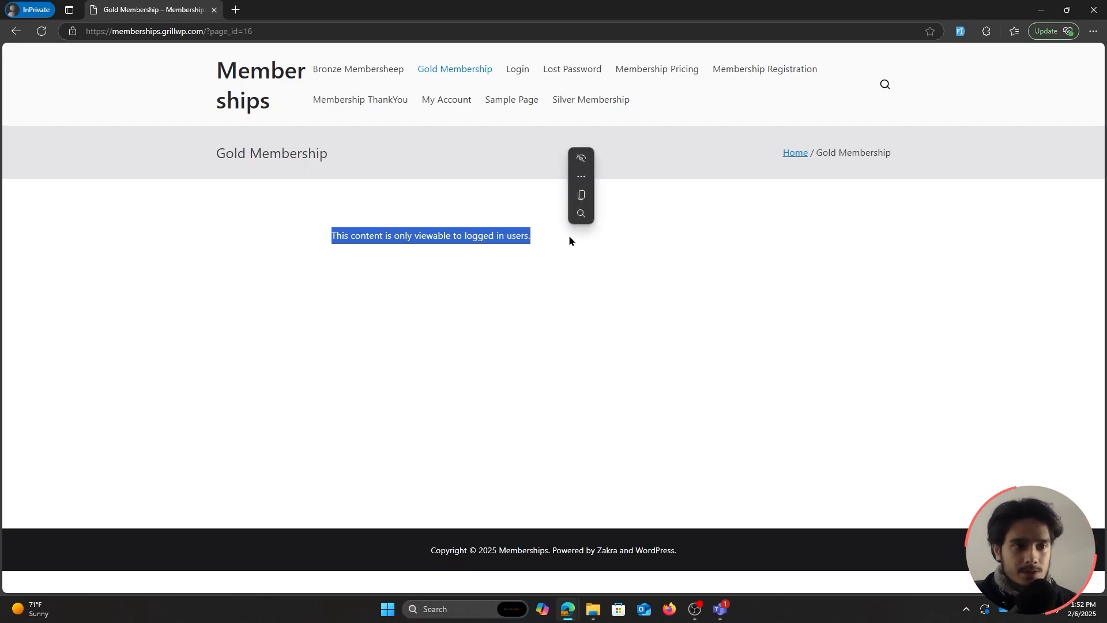
click(571, 244)
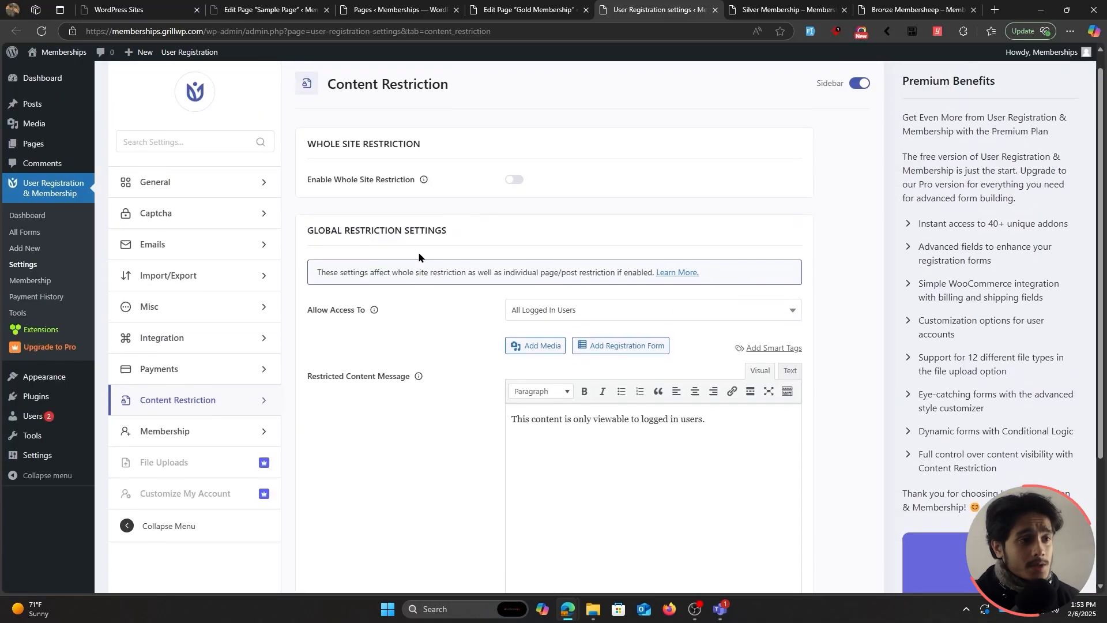
Review the Restrict This Content panel in the Gold Membership editor.
scroll(419, 257, down, 2)
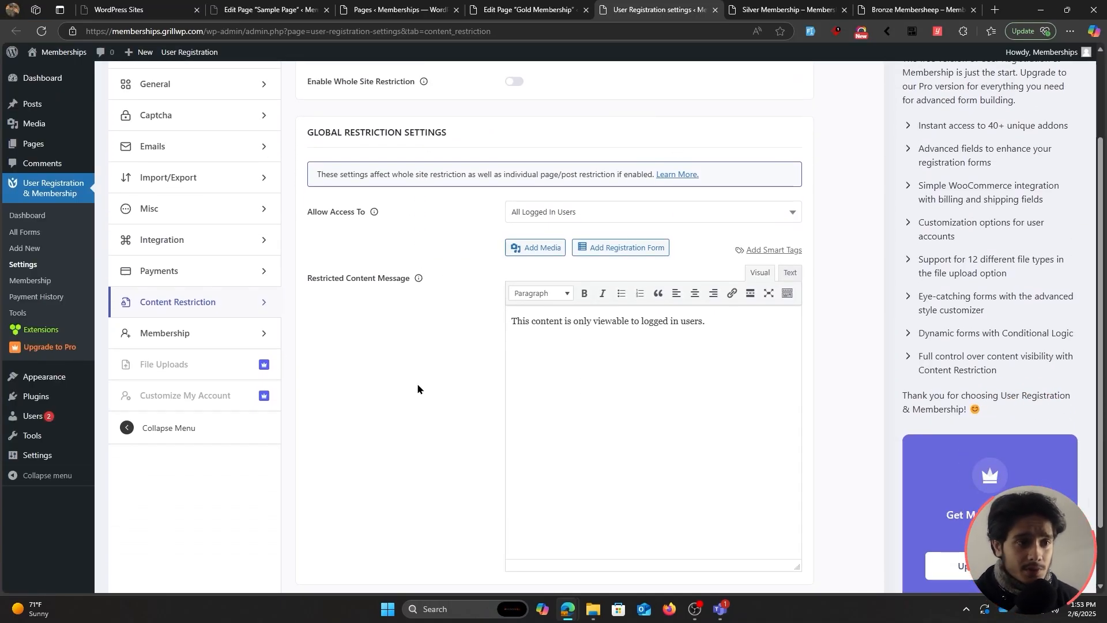
click(575, 6)
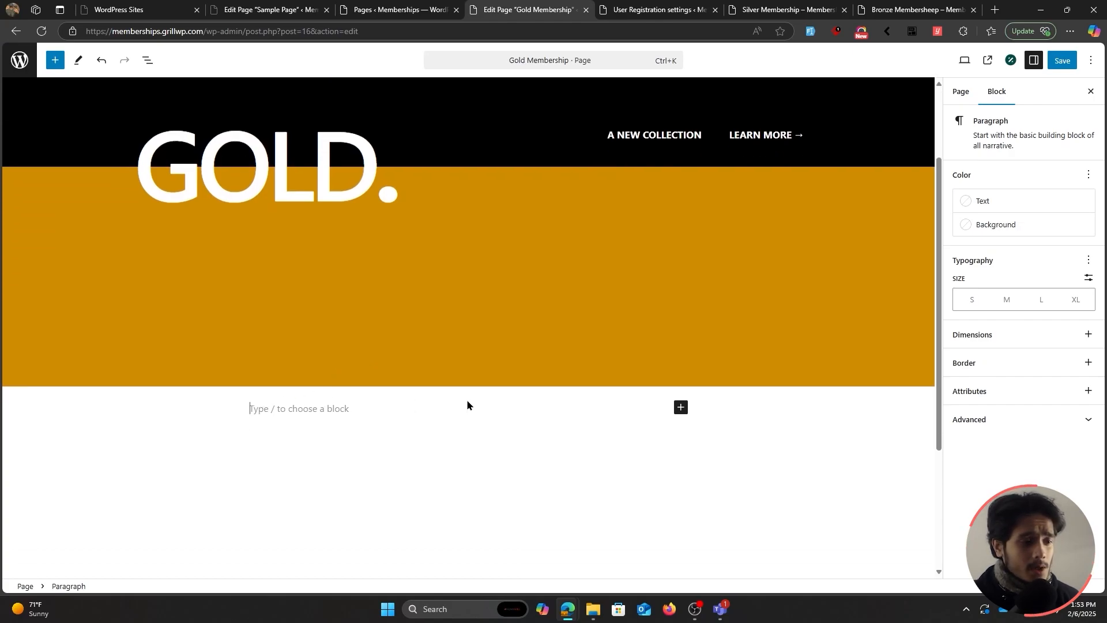
scroll(551, 410, down, 2)
scroll(277, 525, down, 1)
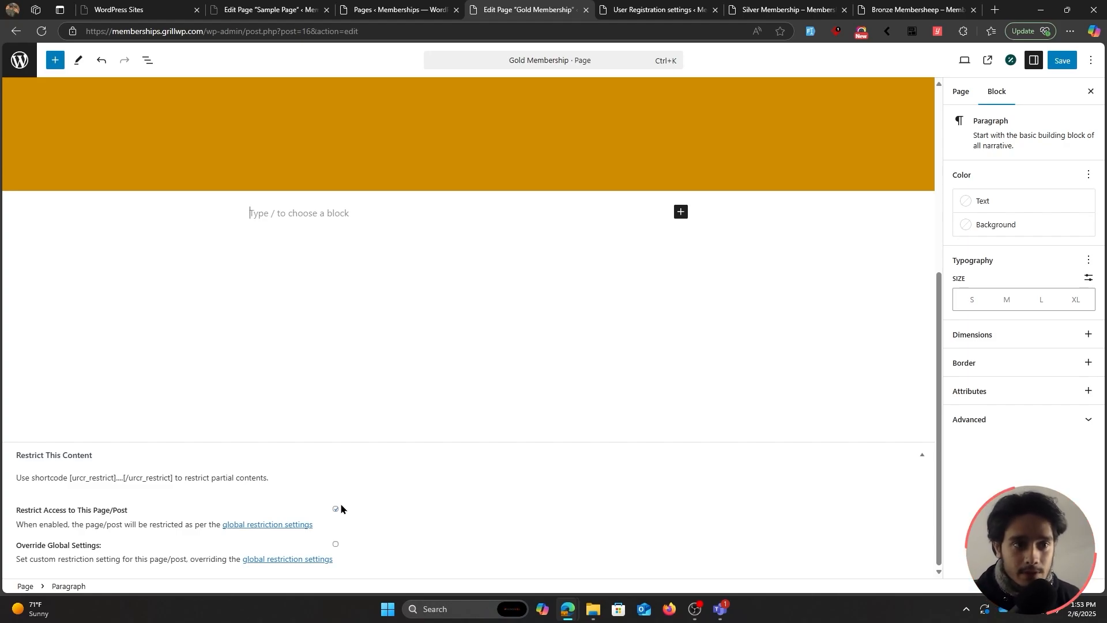
scroll(341, 502, up, 5)
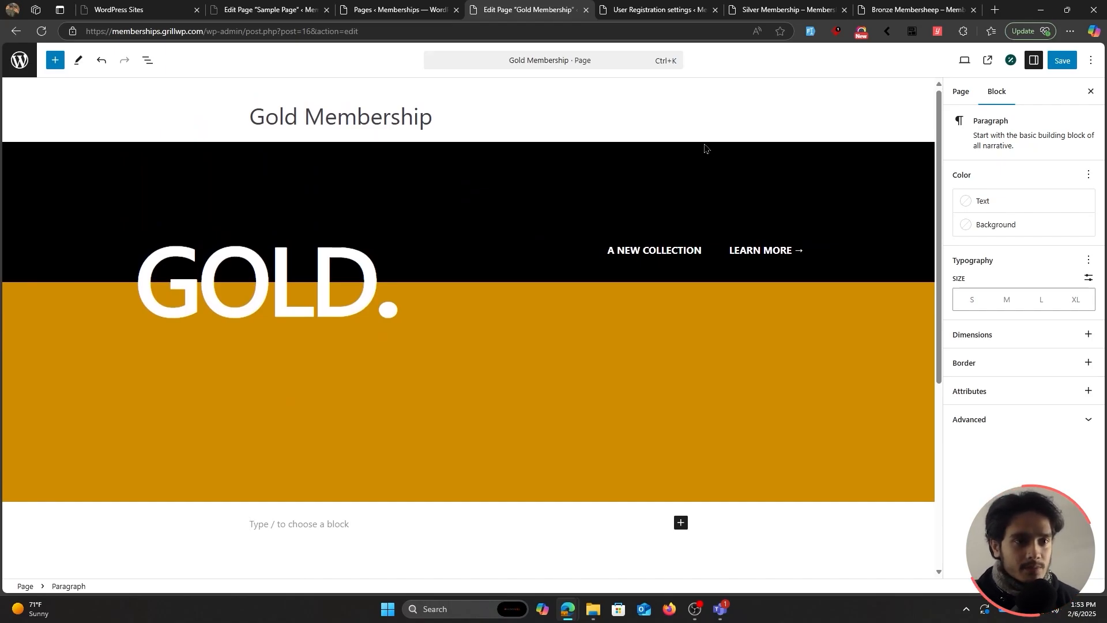
Confirm global Allow Access To remains All Logged In Users, then return to the Gold editor.
click(663, 12)
click(620, 211)
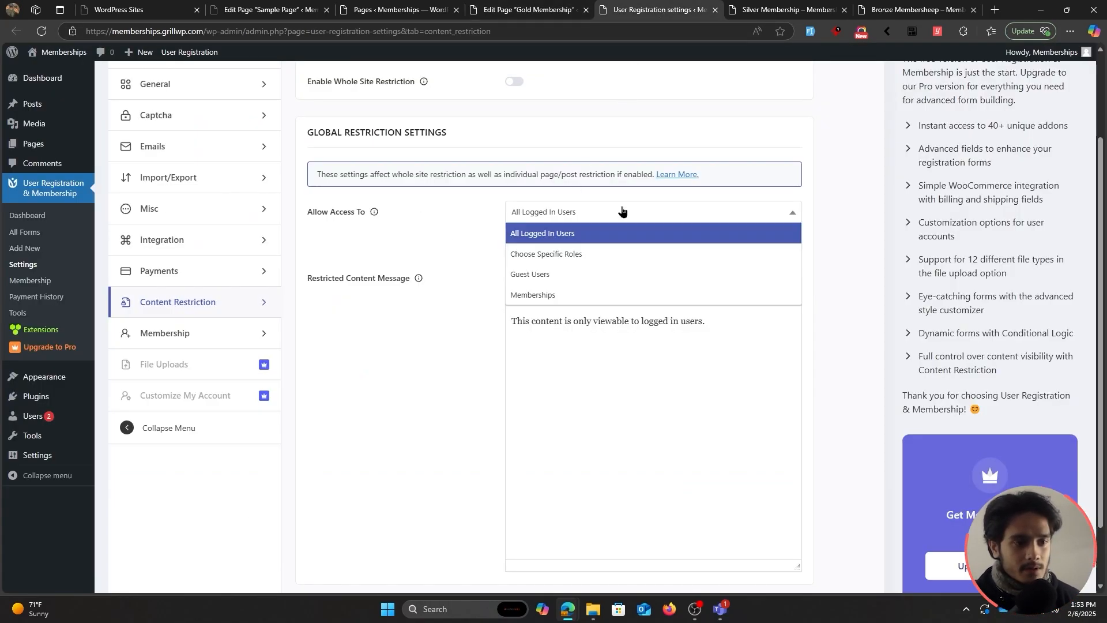
click(449, 219)
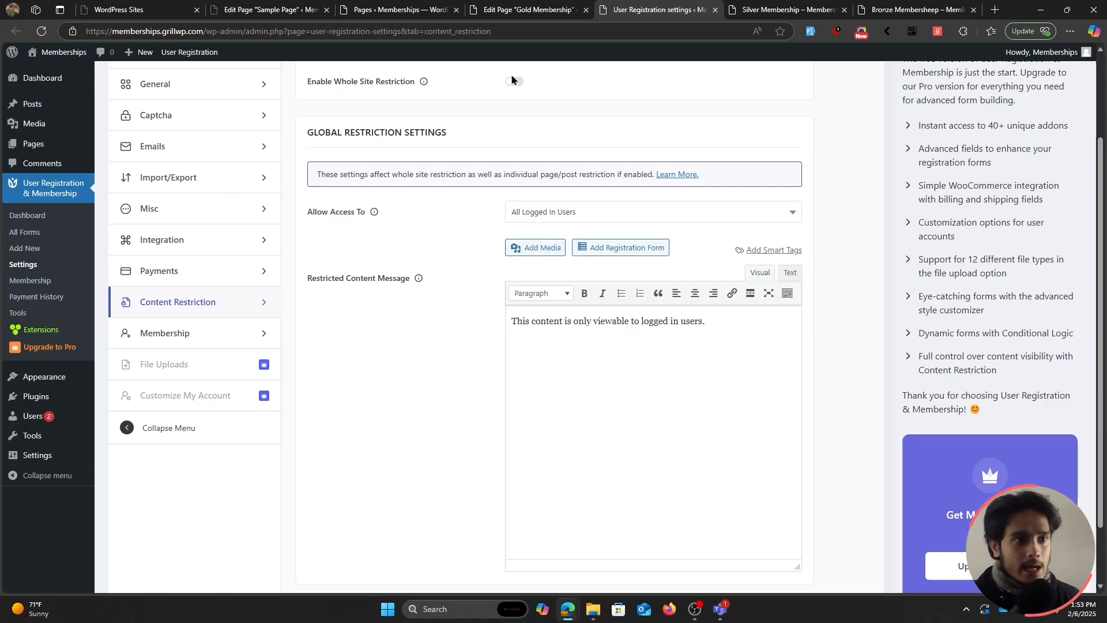
click(528, 10)
scroll(509, 248, down, 6)
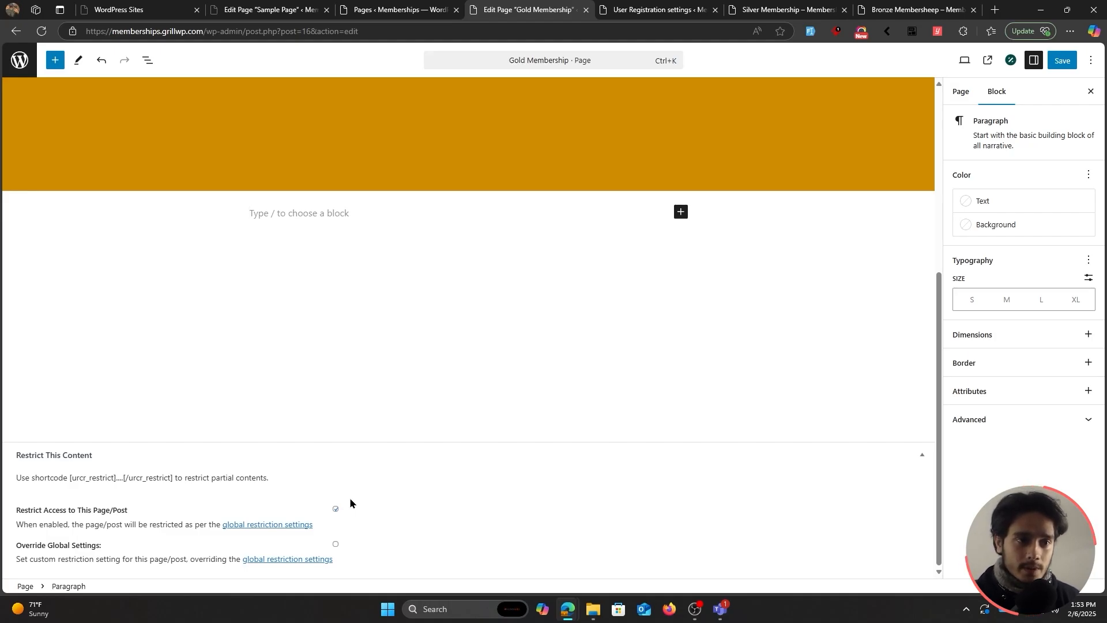
scroll(421, 392, up, 5)
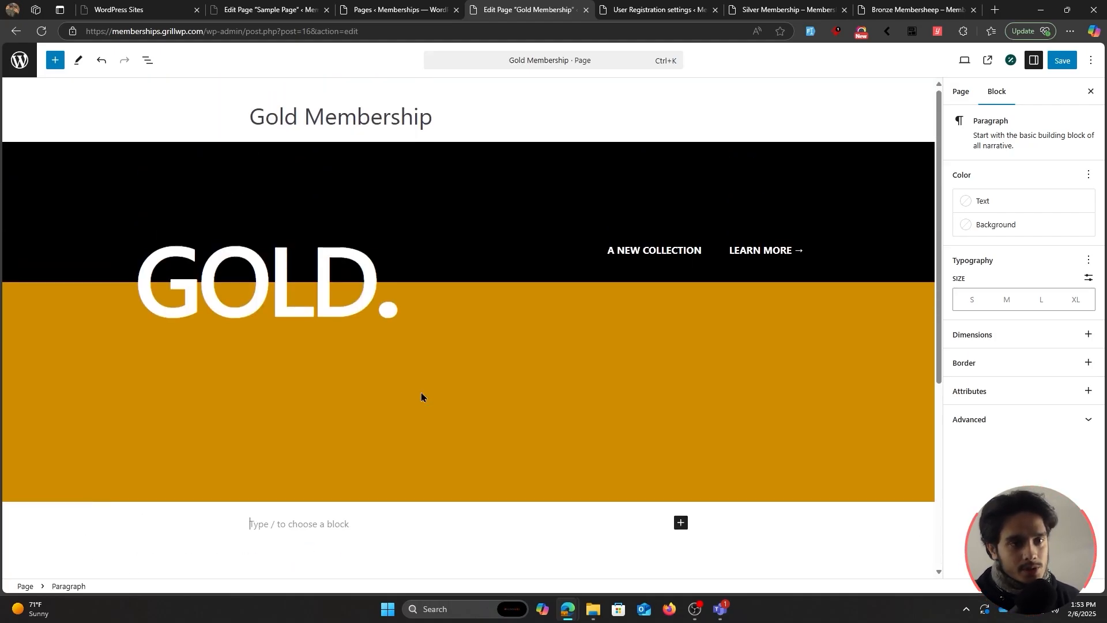
scroll(425, 413, down, 5)
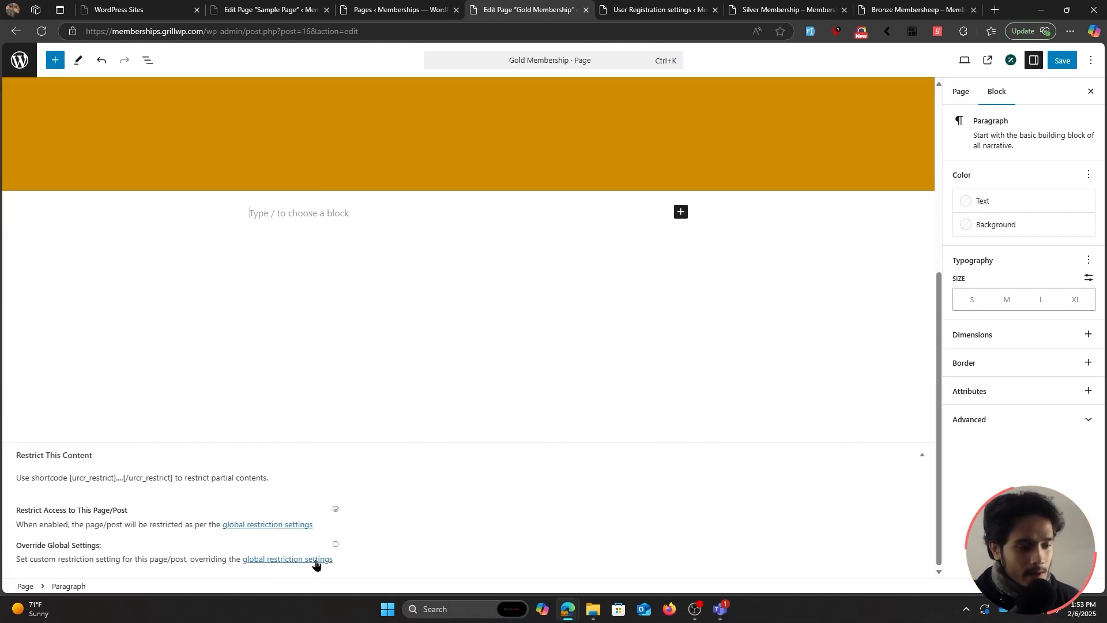
Override Gold Membership's global settings to allow only Gold membership holders, and save.
click(335, 544)
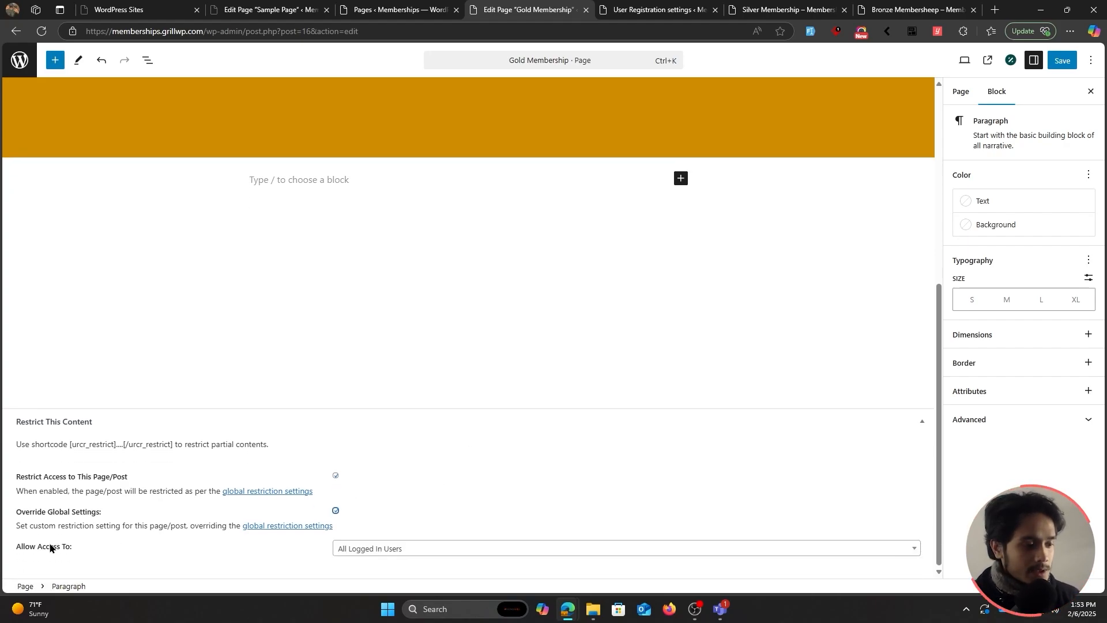
click(401, 549)
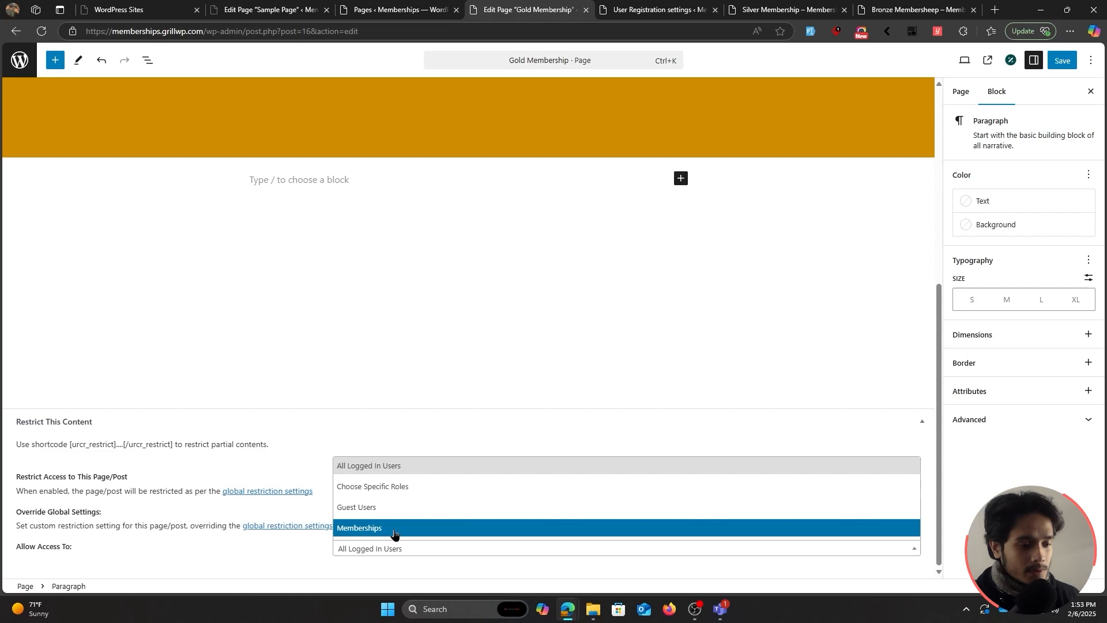
click(396, 529)
scroll(348, 284, up, 4)
scroll(549, 399, down, 4)
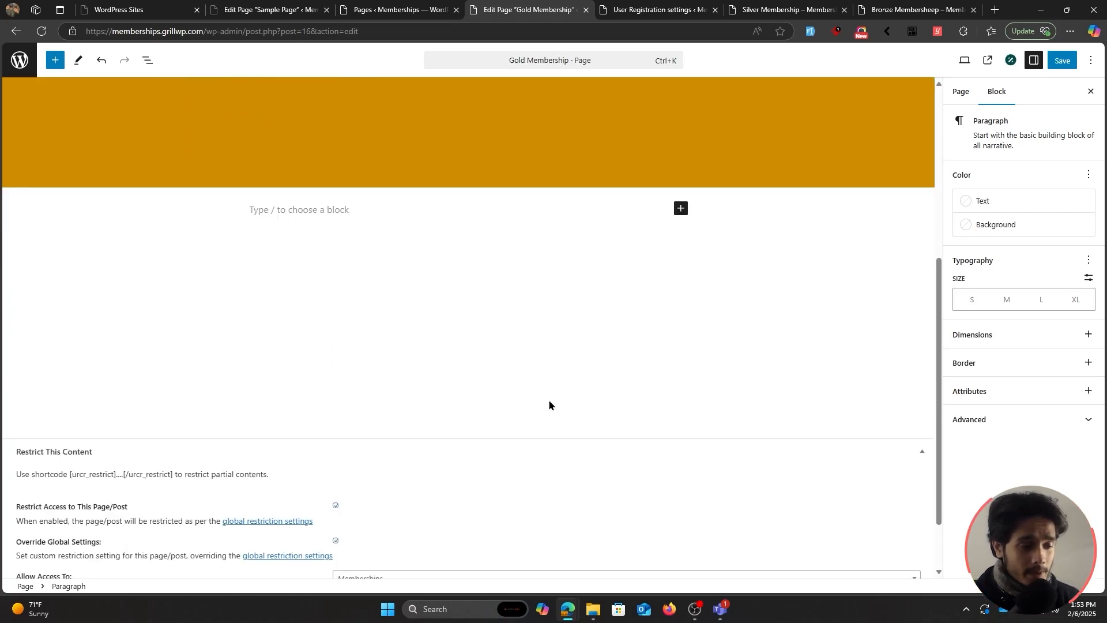
click(408, 536)
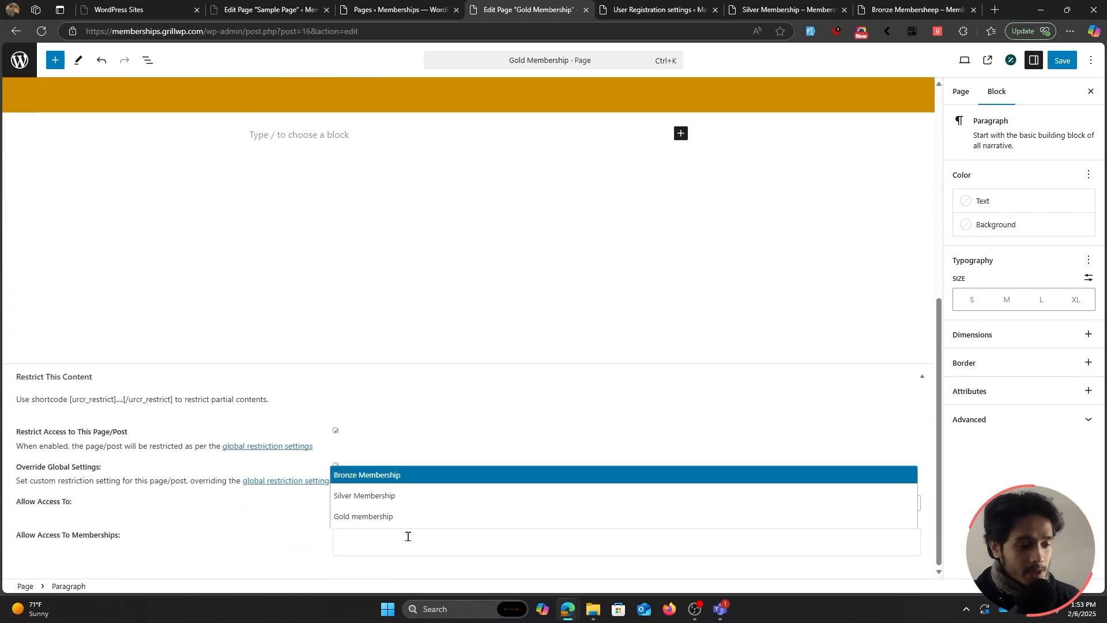
click(389, 522)
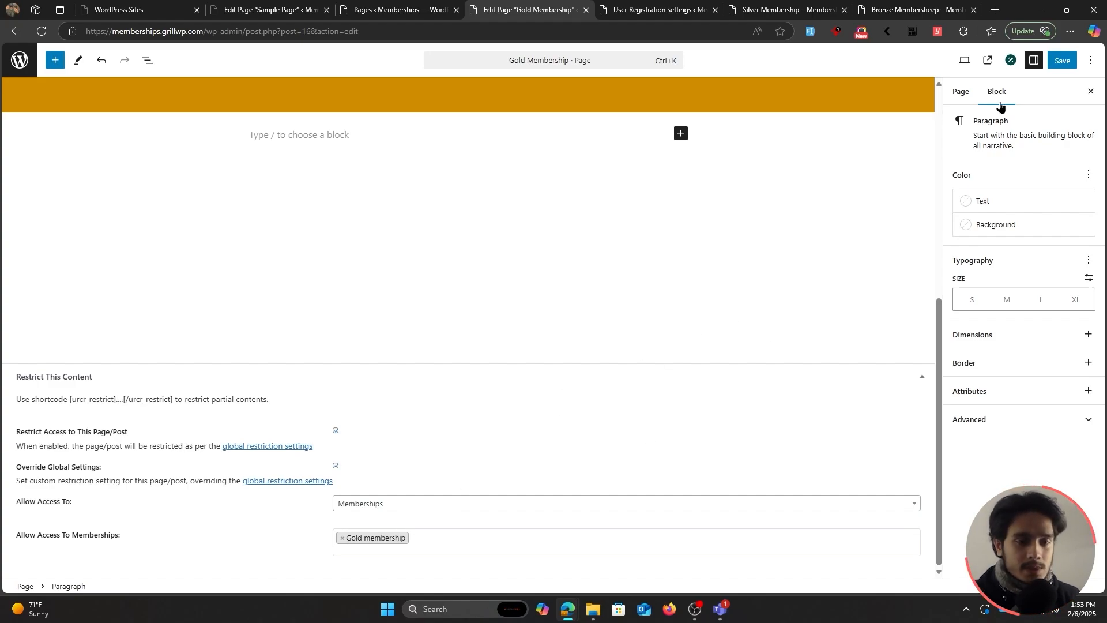
click(1062, 60)
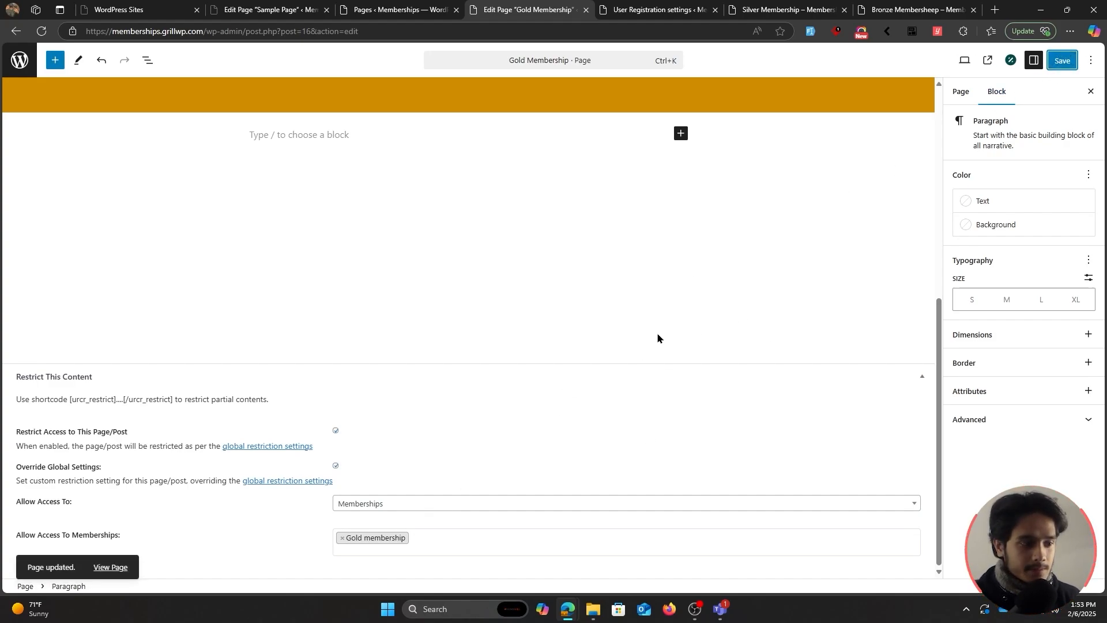
click(715, 10)
click(680, 9)
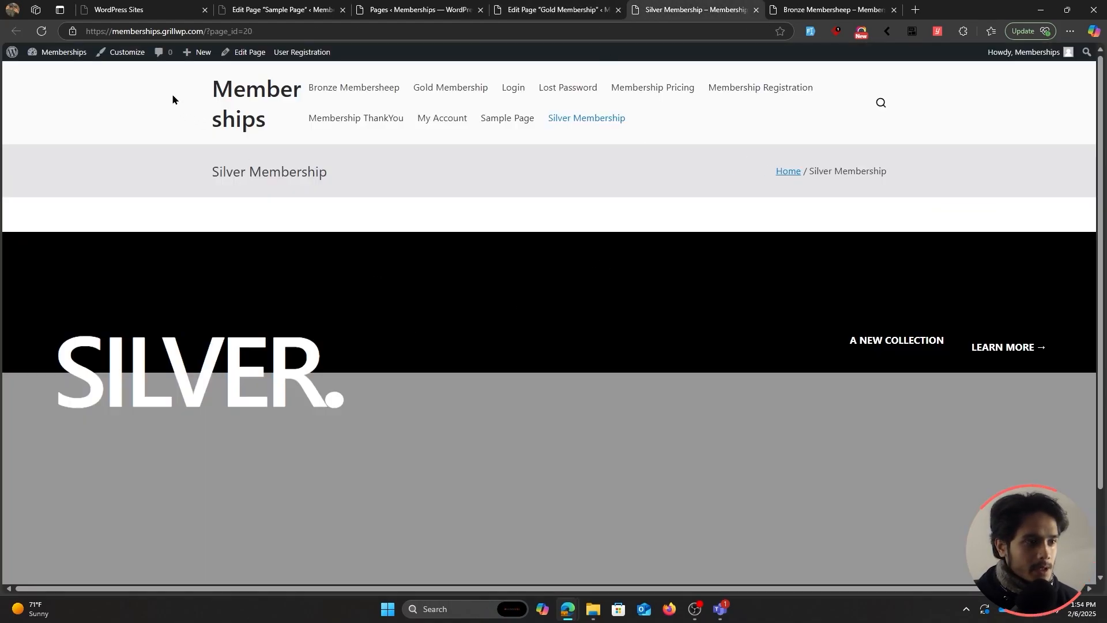
Restrict the Silver Membership page, overriding global settings for Silver Membership holders only, and save.
click(245, 52)
scroll(330, 521, down, 10)
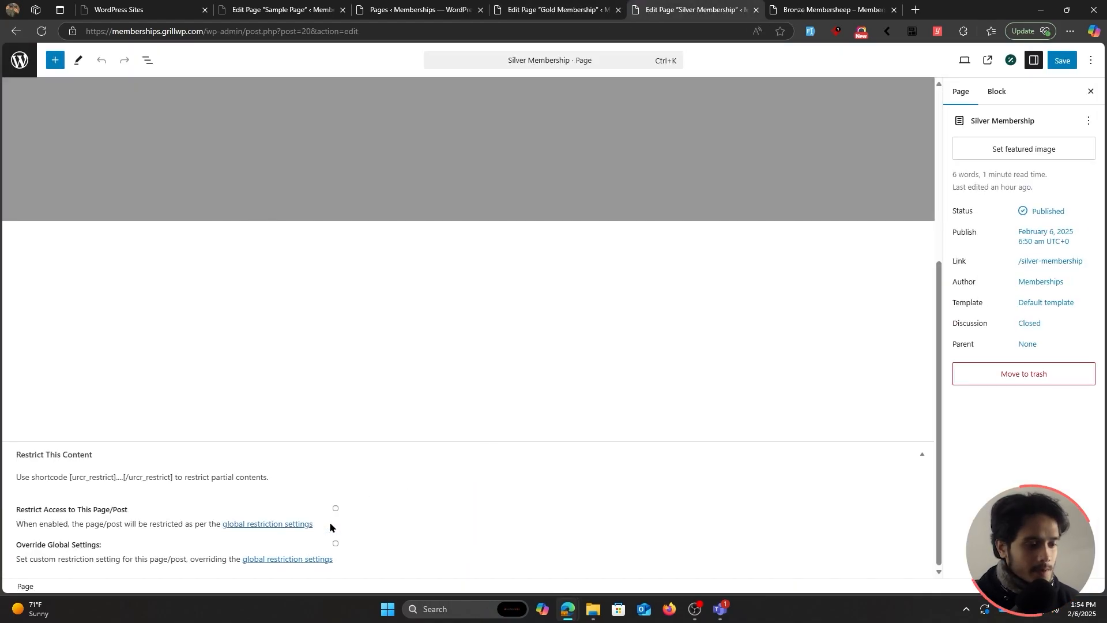
click(335, 508)
click(336, 543)
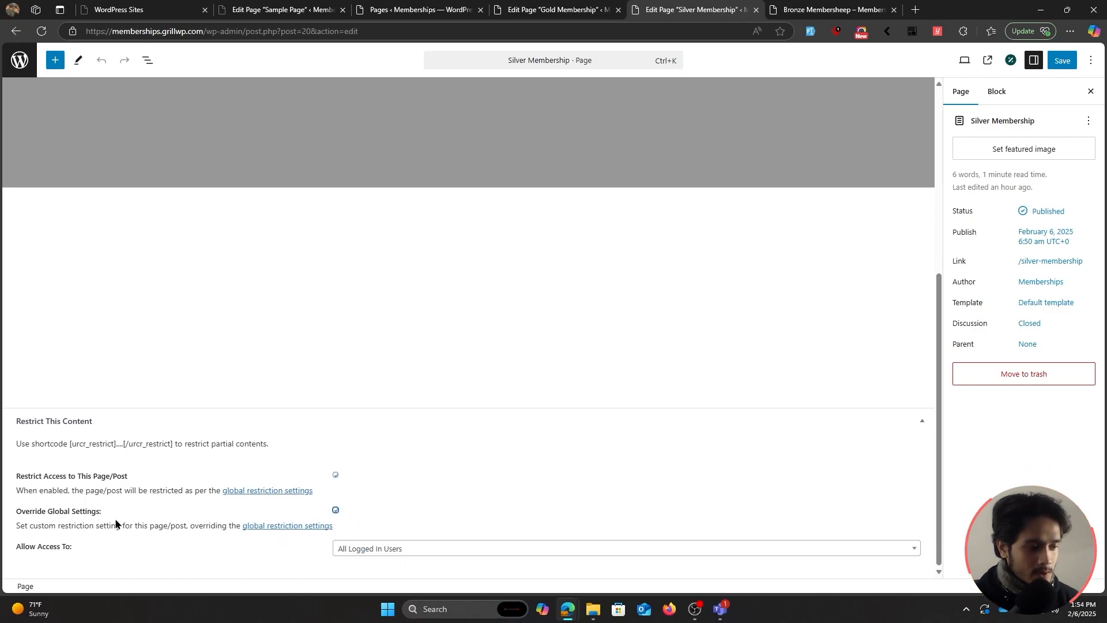
click(362, 552)
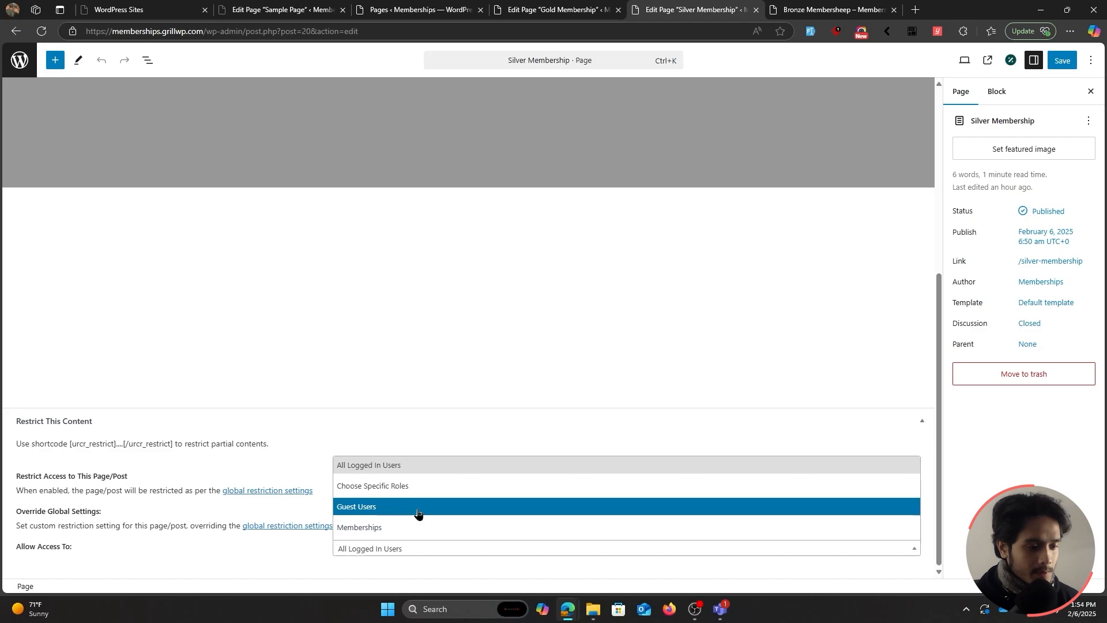
click(398, 531)
scroll(403, 531, down, 1)
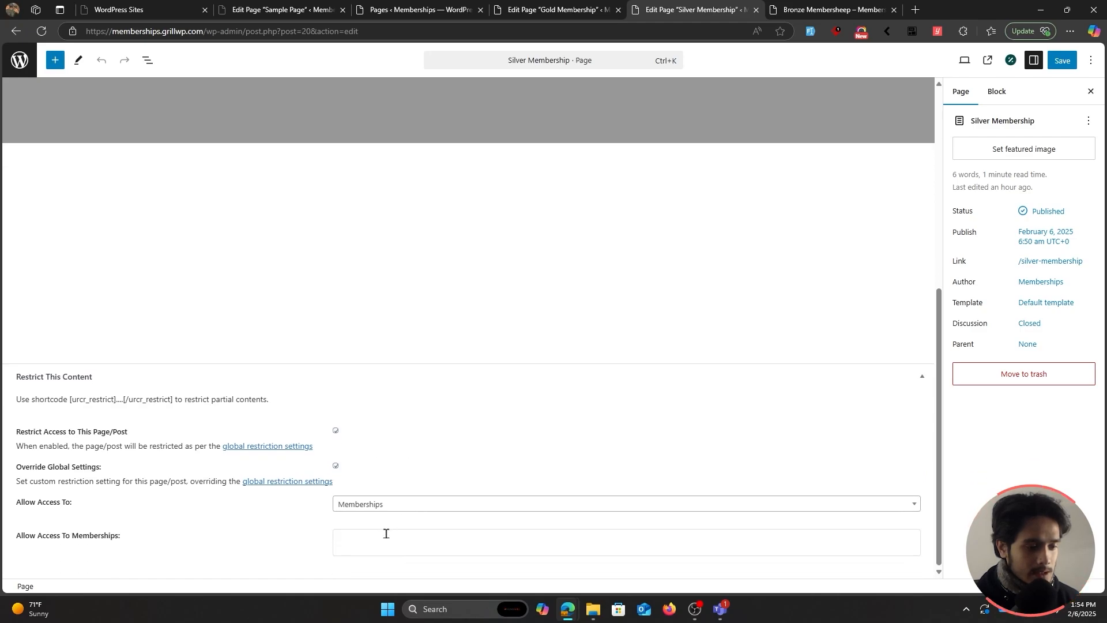
click(386, 533)
click(374, 495)
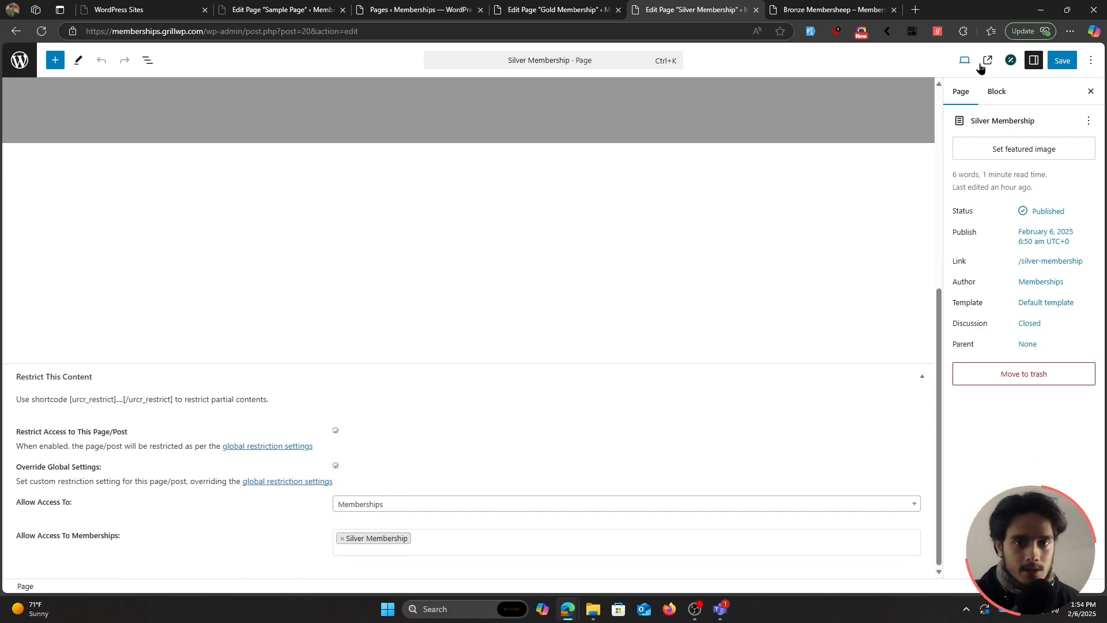
click(1062, 60)
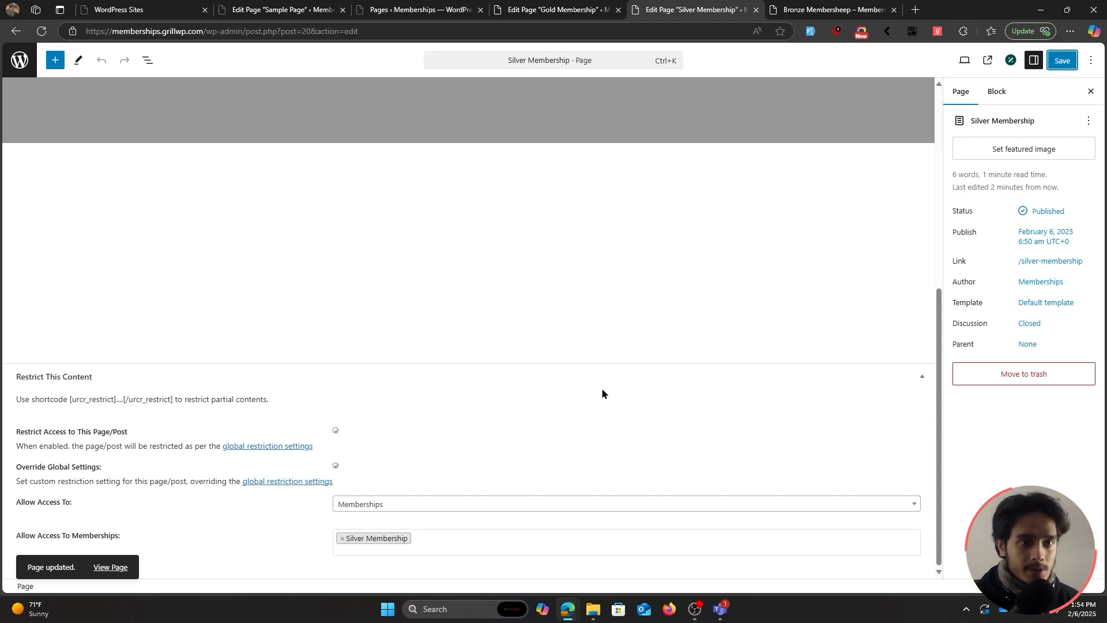
click(806, 8)
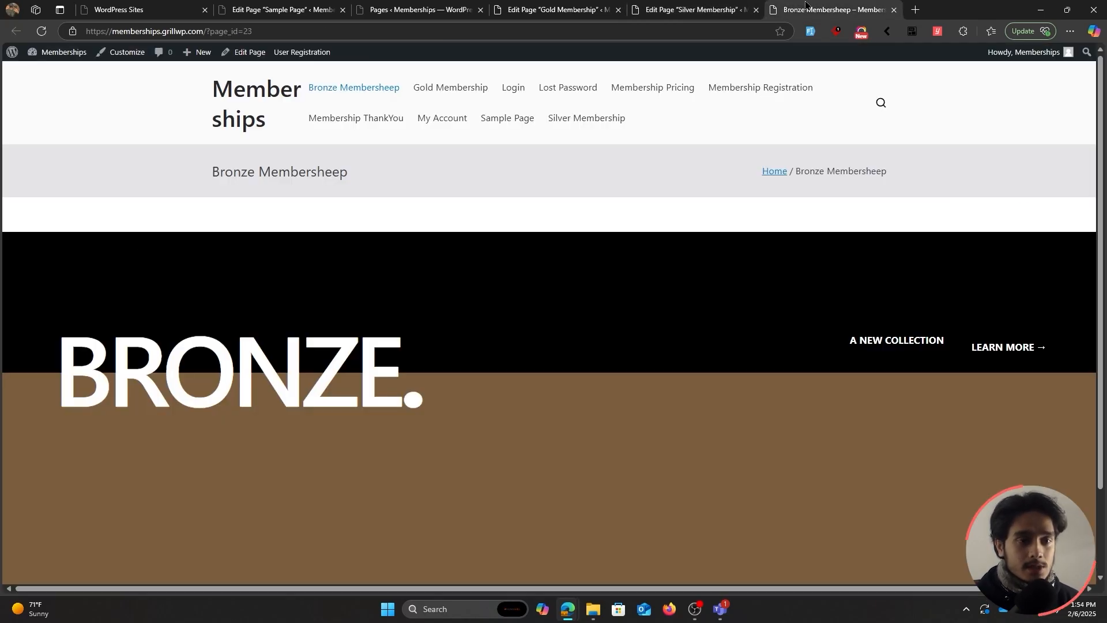
Override global settings on Bronze Membersheep so only Bronze Membership members can access it, then save.
click(243, 52)
scroll(521, 332, down, 5)
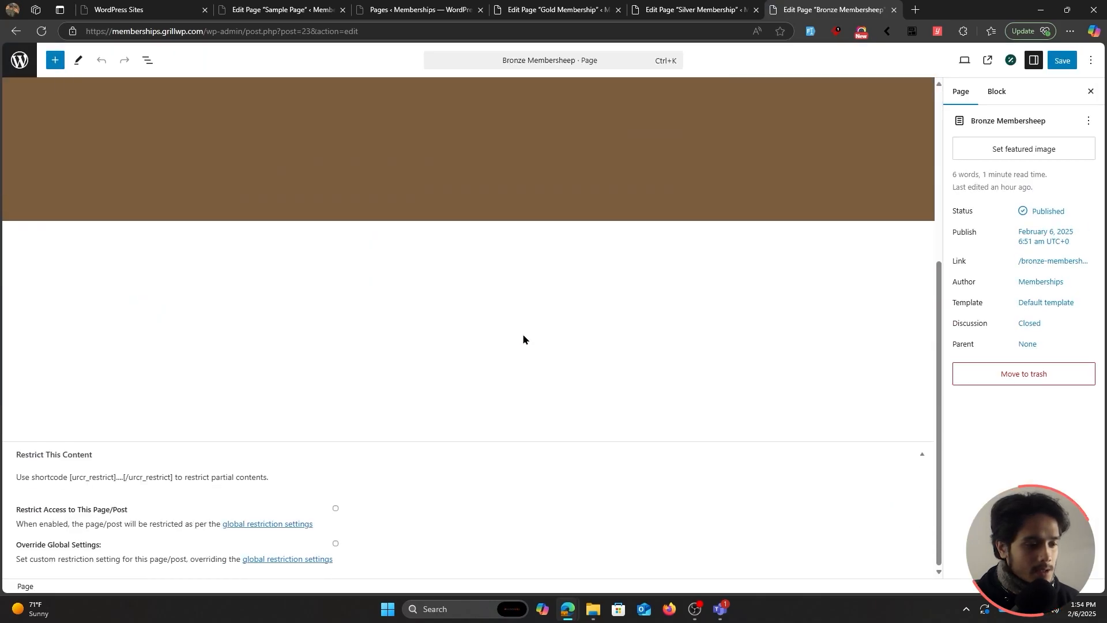
click(336, 544)
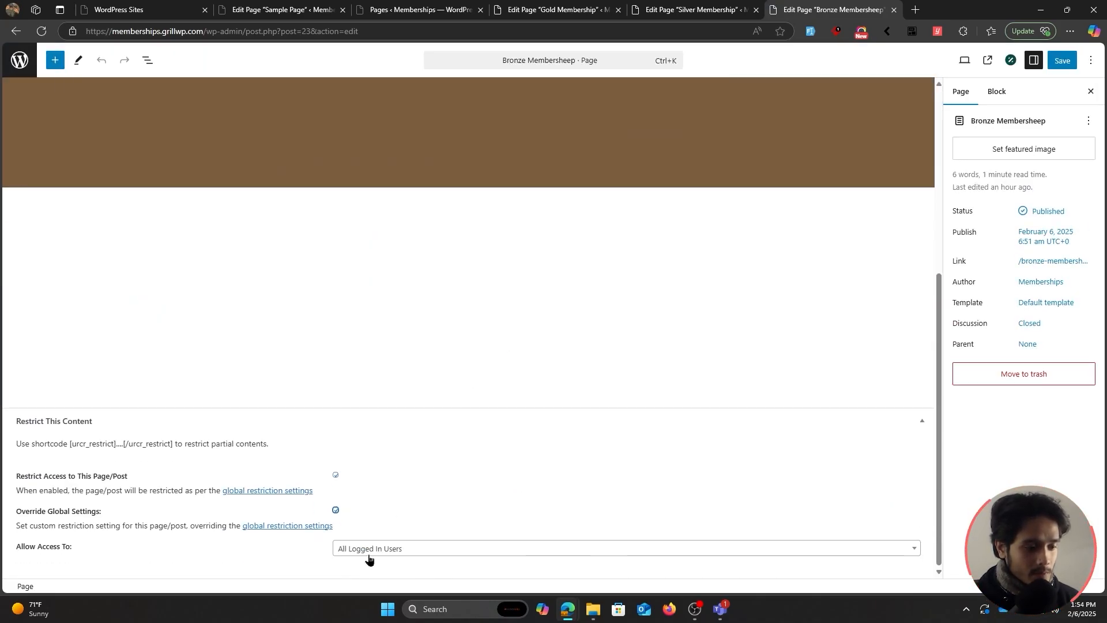
click(369, 549)
click(398, 525)
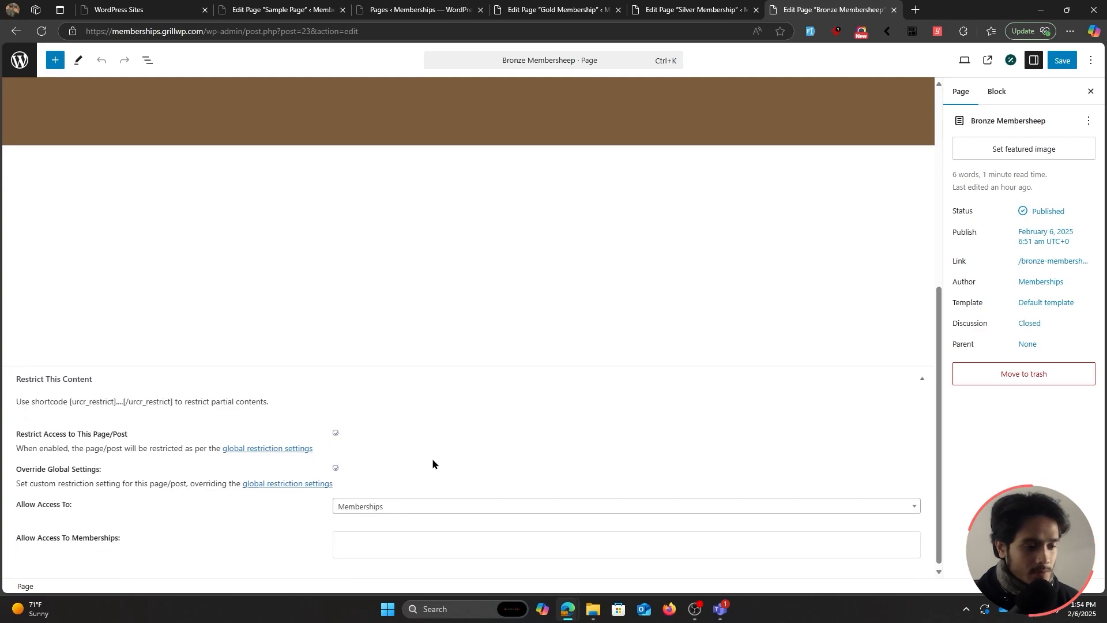
click(366, 542)
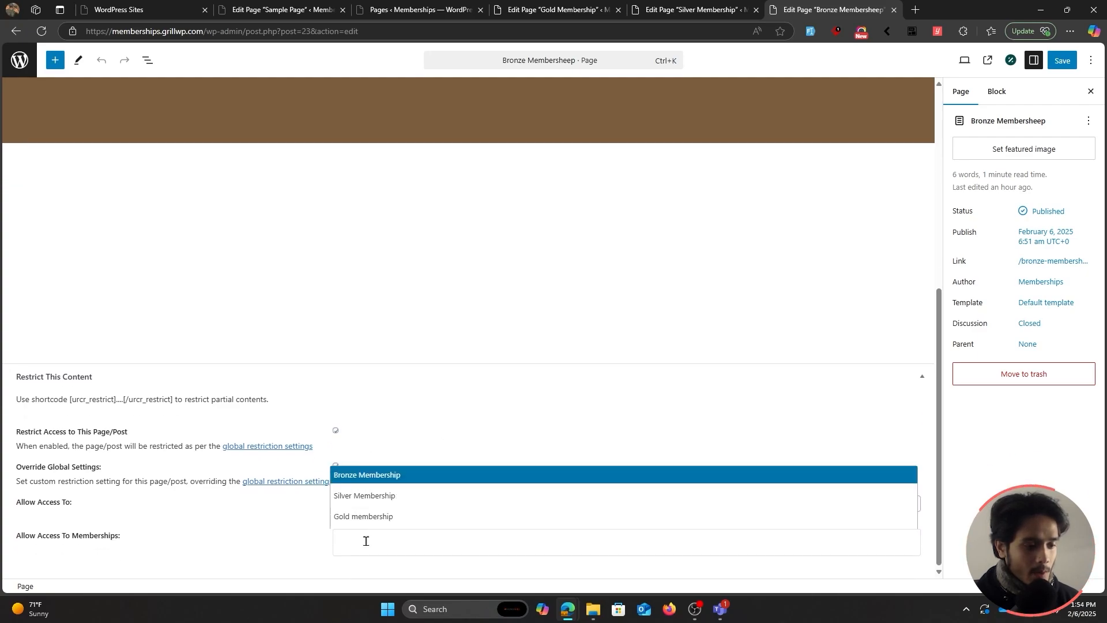
click(392, 474)
click(1065, 67)
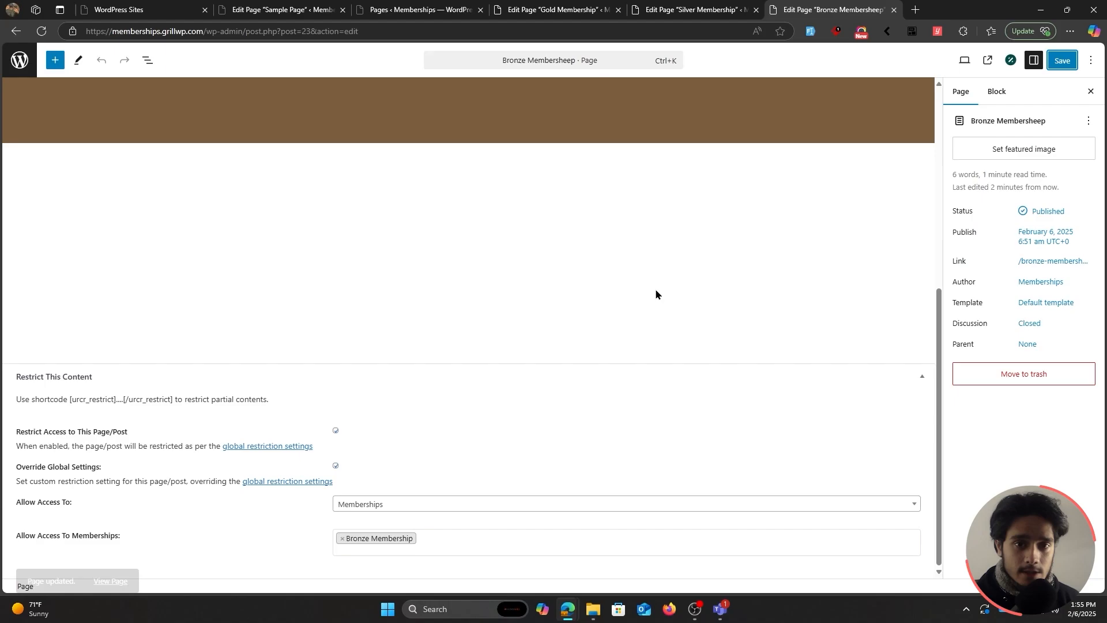
Open a private browser window to browse the site as a visitor.
scroll(611, 361, up, 6)
click(597, 114)
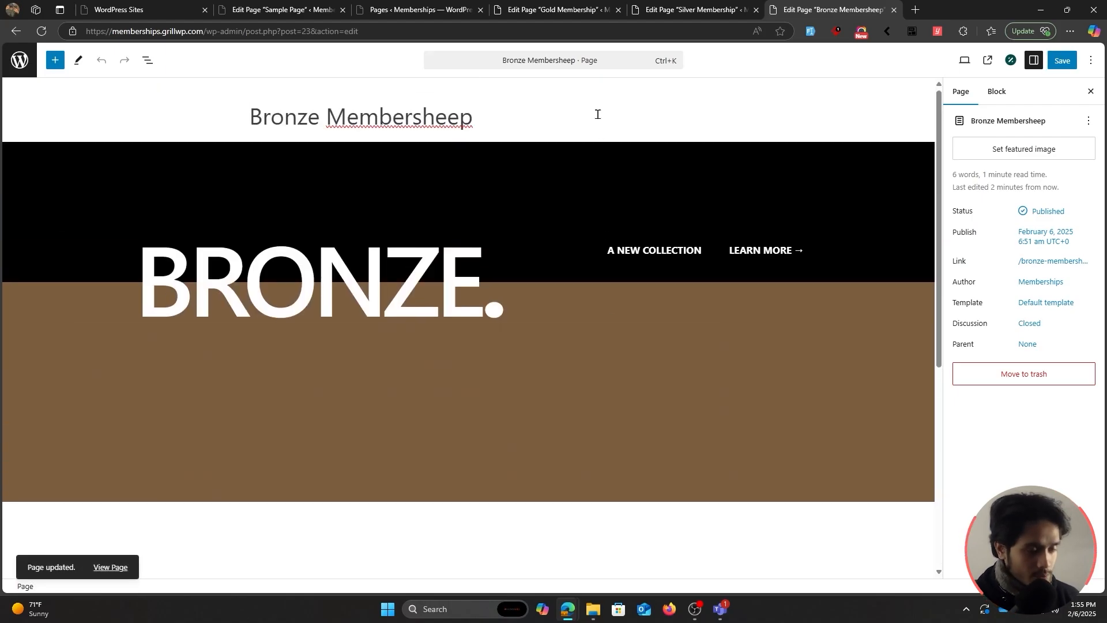
key(ctrl+shift+n)
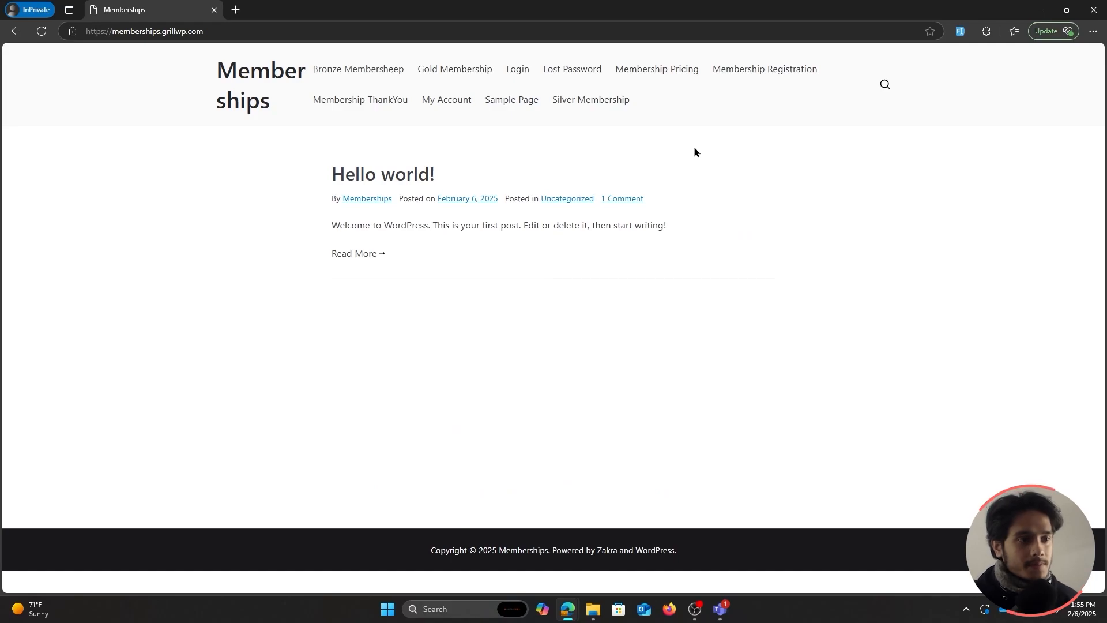
As a logged-out visitor, view the Bronze, Gold and Silver pages, then go to the login page.
click(377, 75)
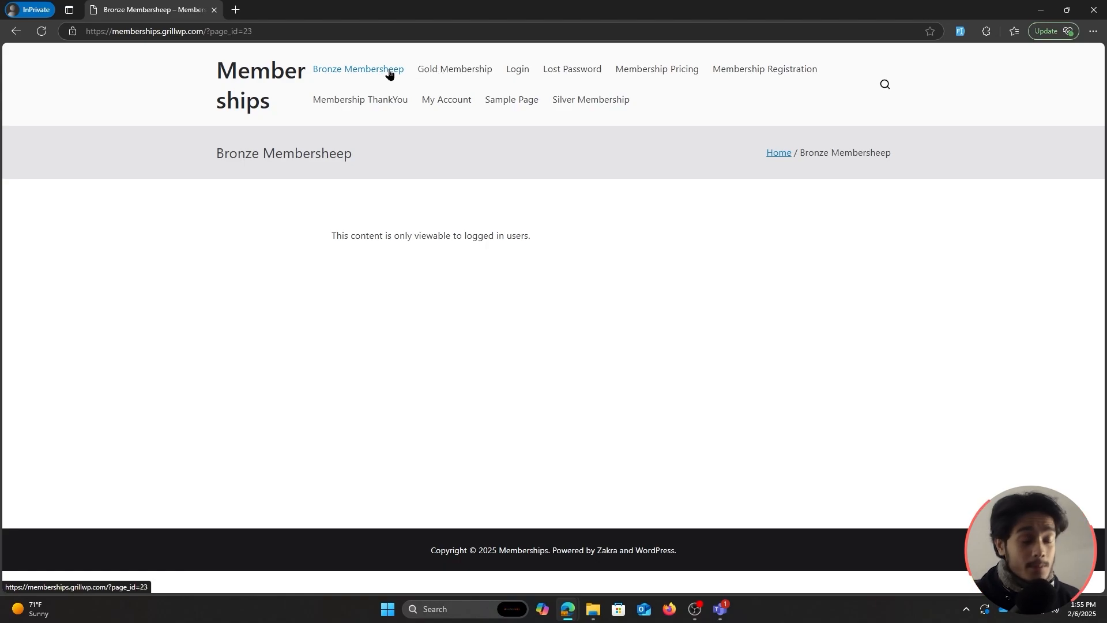
click(447, 73)
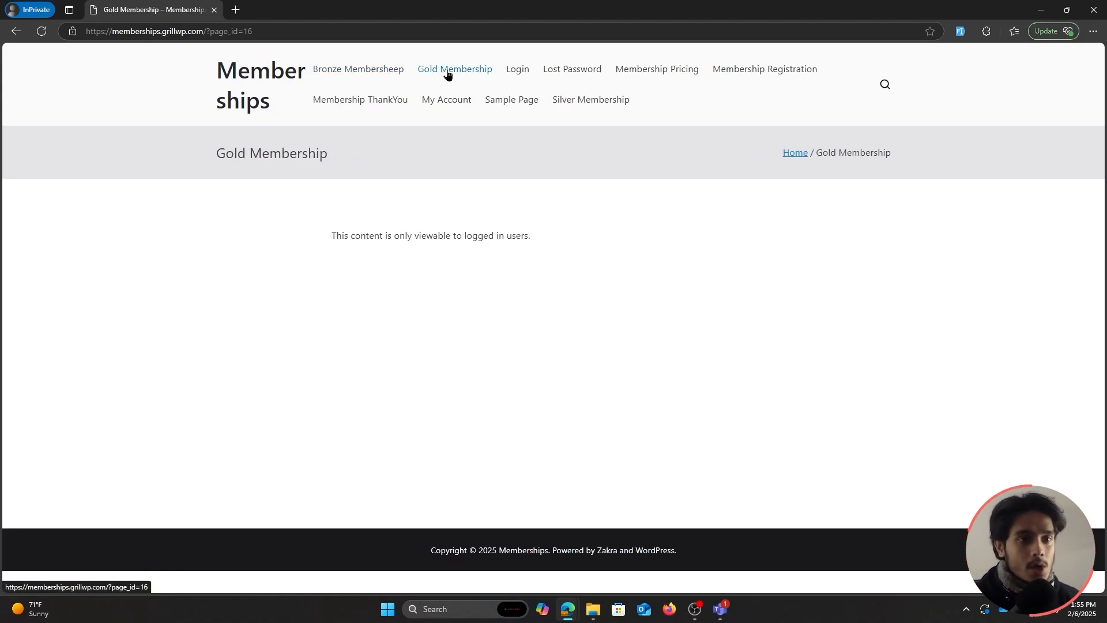
click(580, 102)
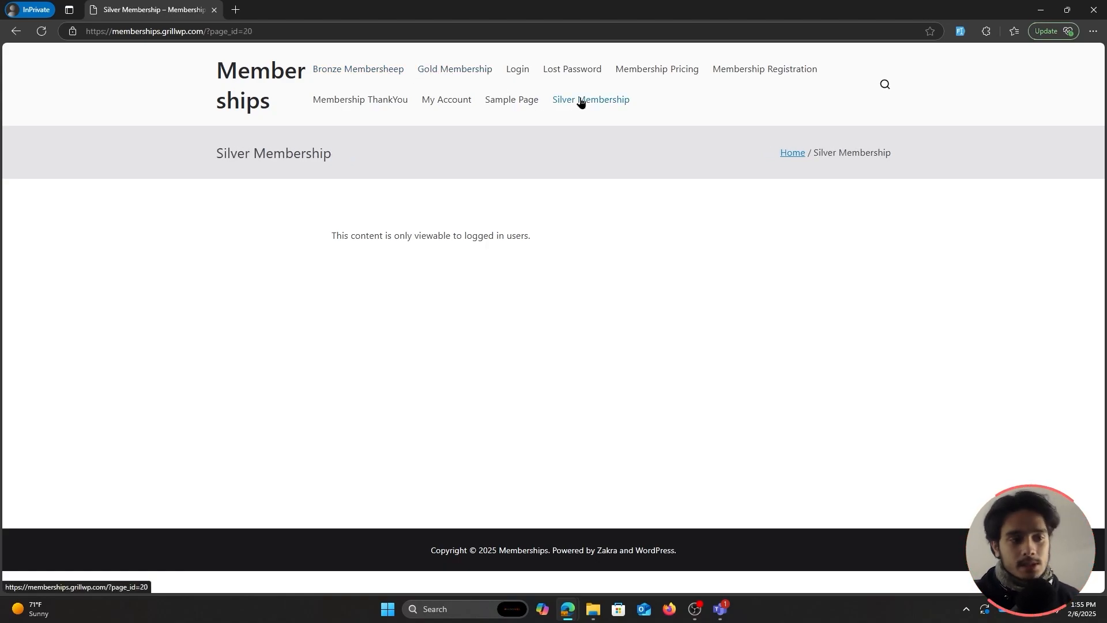
click(523, 73)
Log in on the live site with the test member's username and password.
click(468, 294)
text(test)
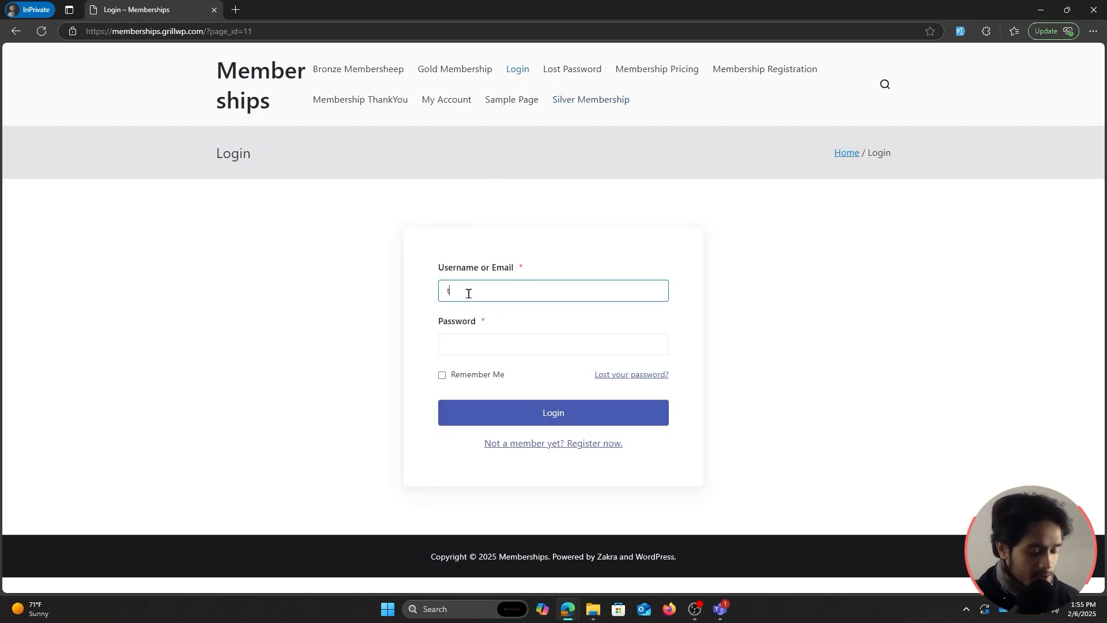
click(468, 345)
text(test123)
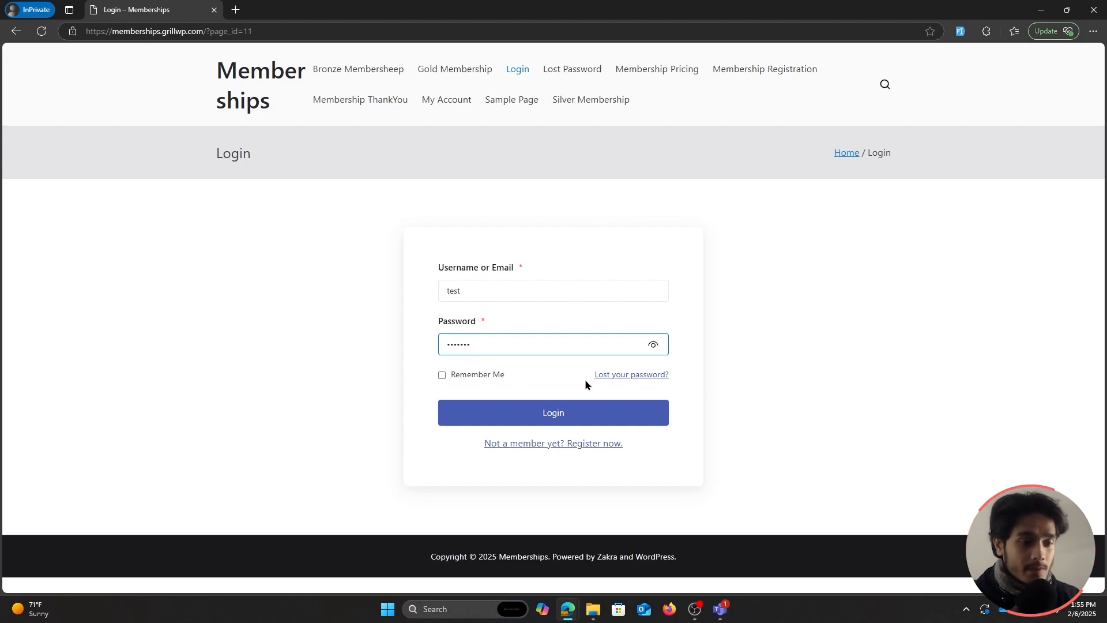
click(585, 411)
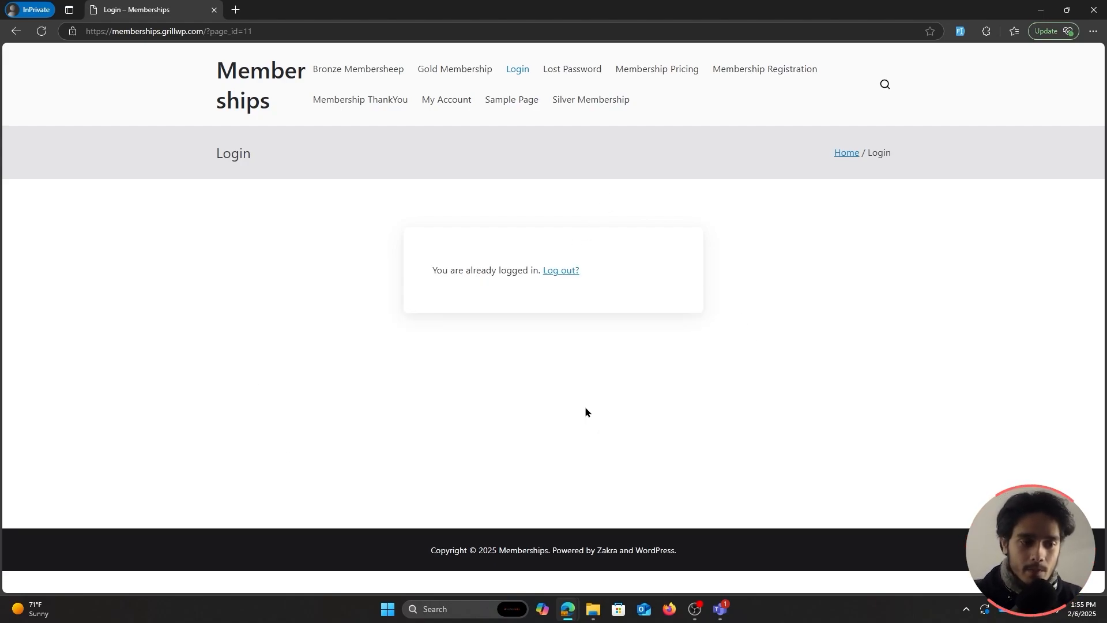
Check on My Account's Membership tab that the Gold membership is Active.
click(441, 103)
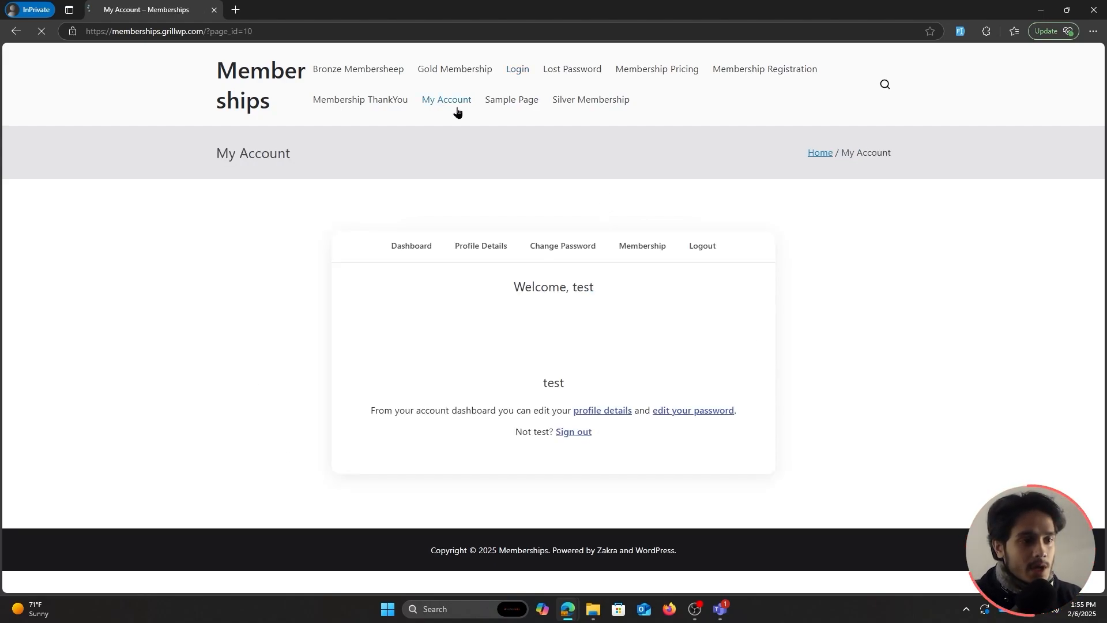
click(641, 247)
drag(525, 285, 622, 282)
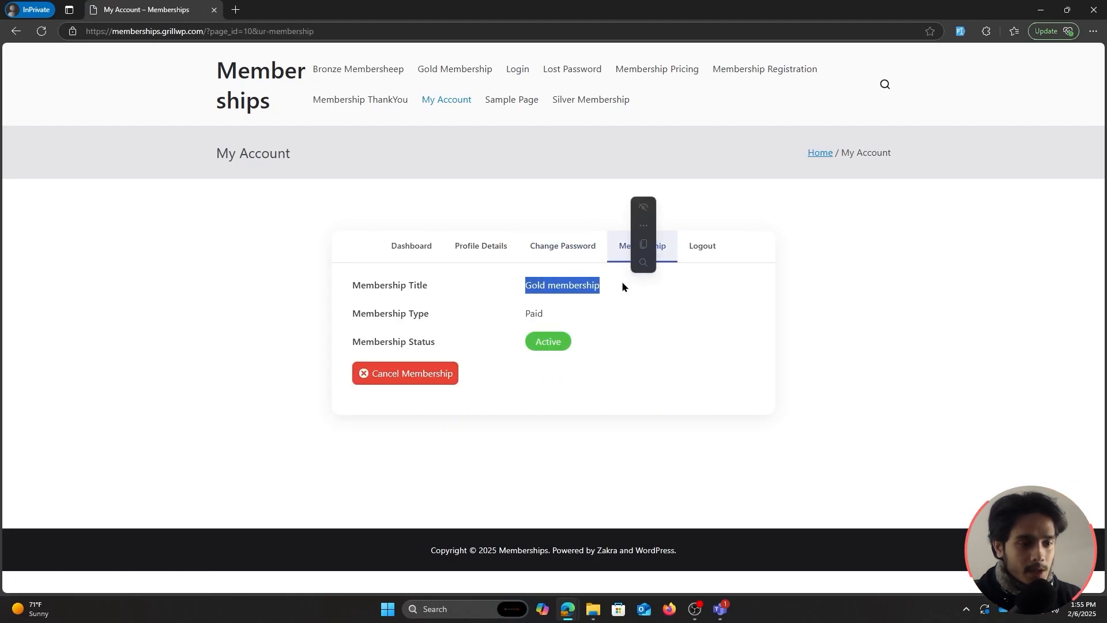
click(612, 321)
double_click(567, 345)
click(650, 338)
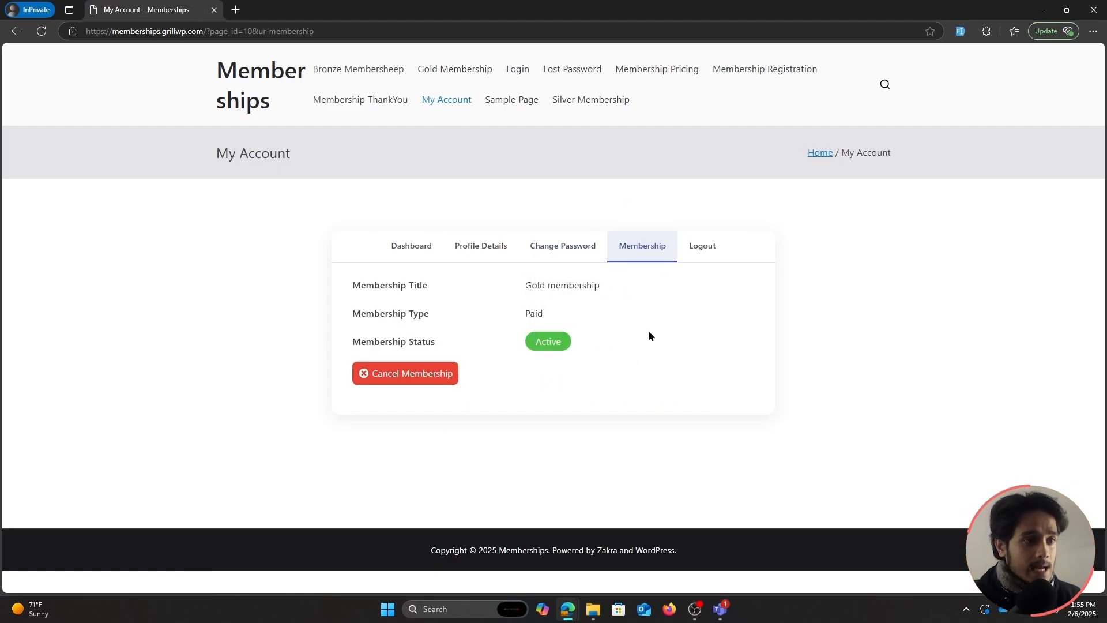
Visit the Gold, Bronze and Silver pages as the member, returning to Gold Membership.
click(443, 70)
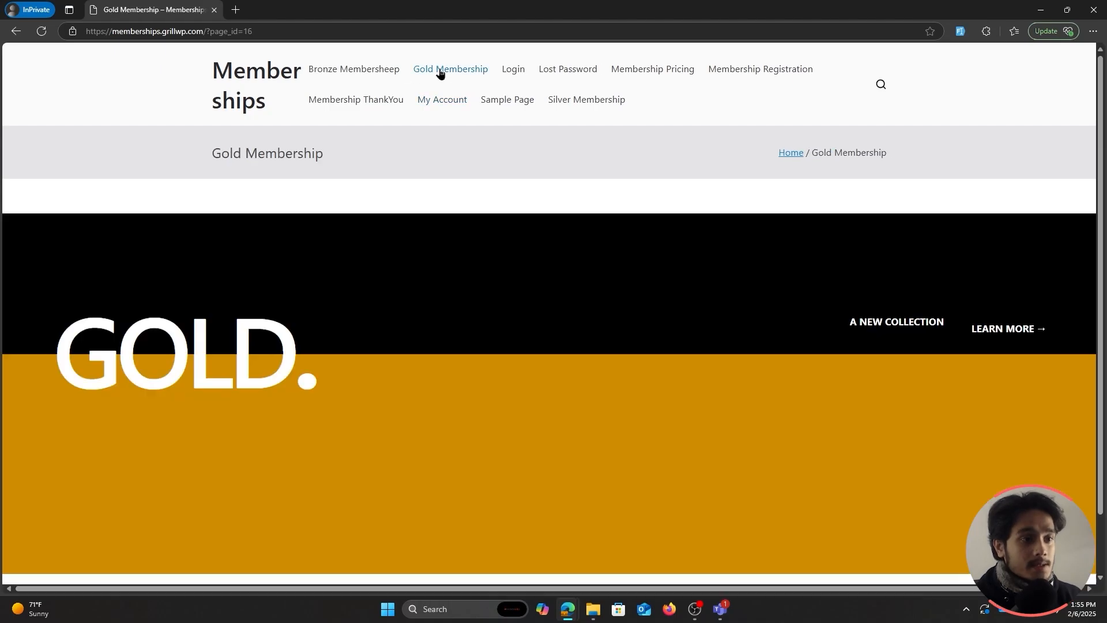
scroll(487, 346, down, 2)
scroll(521, 423, up, 2)
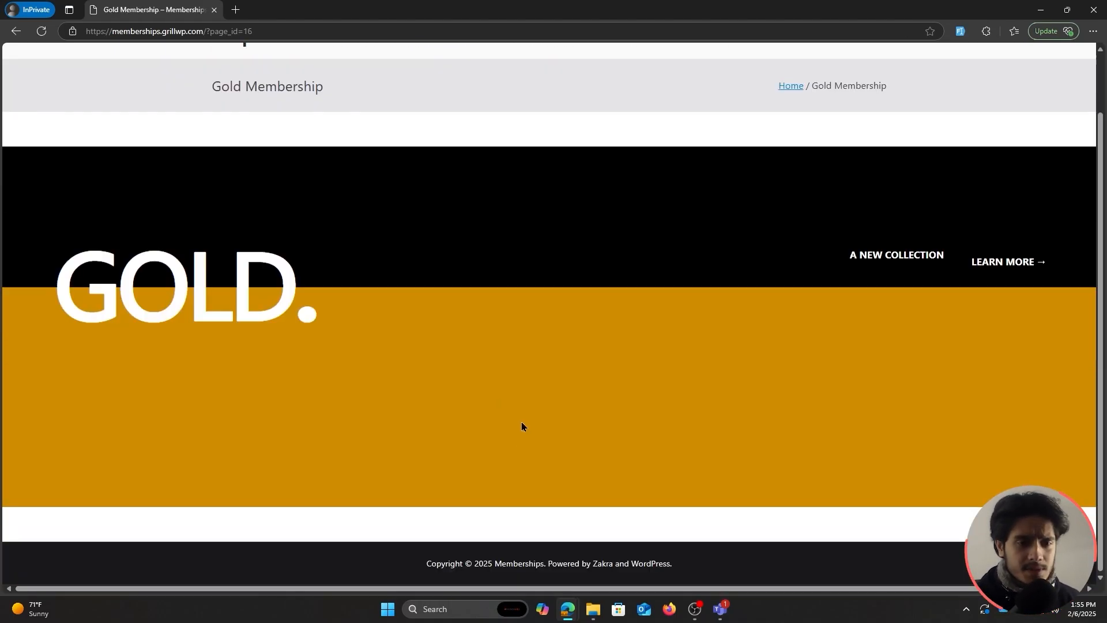
scroll(522, 423, up, 2)
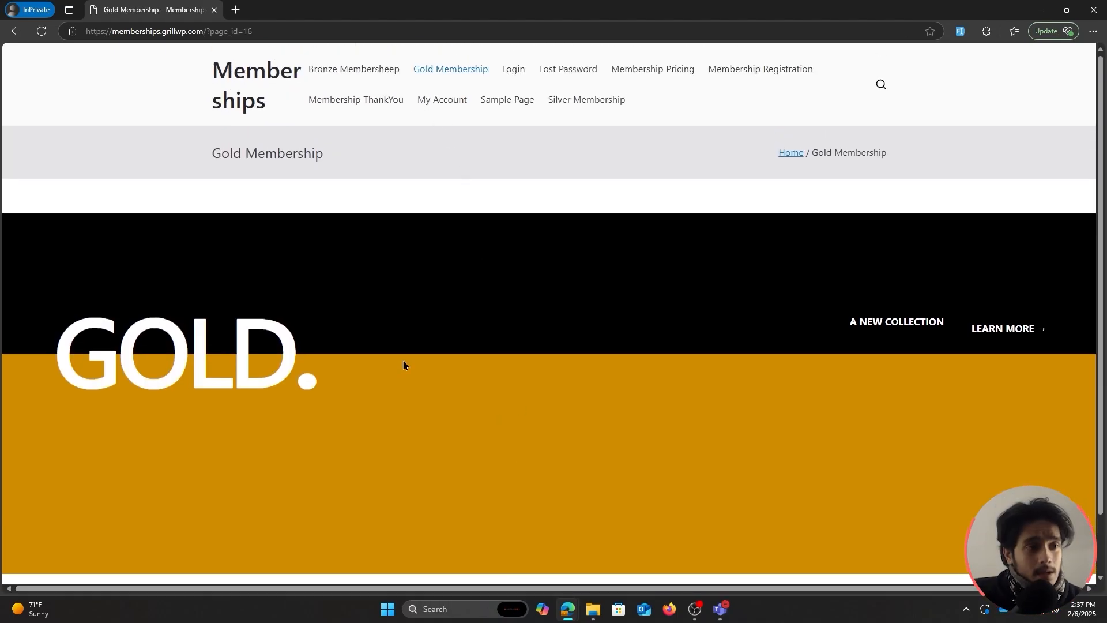
click(347, 71)
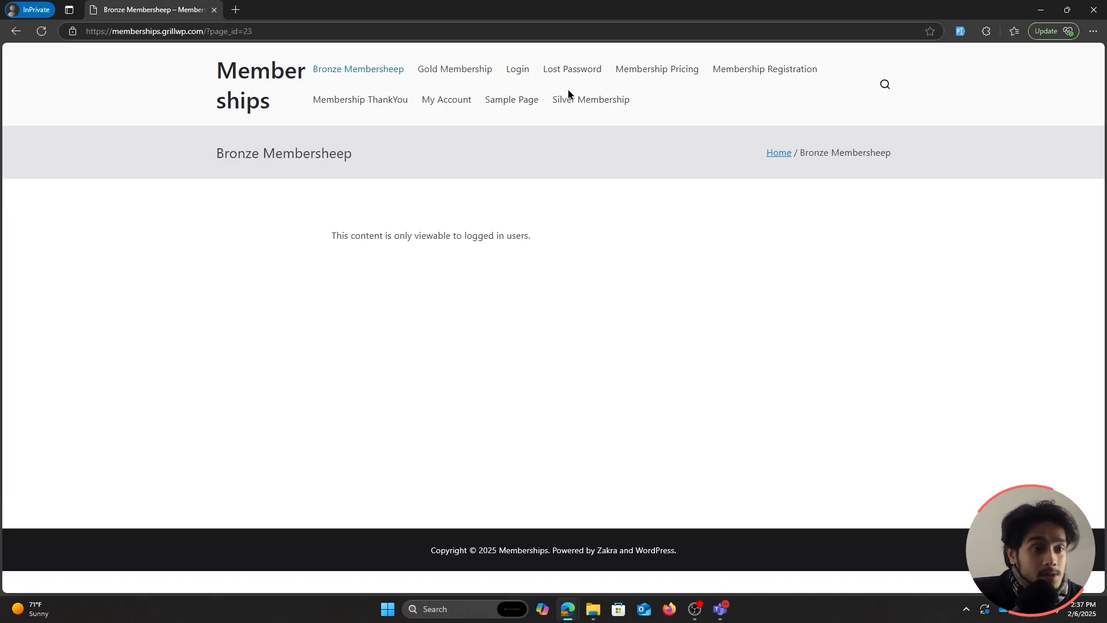
click(579, 101)
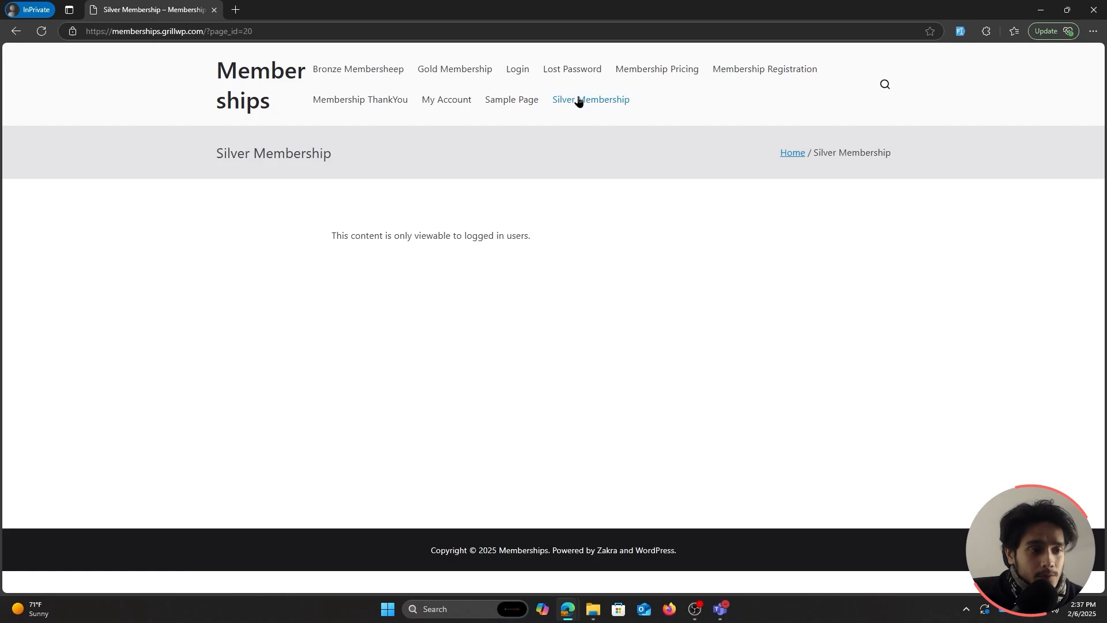
click(455, 70)
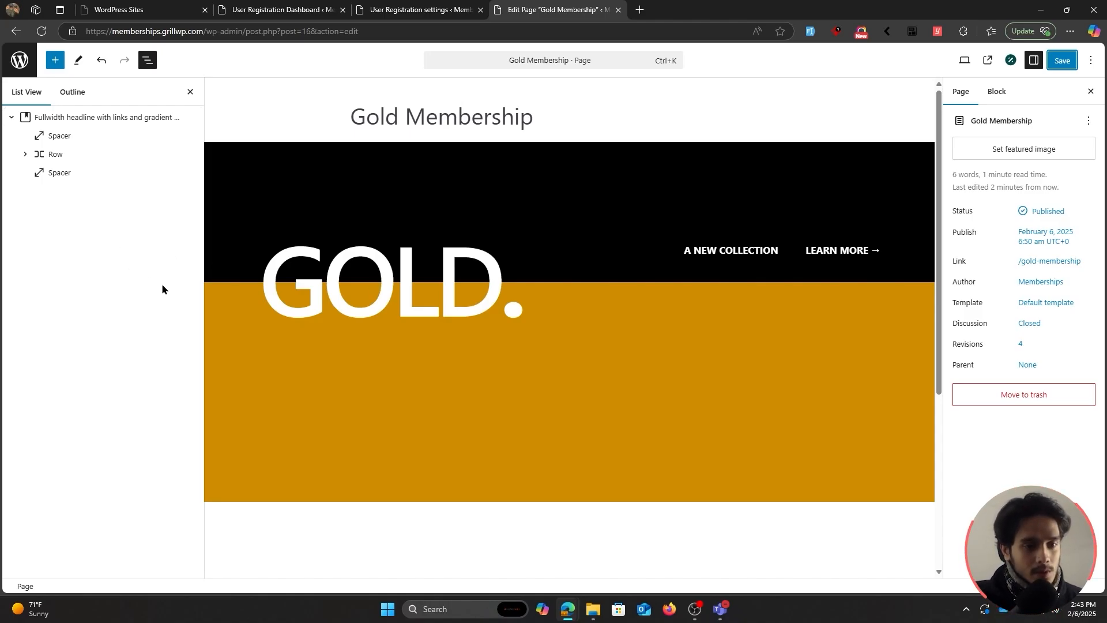
Insert a Content Restriction block below the GOLD. cover containing 'This content should be hidden'.
click(486, 423)
click(54, 60)
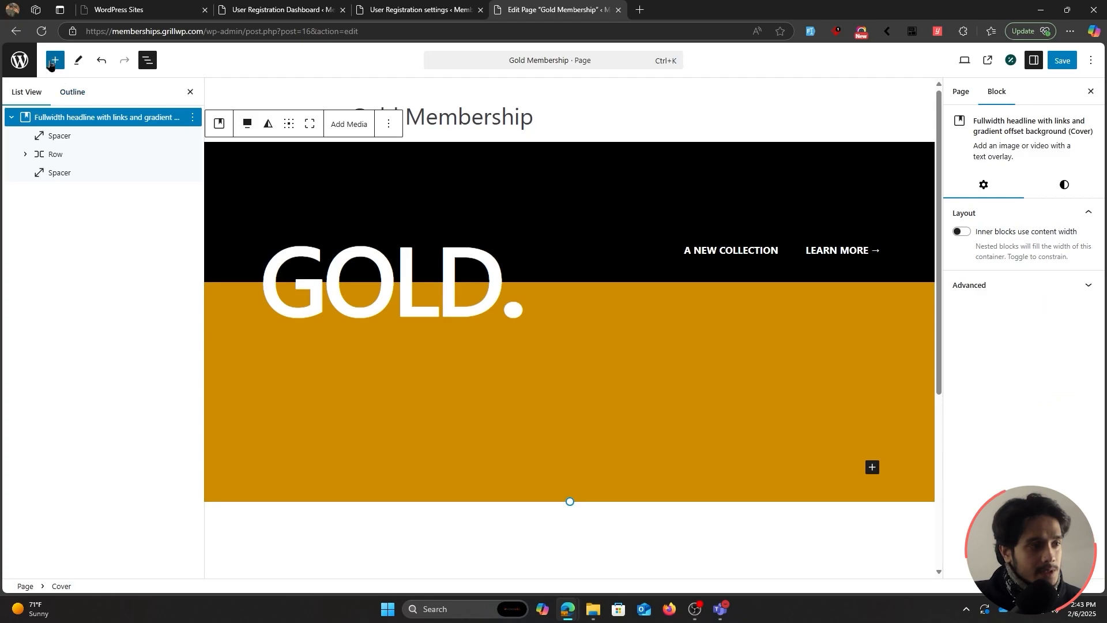
click(155, 269)
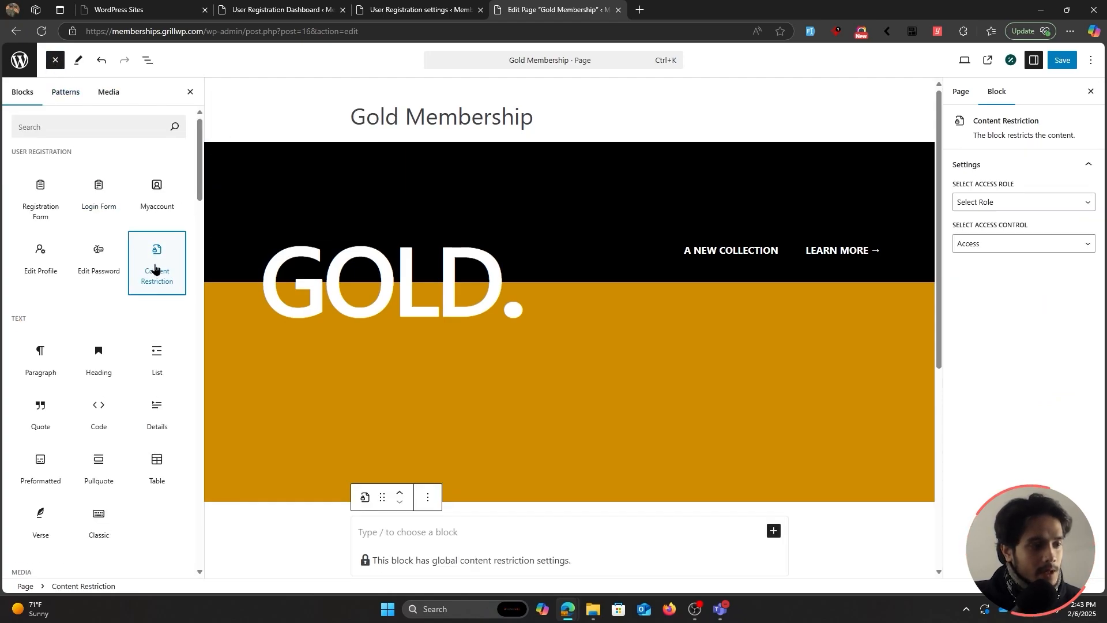
scroll(395, 420, down, 2)
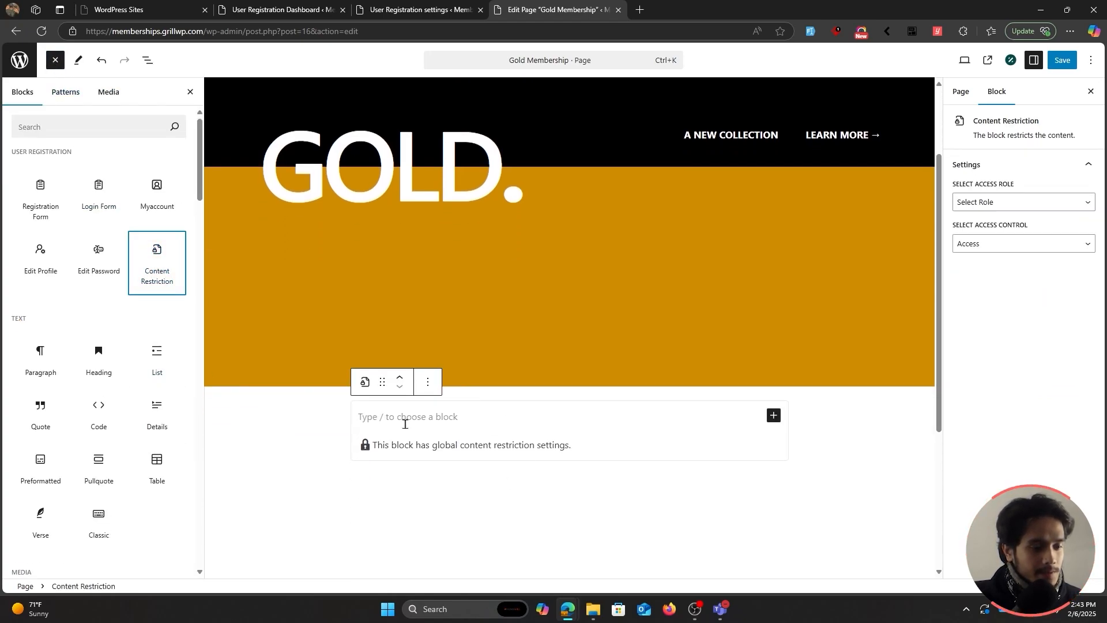
click(607, 447)
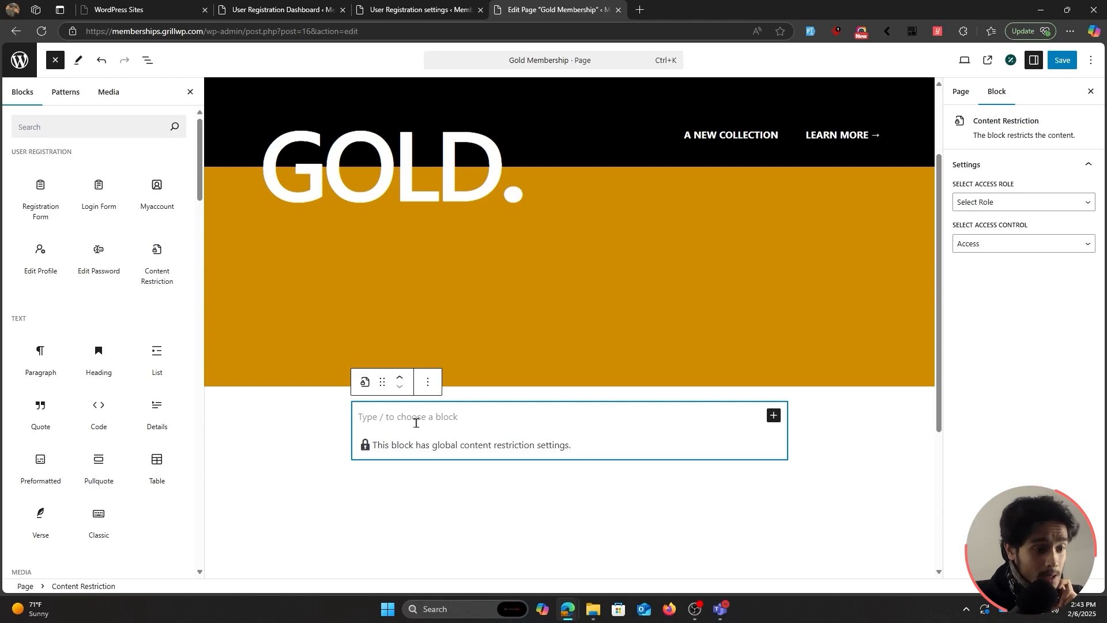
click(444, 417)
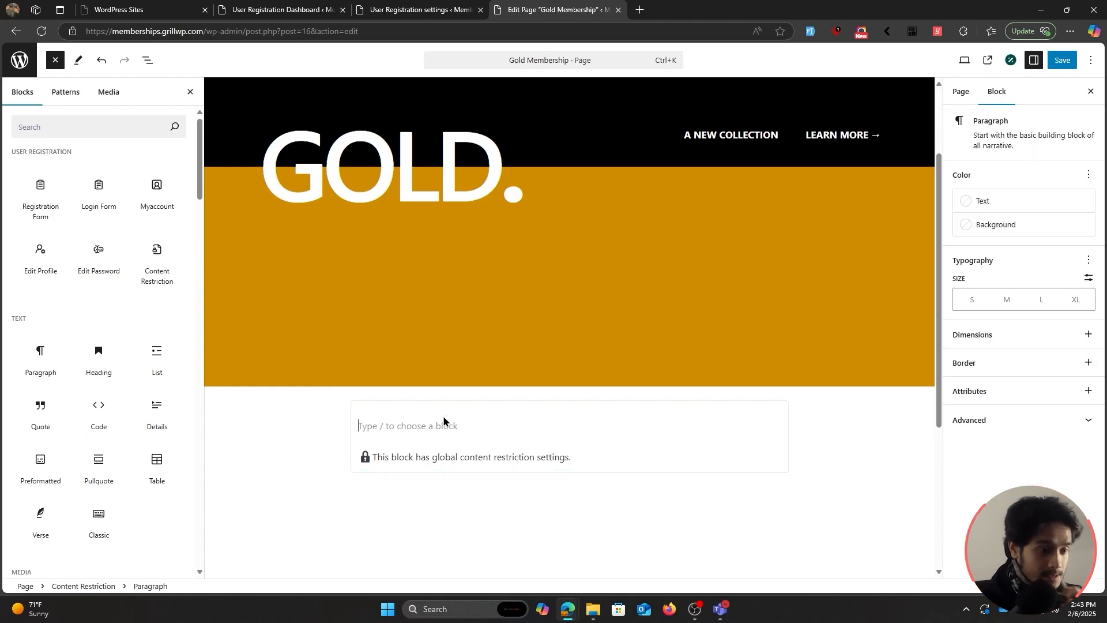
text(This conte)
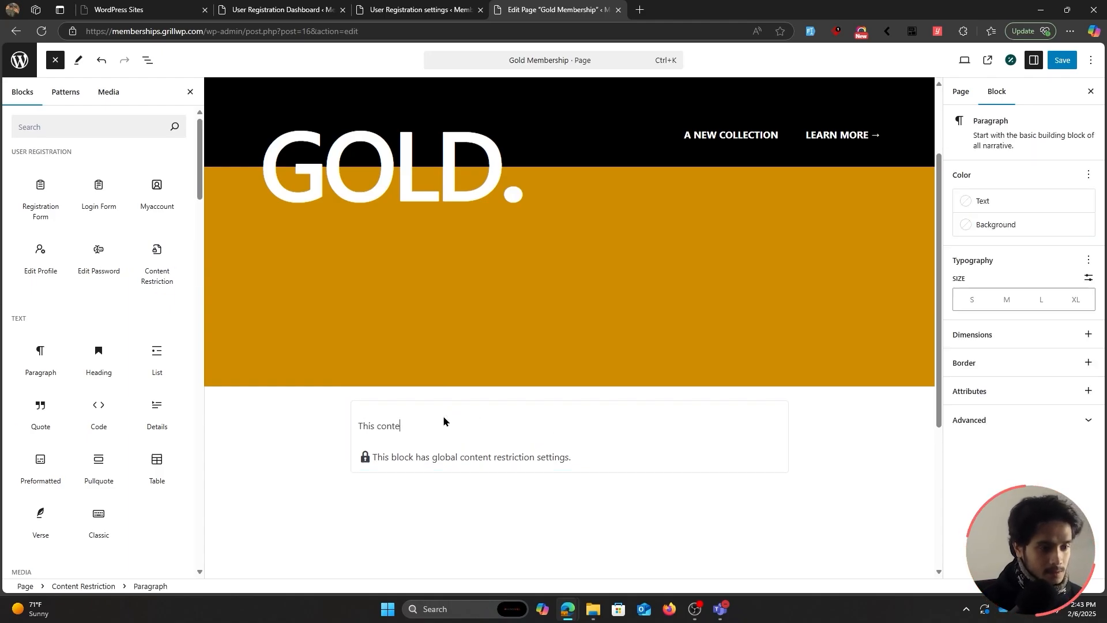
text(nt should be hidden)
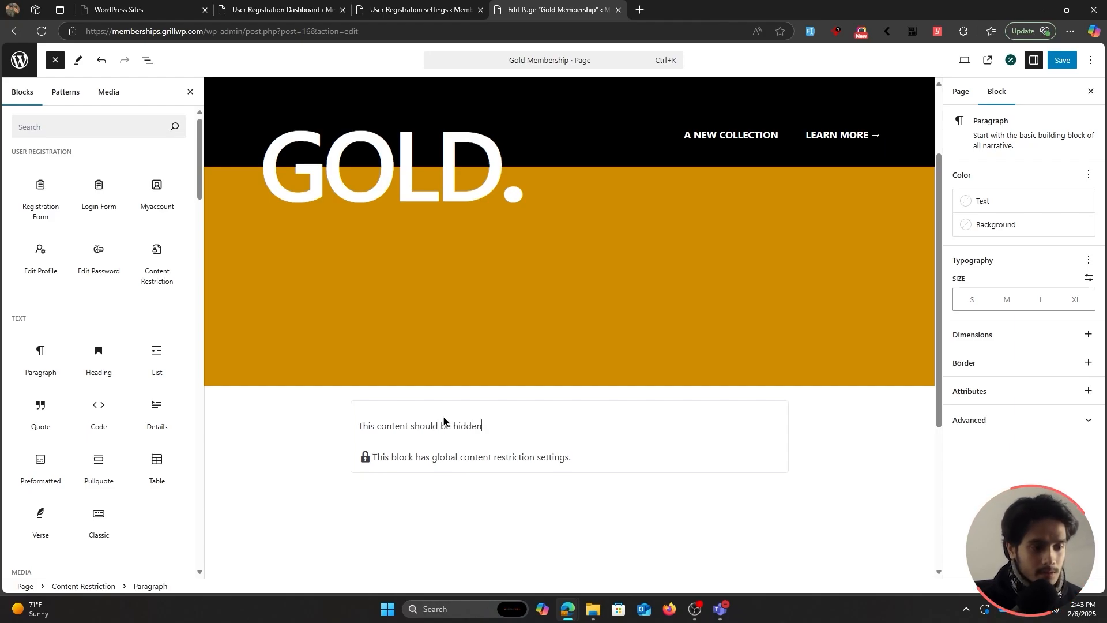
Restrict the block to the Subscriber role, save the page, and show the List View outline.
click(443, 420)
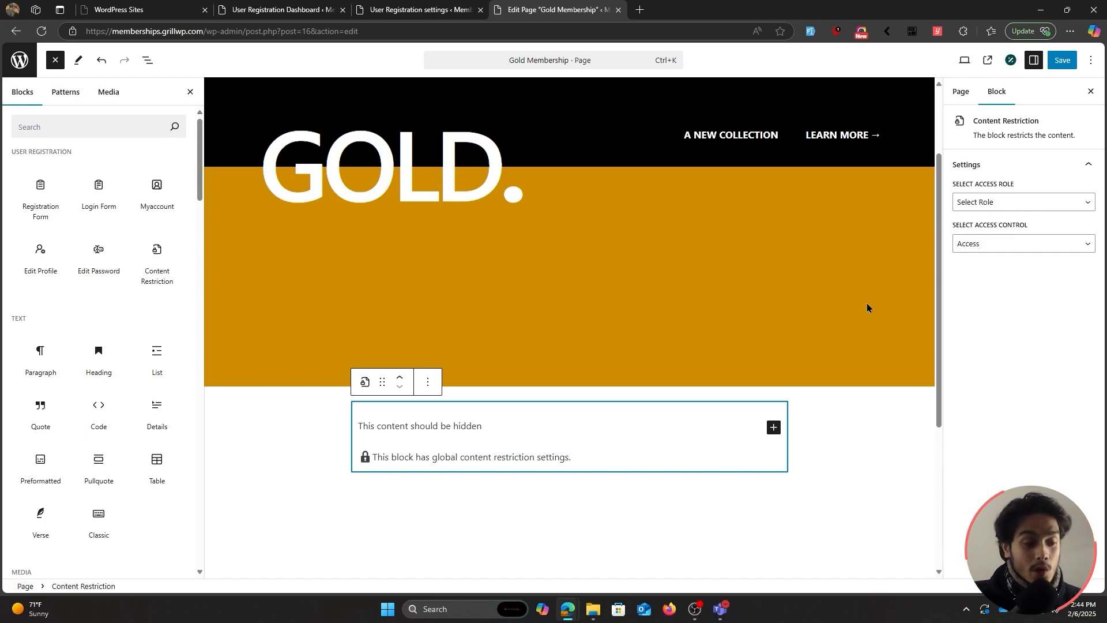
click(980, 202)
click(979, 293)
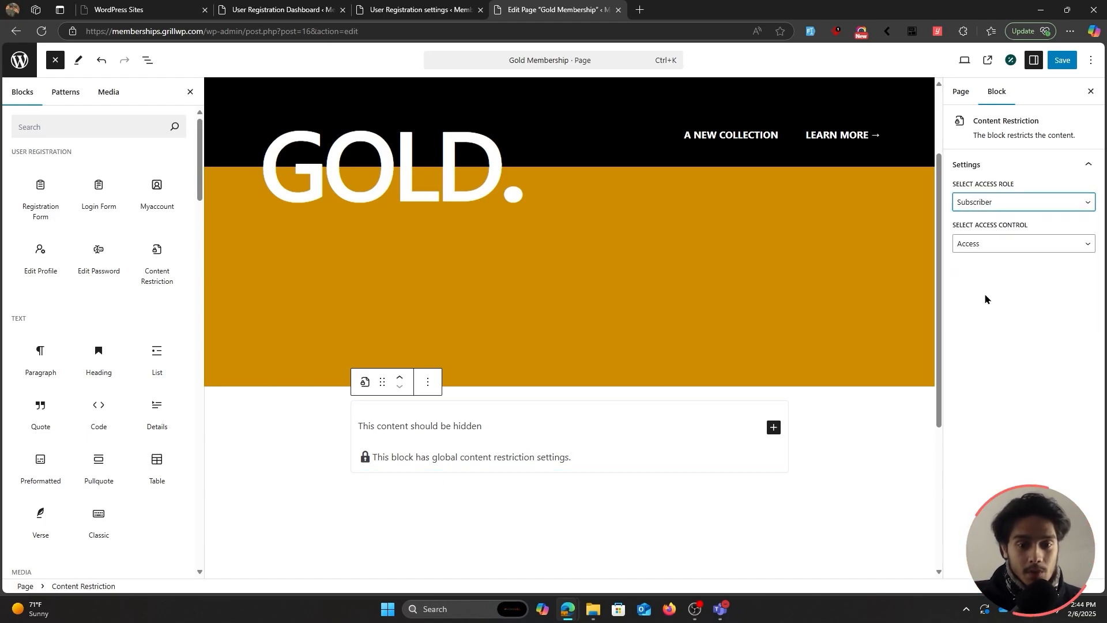
click(1063, 59)
click(526, 422)
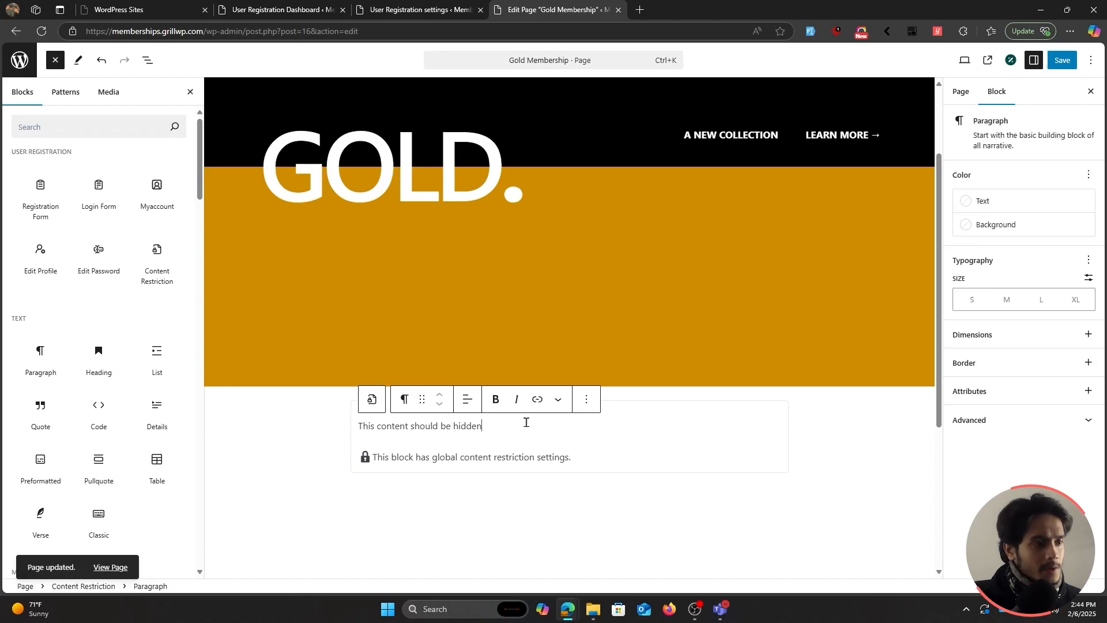
click(146, 61)
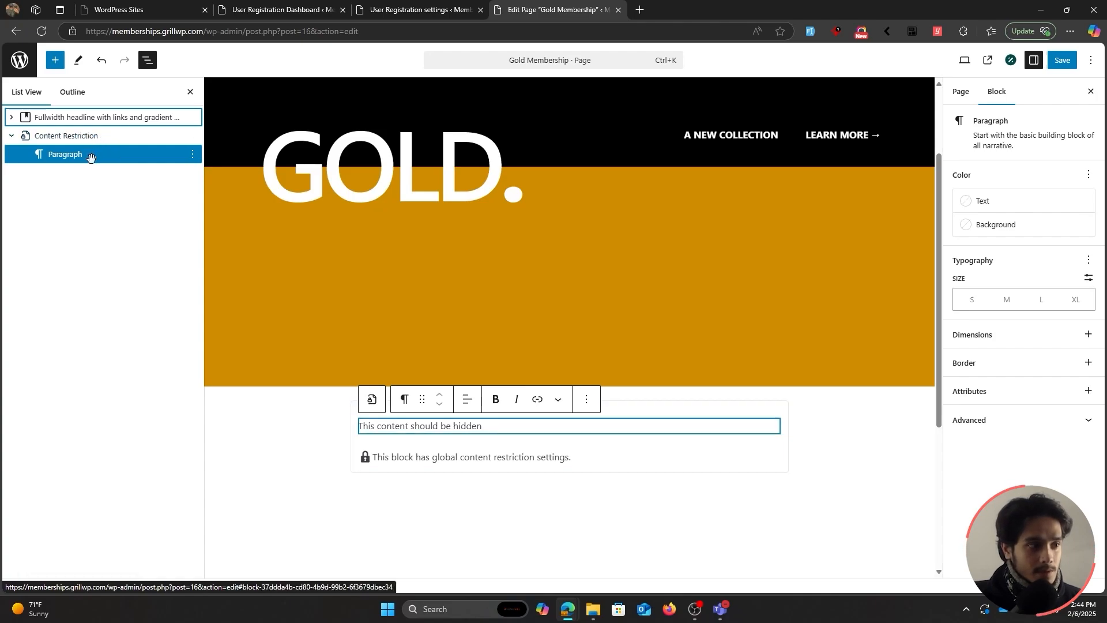
Add an Image block with the Media Library photo after the hidden paragraph, then save the page.
right_click(91, 156)
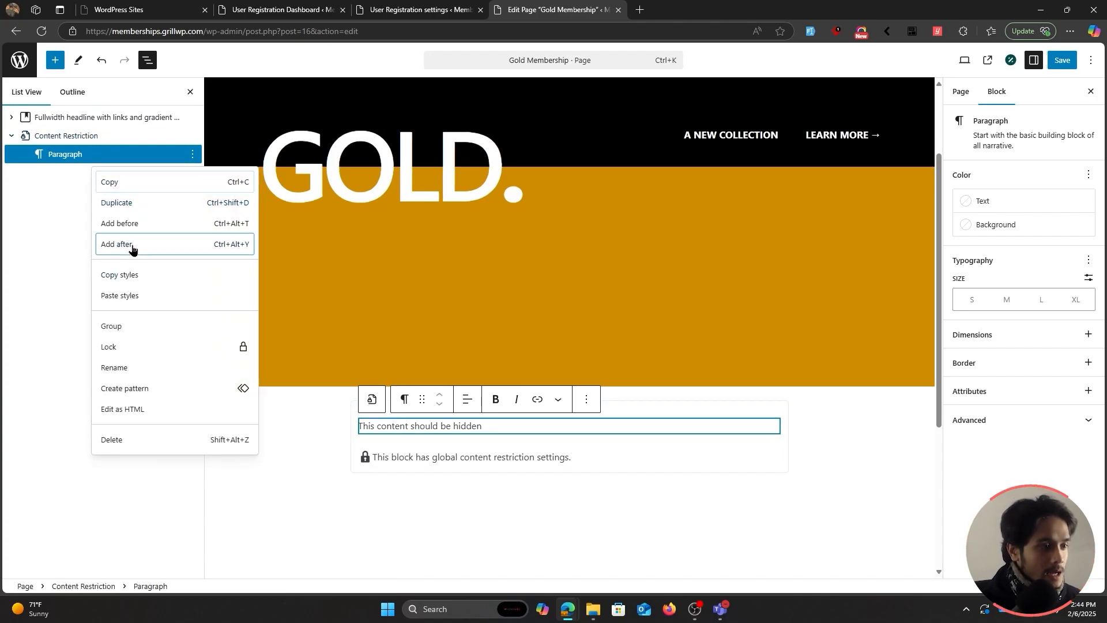
click(131, 245)
click(434, 452)
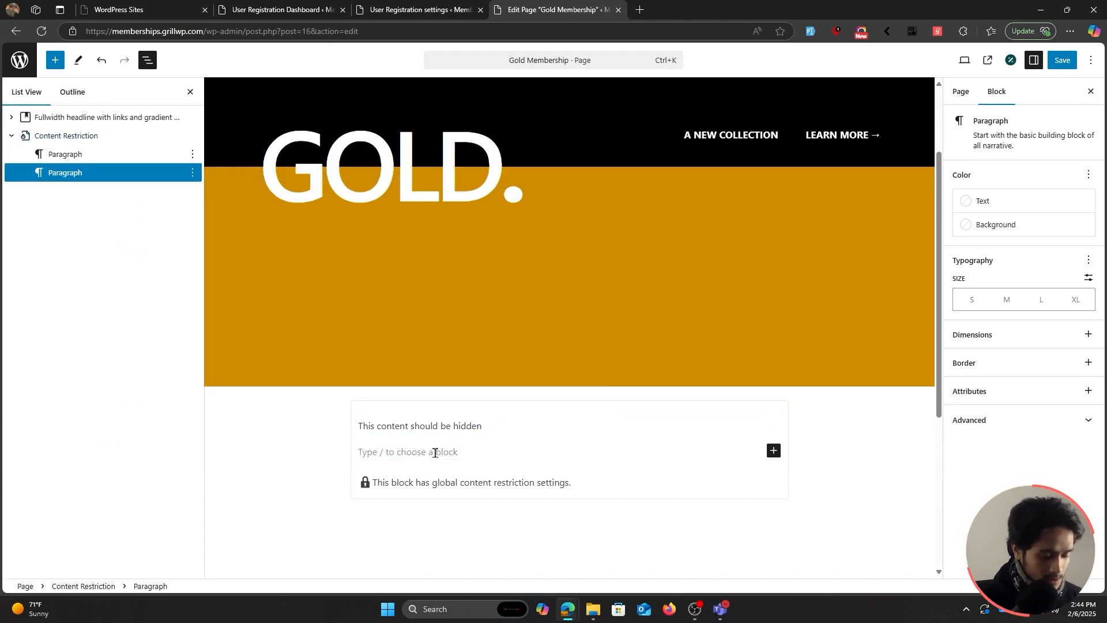
text(/image)
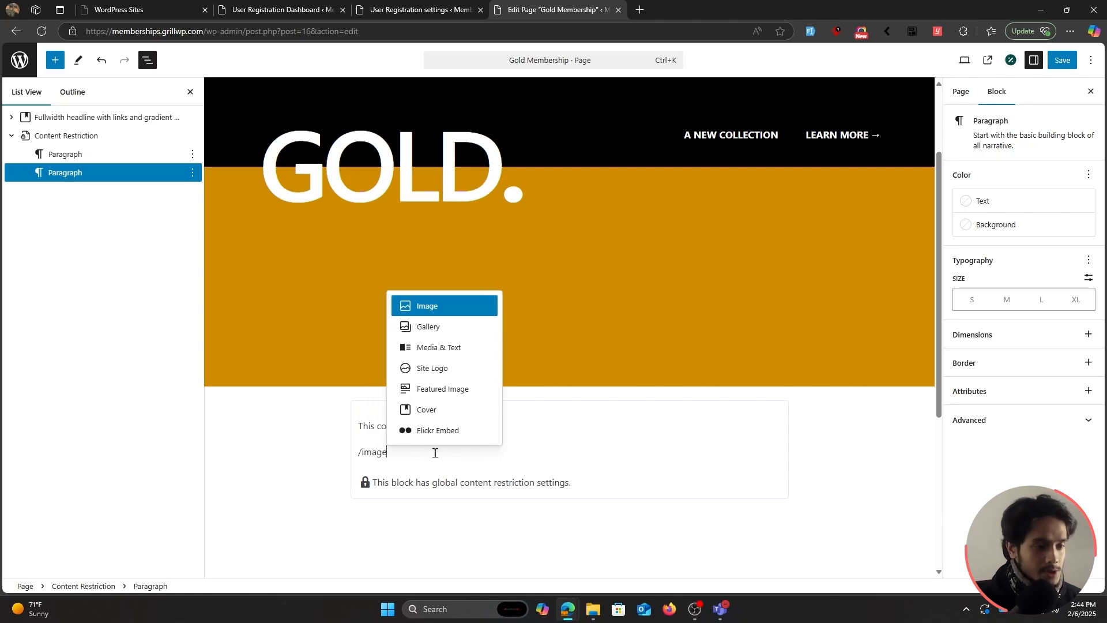
click(449, 311)
click(429, 515)
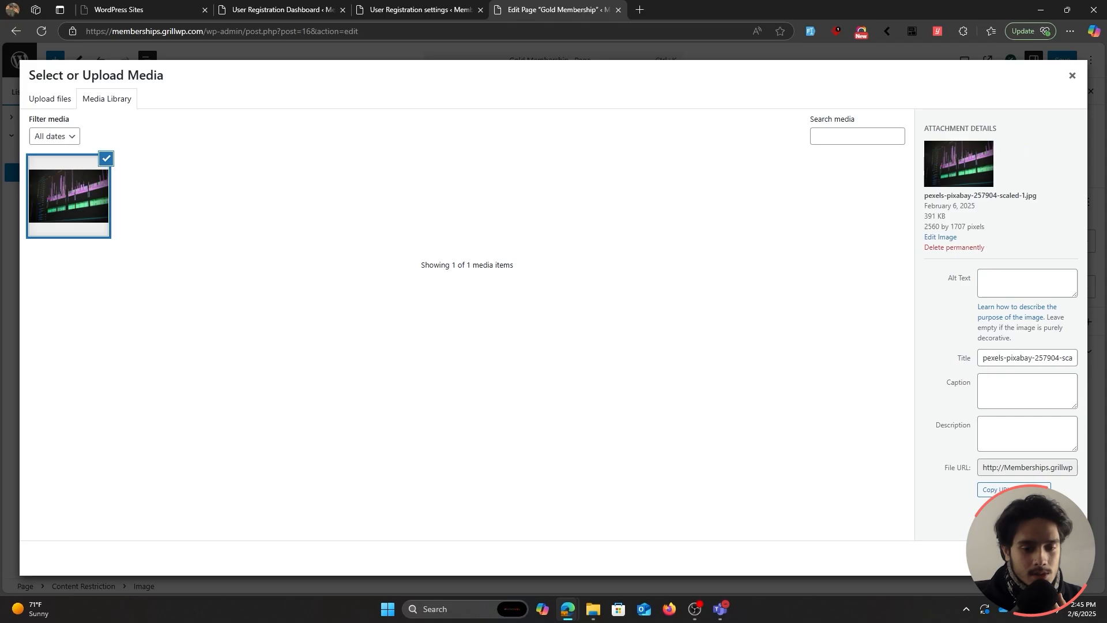
click(1061, 557)
scroll(759, 486, down, 4)
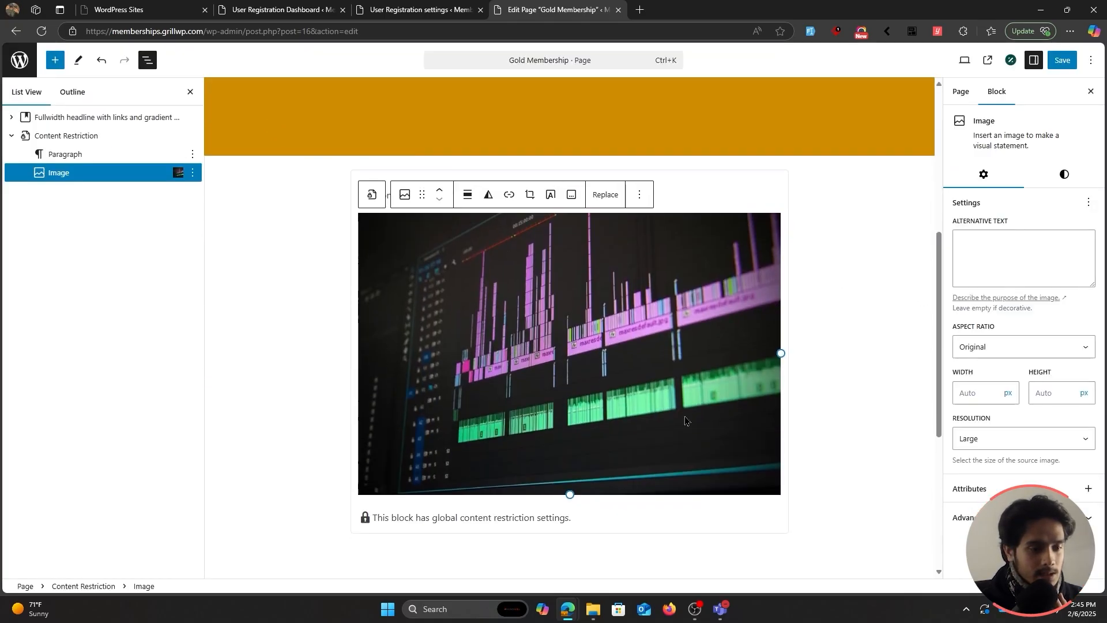
click(1060, 59)
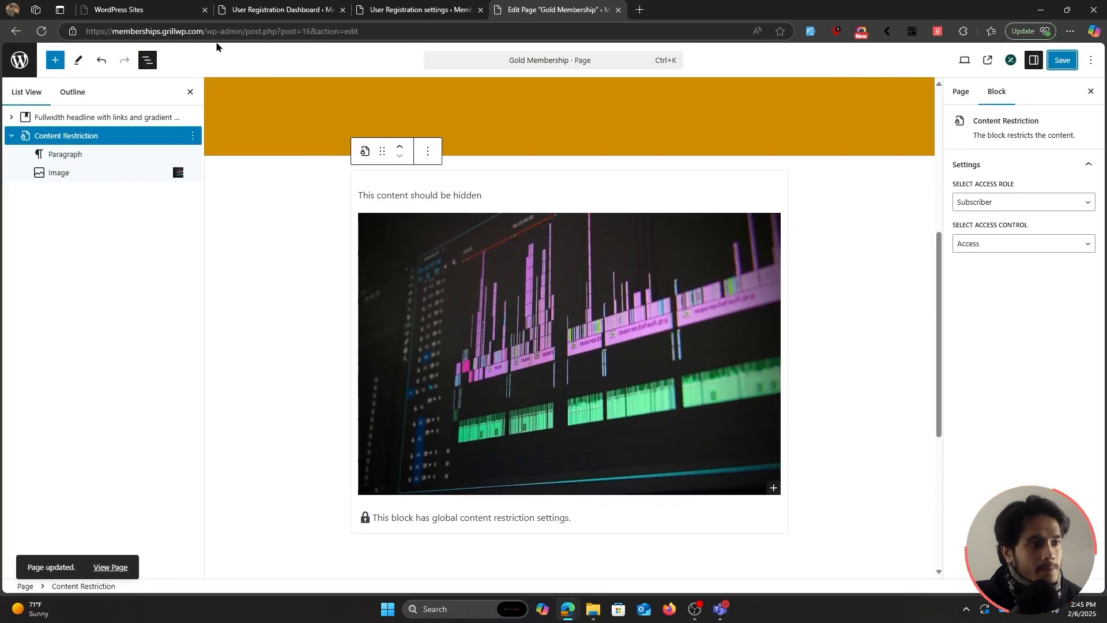
drag(206, 31, 73, 17)
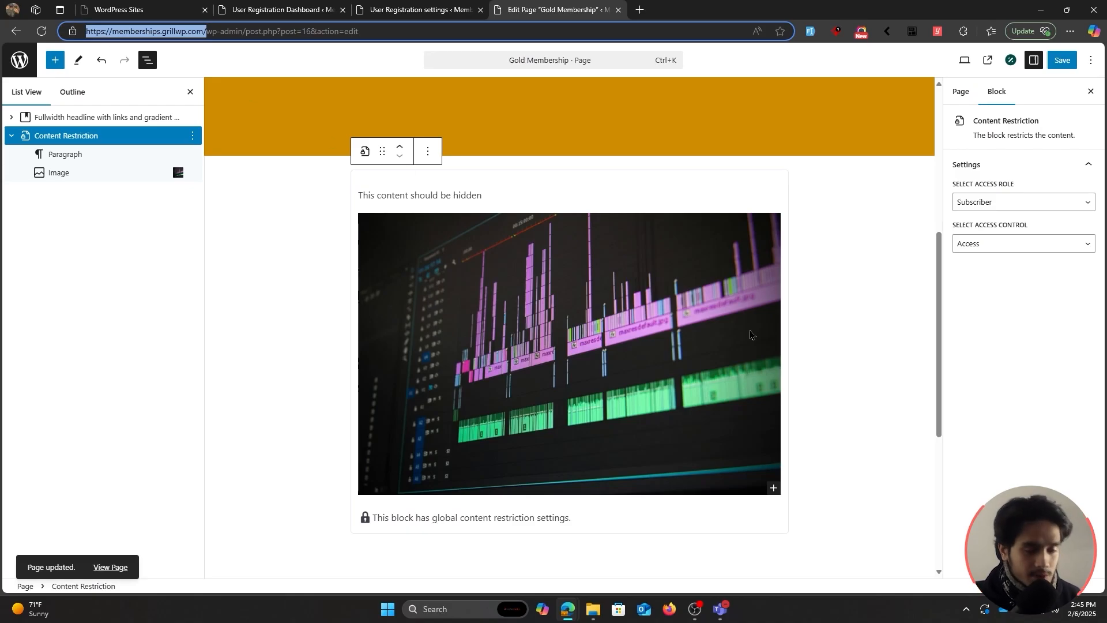
Check that the live Gold Membership page shows the logged-in-users notice.
click(837, 369)
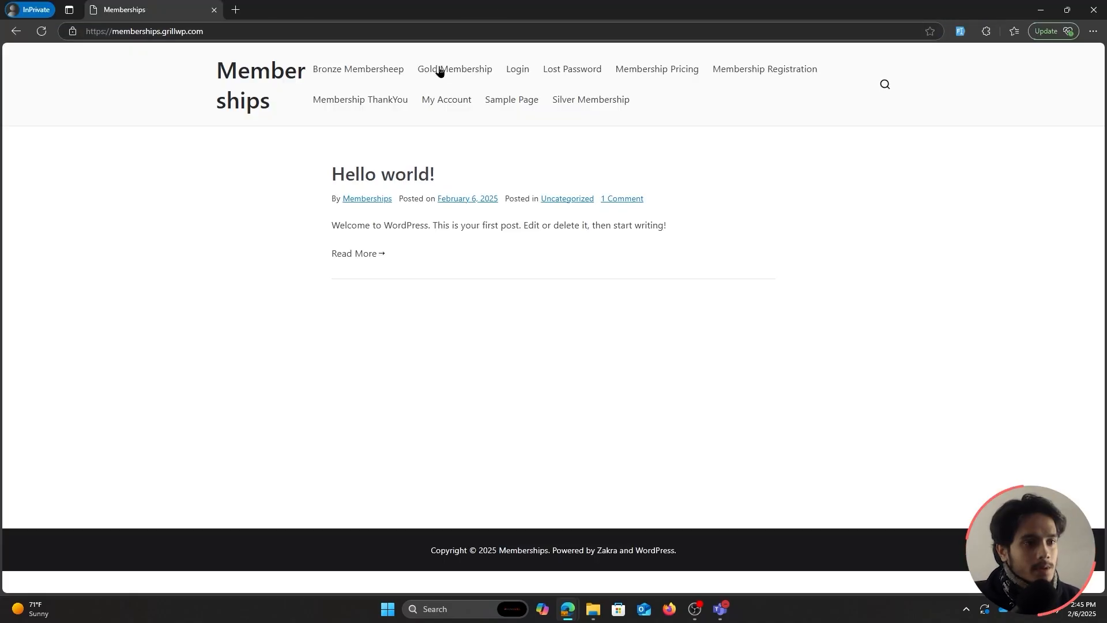
click(439, 70)
scroll(608, 309, down, 2)
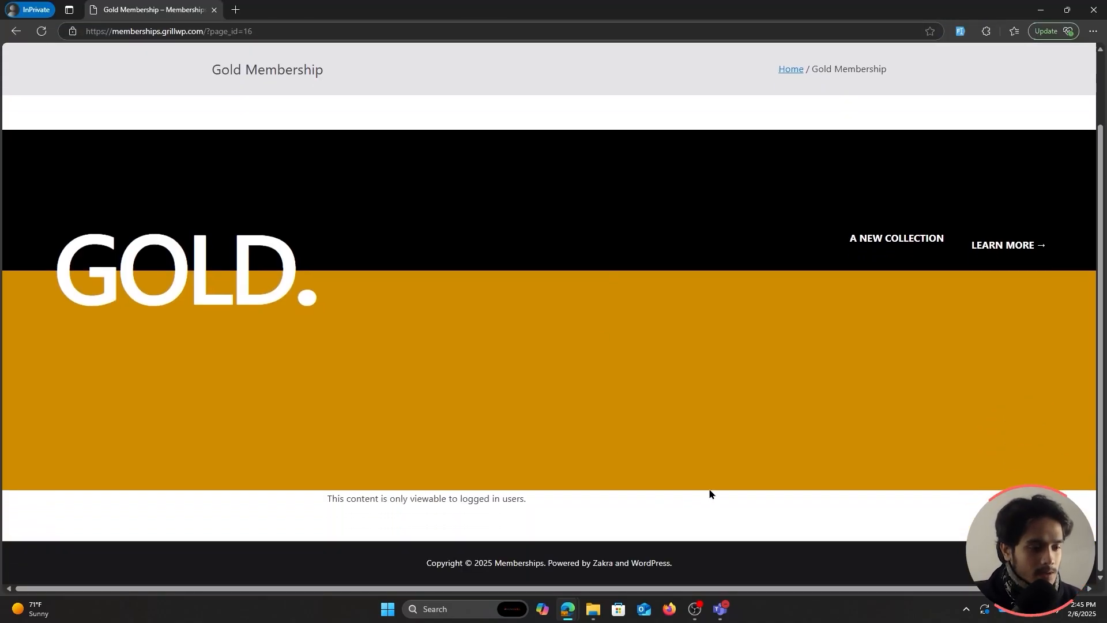
drag(327, 498, 552, 522)
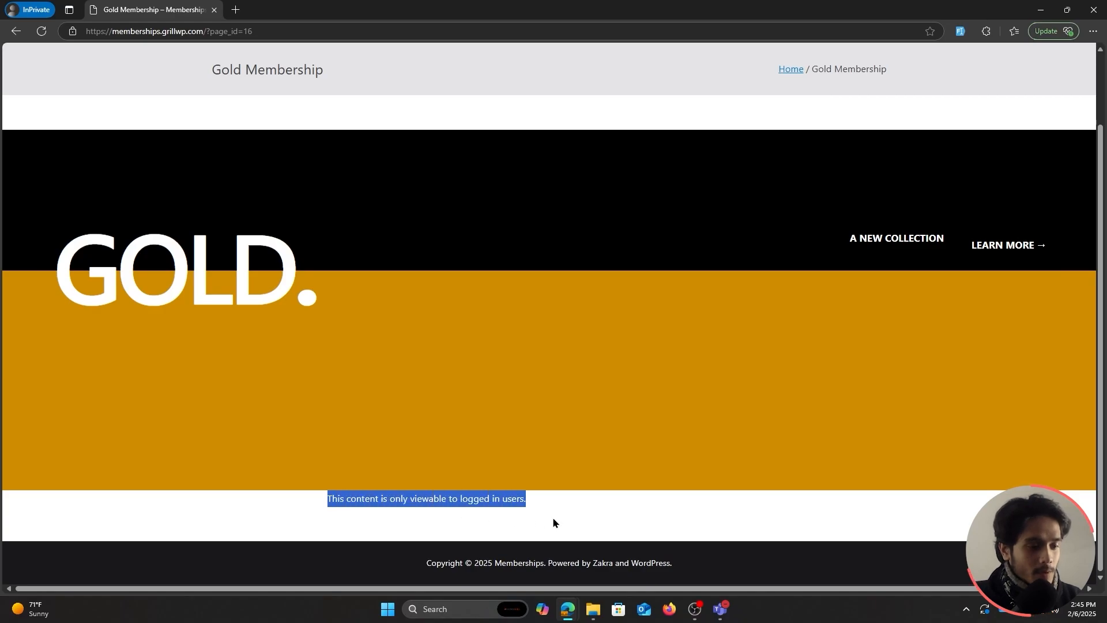
click(506, 521)
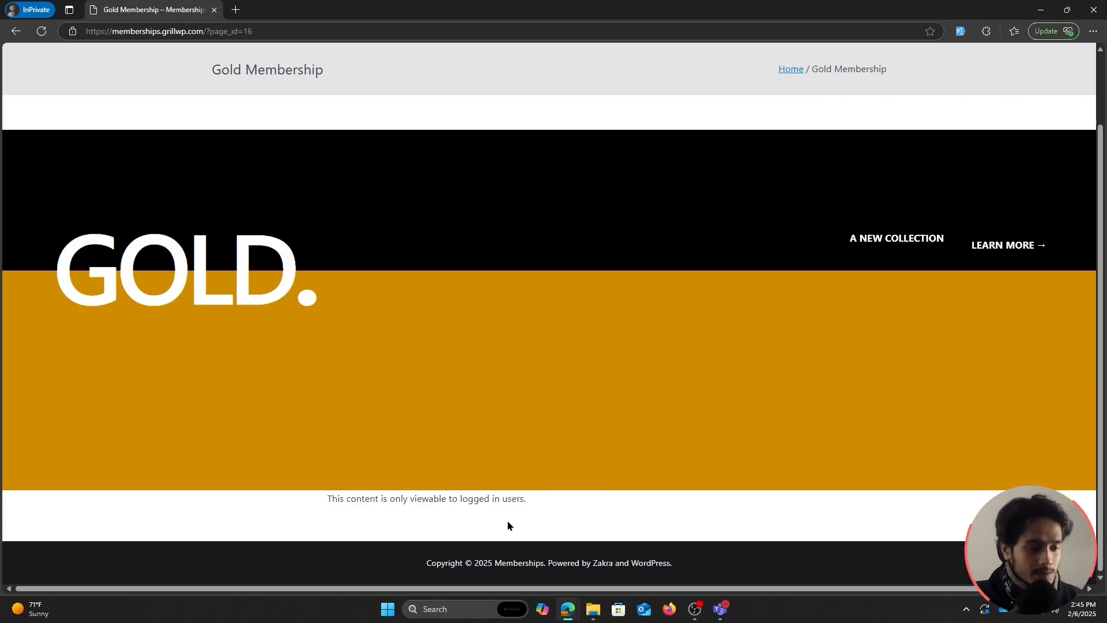
drag(524, 498, 305, 499)
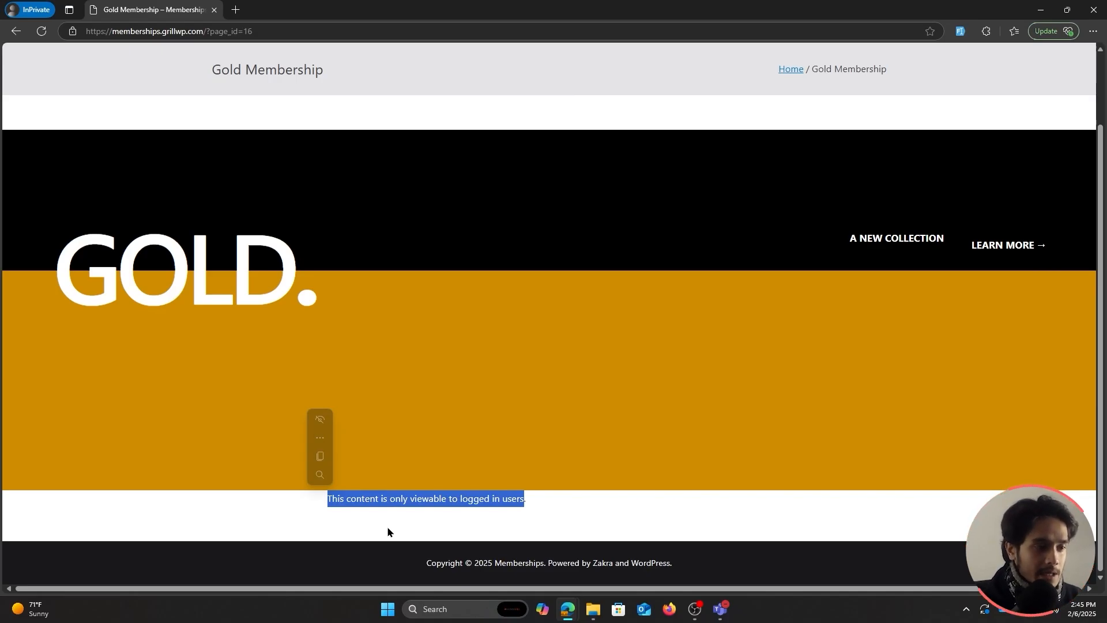
Set the Content Restriction block's access control to Restrict.
click(605, 187)
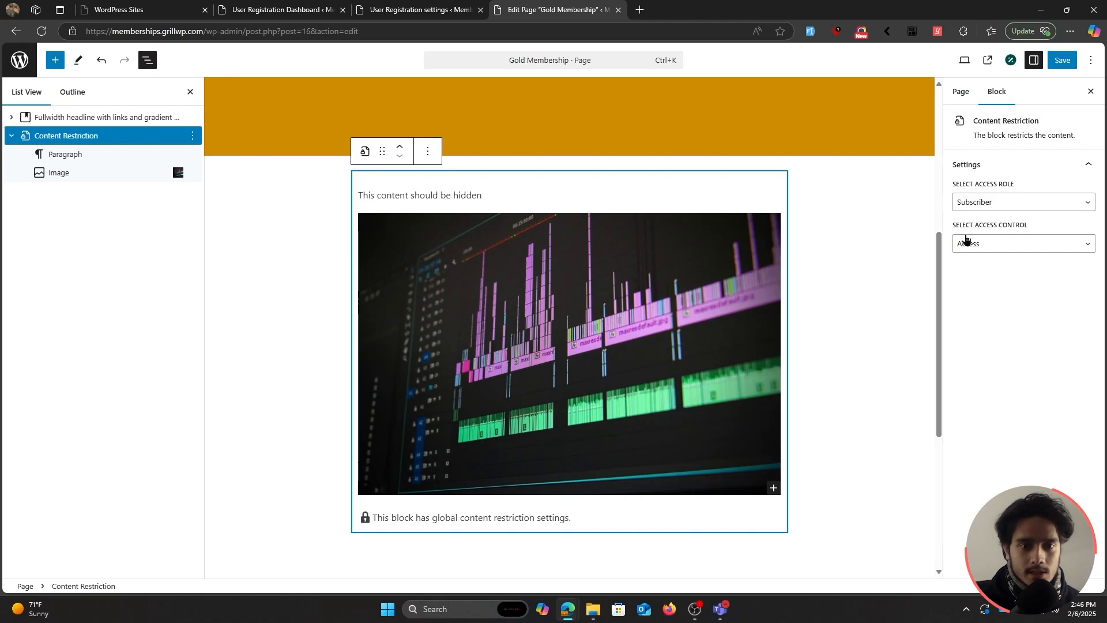
click(1012, 242)
click(1002, 277)
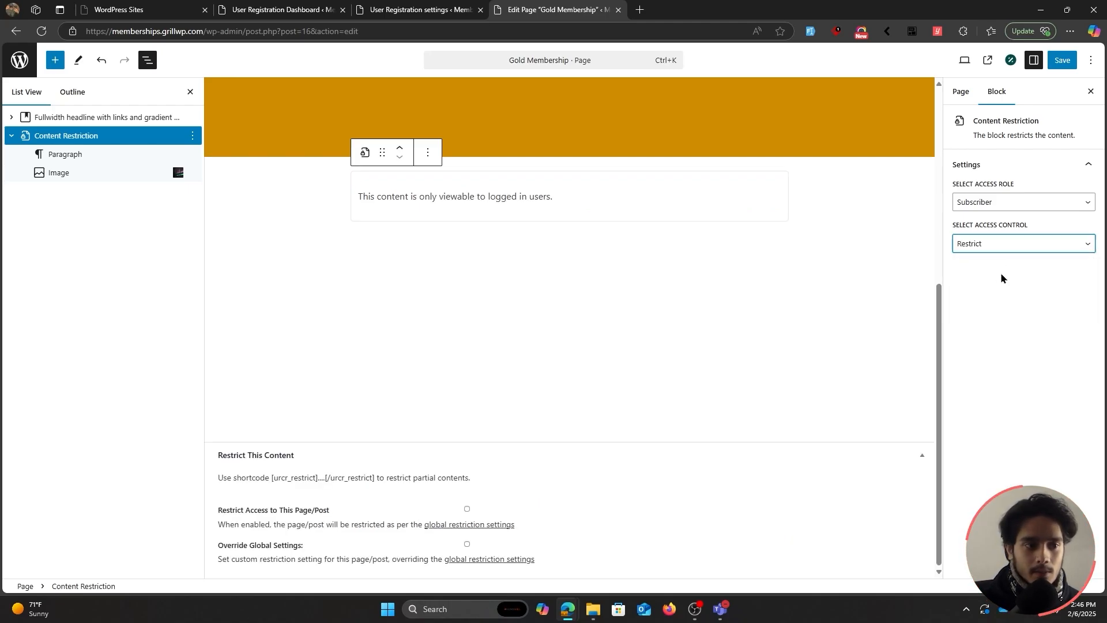
Save the page, then log in as the test member in the private window.
click(1062, 59)
key(alt+Tab)
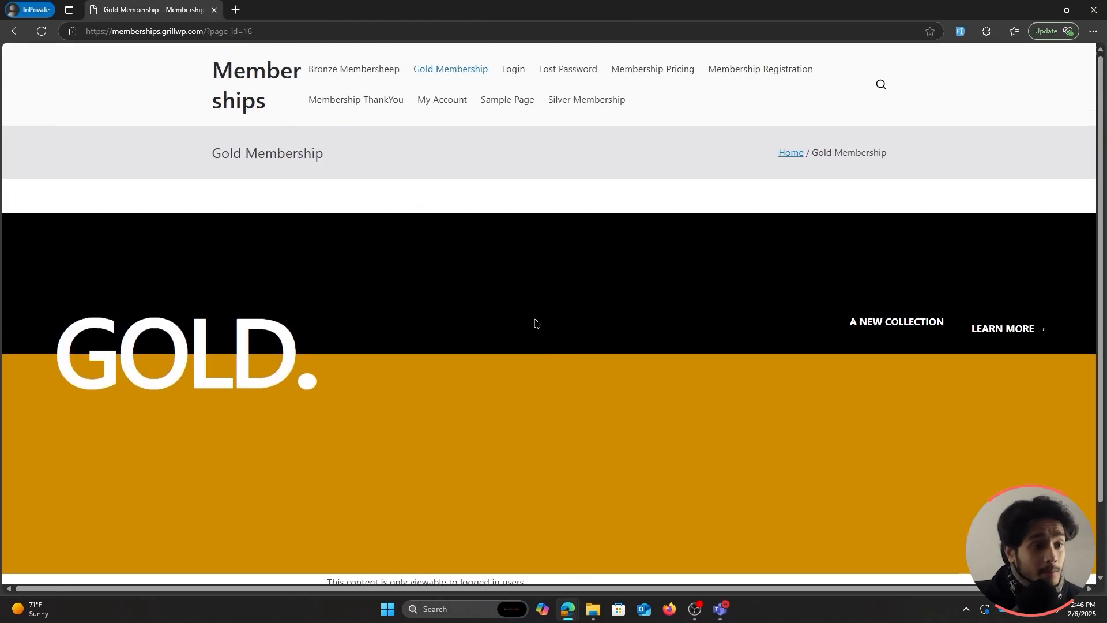
click(504, 70)
click(517, 291)
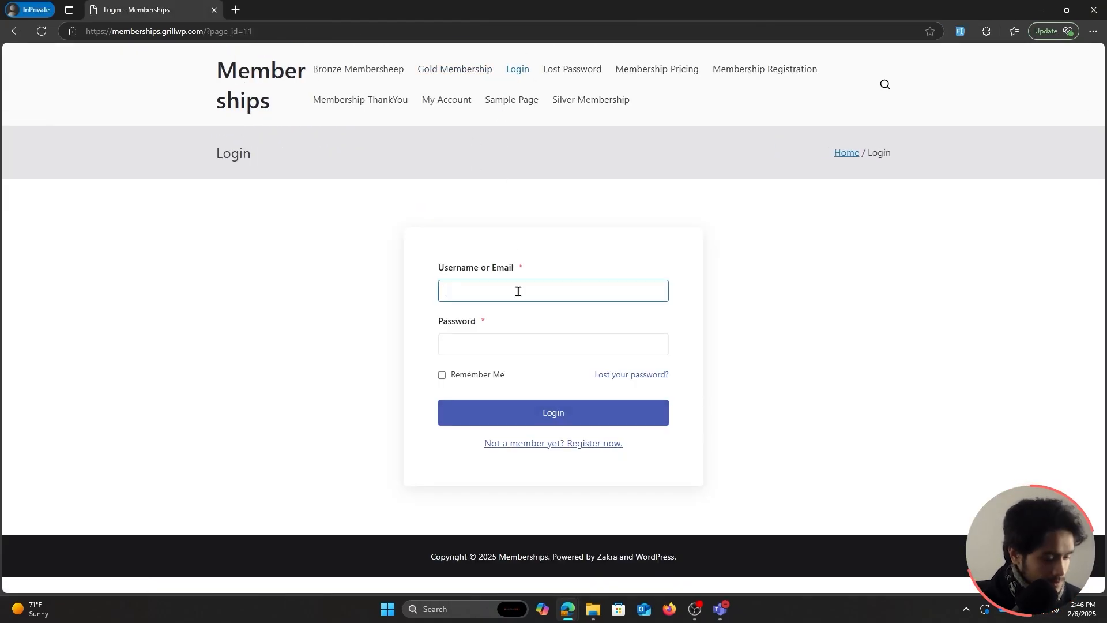
text(test)
click(464, 343)
text(test)
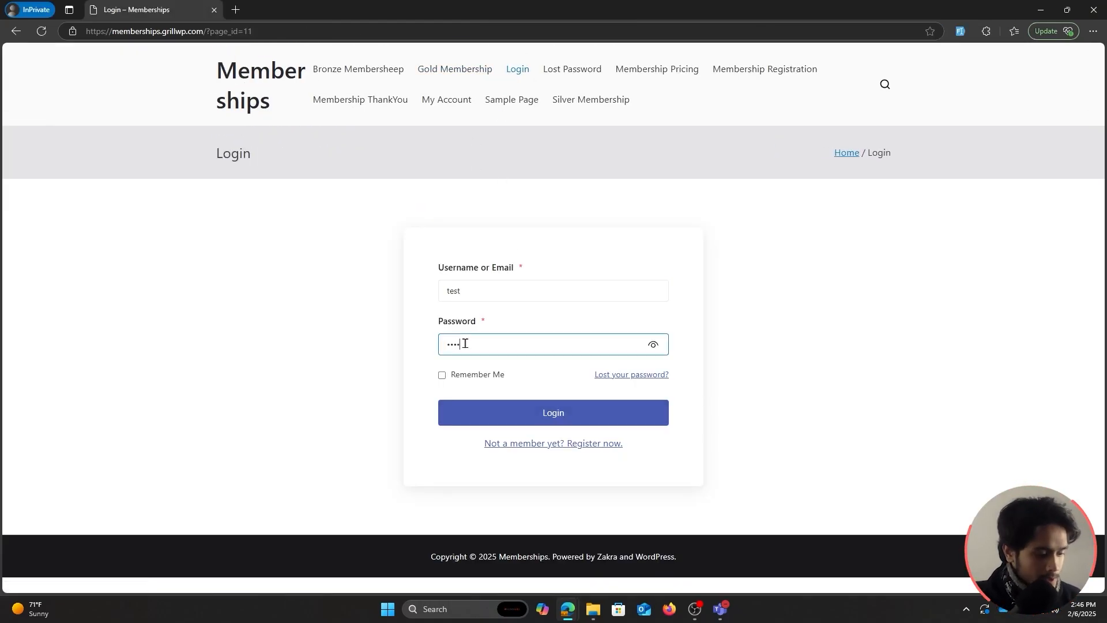
click(523, 409)
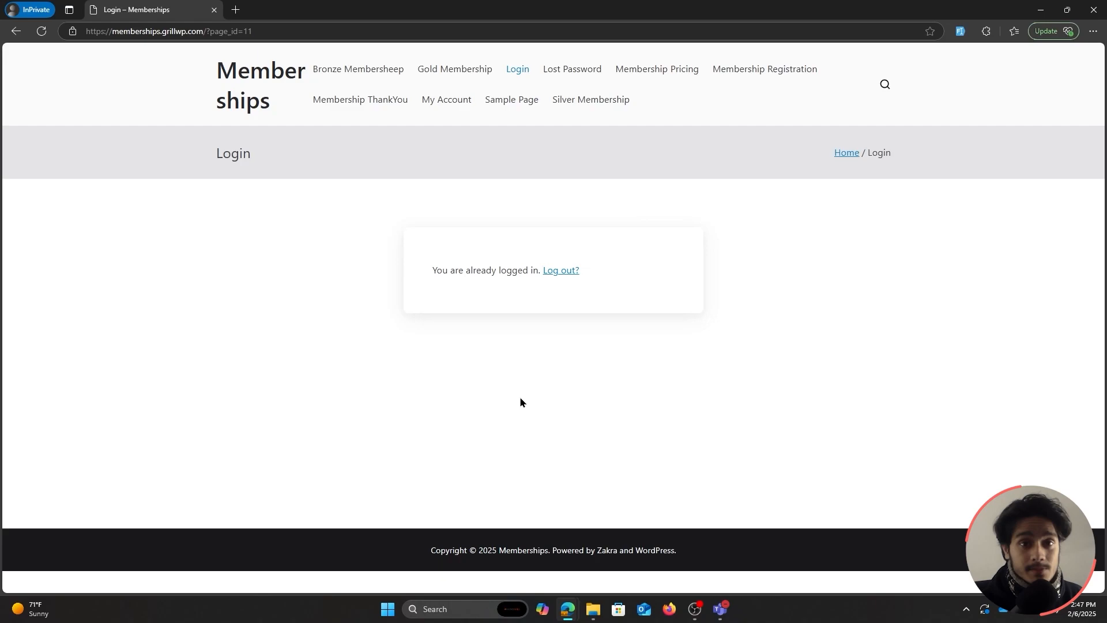
Open the Gold Membership page and confirm 'This content should be hidden' now displays.
click(452, 69)
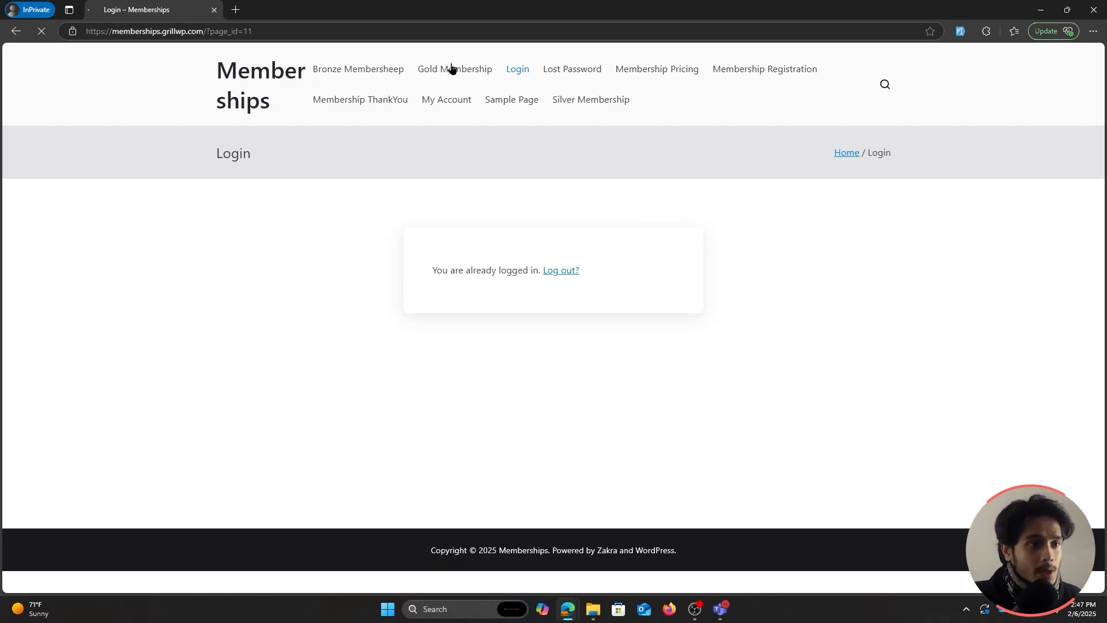
scroll(534, 353, down, 7)
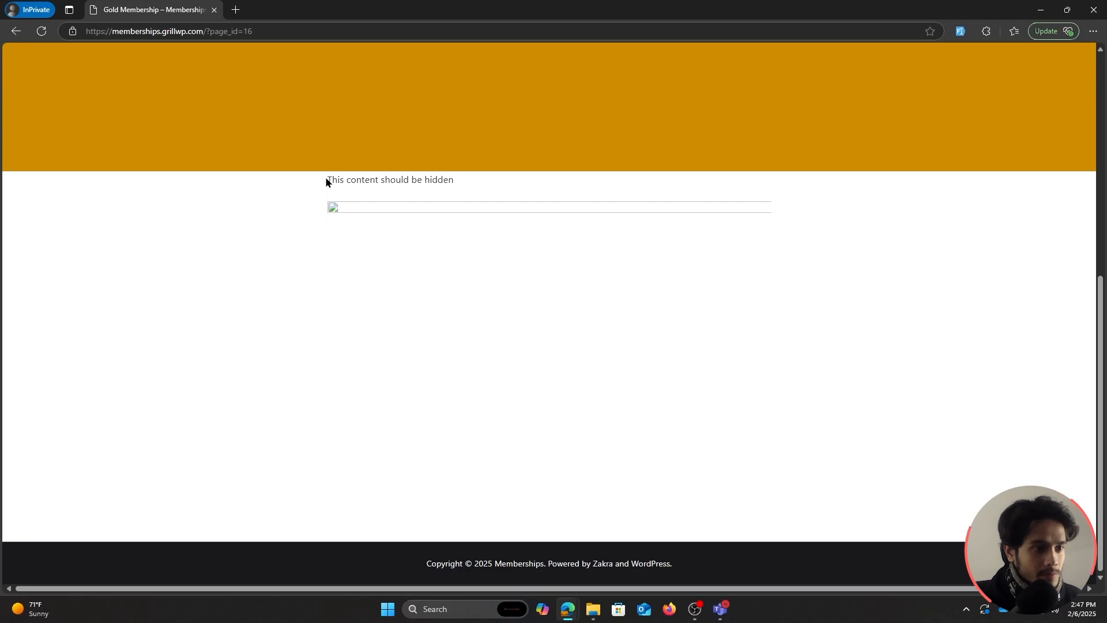
drag(326, 181, 504, 177)
click(475, 193)
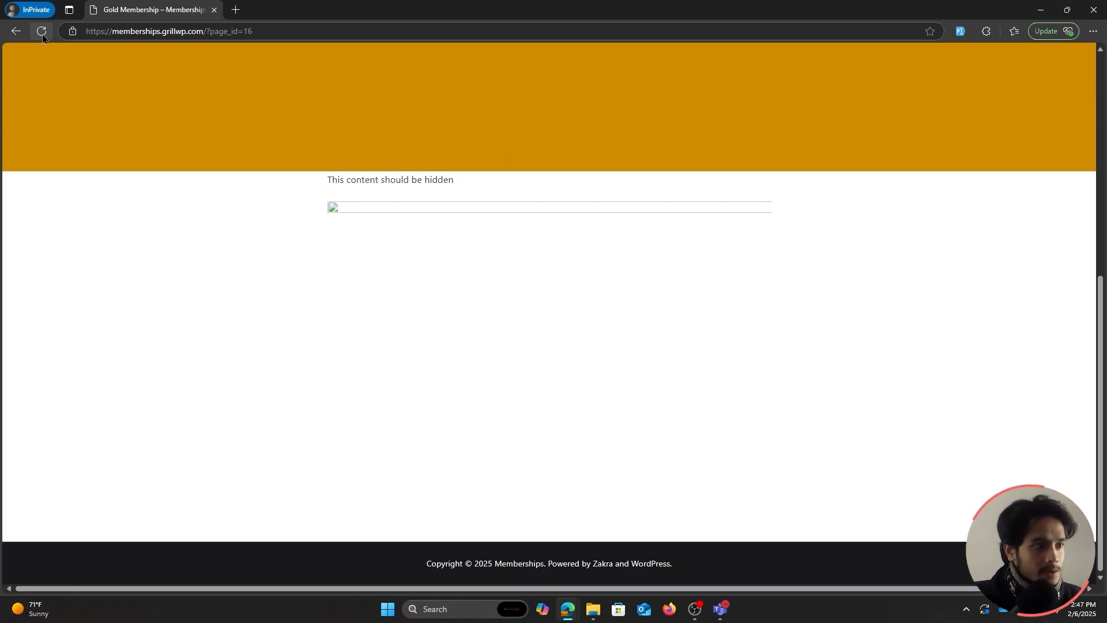
Log out and confirm the Gold page shows the logged-in-users notice again.
scroll(589, 333, up, 6)
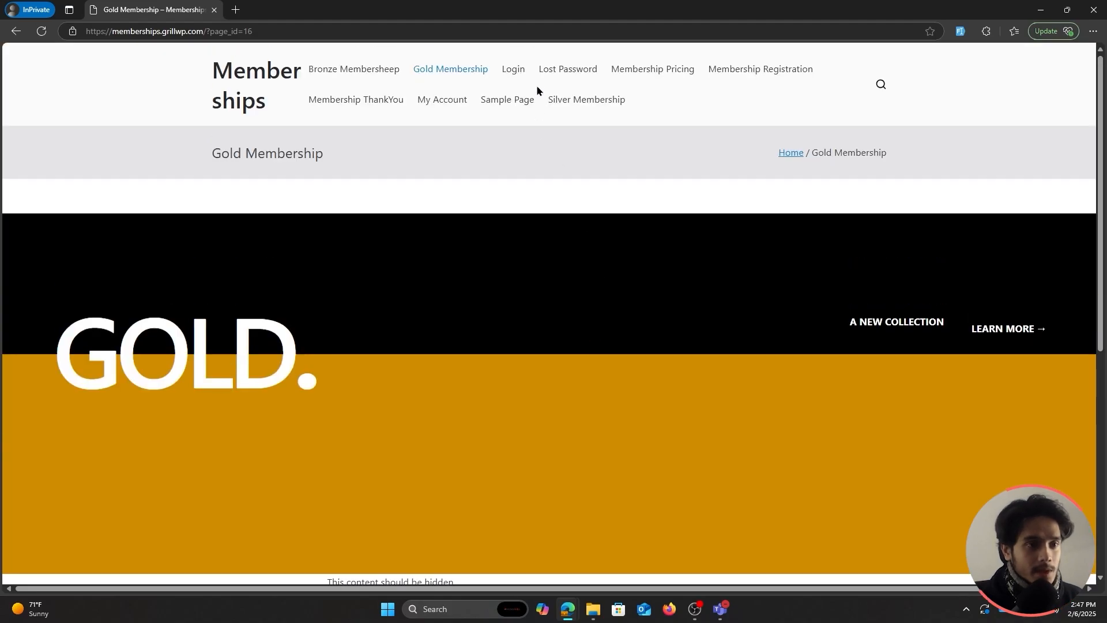
click(514, 70)
click(562, 269)
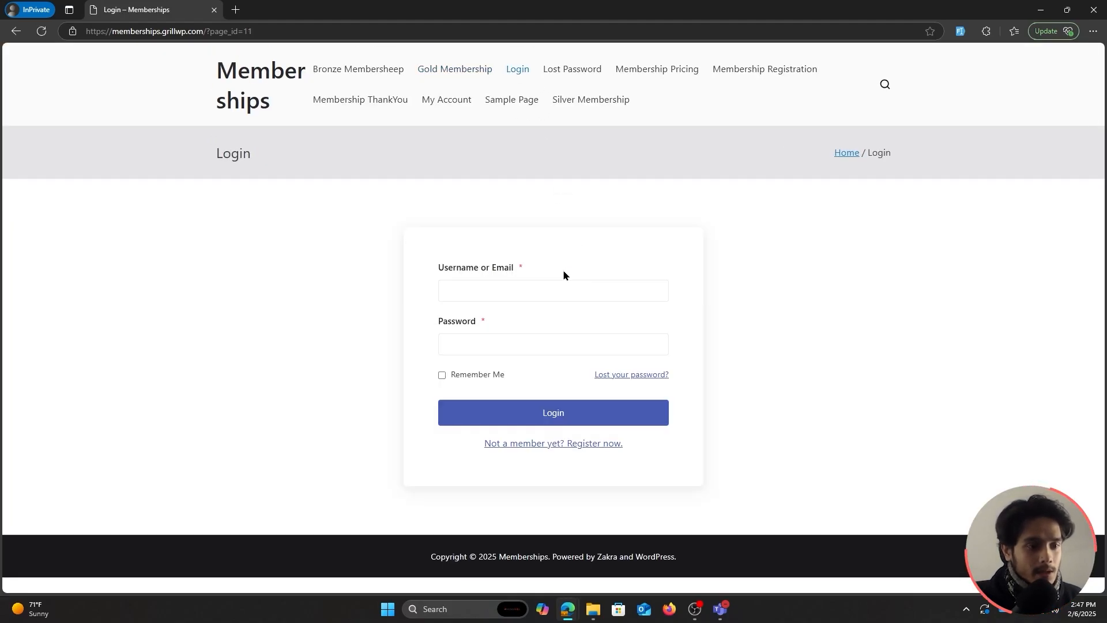
click(446, 69)
scroll(497, 254, down, 2)
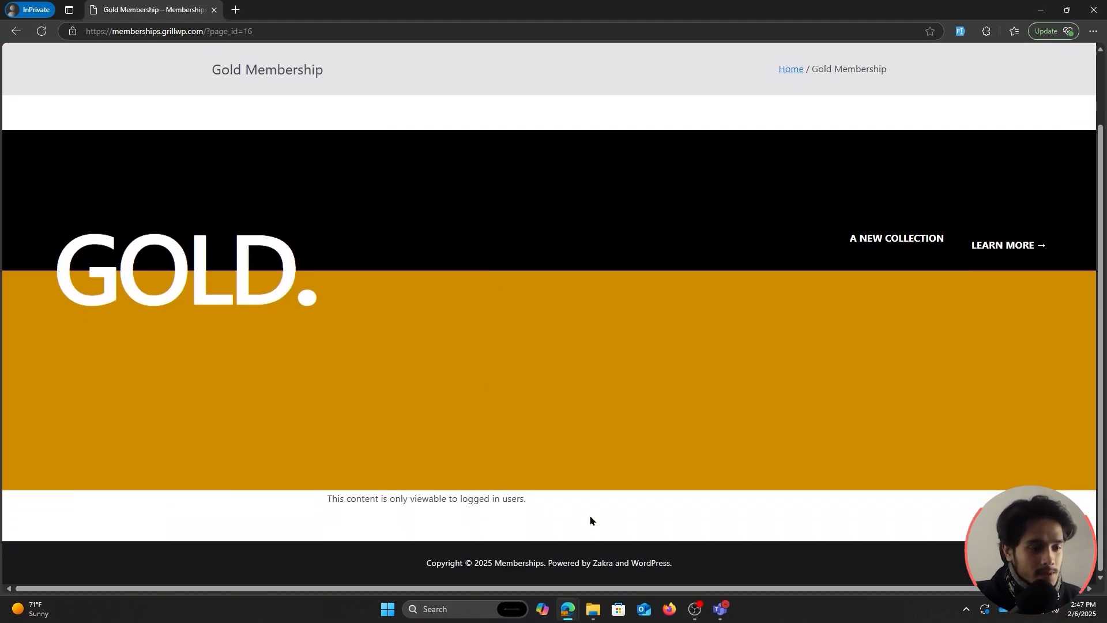
drag(340, 517, 573, 505)
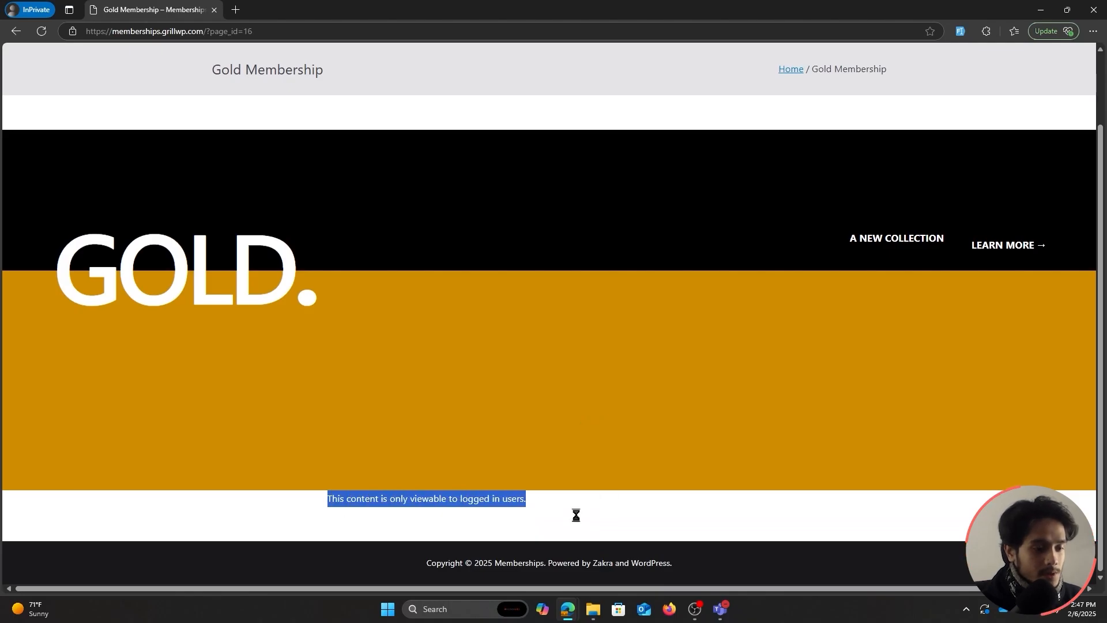
click(574, 517)
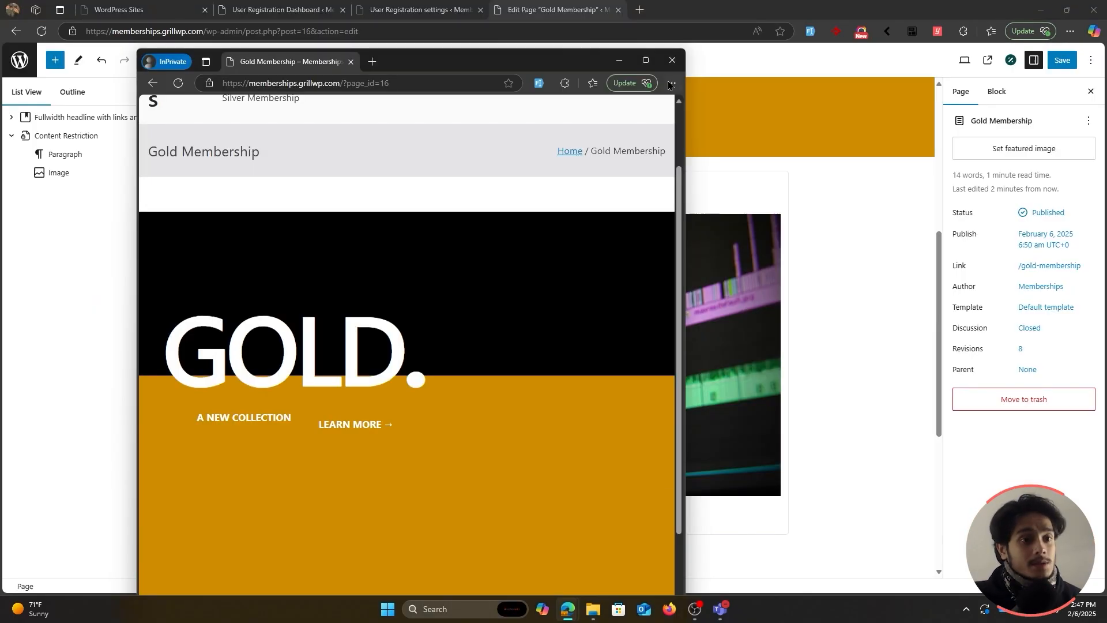
Close the private window and select the Content Restriction block's shortcode text in the editor.
click(663, 70)
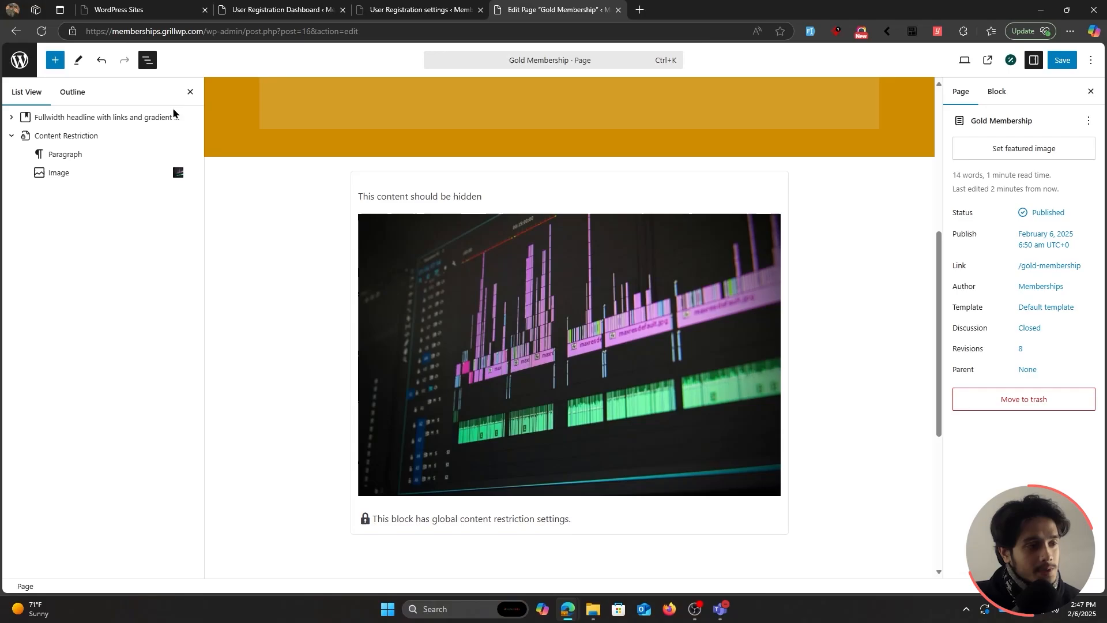
click(82, 136)
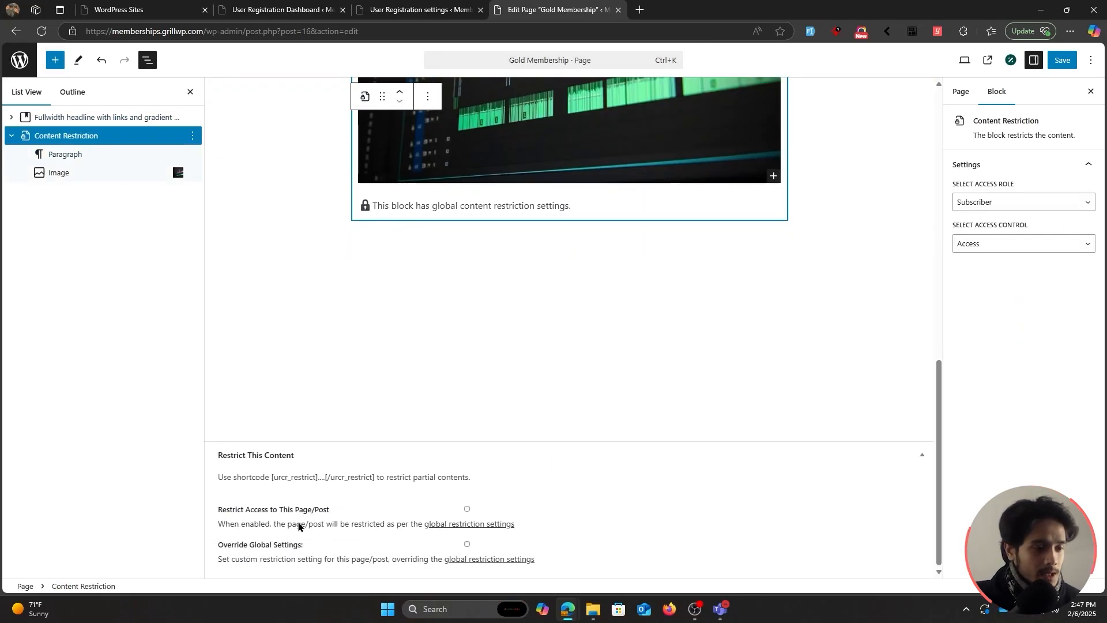
drag(270, 480, 386, 479)
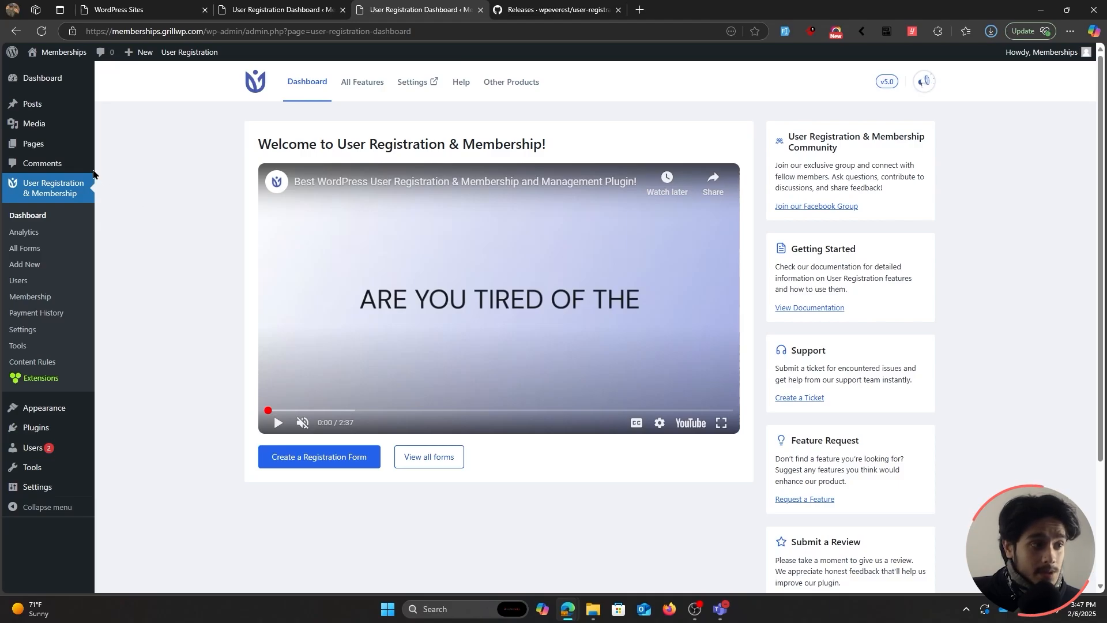
Browse the Pages and Posts lists, then go to User Registration & Membership > Content Rules.
click(31, 144)
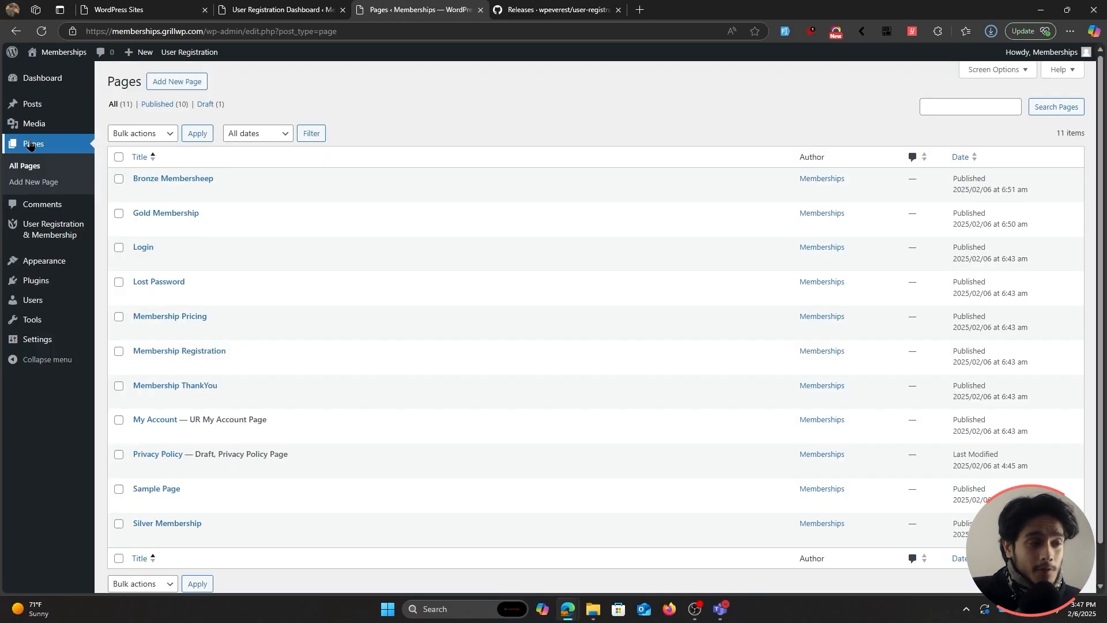
click(47, 108)
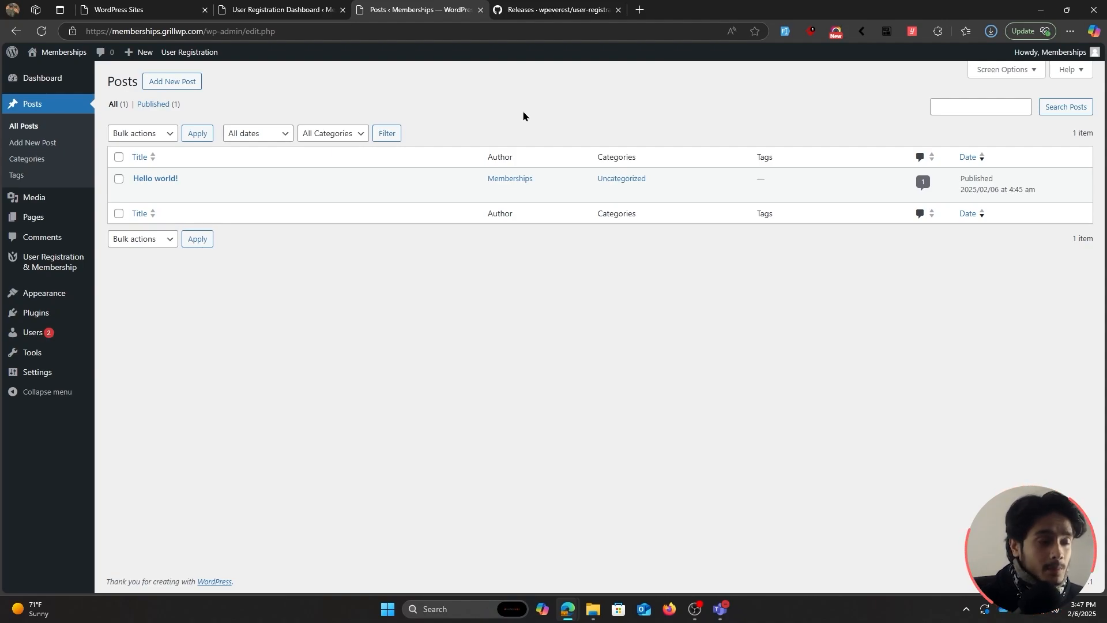
mouse_move(57, 263)
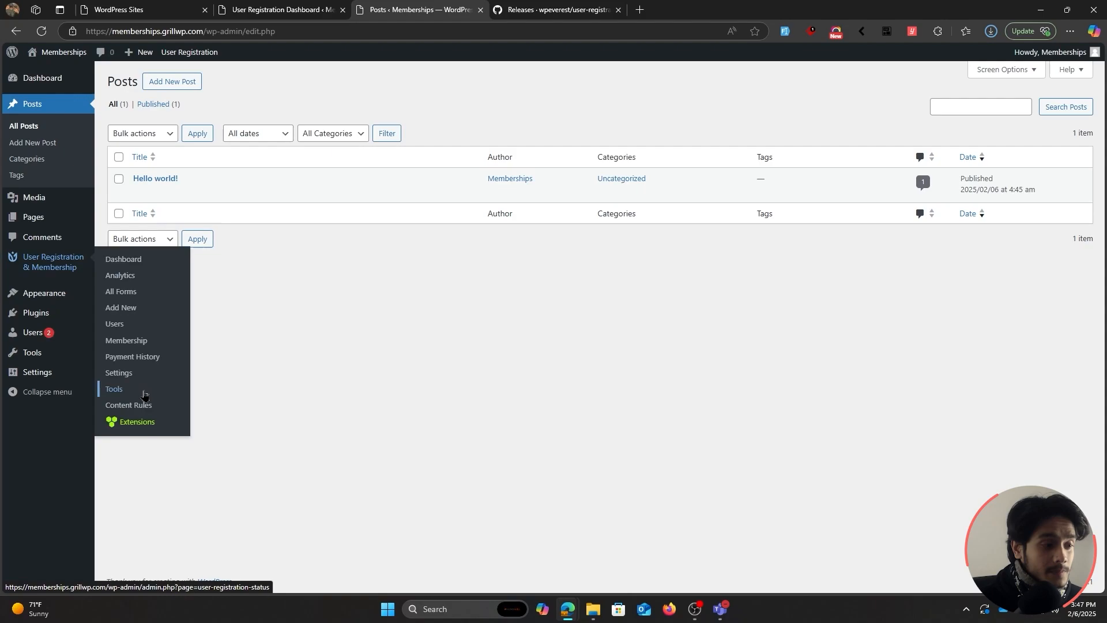
click(128, 405)
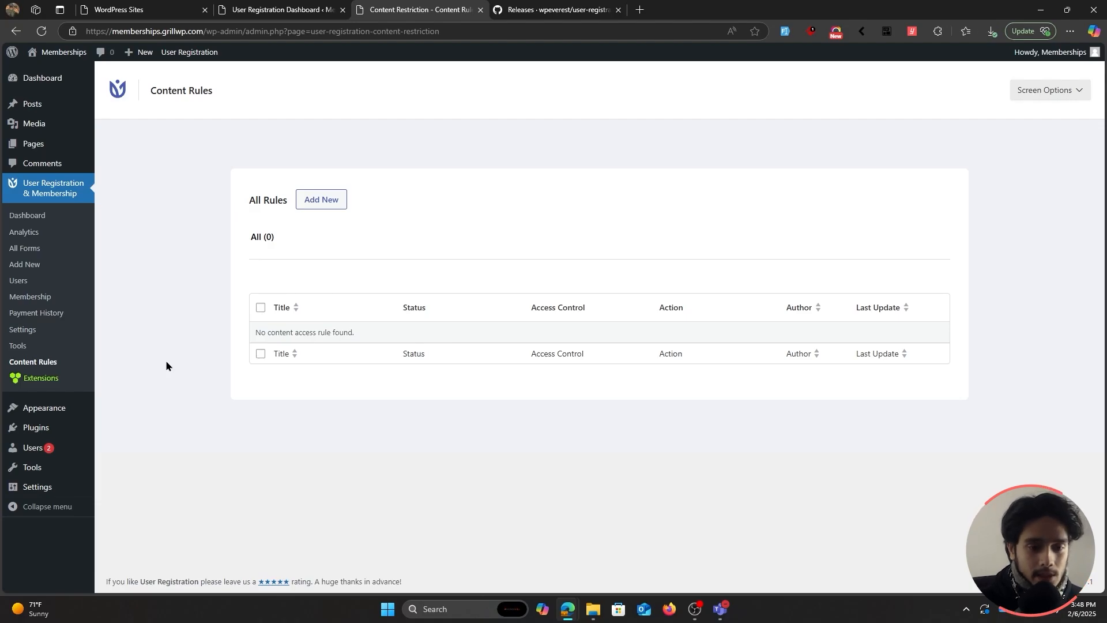
Add a content rule named 'Test' with Access as access control and continue to its editor.
click(316, 207)
click(513, 314)
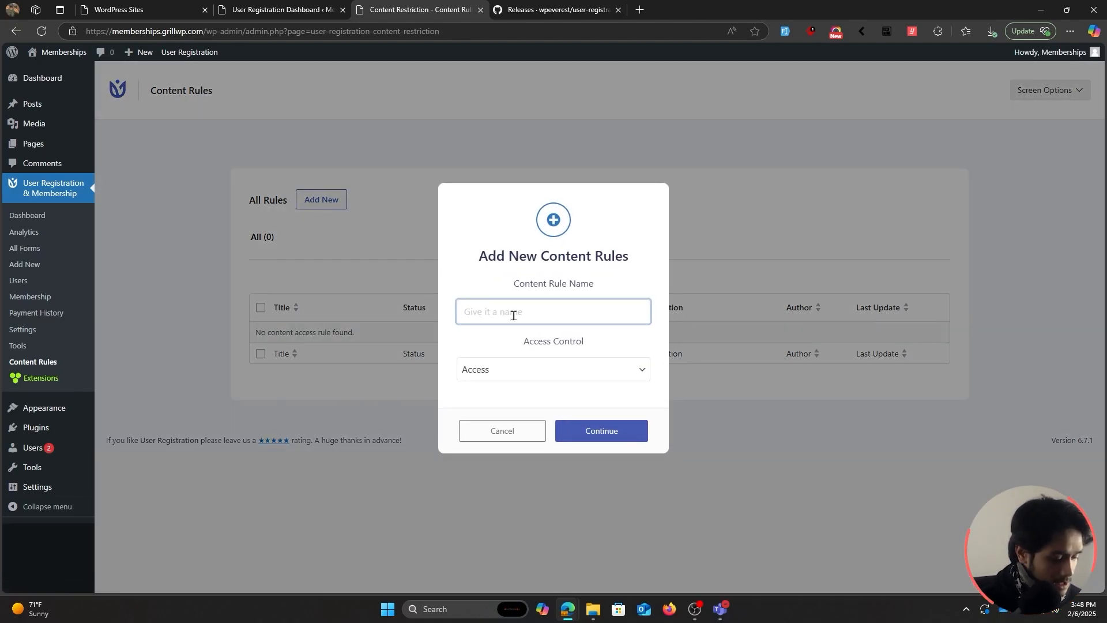
text(Test)
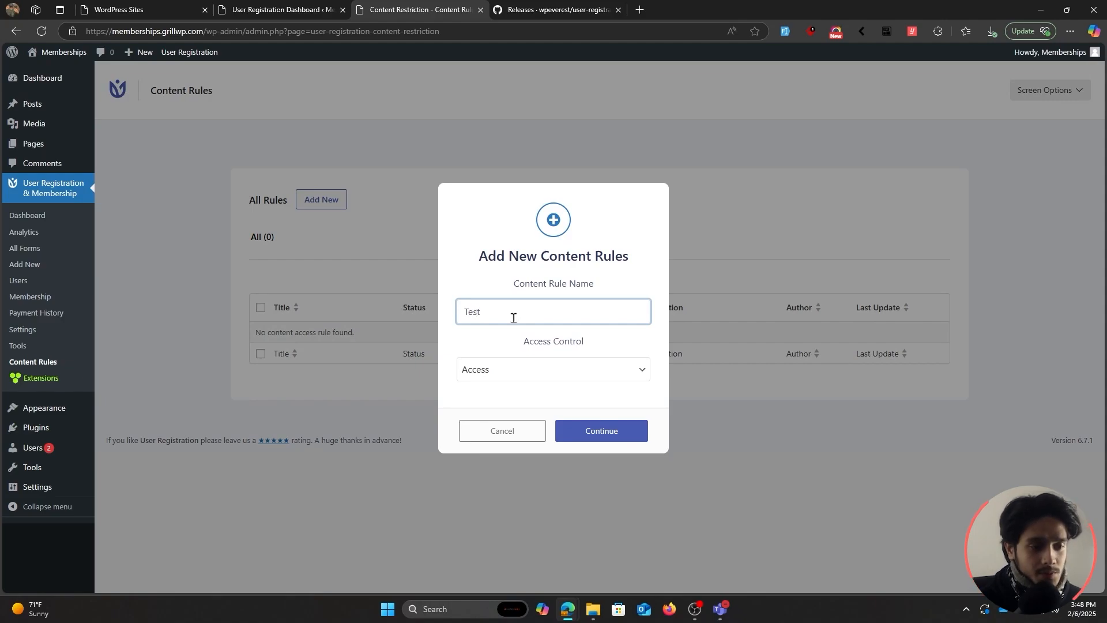
click(523, 370)
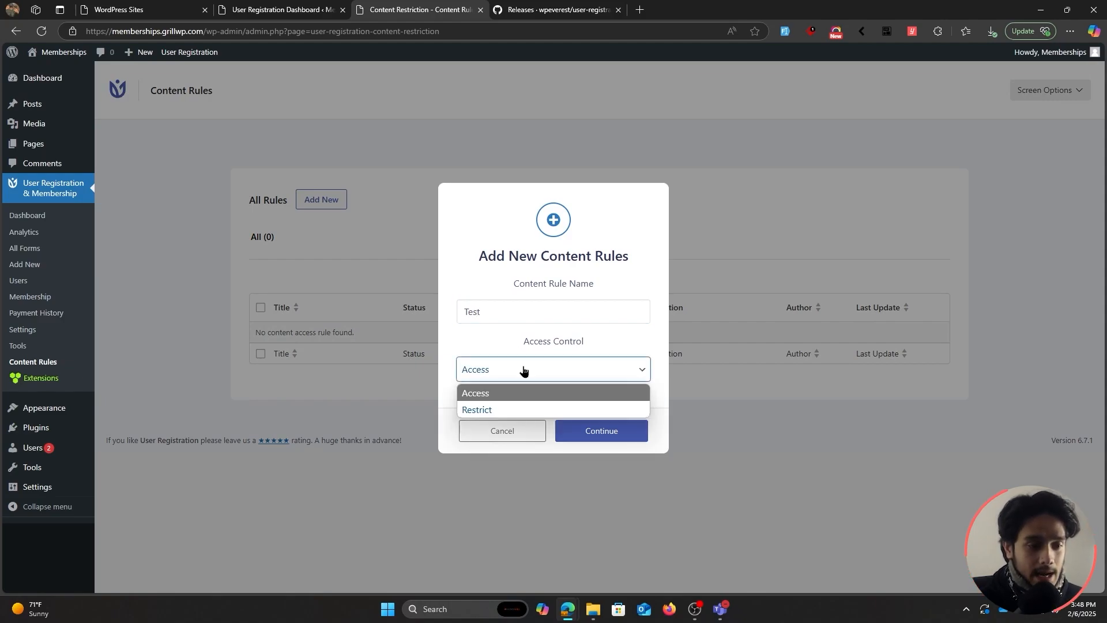
click(500, 394)
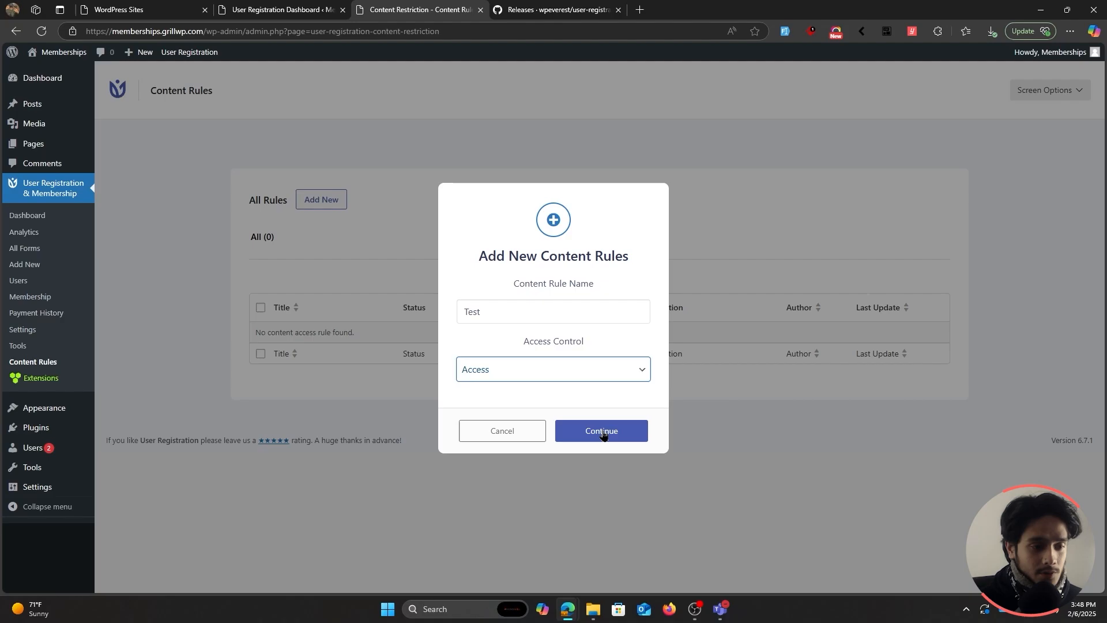
click(603, 431)
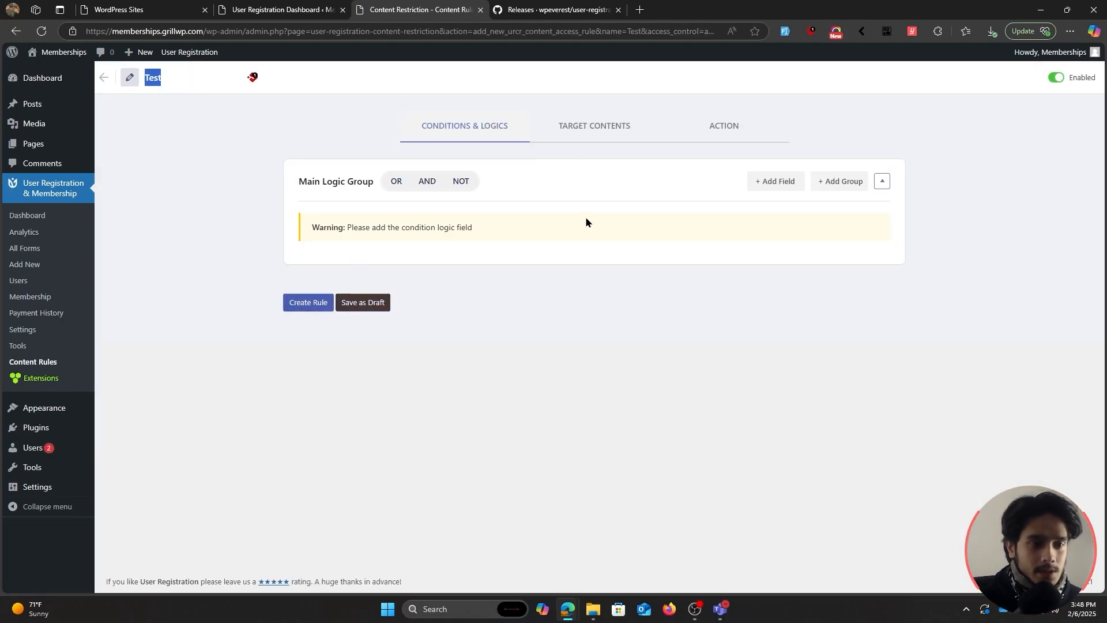
Set the main logic group to OR and add a Membership condition requiring Gold membership.
click(394, 190)
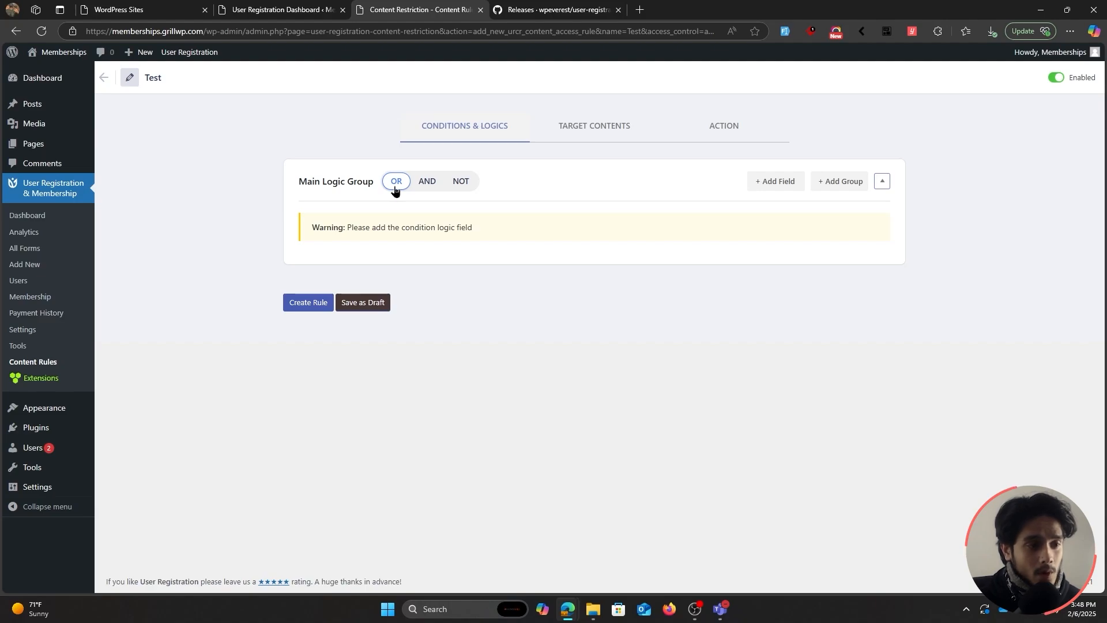
click(427, 182)
click(460, 181)
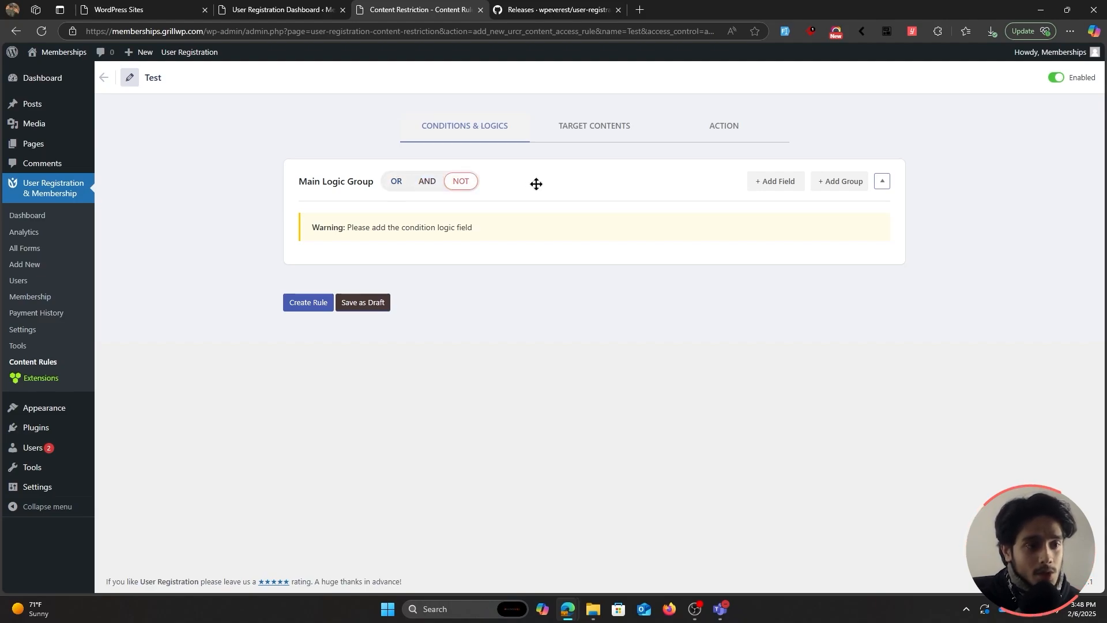
click(392, 181)
click(788, 179)
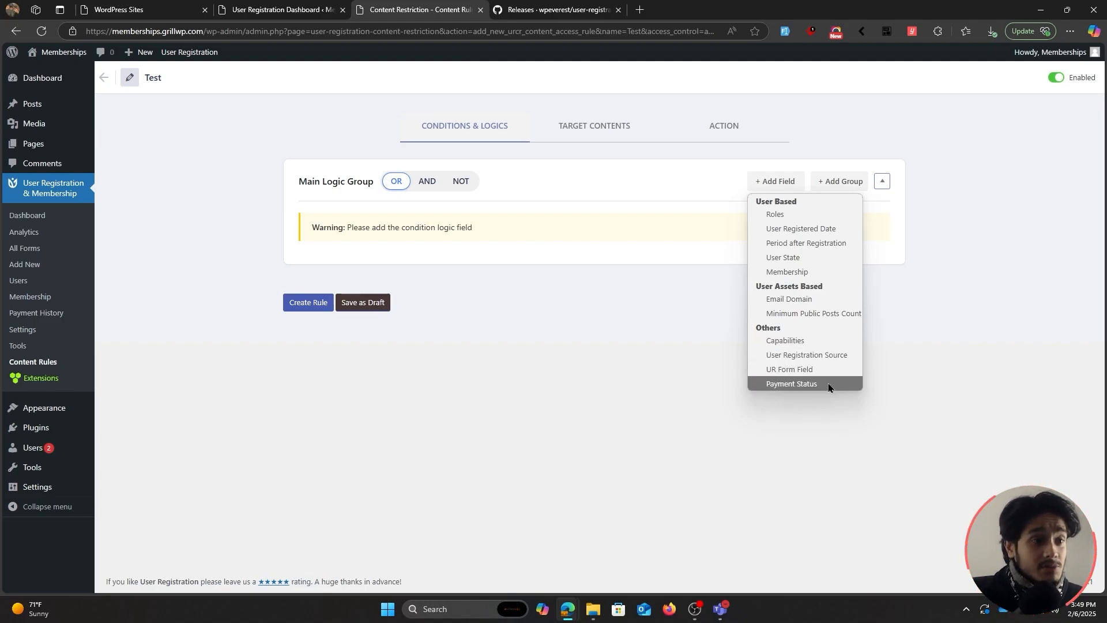
click(772, 271)
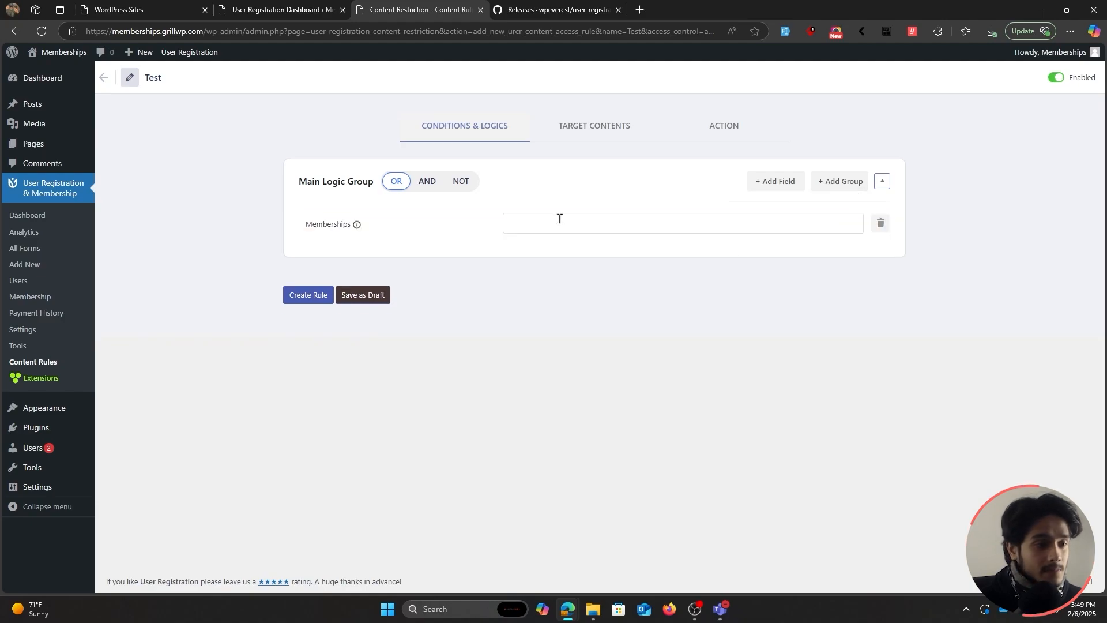
click(559, 219)
click(549, 247)
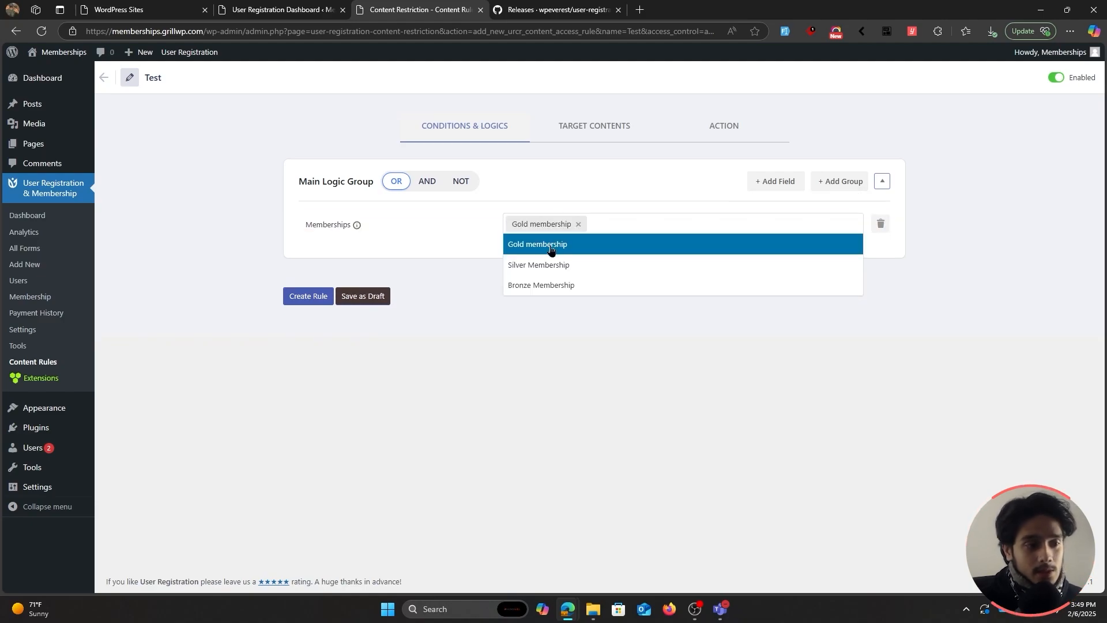
click(581, 181)
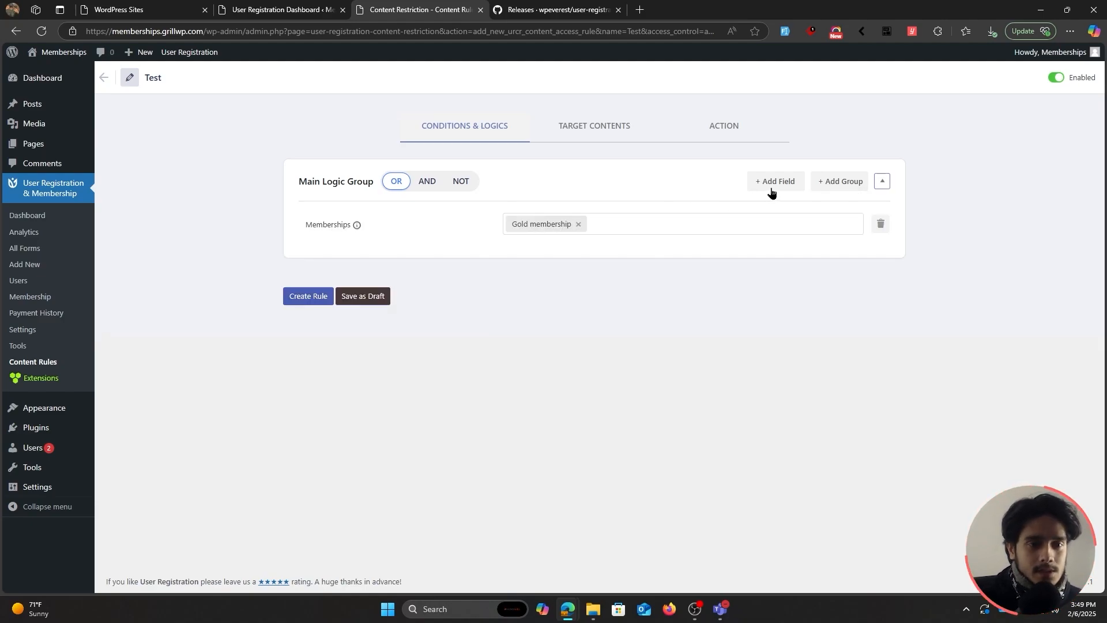
Add a User State condition requiring Logged In users, then view the Target Contents section.
click(754, 182)
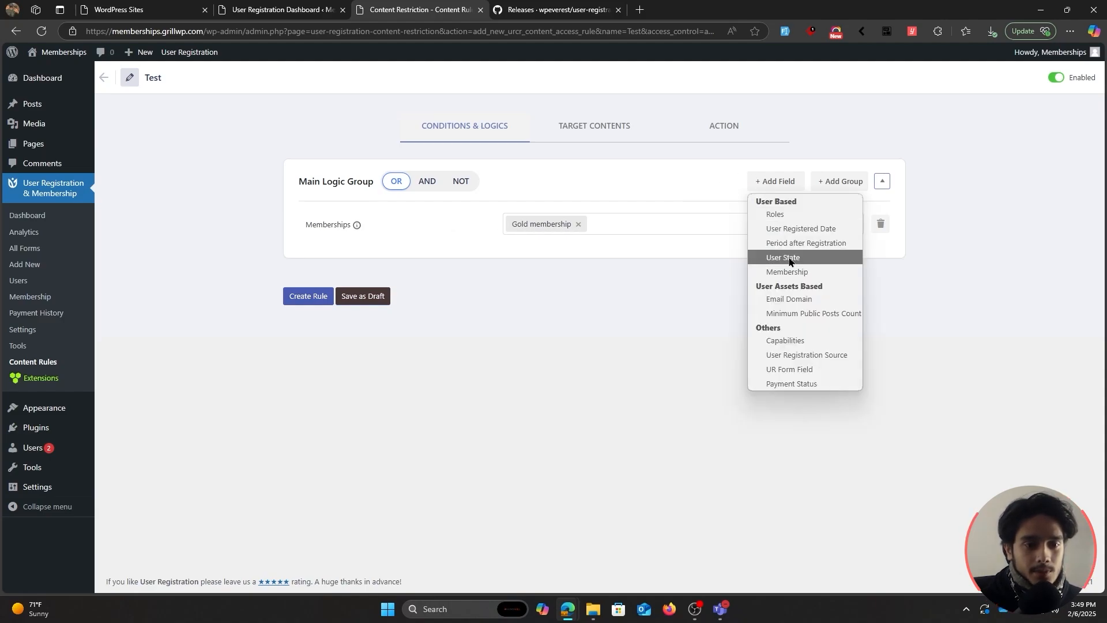
click(784, 257)
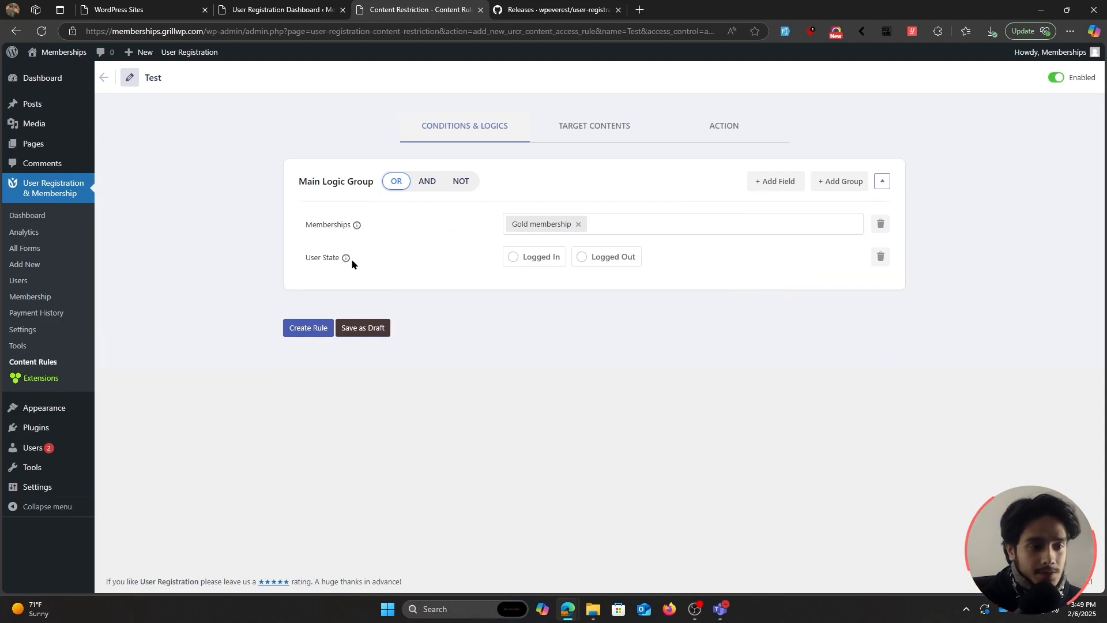
click(521, 258)
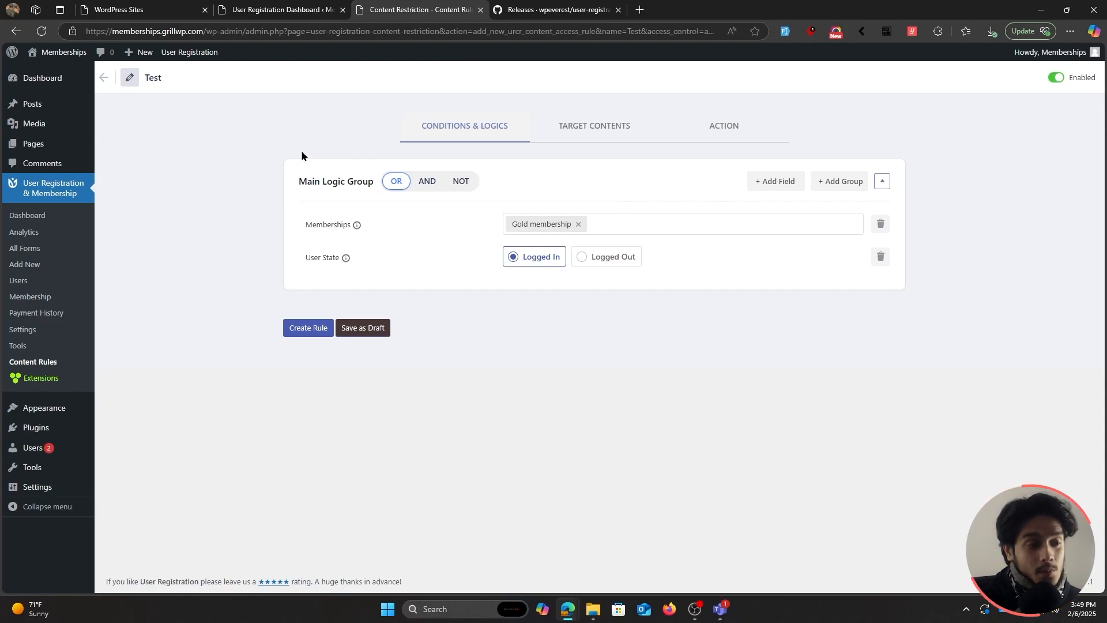
click(580, 124)
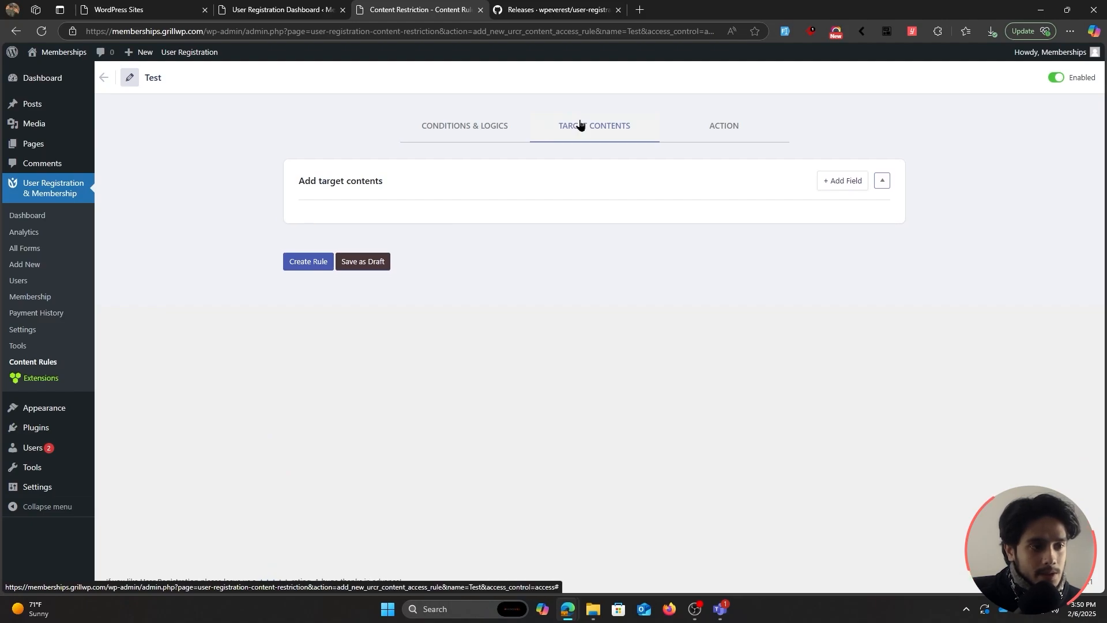
Recheck the rule's conditions and show the Target Contents content-type list.
click(842, 186)
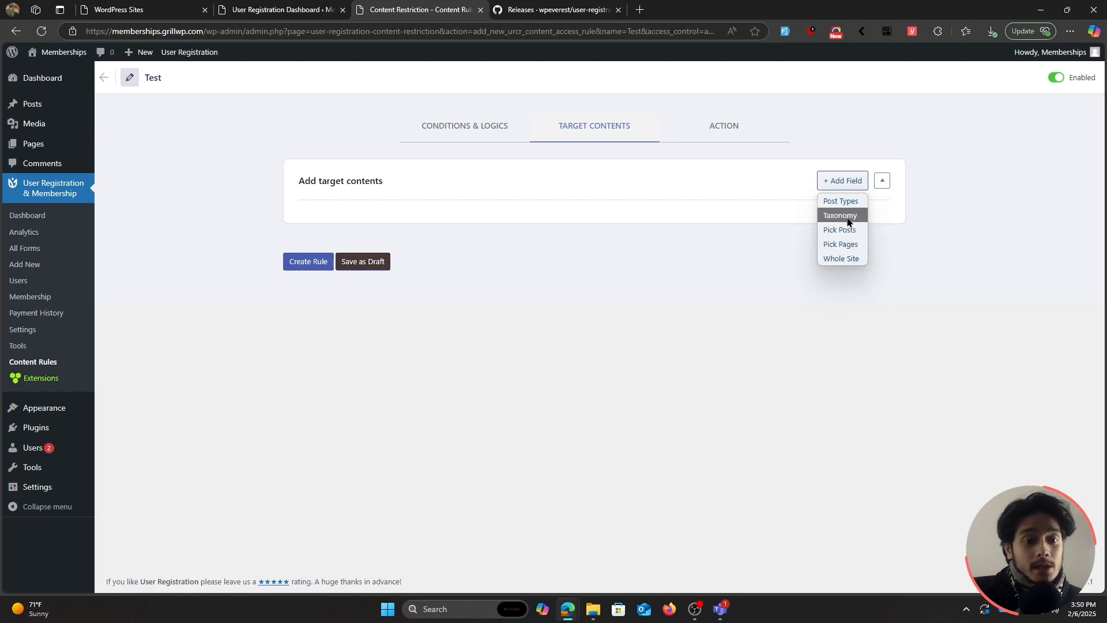
click(464, 134)
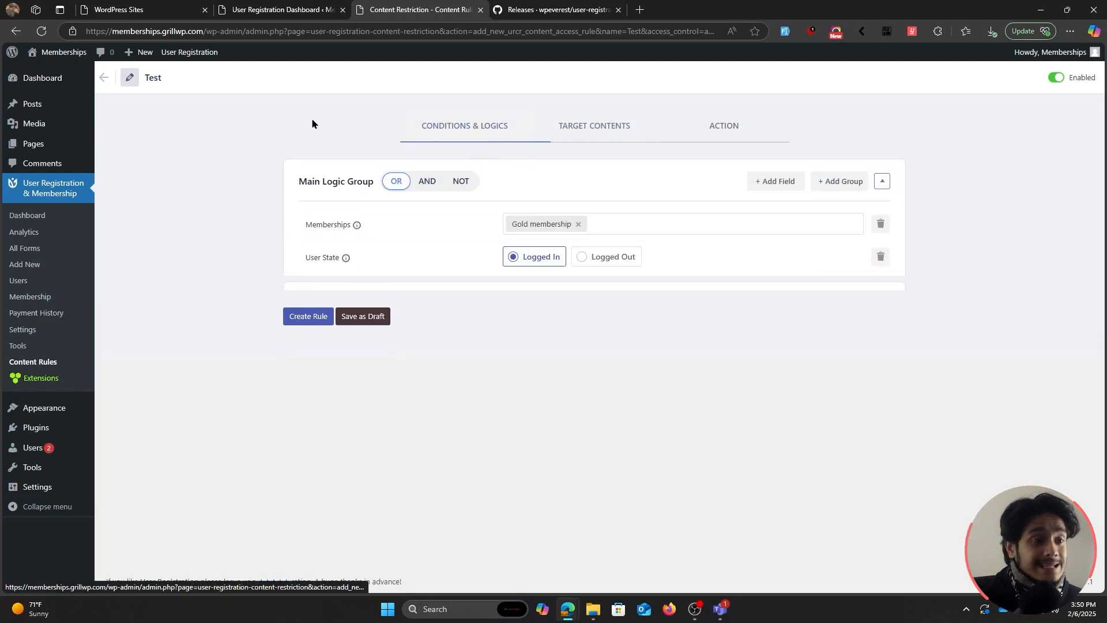
click(592, 131)
click(841, 180)
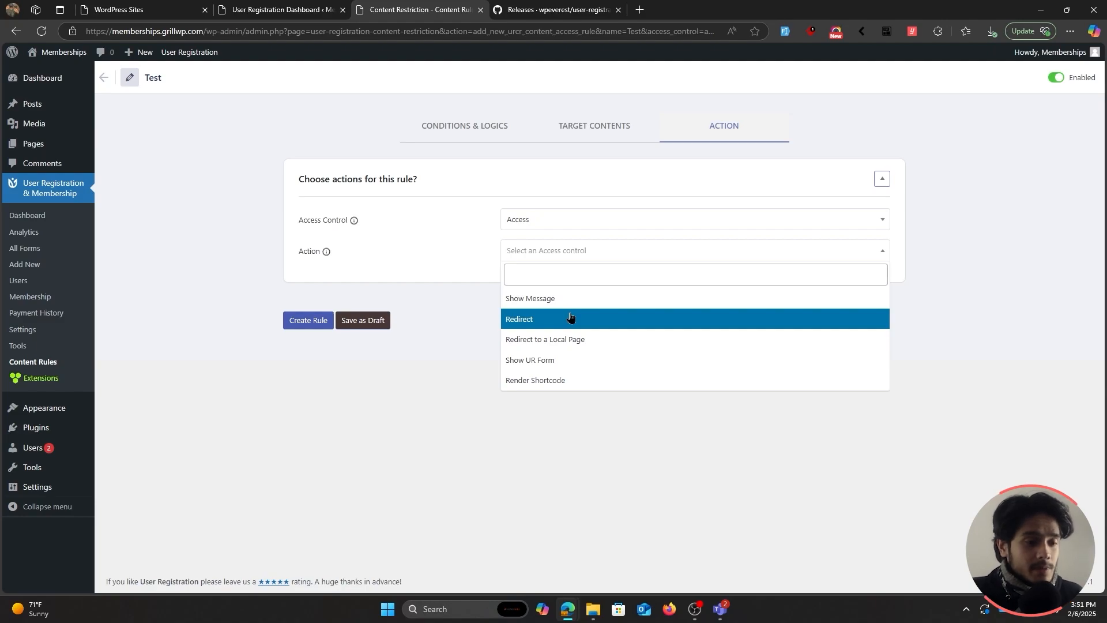
Set the rule's action to Redirect to a Local Page, targeting Membership Registration.
click(569, 318)
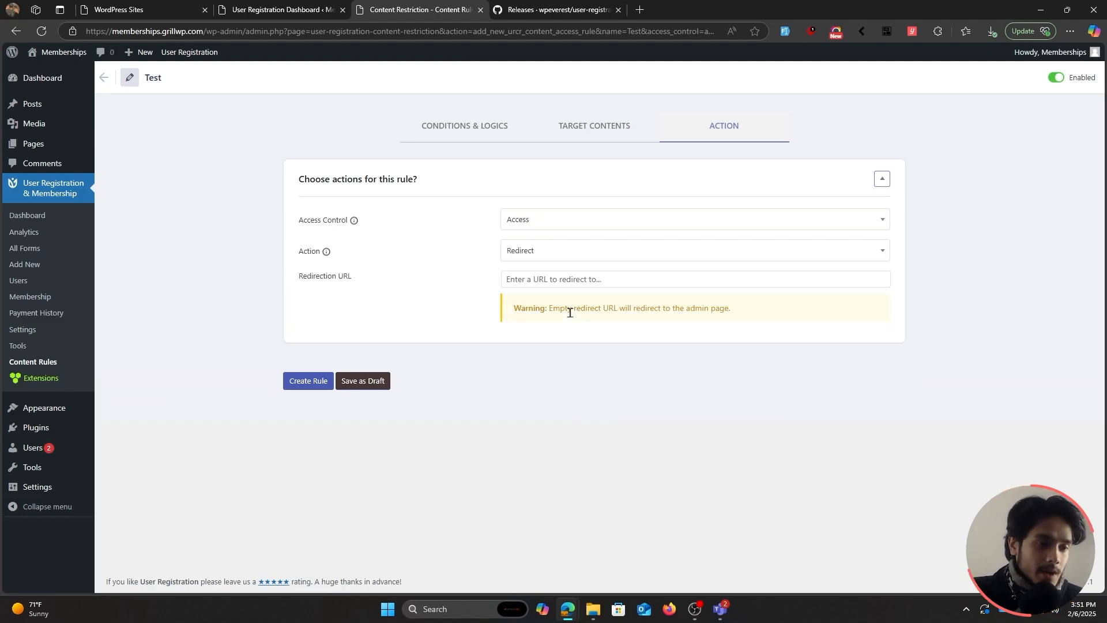
click(557, 256)
click(555, 341)
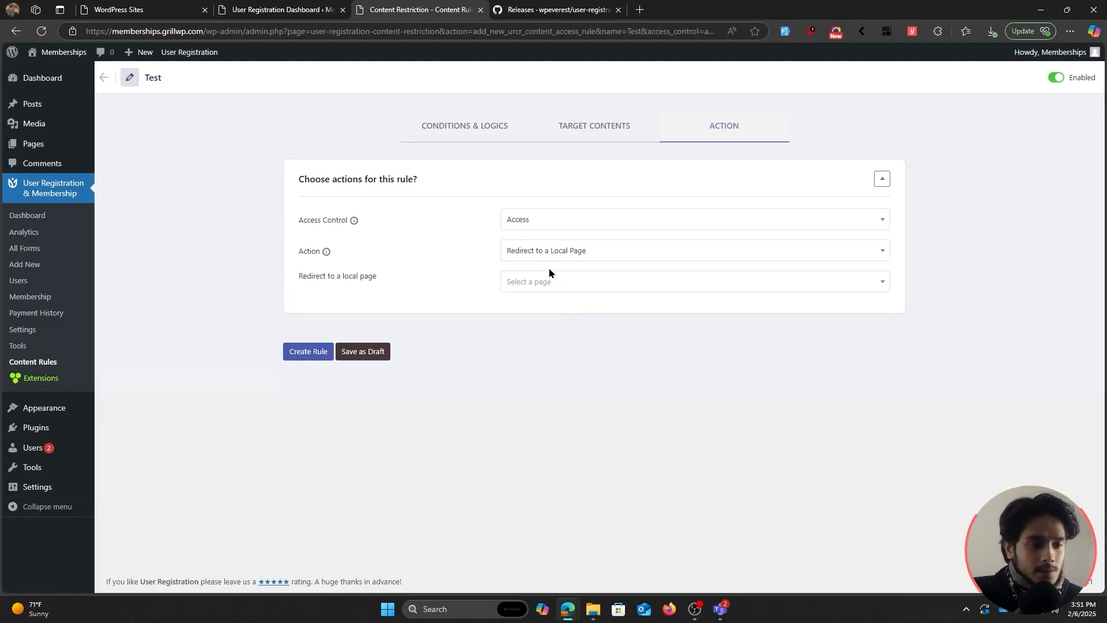
click(567, 281)
scroll(588, 376, down, 2)
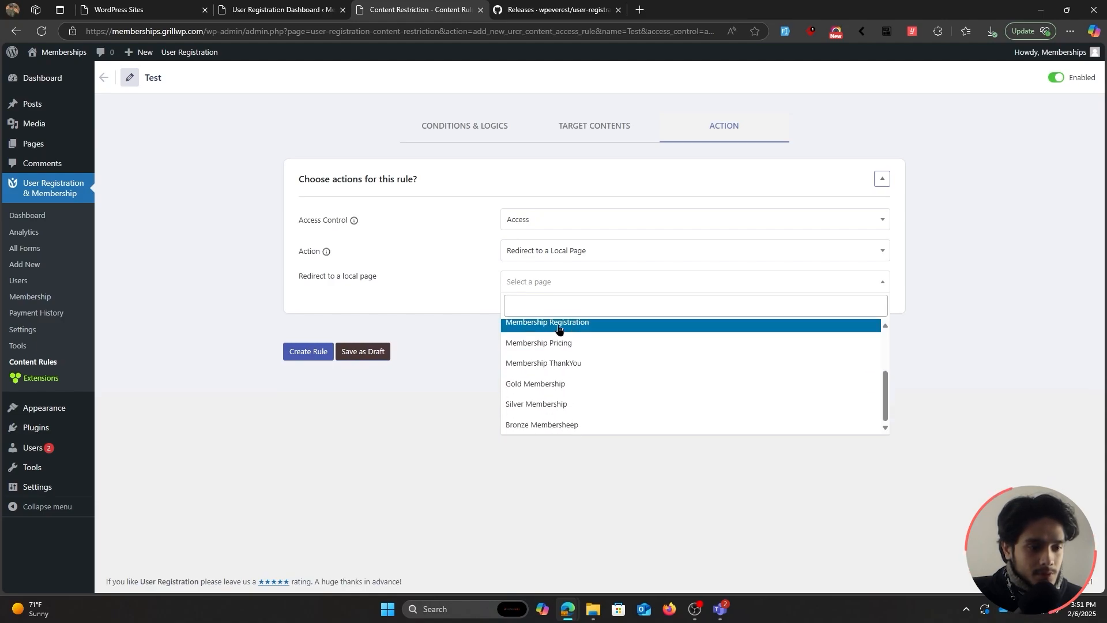
click(586, 328)
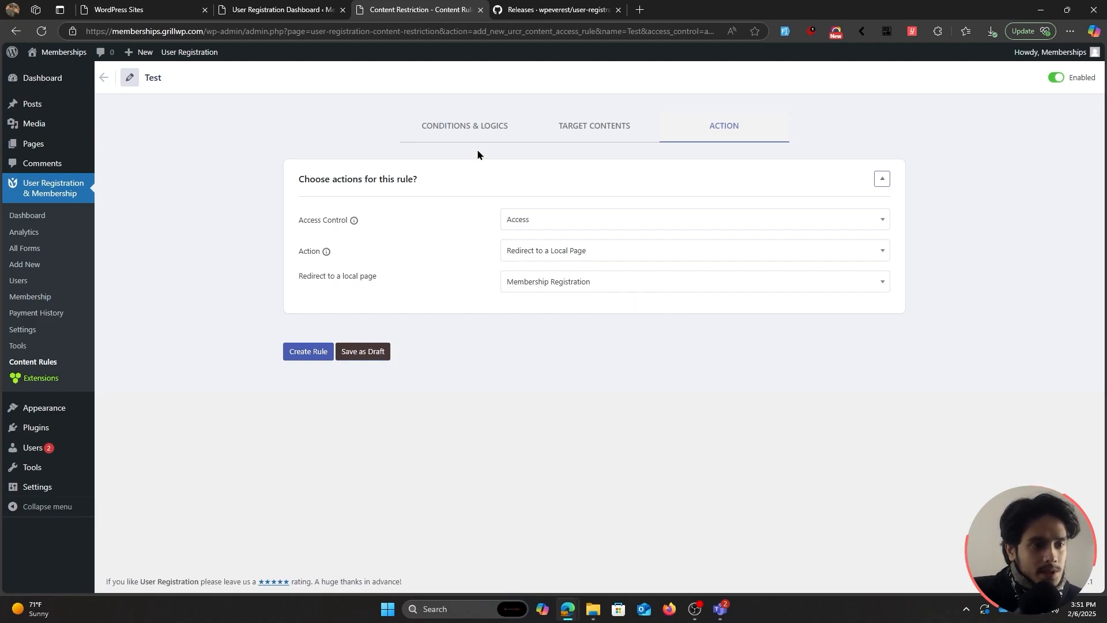
Review the conditions, target contents and action, then create the Test rule.
click(464, 134)
click(582, 132)
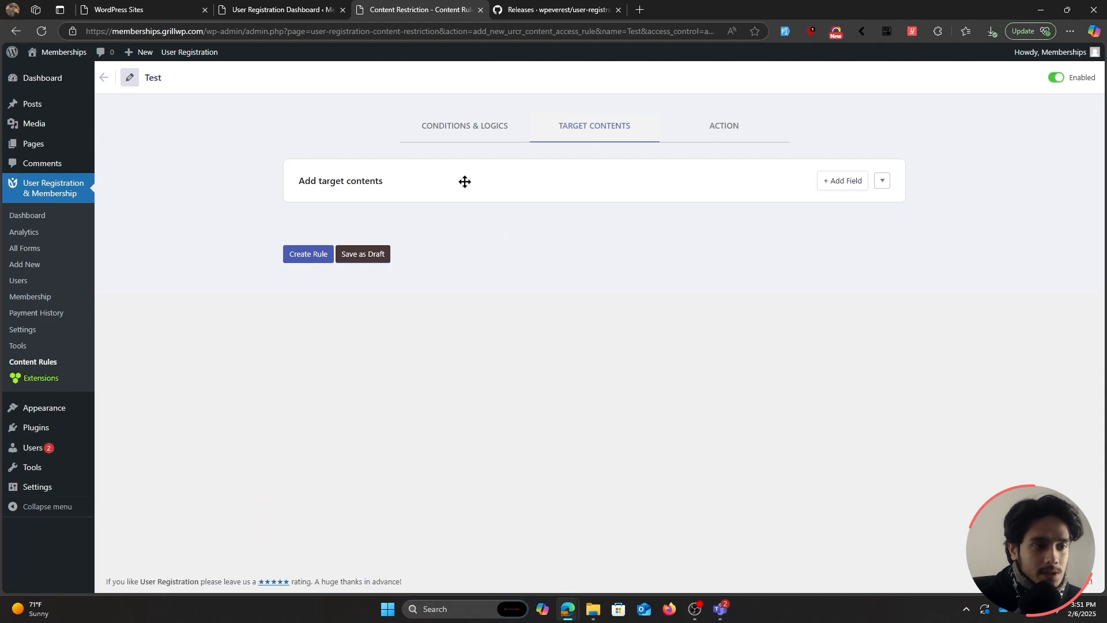
click(727, 130)
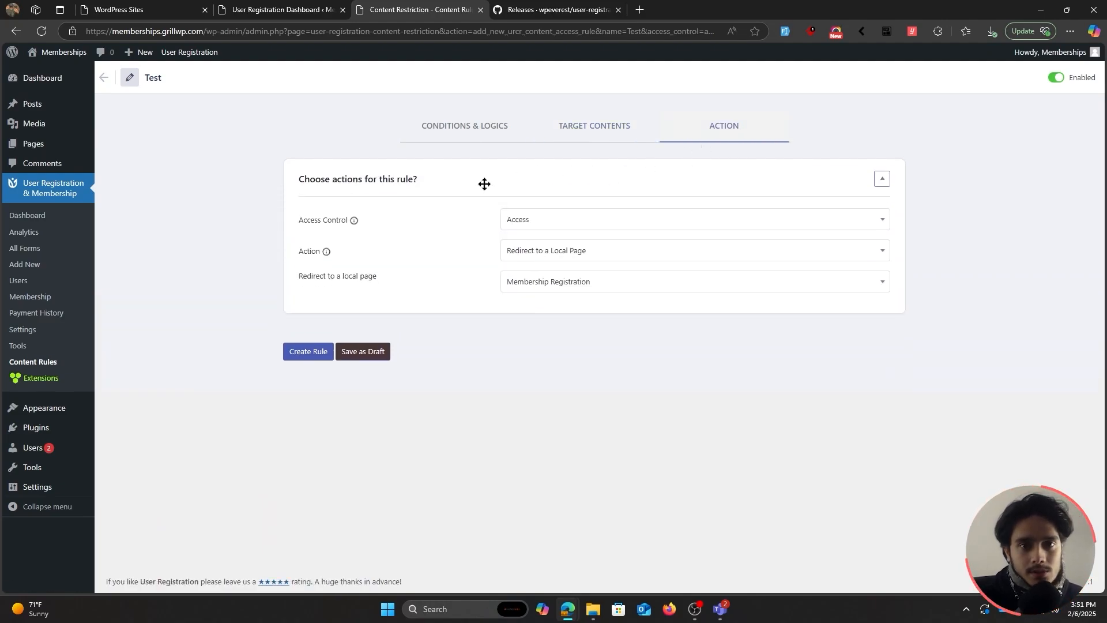
click(311, 351)
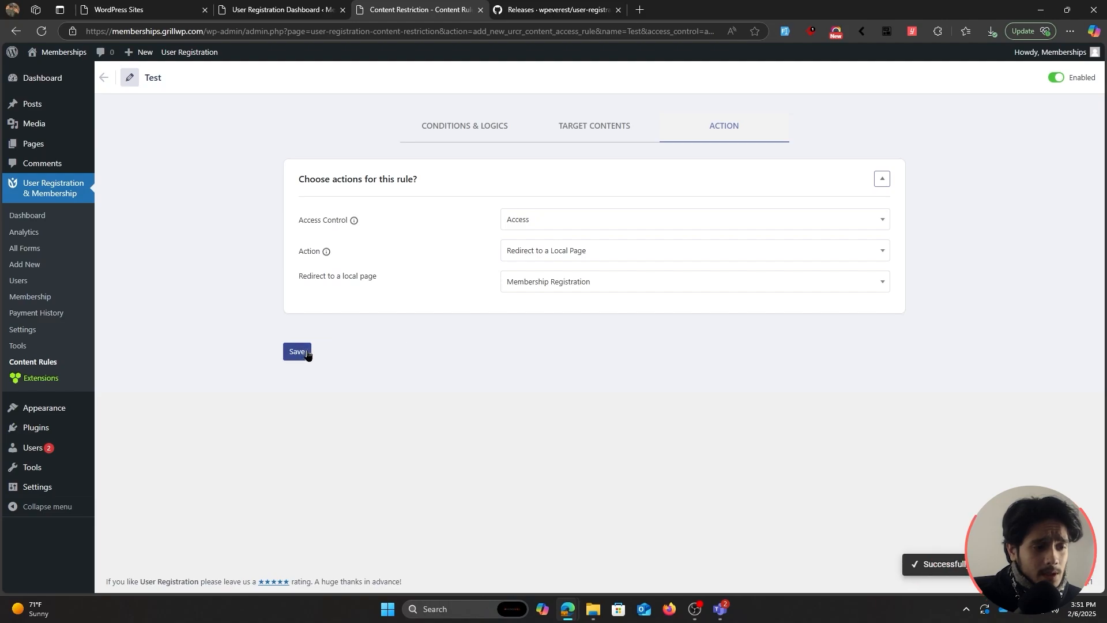